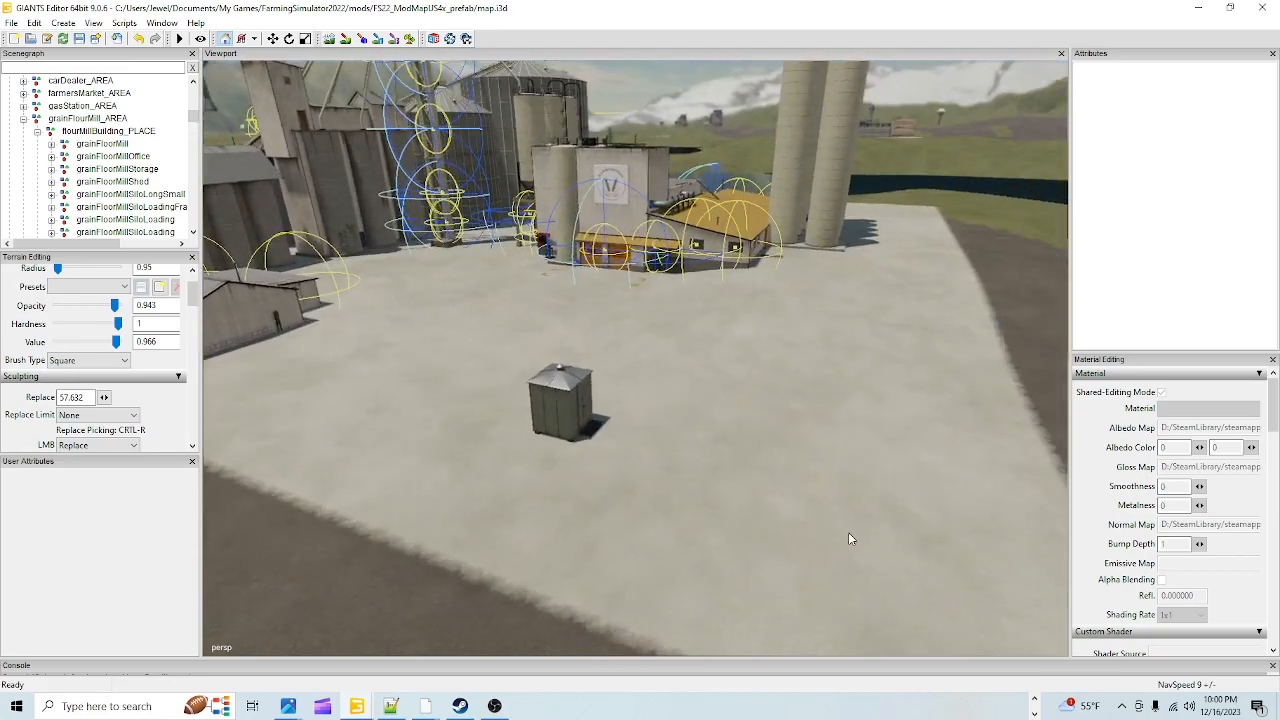
- Select the grainFlourMill_AREA group and examine how the office door, floor hatch and tall silo bases sit on the ground
left_click_drag(681, 519, 715, 486, "alt")
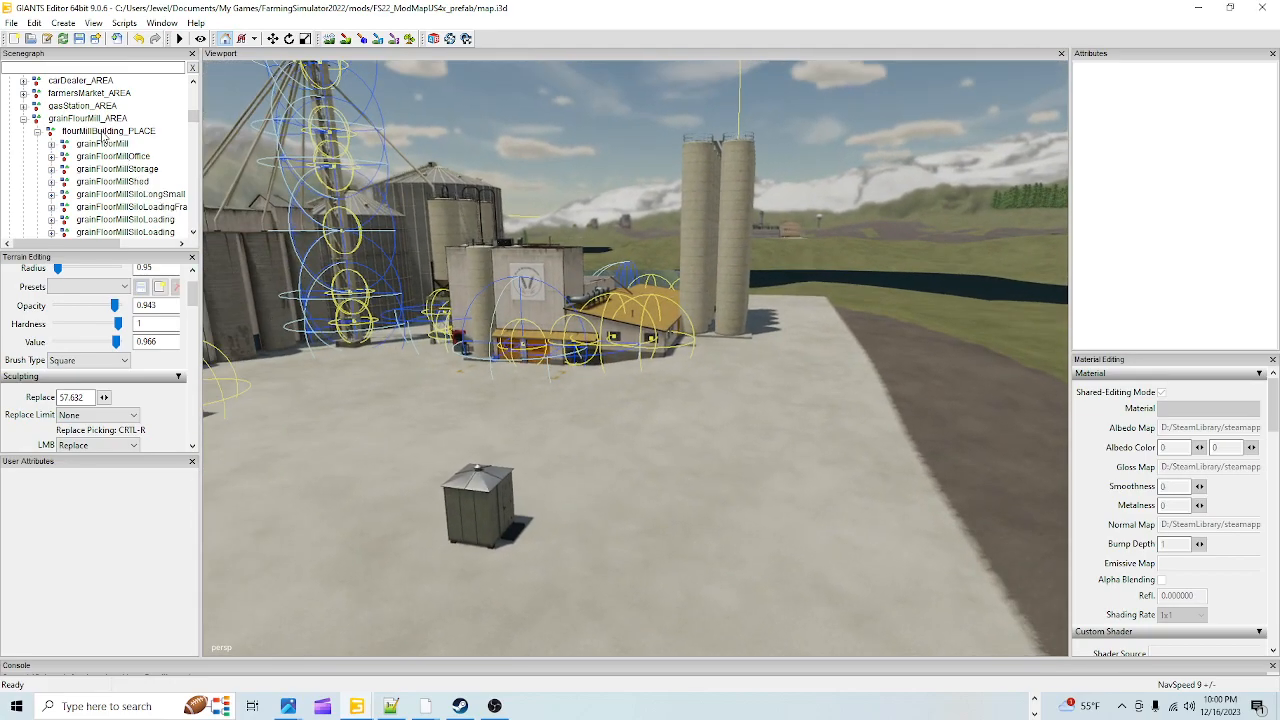
left_click(88, 118)
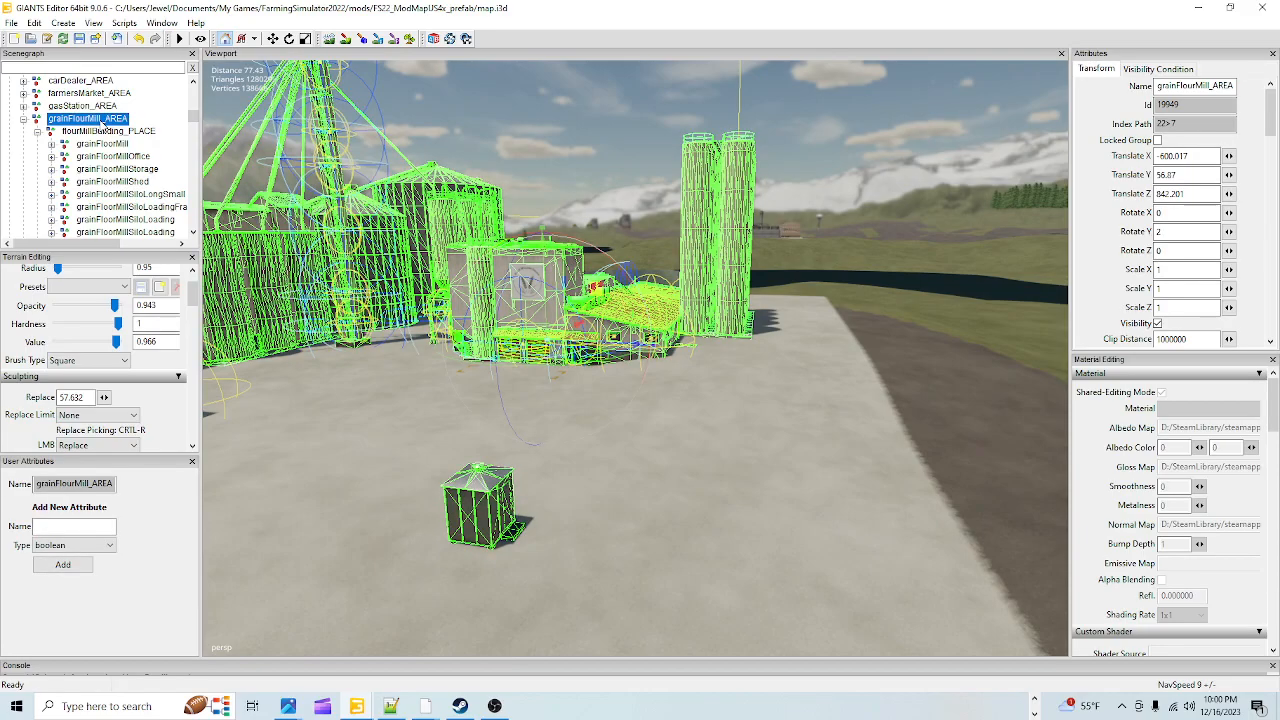
left_click_drag(675, 448, 597, 489, "alt")
right_click_drag(508, 492, 618, 456, "alt")
left_click_drag(618, 457, 715, 371, "alt")
right_click_drag(595, 498, 674, 506, "alt")
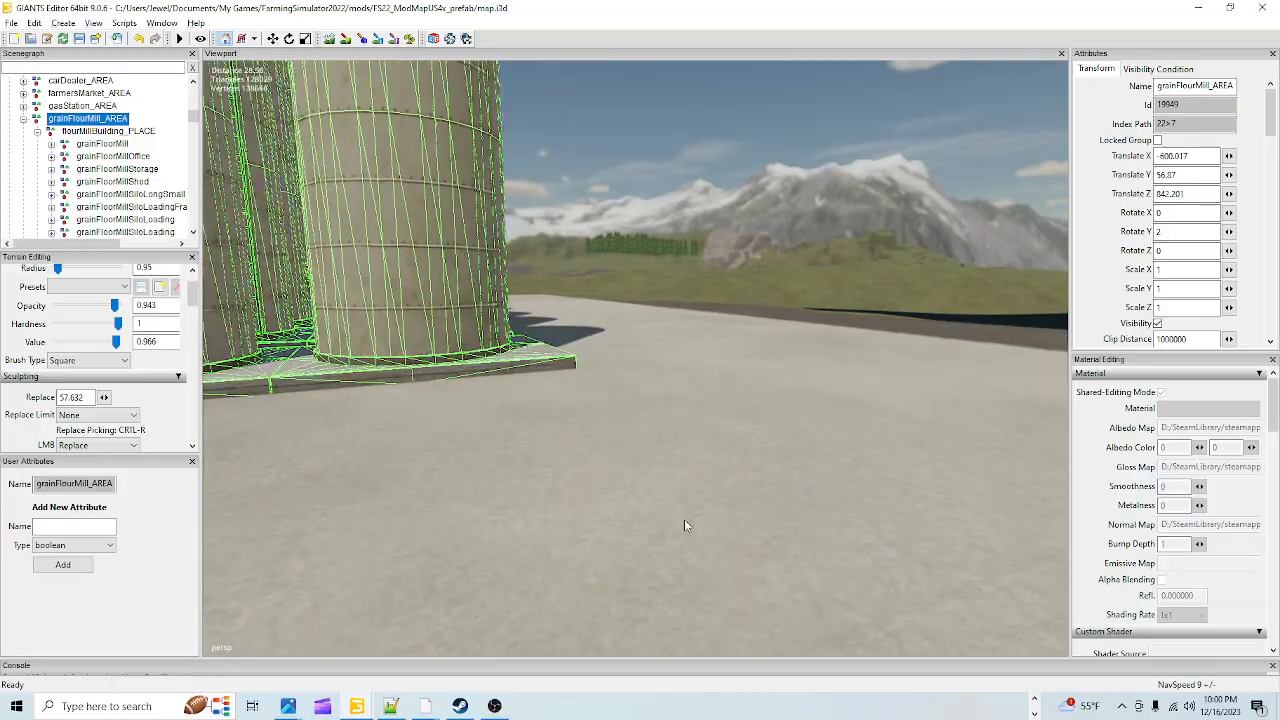
left_click_drag(674, 506, 571, 532, "alt")
right_click_drag(571, 532, 596, 470, "alt")
left_click_drag(586, 489, 578, 509, "alt")
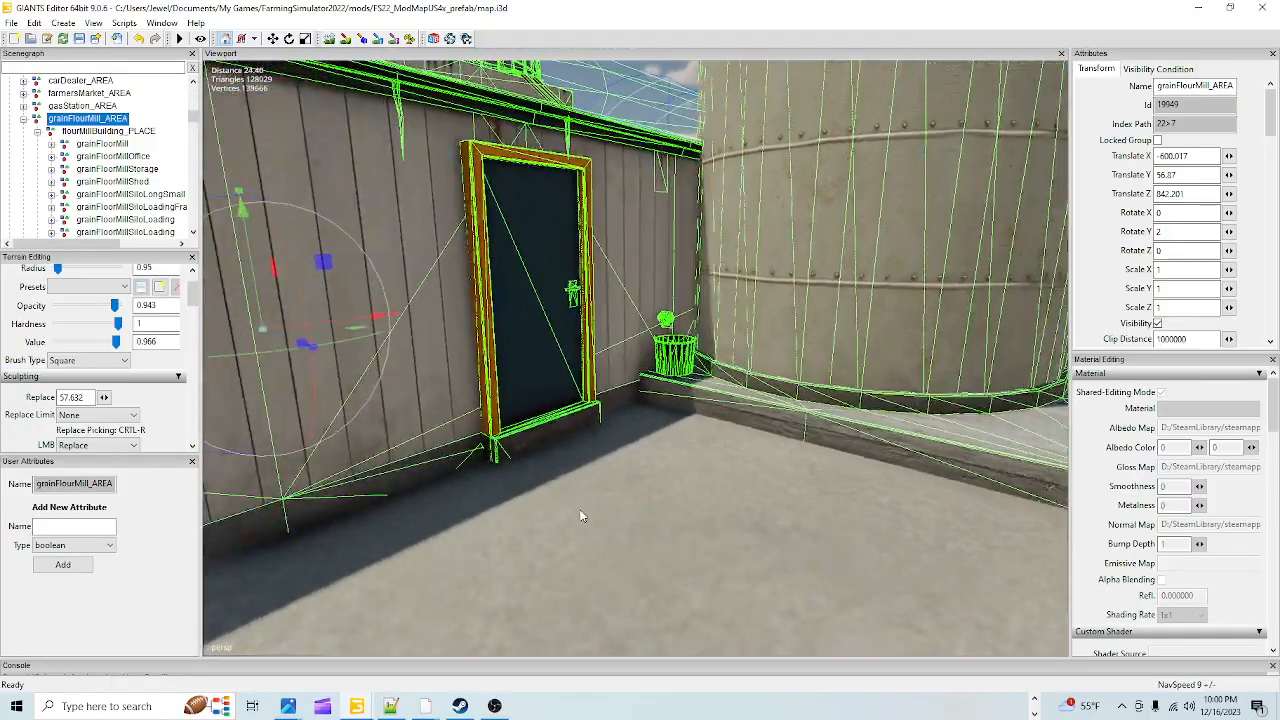
right_click_drag(595, 462, 611, 525, "alt")
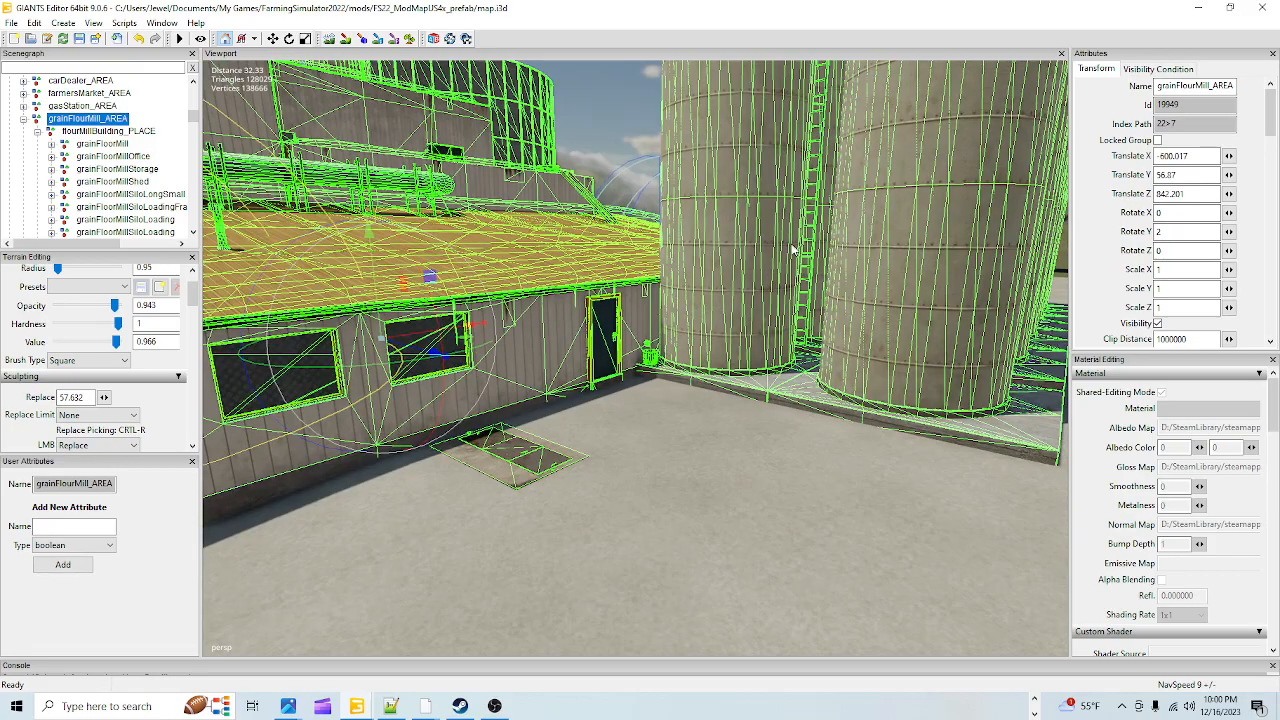
left_click_drag(789, 245, 725, 333, "alt")
right_click_drag(725, 333, 669, 325, "alt")
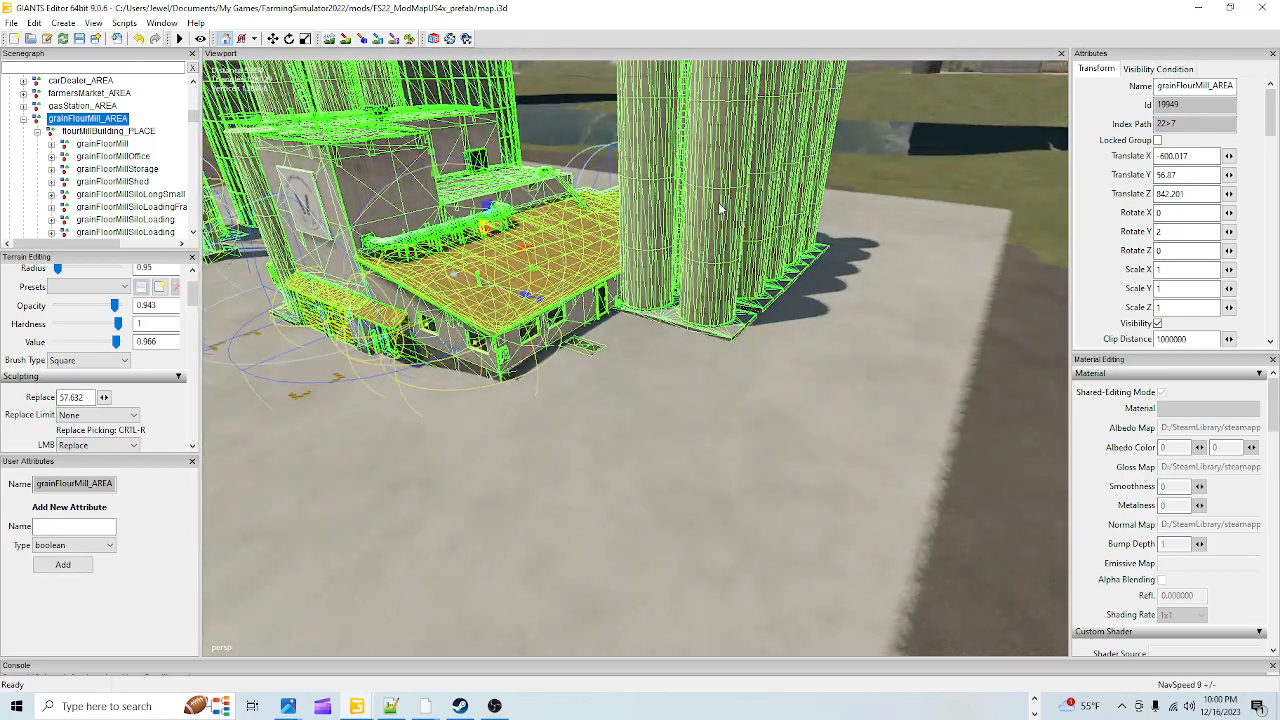
- Select the gfmSiloLongLarge_PLACE group through one of its silos and inspect the ground between the silo foundation and the office
left_click(734, 263)
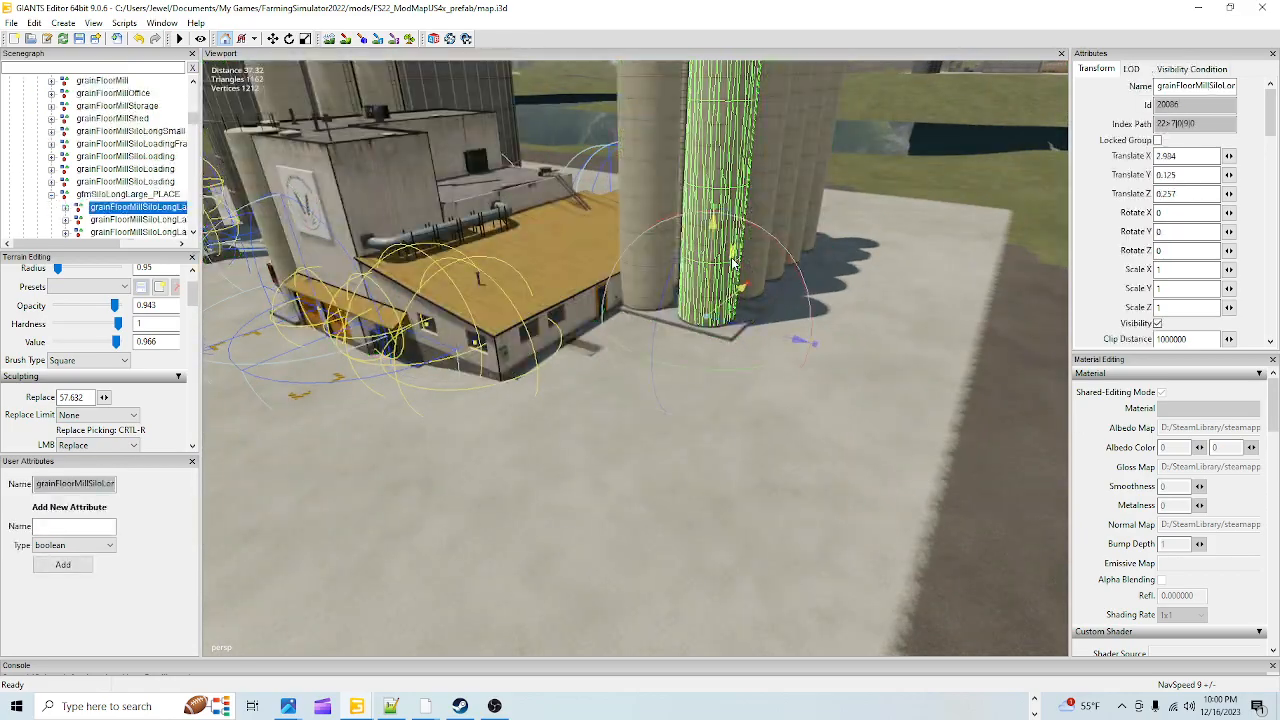
left_click(140, 194)
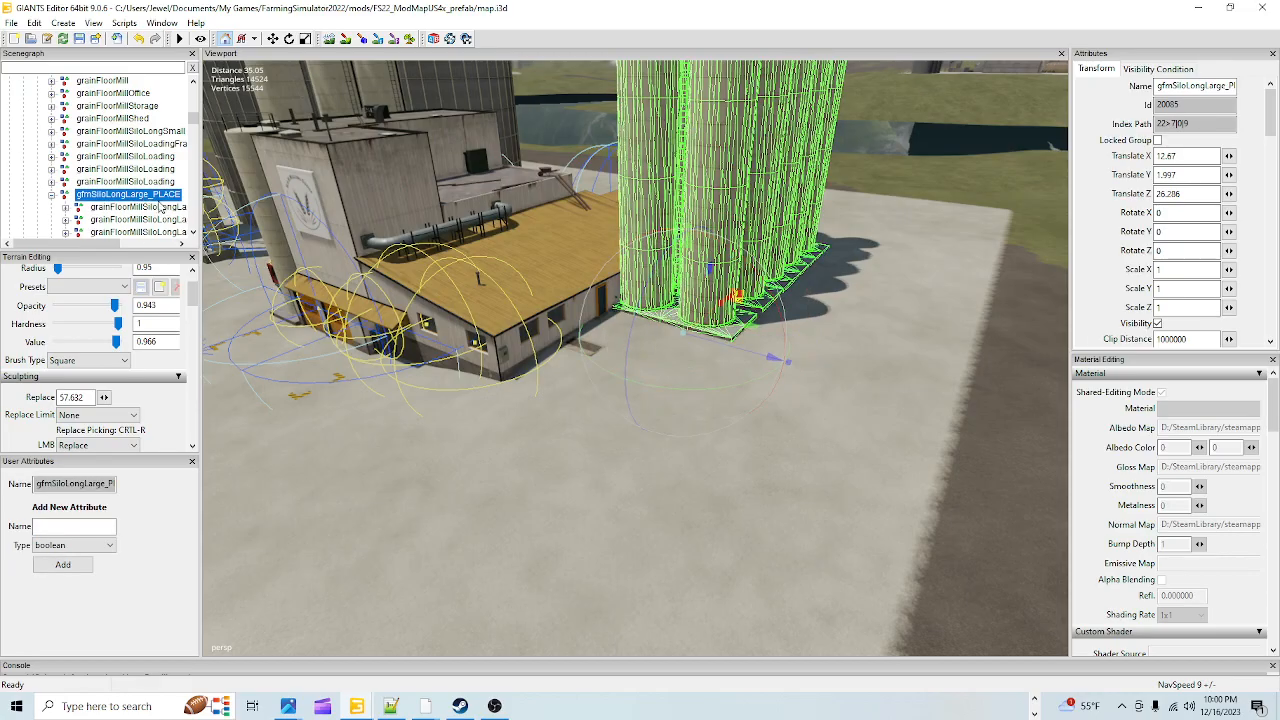
left_click_drag(597, 532, 372, 440, "alt")
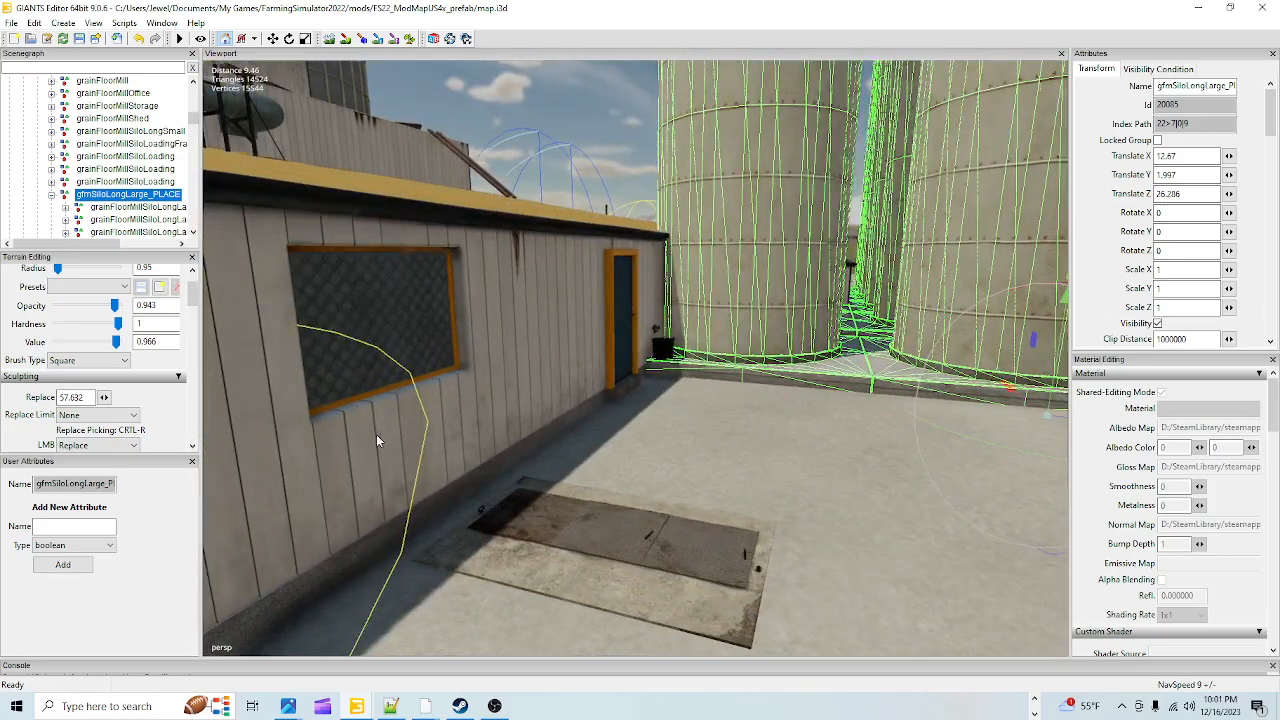
scroll(653, 408, "up", 5)
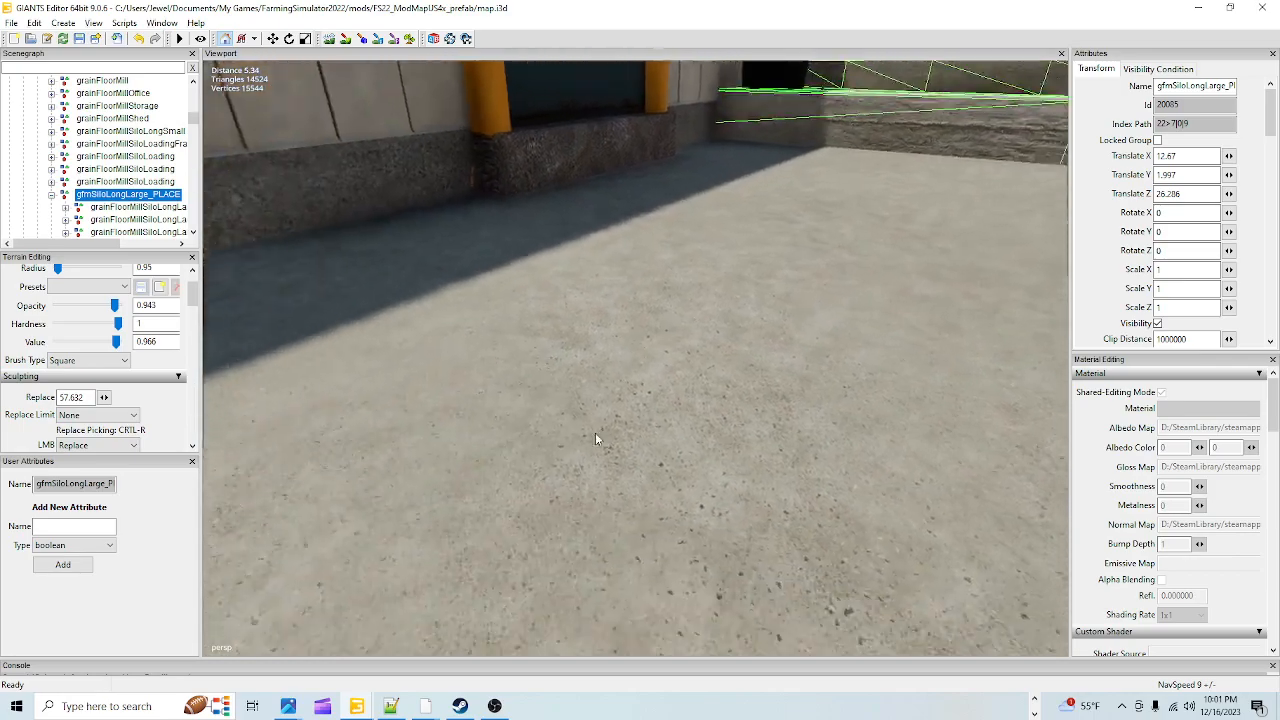
left_click_drag(595, 438, 781, 422, "alt")
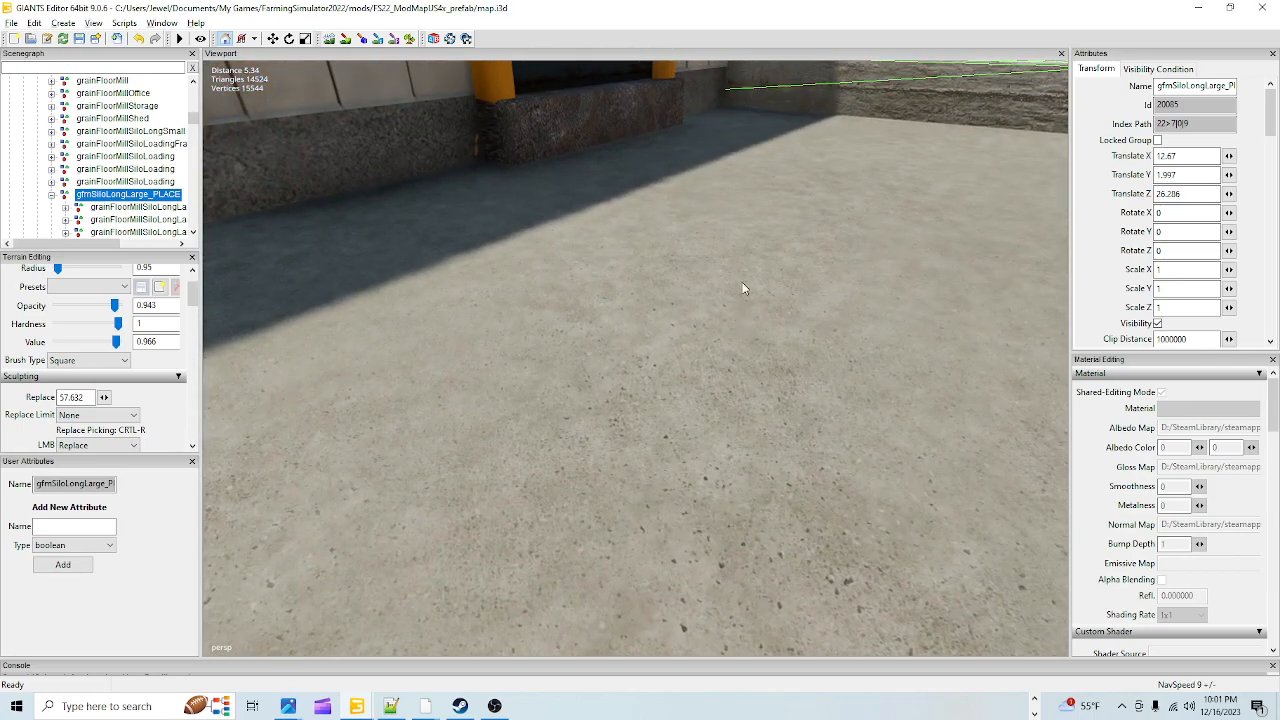
left_click_drag(742, 289, 680, 393, "alt")
left_click_drag(697, 263, 522, 402, "alt")
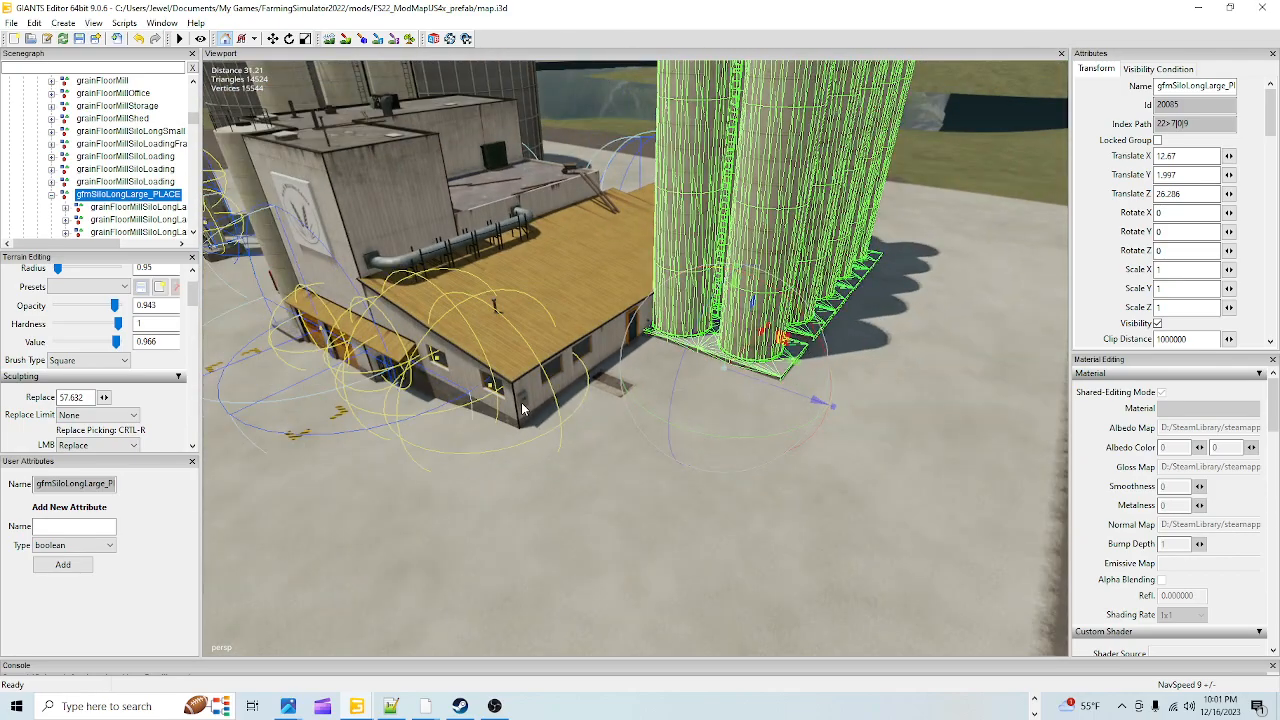
left_click_drag(627, 433, 503, 447, "alt")
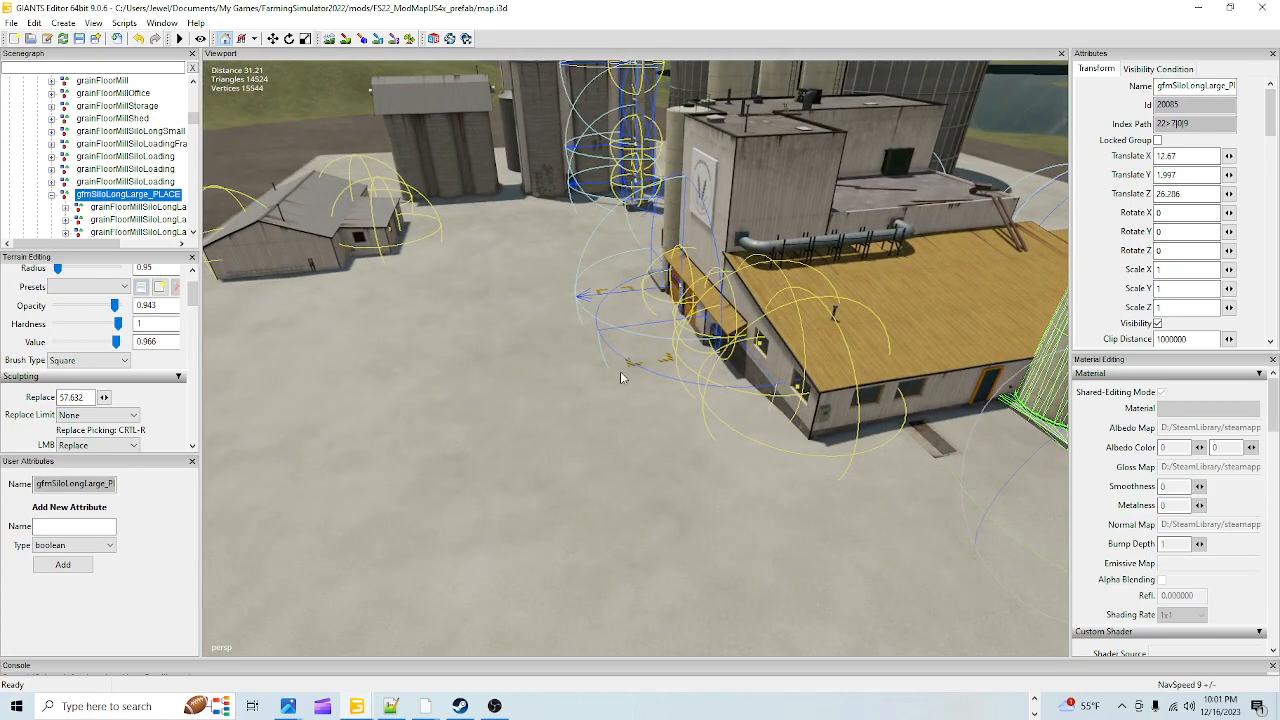
- Collapse the gfmSiloLongLarge_PLACE group, then select the grainMill object and inspect its striped ground markers by the mill doors
left_click(53, 197)
left_click_drag(193, 124, 183, 207)
scroll(62, 206, "up", 2)
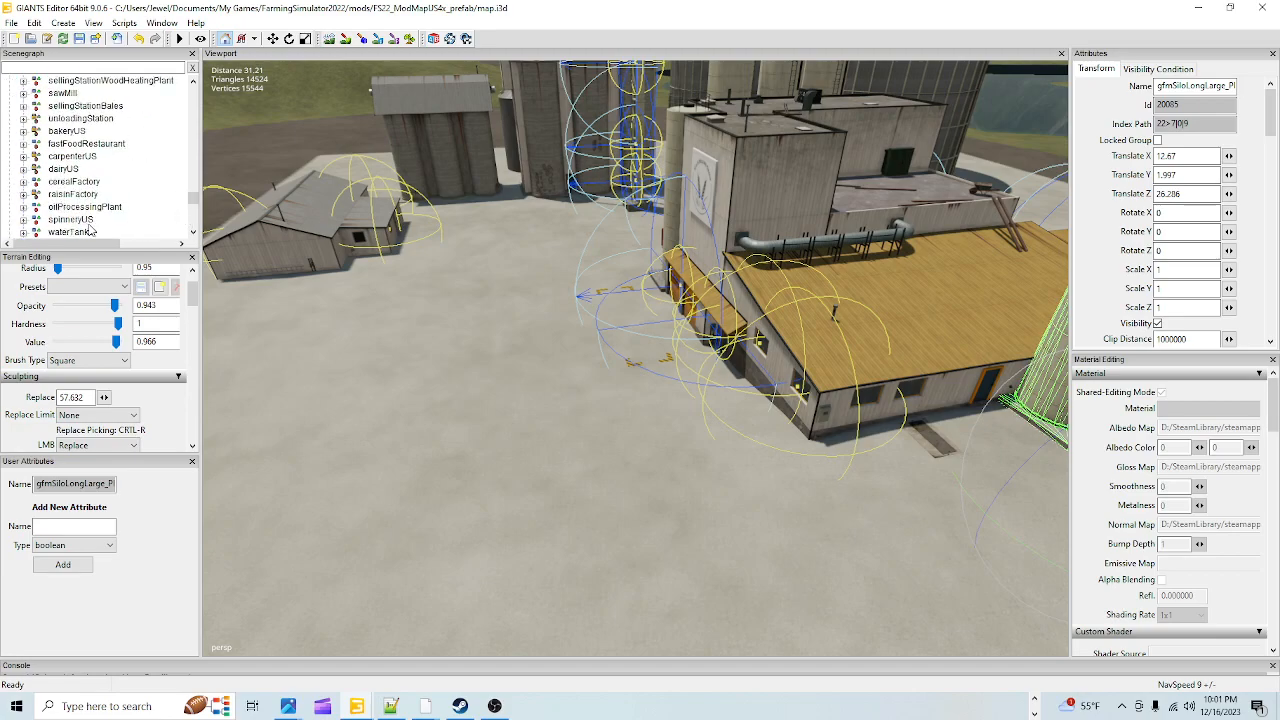
scroll(80, 181, "up", 1)
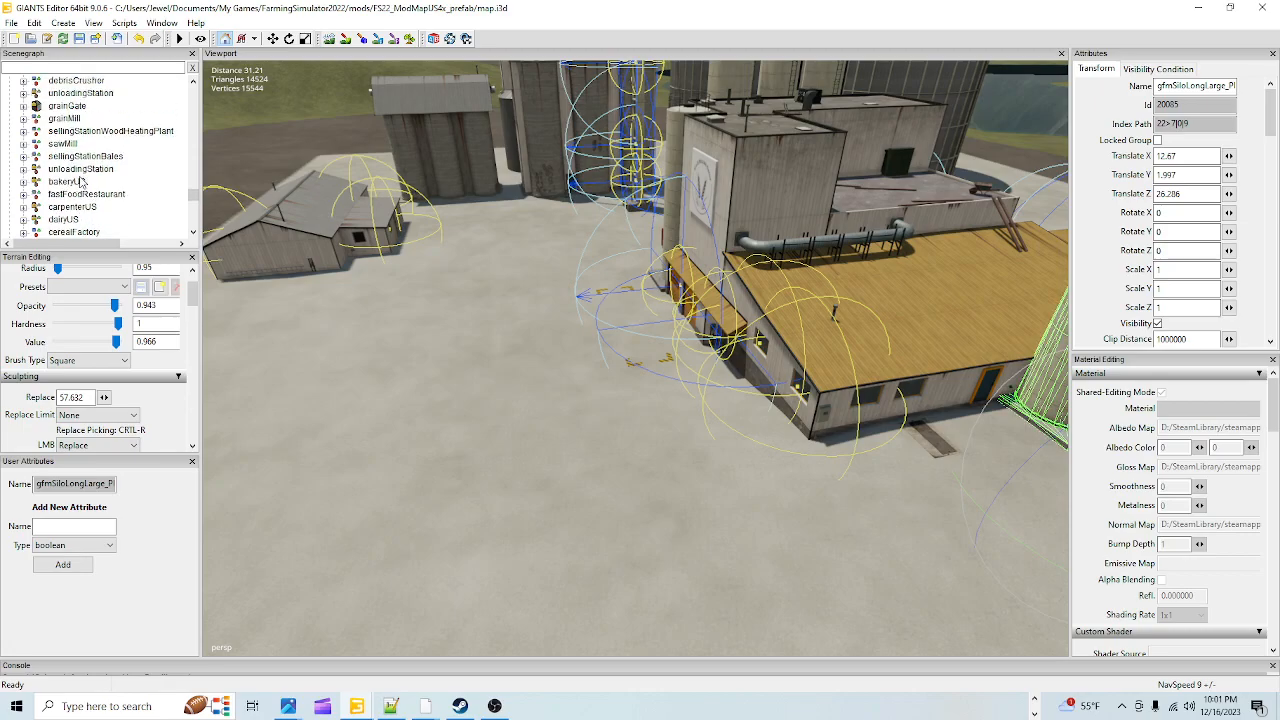
left_click(62, 119)
scroll(525, 510, "up", 10)
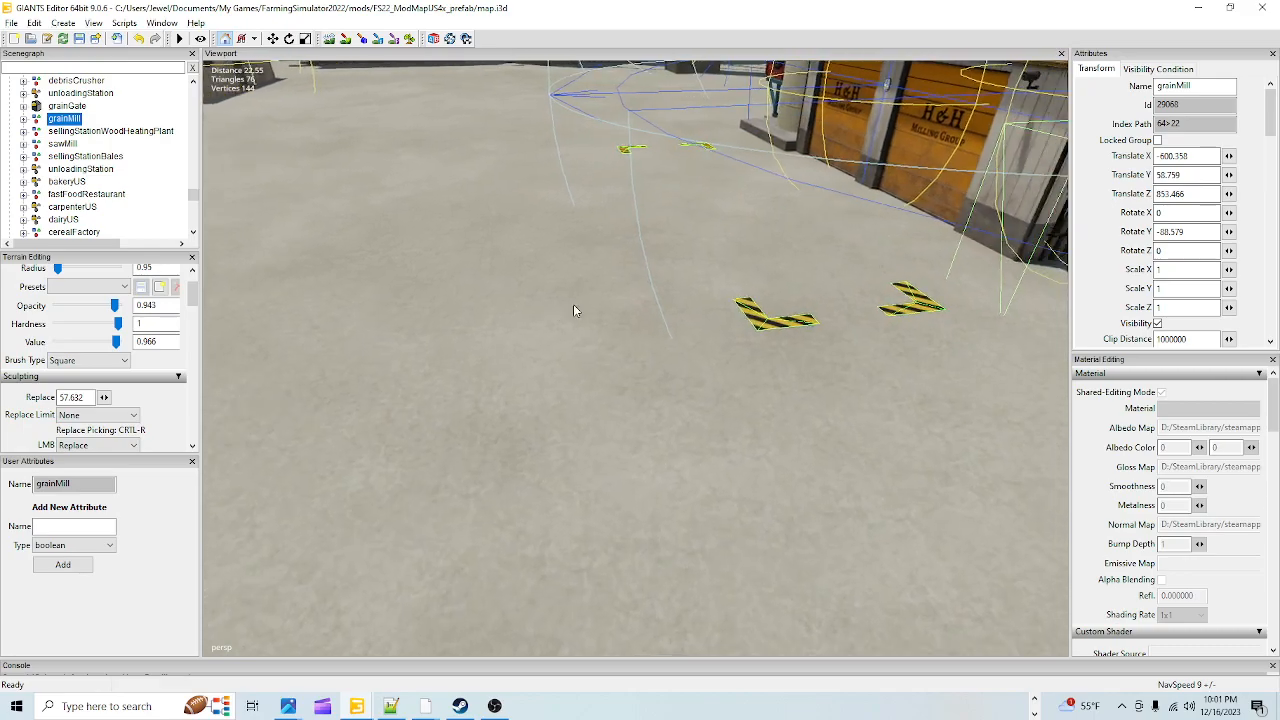
left_click_drag(567, 306, 585, 296, "alt")
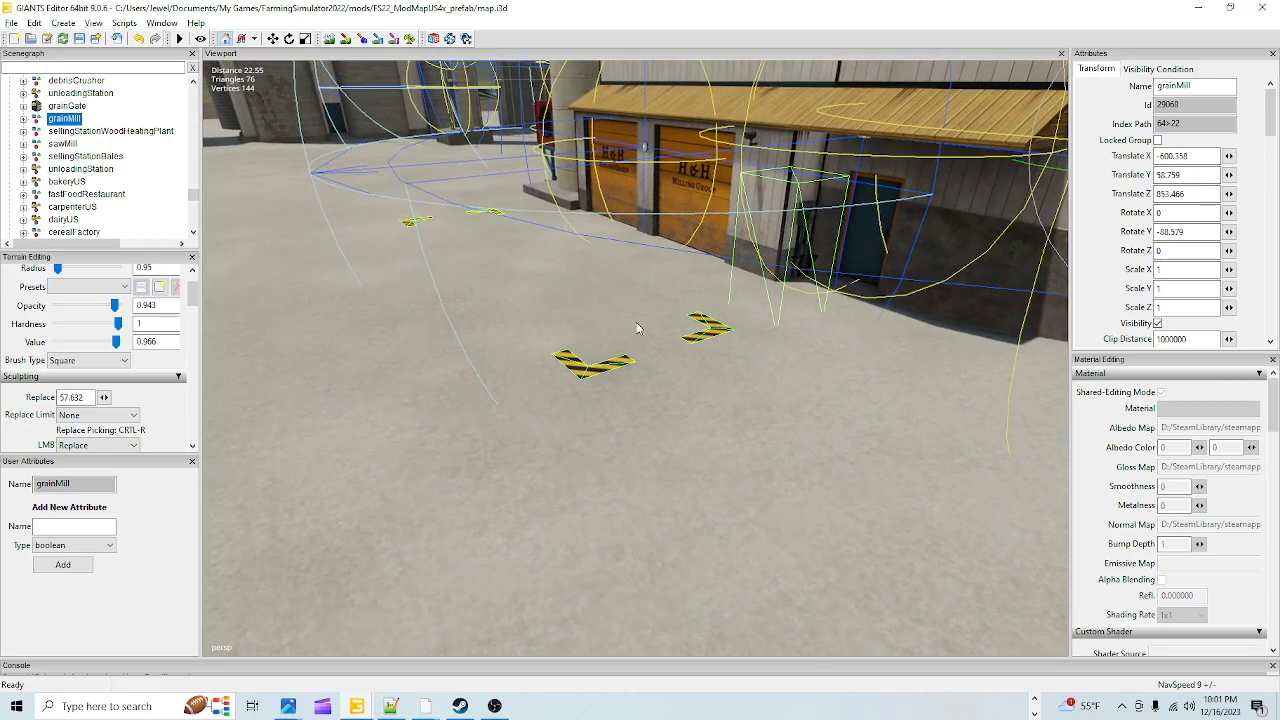
- Examine where the grainMill object's outlined areas and markers lie around the mill, the office and the tall silos
scroll(714, 363, "down", 10)
left_click_drag(666, 340, 805, 400, "alt")
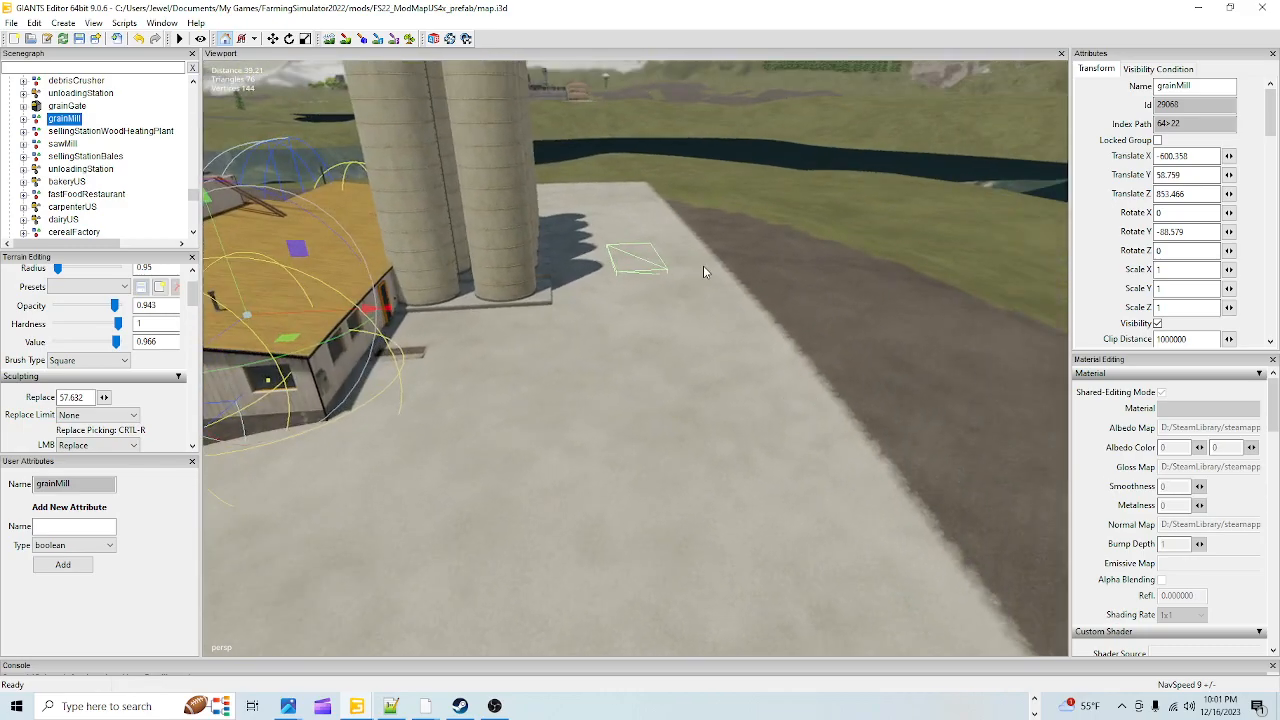
left_click_drag(691, 347, 558, 382, "alt")
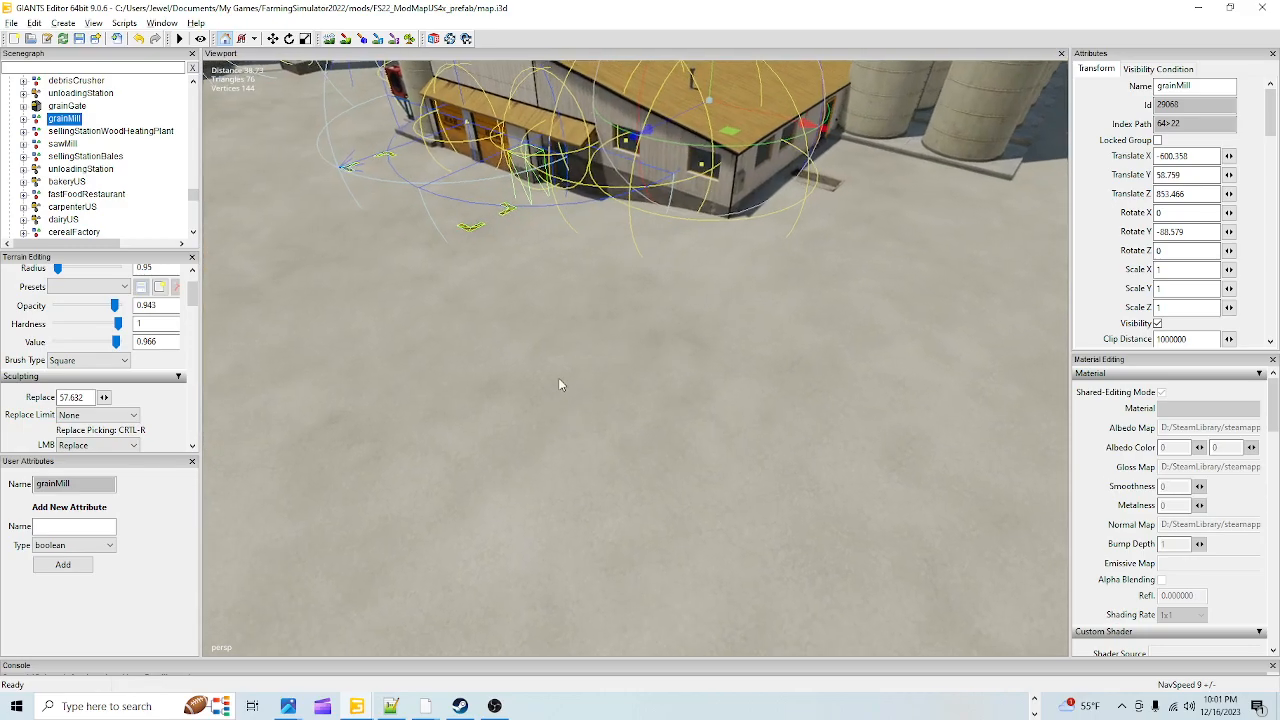
scroll(600, 310, "up", 7)
middle_click_drag(633, 240, 656, 354, "alt")
scroll(657, 250, "down", 6)
left_click_drag(834, 262, 742, 399, "alt")
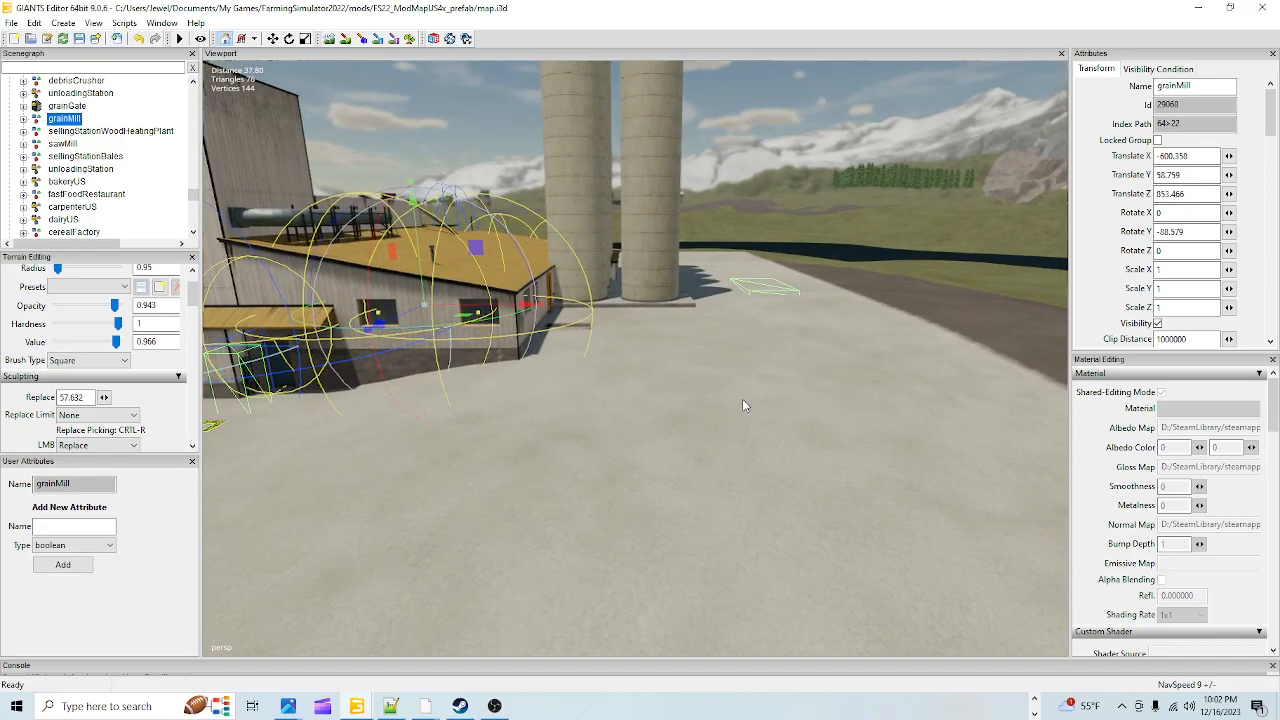
scroll(808, 307, "up", 9)
left_click_drag(833, 224, 723, 410, "alt")
scroll(714, 382, "up", 7)
scroll(705, 435, "down", 8)
scroll(689, 462, "down", 6)
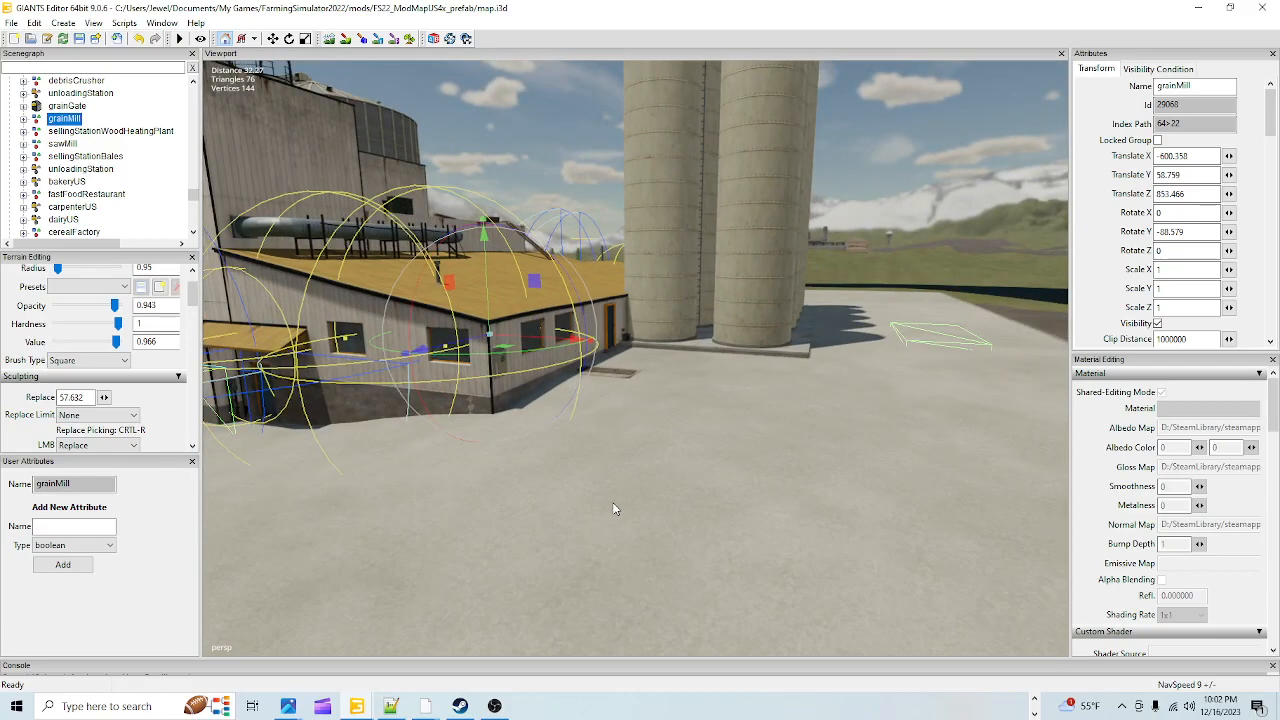
scroll(620, 480, "down", 5)
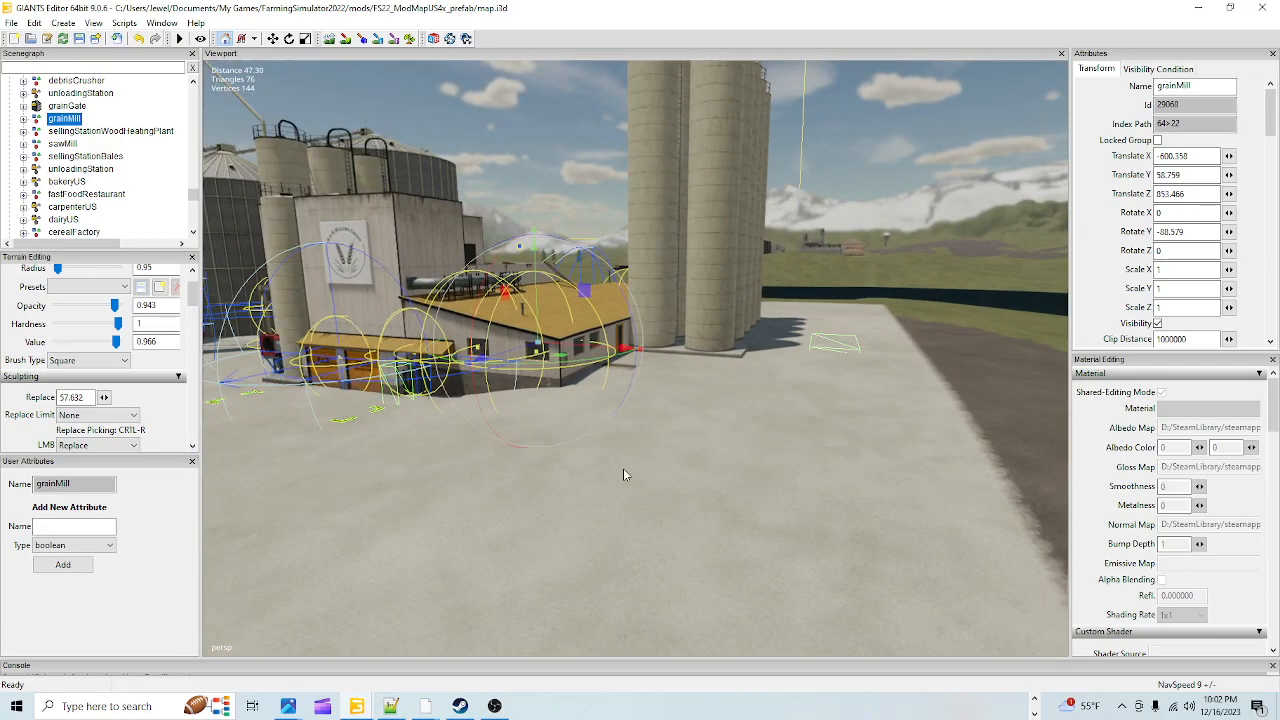
- Select the whole grainFlourMill_AREA group via its main mill building and check the silo foundation and concrete yard up close
left_click(385, 221)
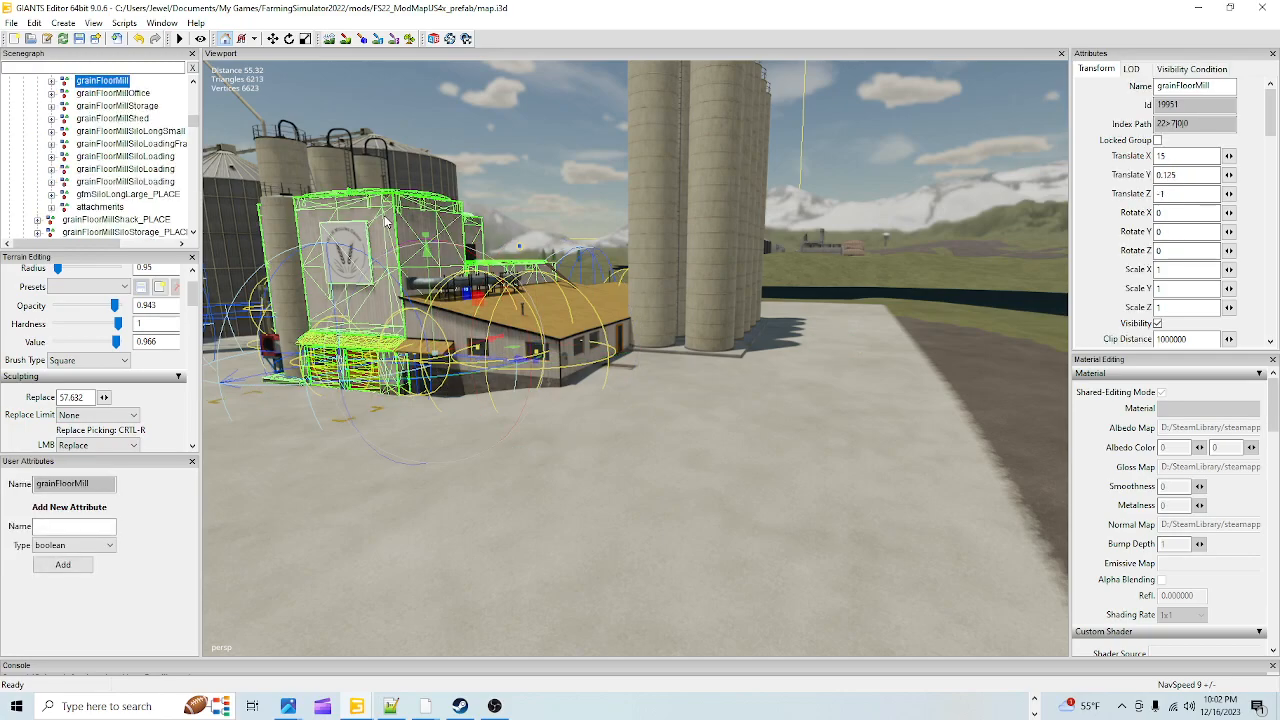
scroll(100, 190, "up", 2)
left_click(98, 119)
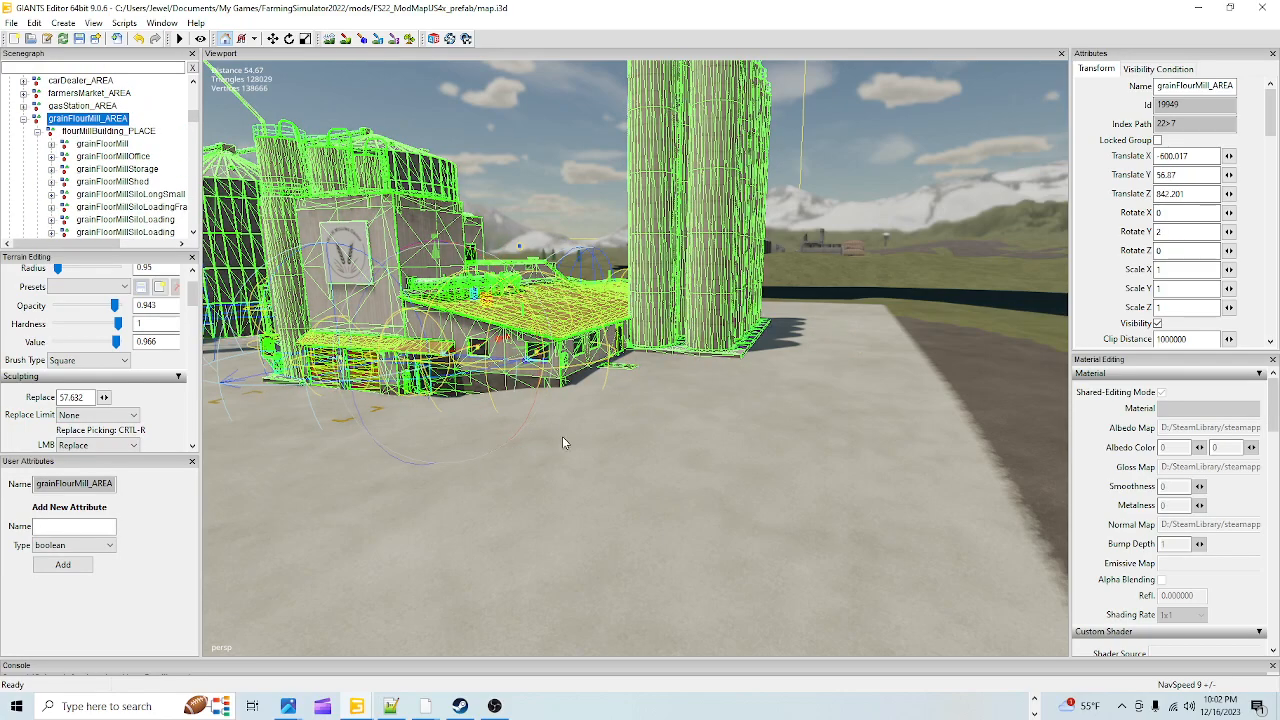
scroll(538, 498, "up", 5)
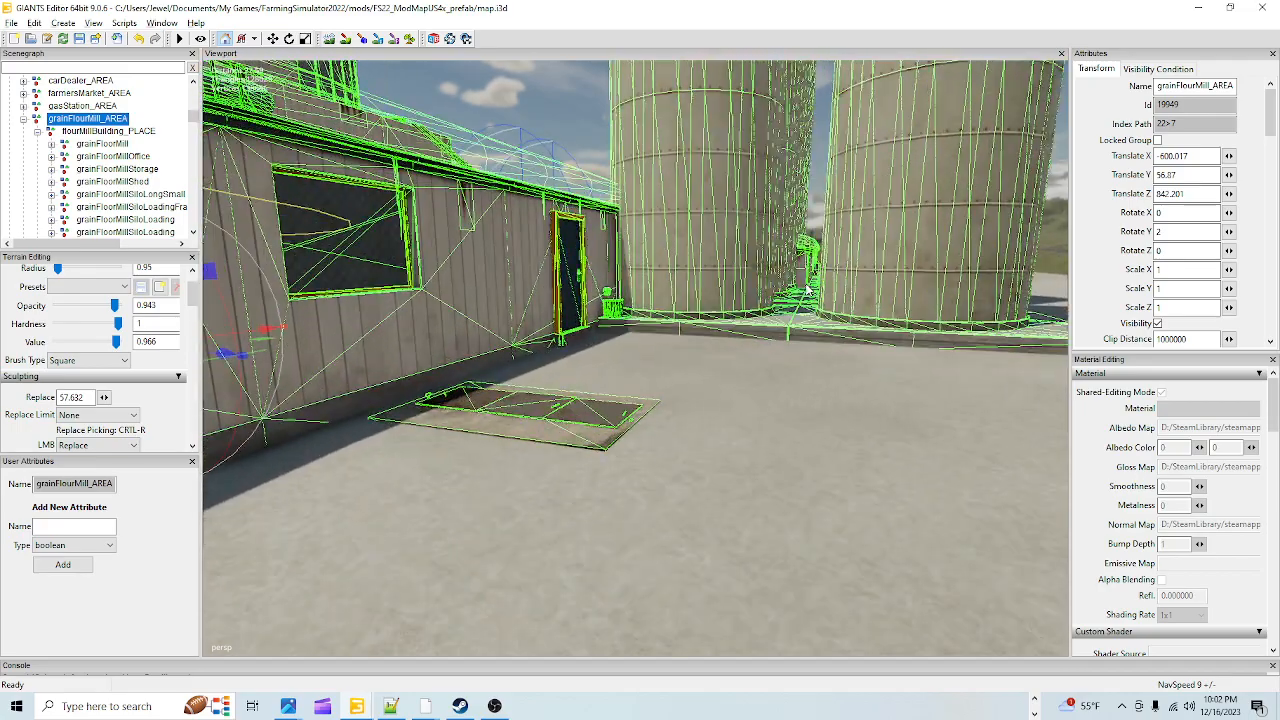
left_click_drag(600, 330, 839, 307, "alt")
scroll(839, 307, "down", 5)
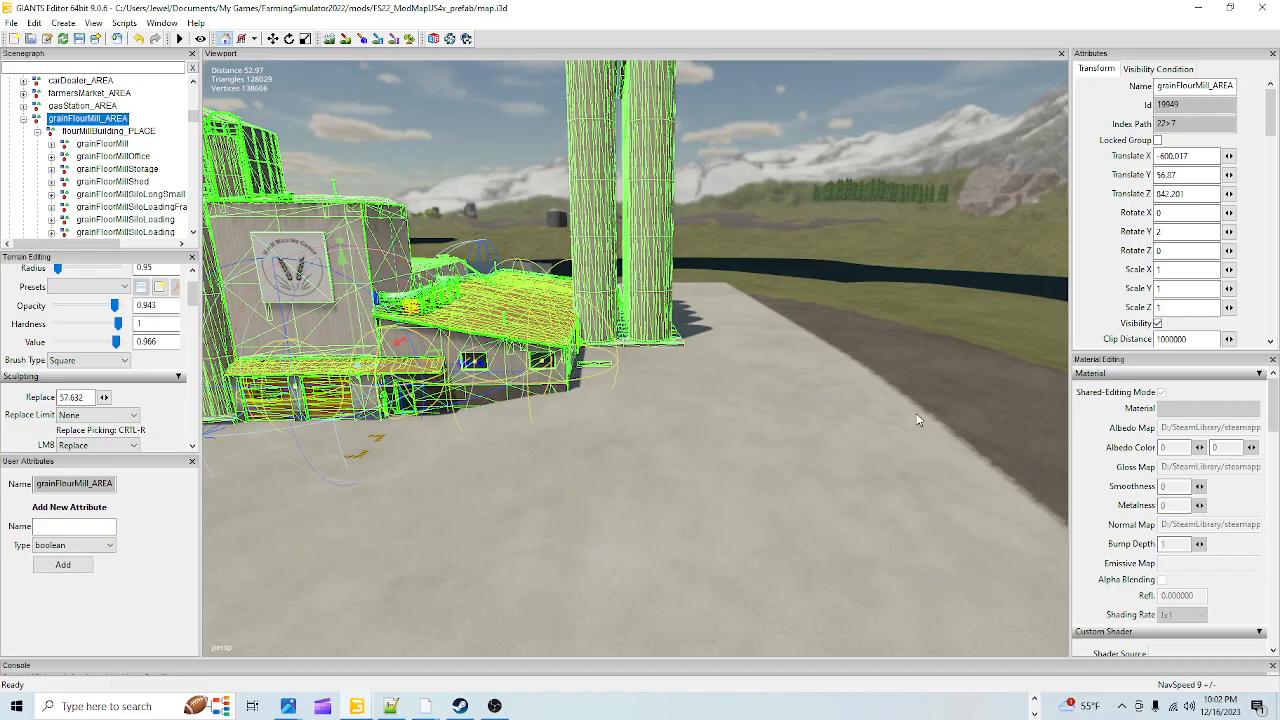
right_click_drag(686, 415, 883, 22, "alt")
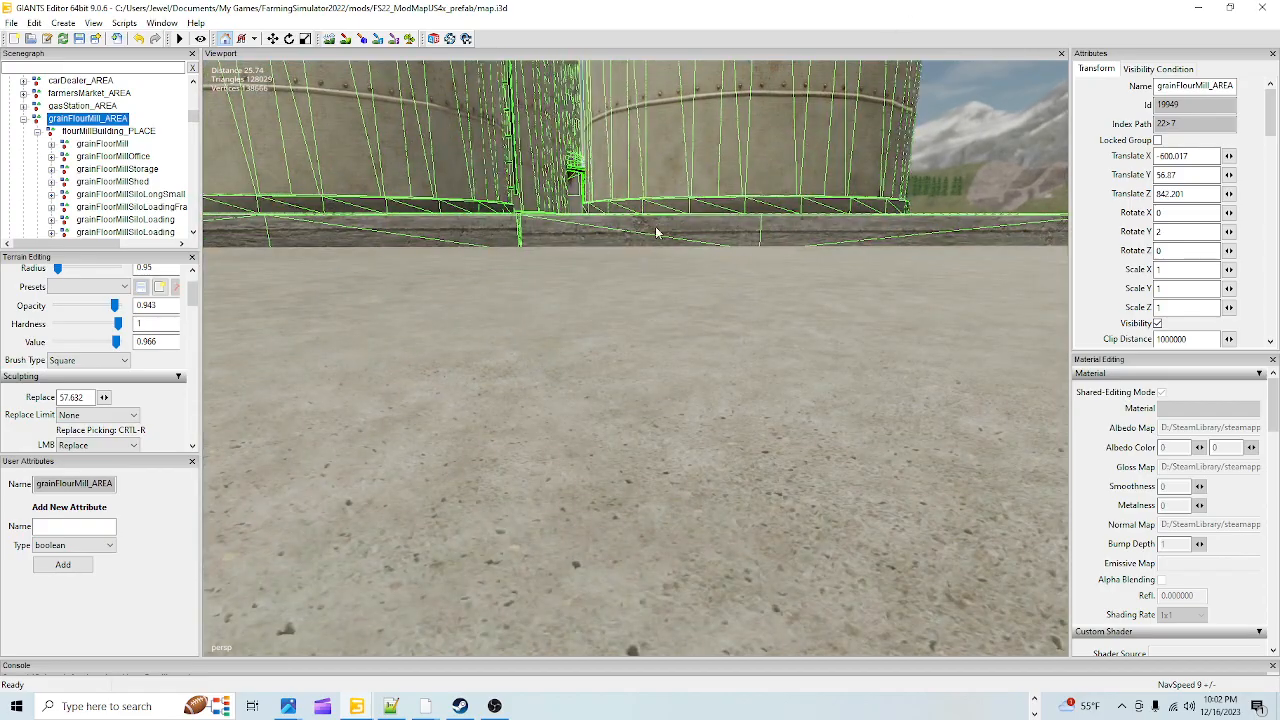
right_click_drag(672, 208, 587, 358, "alt")
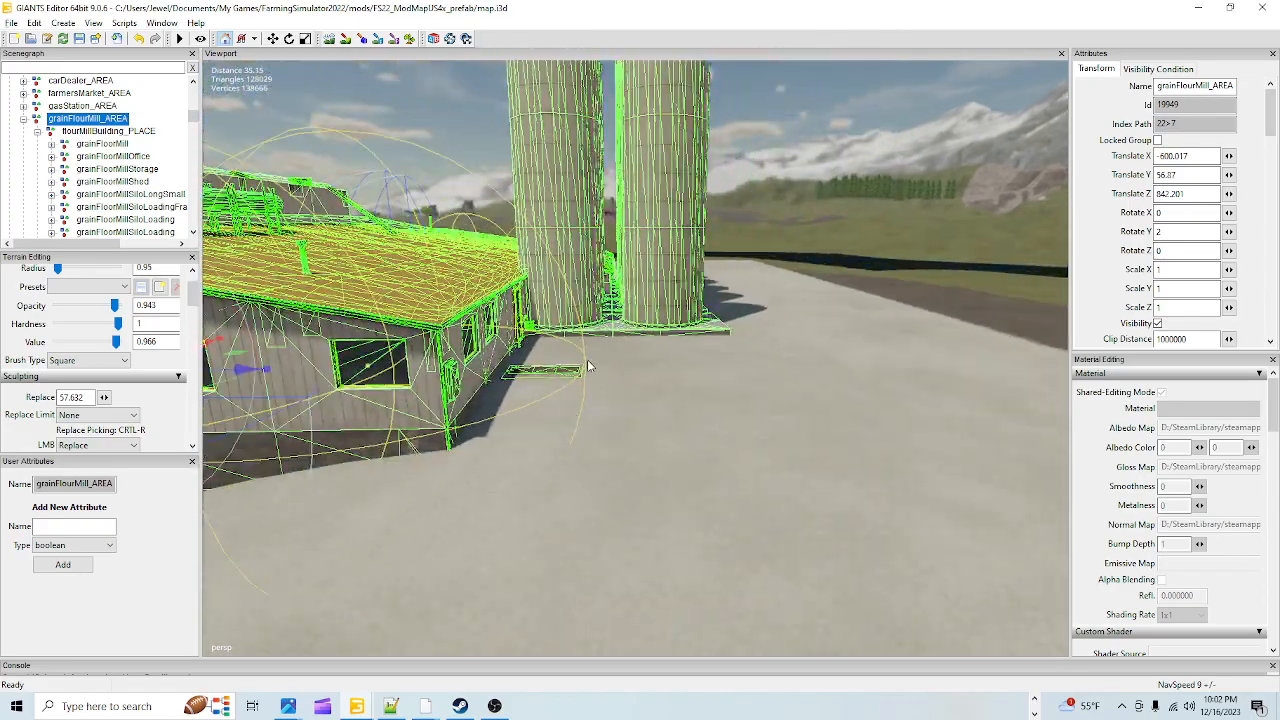
left_click_drag(587, 358, 453, 324, "alt")
left_click_drag(677, 313, 796, 296, "alt")
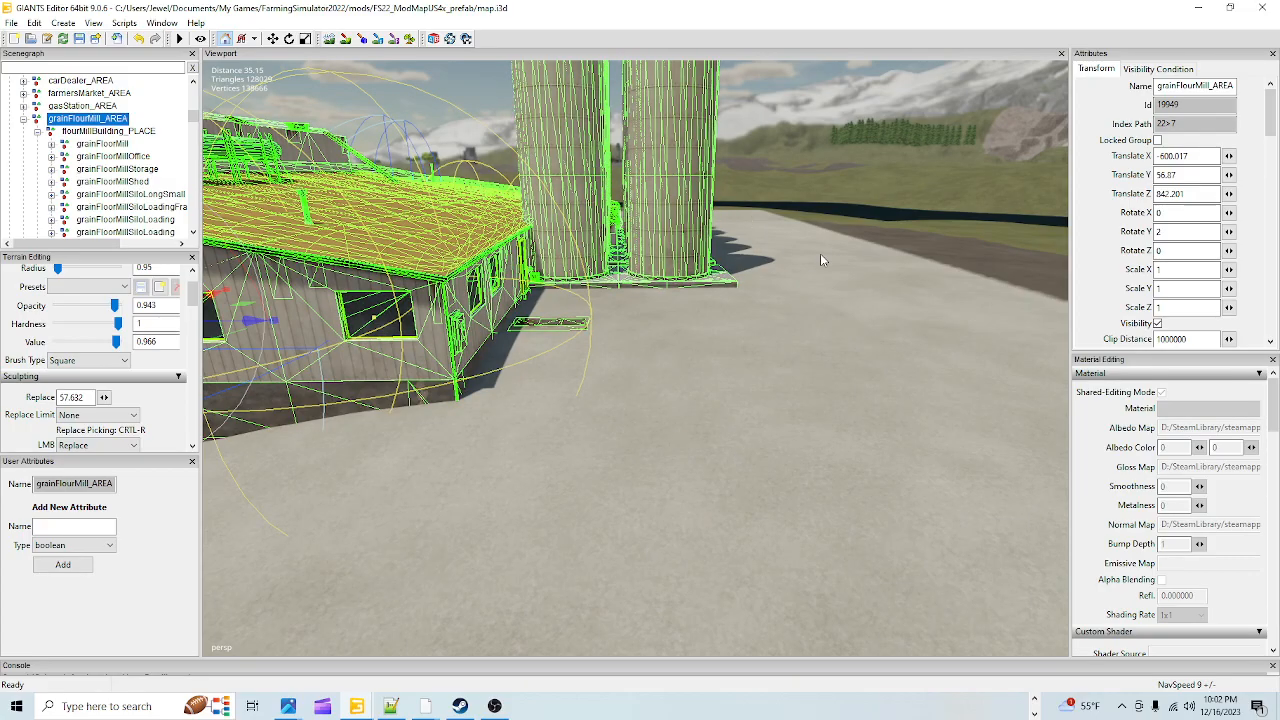
- Examine the yard in front of the mill, including the ground markers, the small shed and the outlying buildings
left_click_drag(828, 265, 633, 337, "alt")
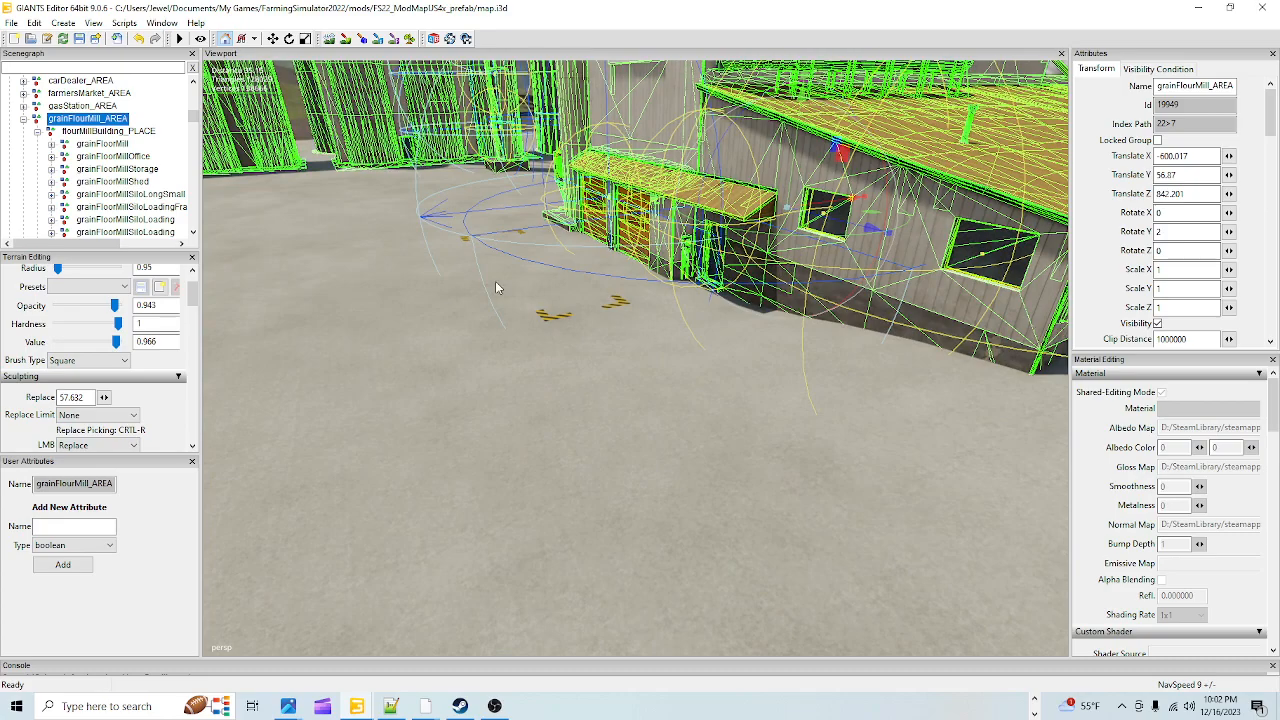
left_click_drag(697, 382, 749, 331, "alt")
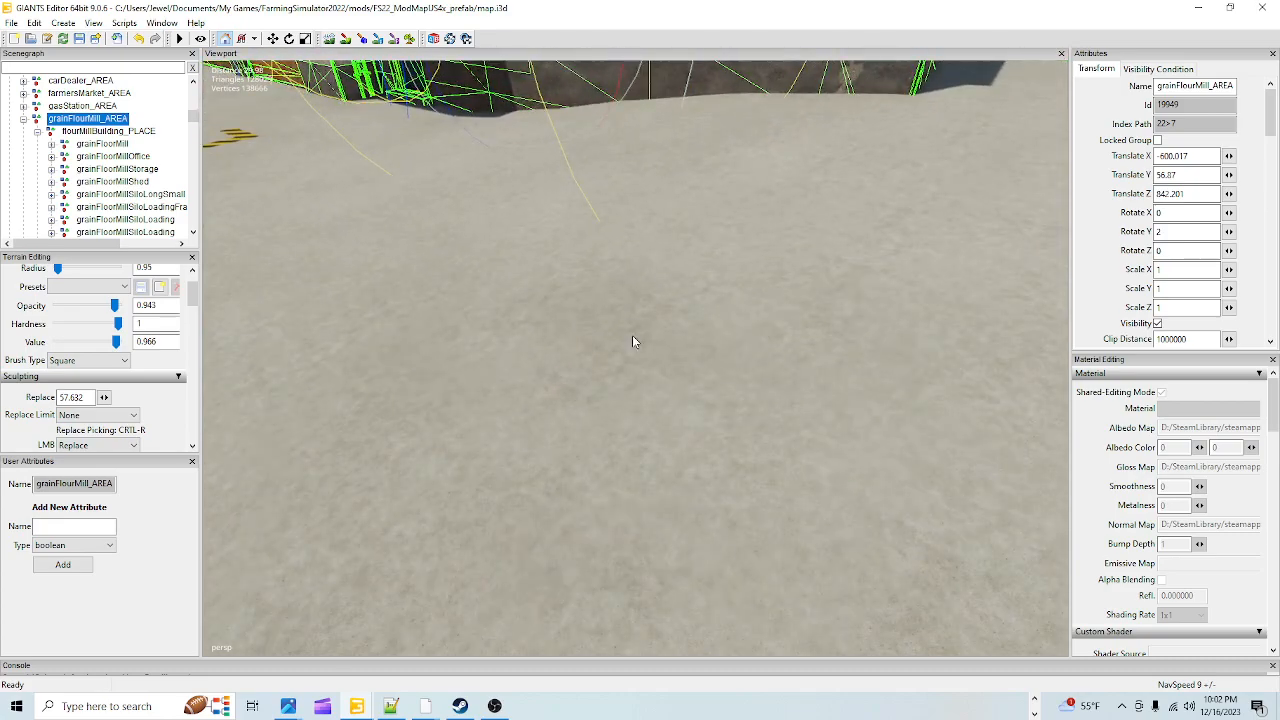
left_click_drag(552, 277, 211, 286, "alt")
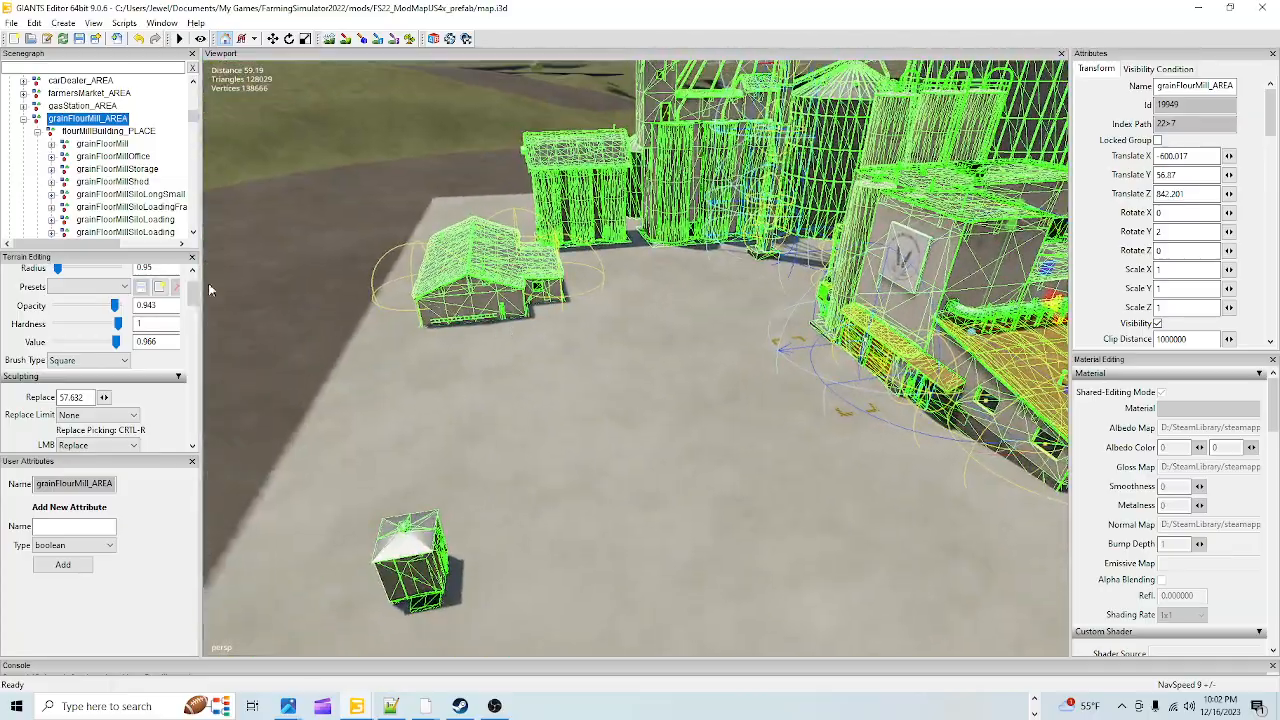
left_click_drag(634, 364, 600, 354, "alt")
left_click_drag(509, 377, 590, 372, "alt")
left_click_drag(766, 327, 720, 357, "alt")
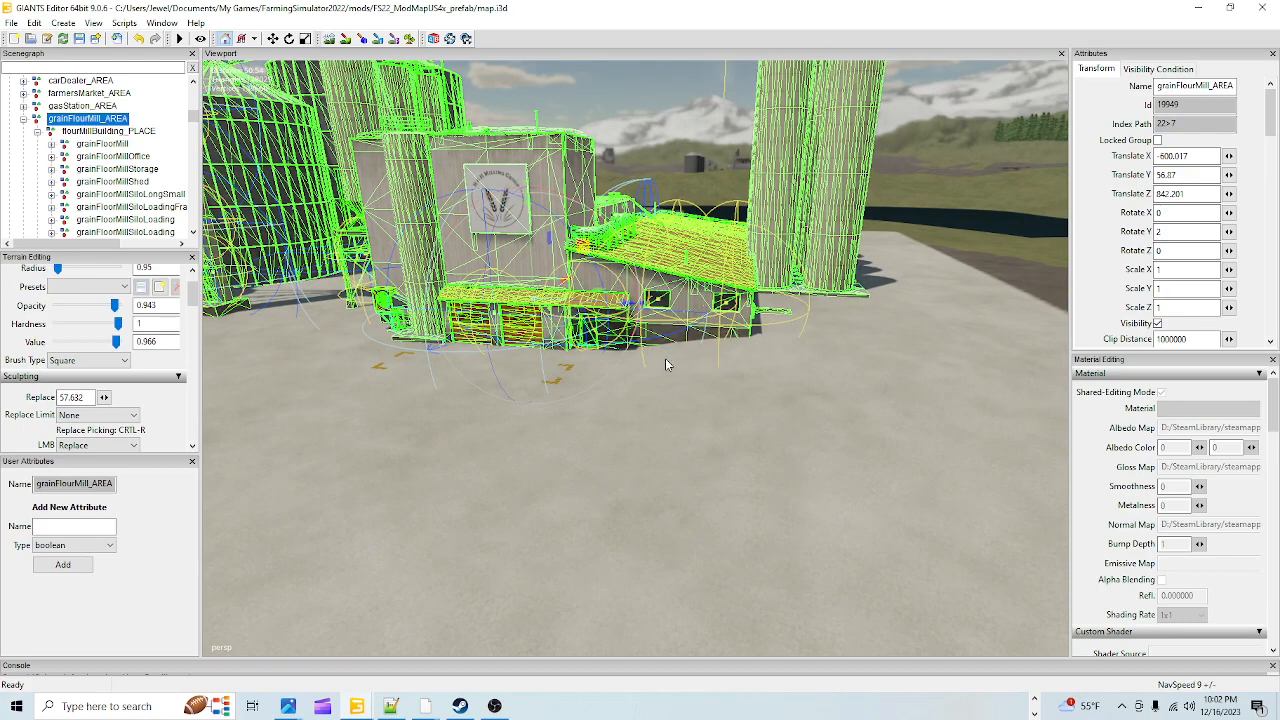
- Select the buyAndSellPoints parent group that contains the grain flour mill area
scroll(100, 150, "up", 3)
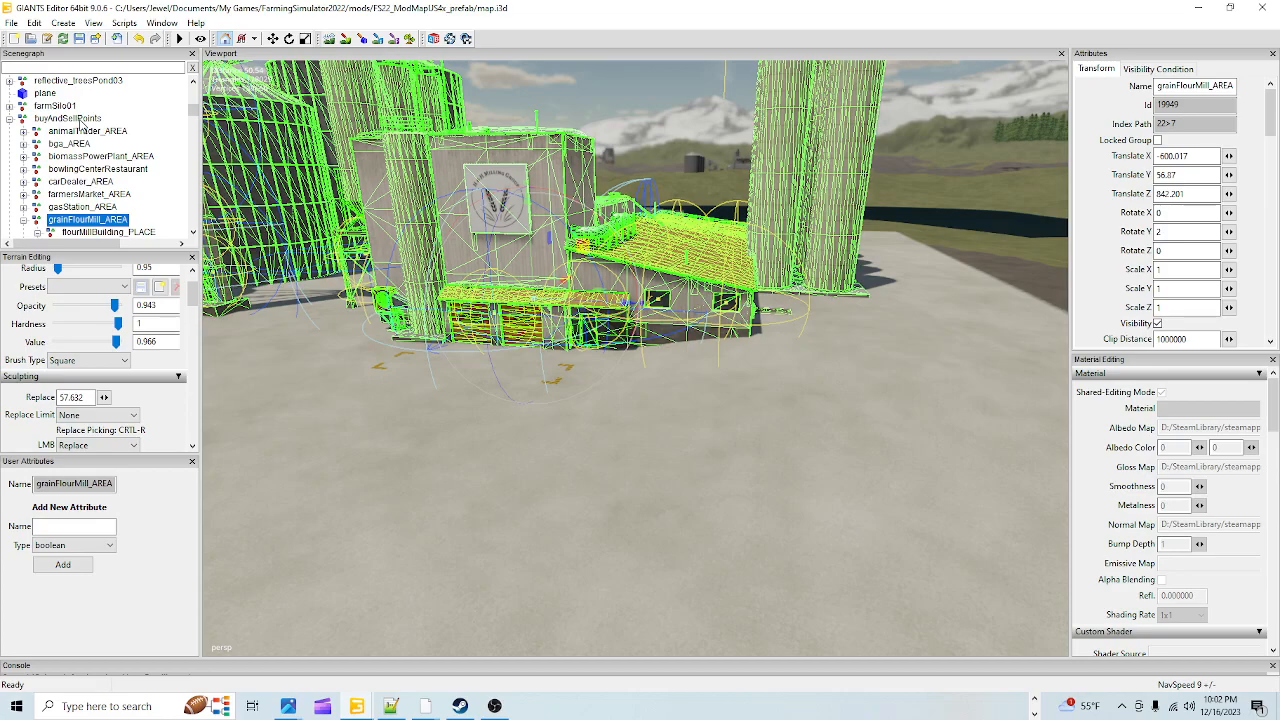
left_click(80, 119)
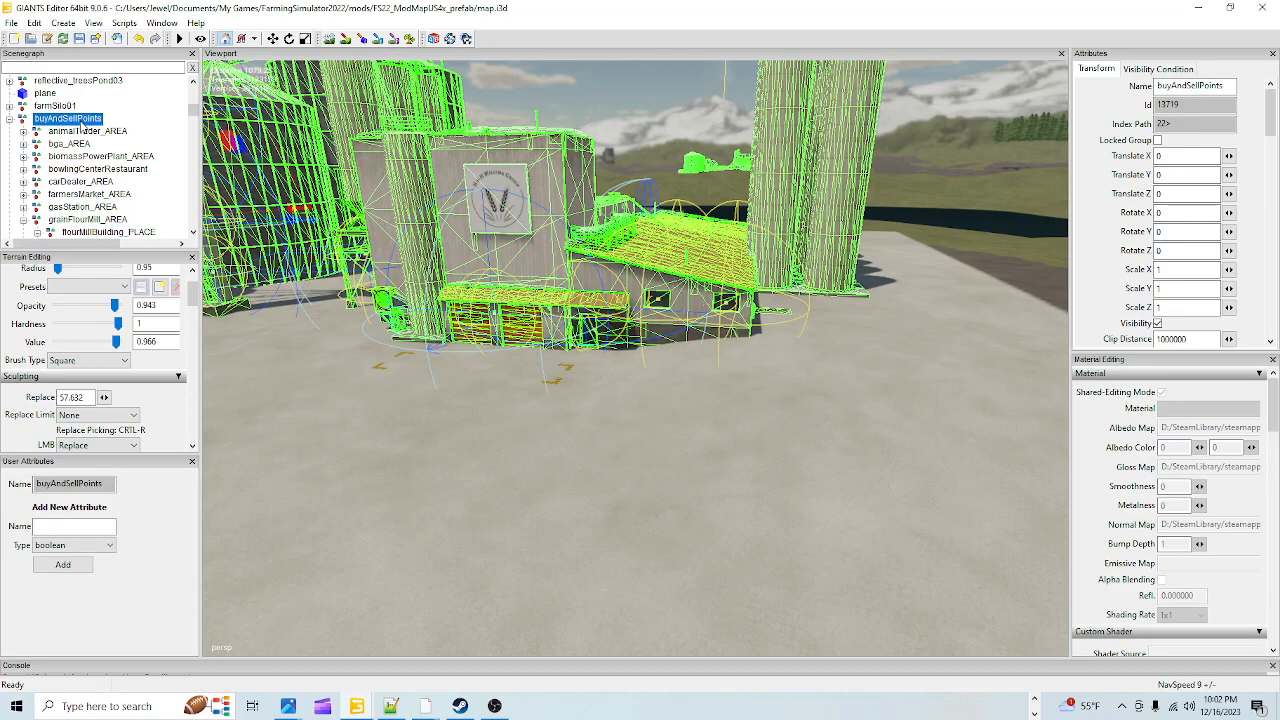
- Look over the mill site, then select the animalTrader_AREA group followed by the bga_AREA group within buyAndSellPoints
left_click_drag(700, 420, 746, 526, "alt")
scroll(583, 388, "down", 6)
left_click_drag(549, 449, 602, 432, "alt")
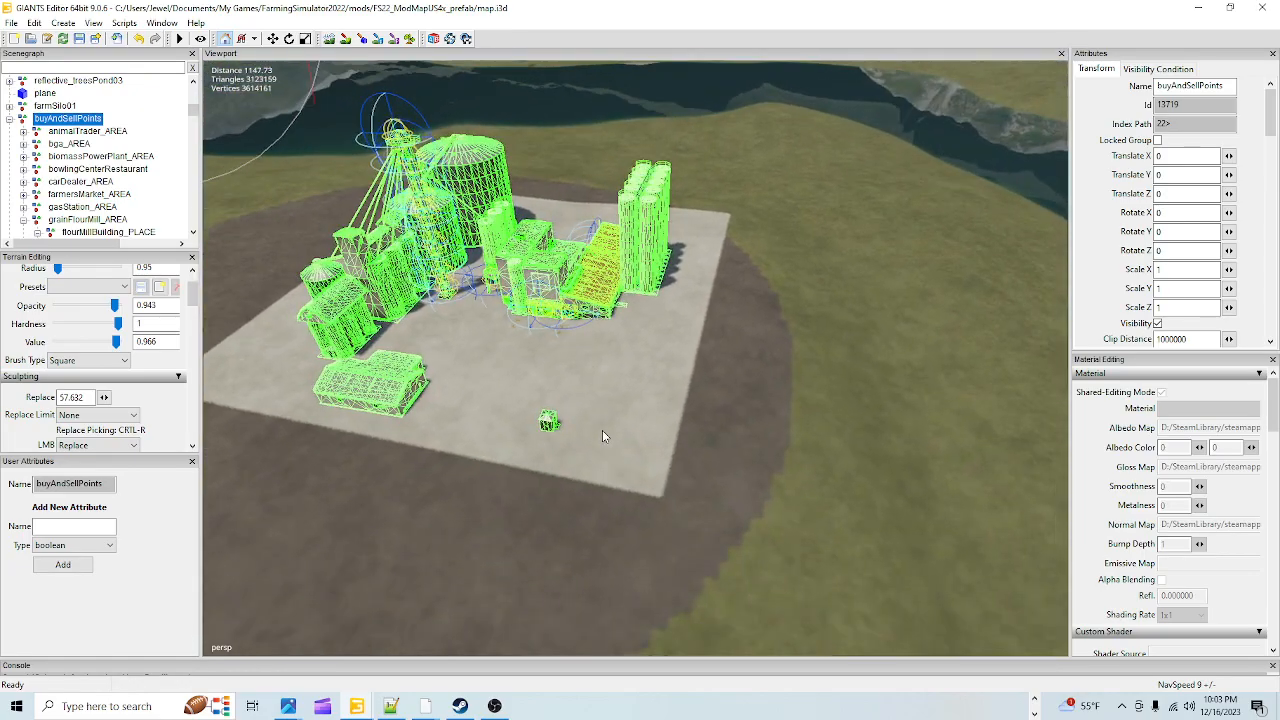
right_click_drag(537, 500, 683, 393, "alt")
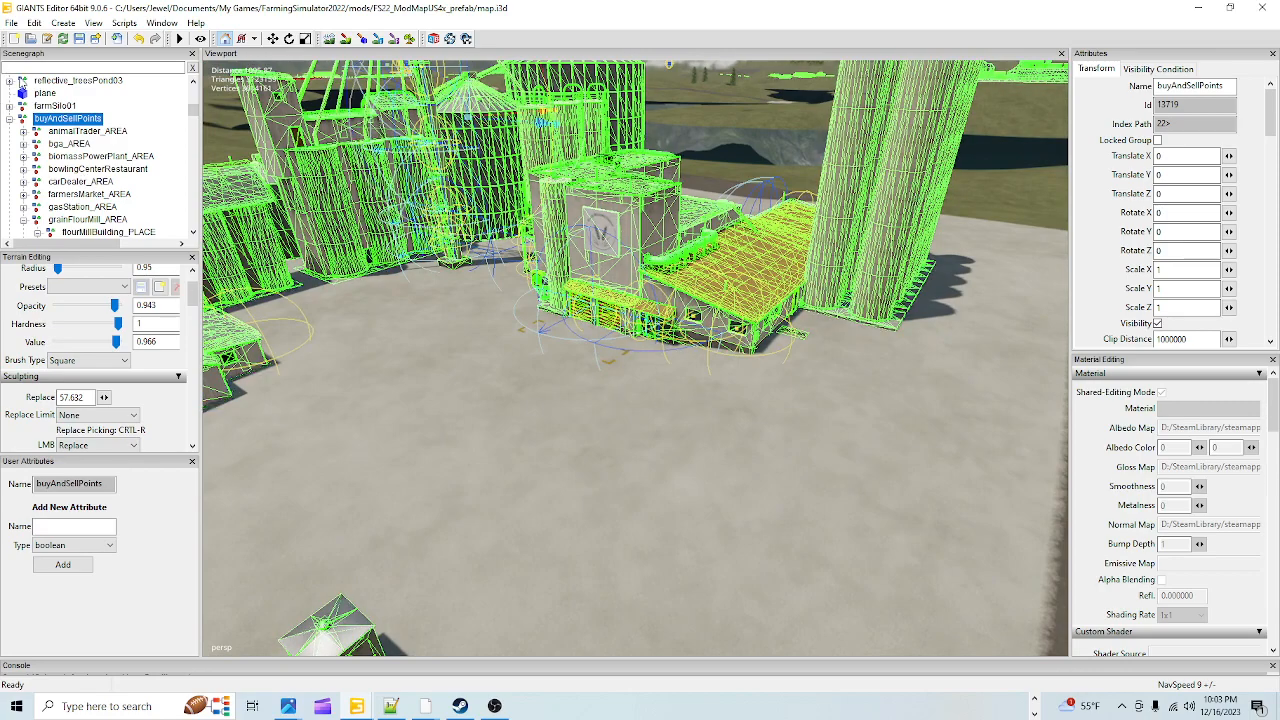
left_click(9, 119)
left_click(9, 119)
left_click(73, 134)
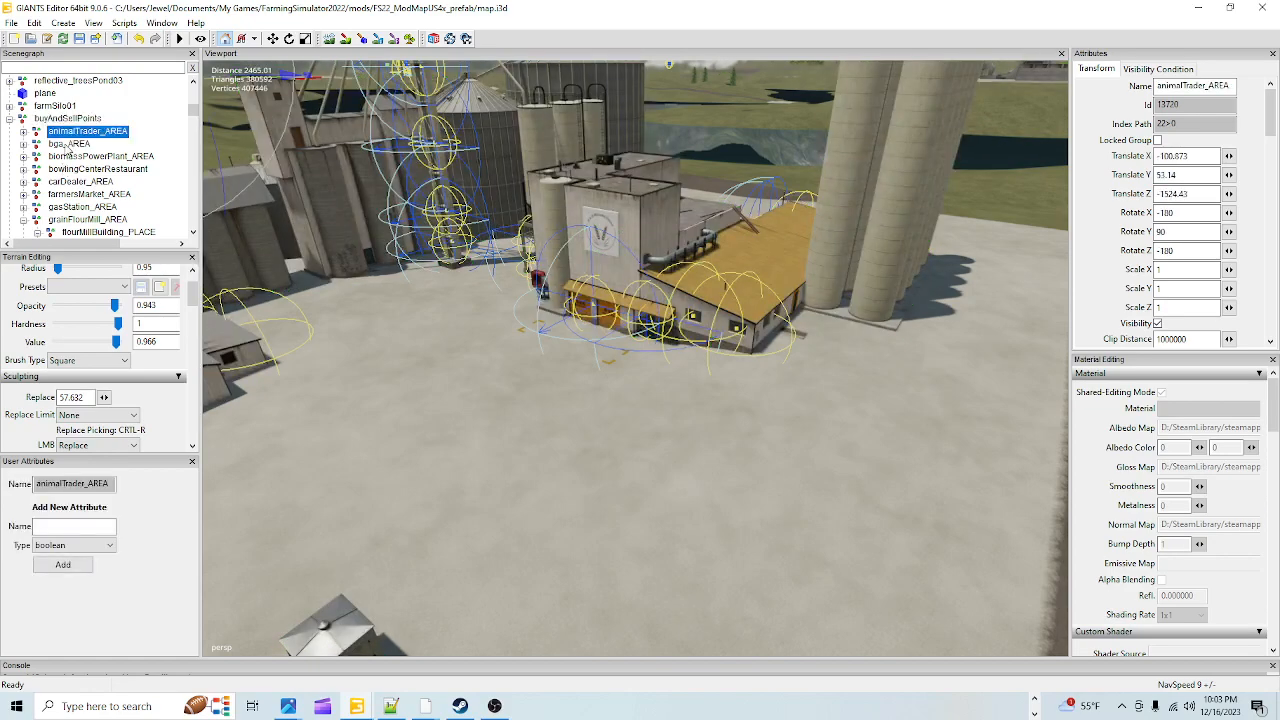
left_click(68, 145)
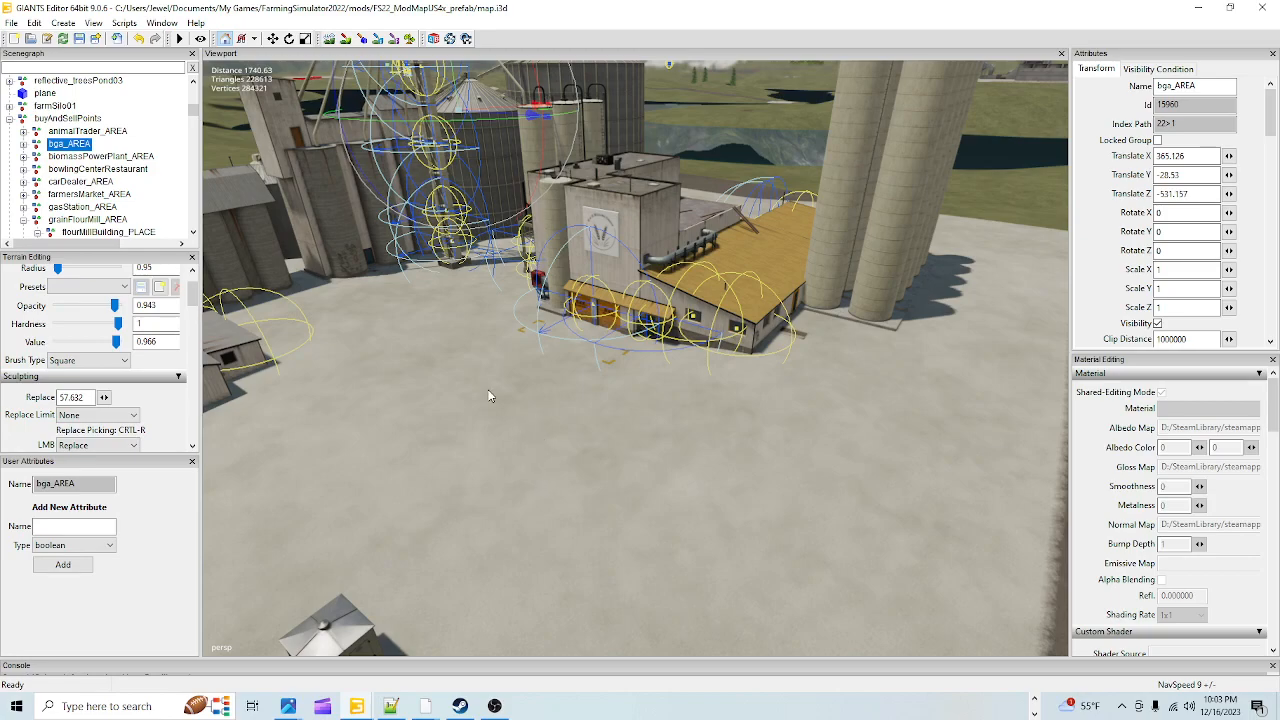
- Start a file import and browse Documents, My Games, FarmingSimulator2022 and mods to the FS22_ModMapUS4x_prefab folder
left_click(11, 22)
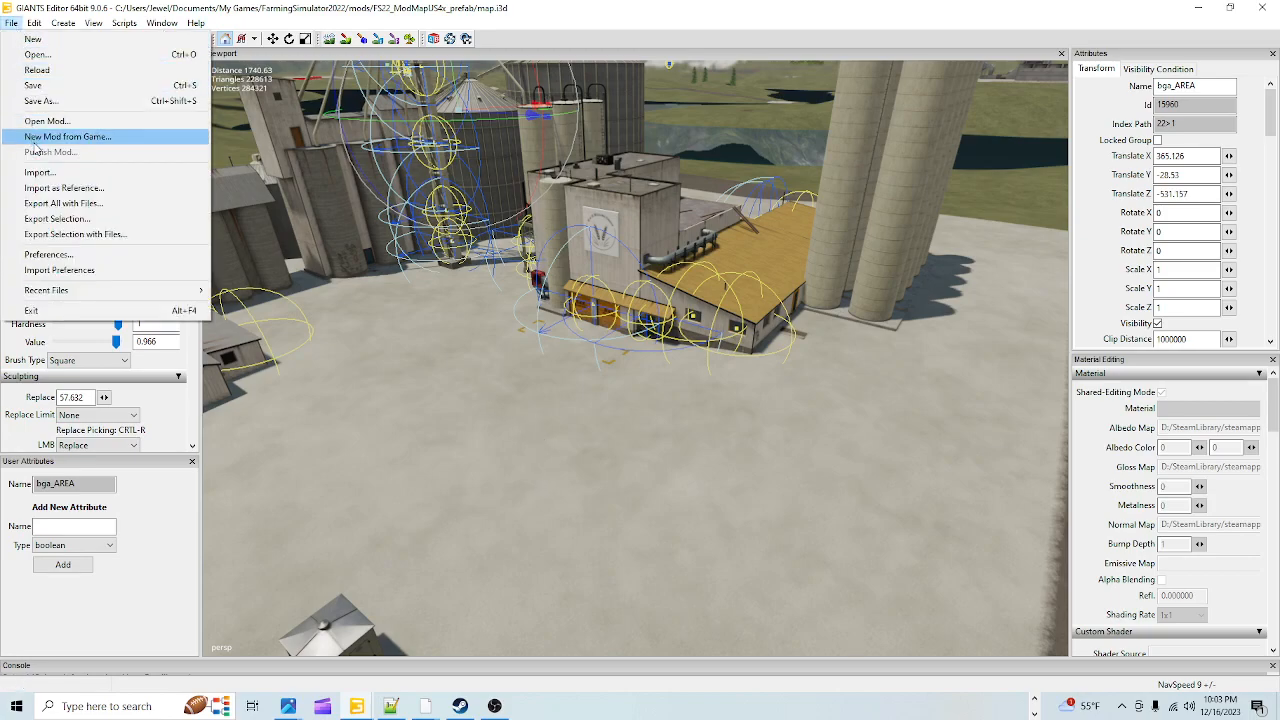
left_click(44, 172)
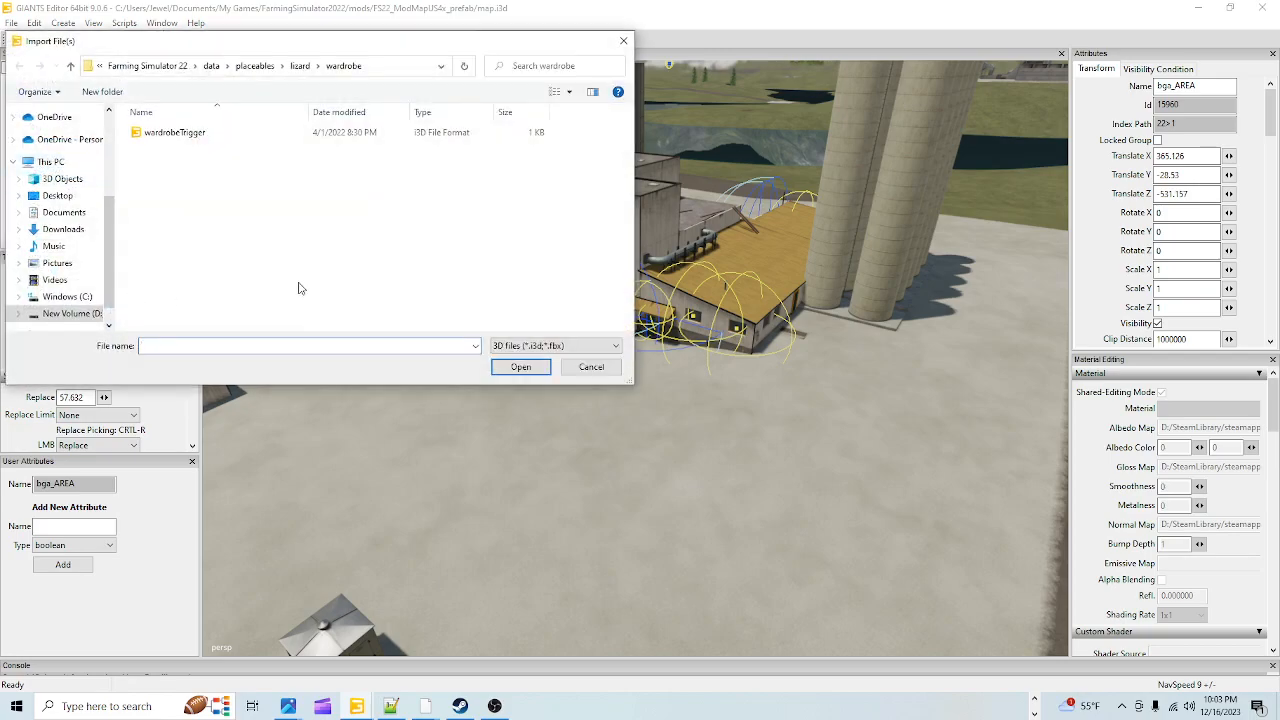
left_click(64, 212)
scroll(180, 275, "down", 2)
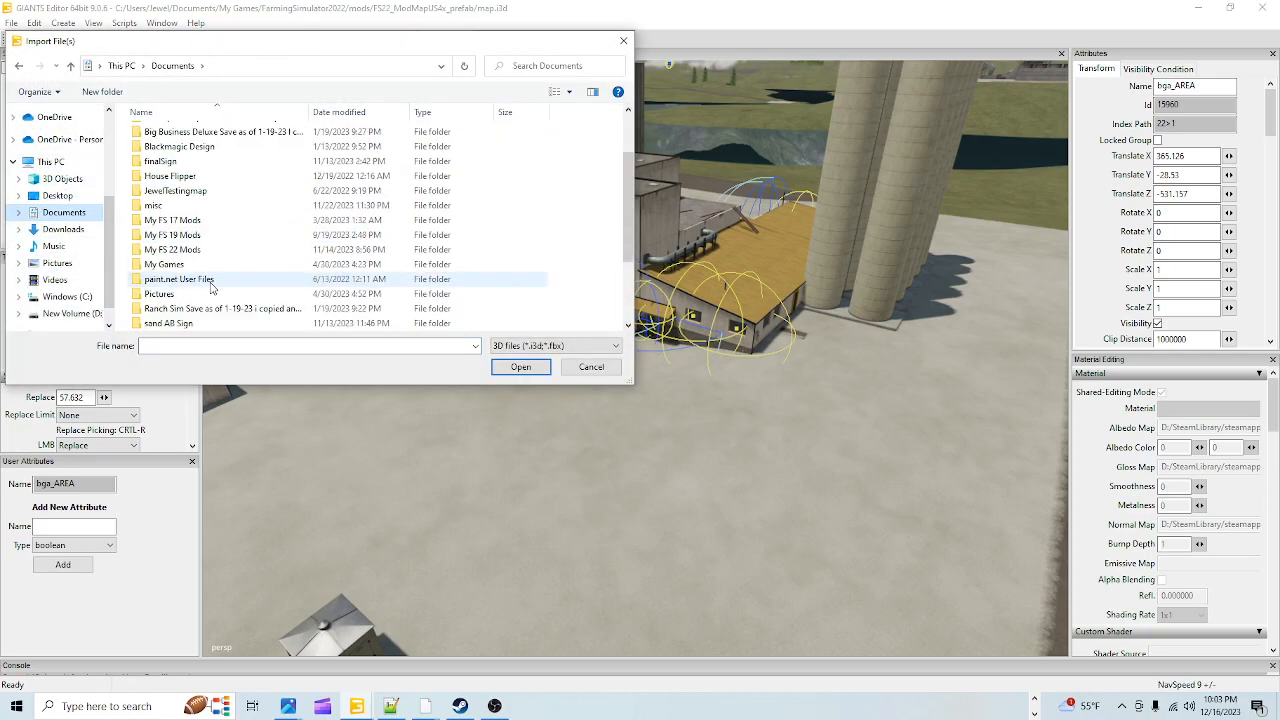
double_click(187, 266)
double_click(160, 164)
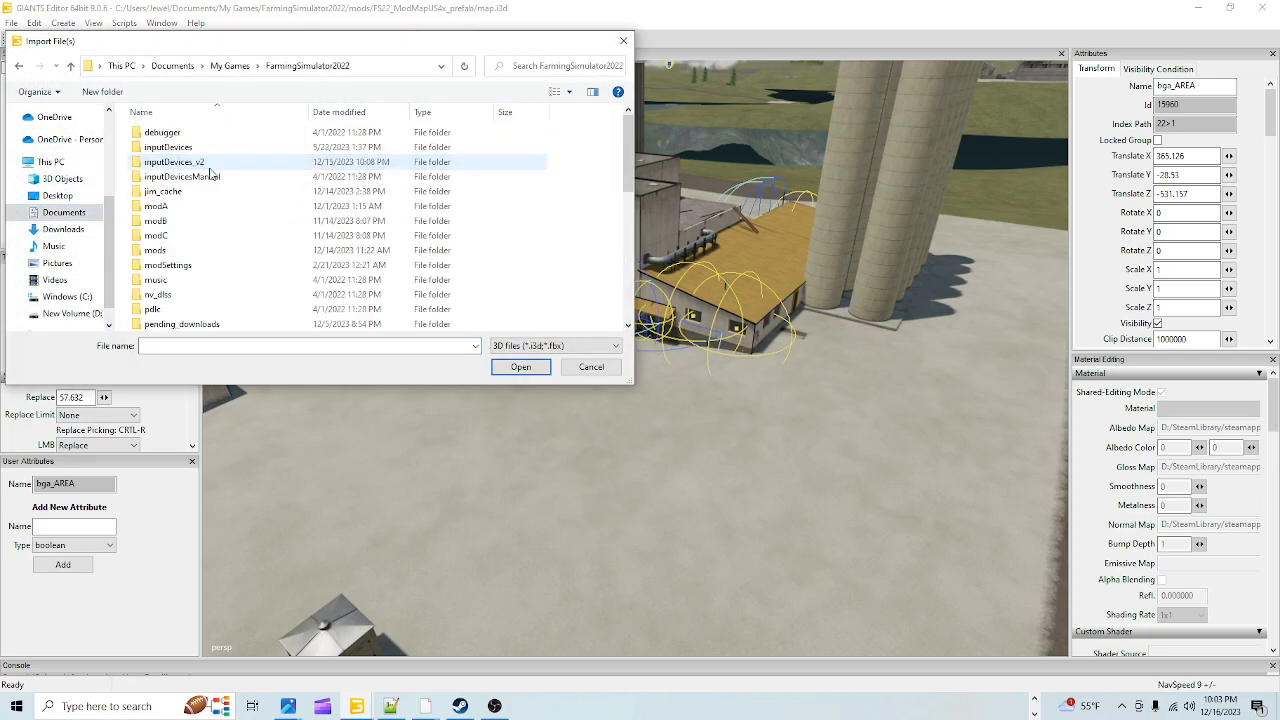
double_click(160, 250)
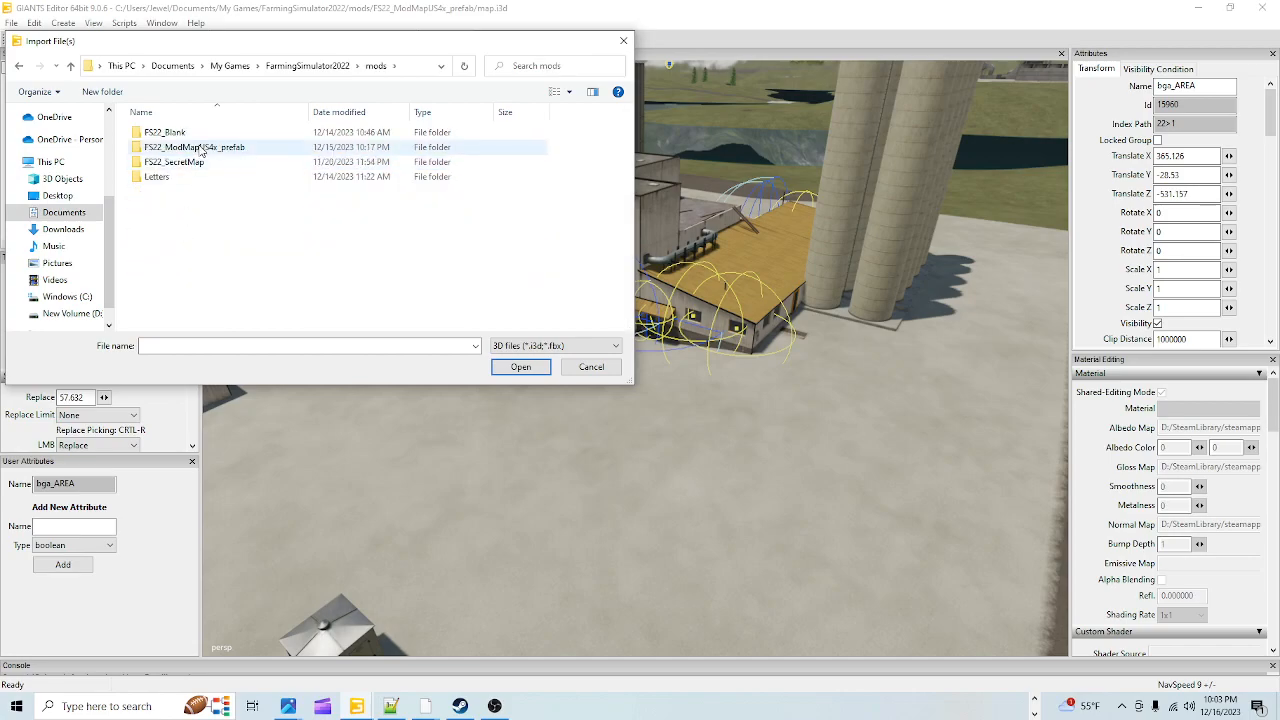
double_click(199, 148)
scroll(208, 198, "down", 1)
scroll(236, 170, "up", 1)
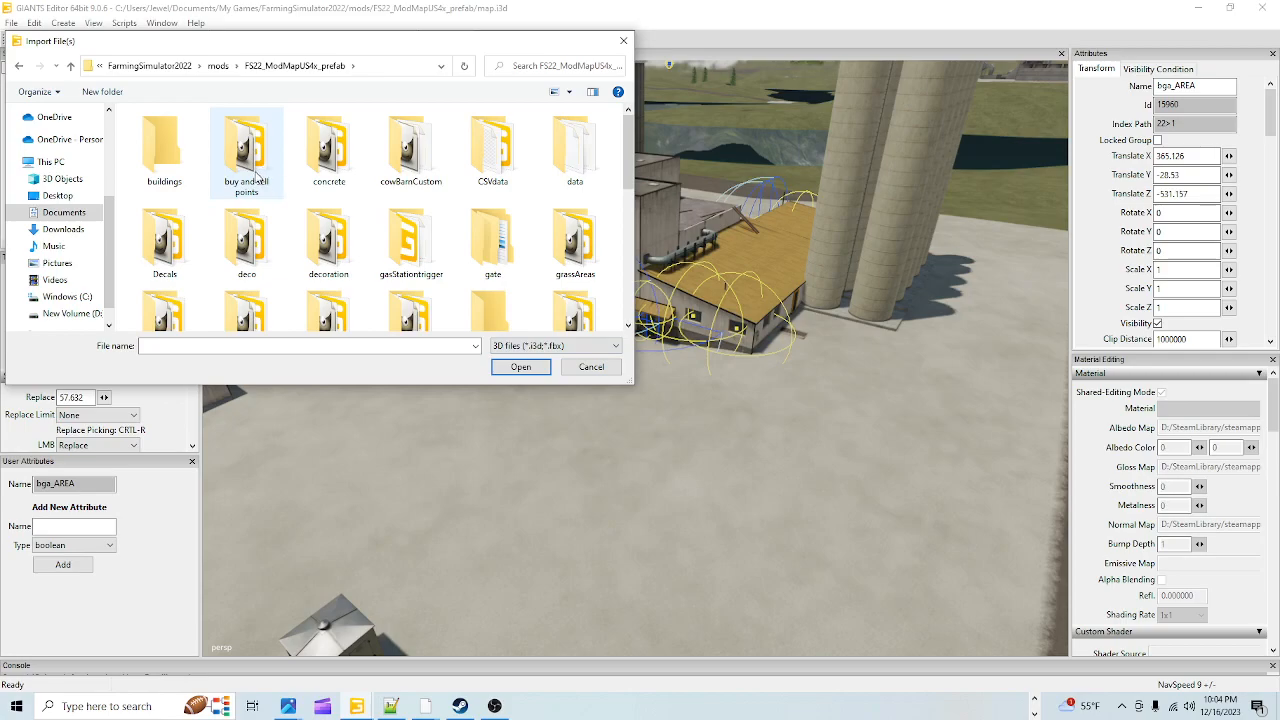
- Check the buildings folder, locate the buyandsellpoints i3D file in the "buy and sell points" folder, and cancel the import
double_click(163, 166)
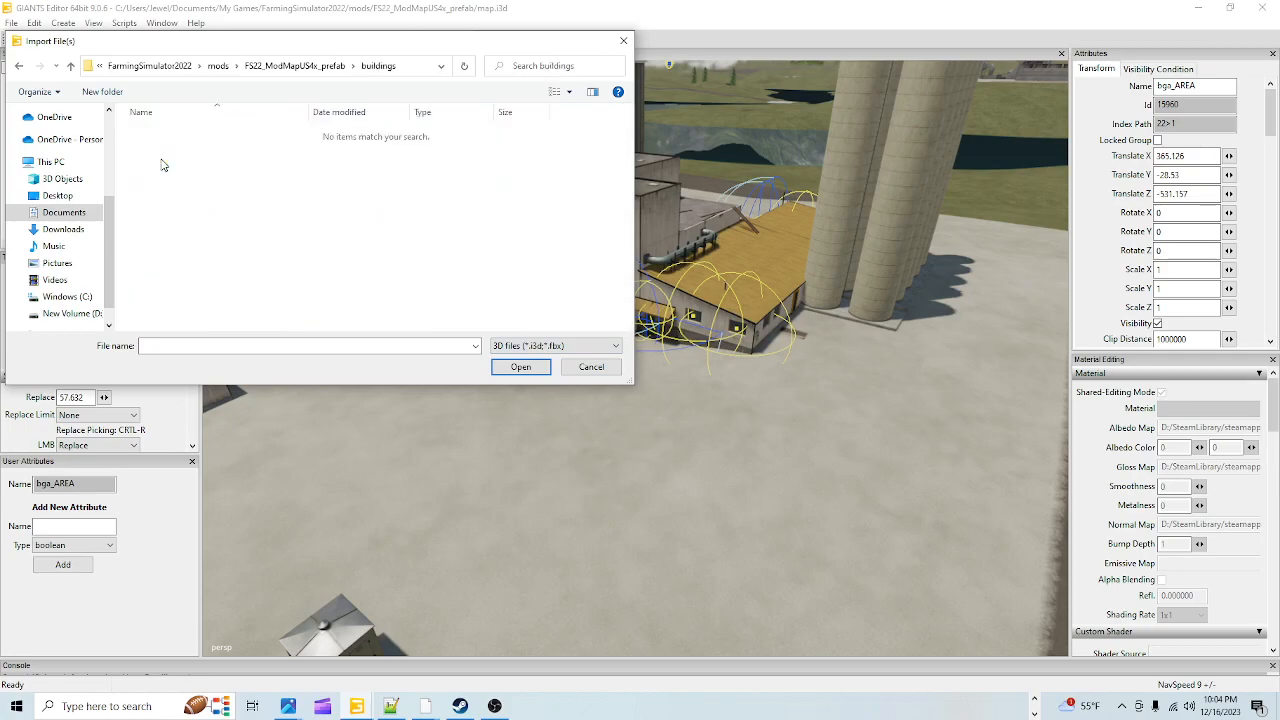
left_click(217, 344)
left_click(280, 68)
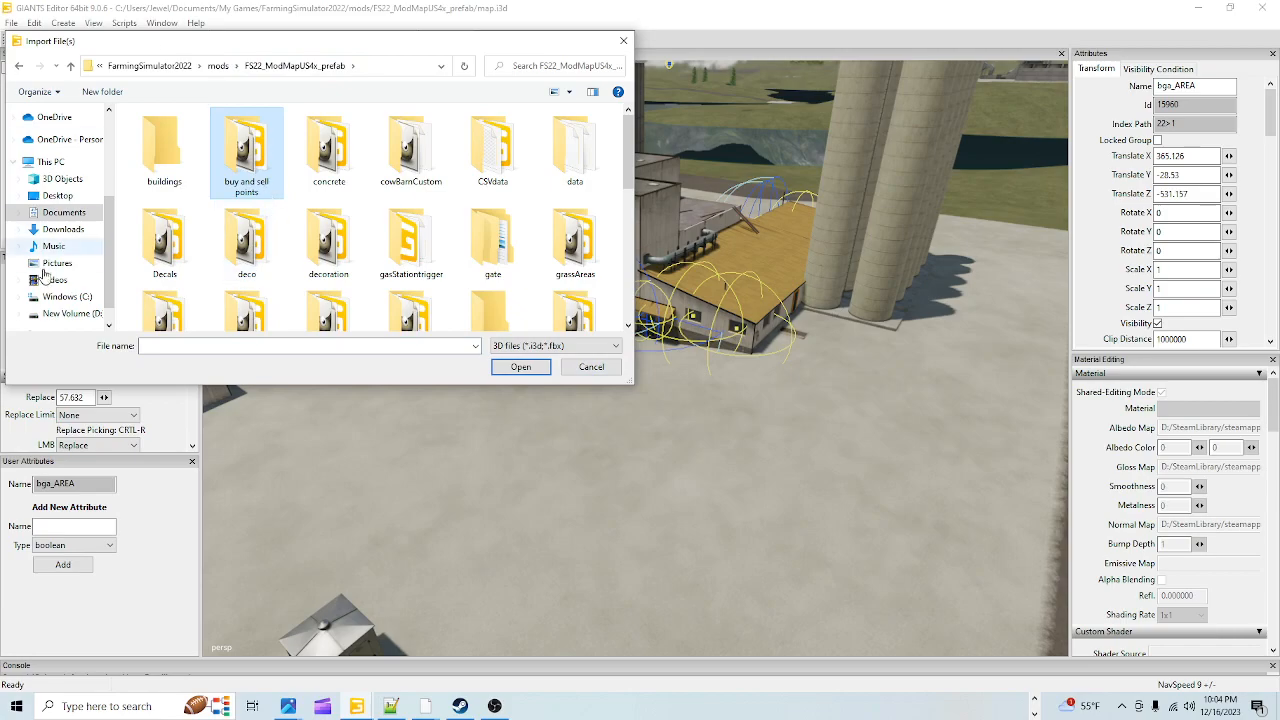
double_click(250, 172)
left_click(200, 134)
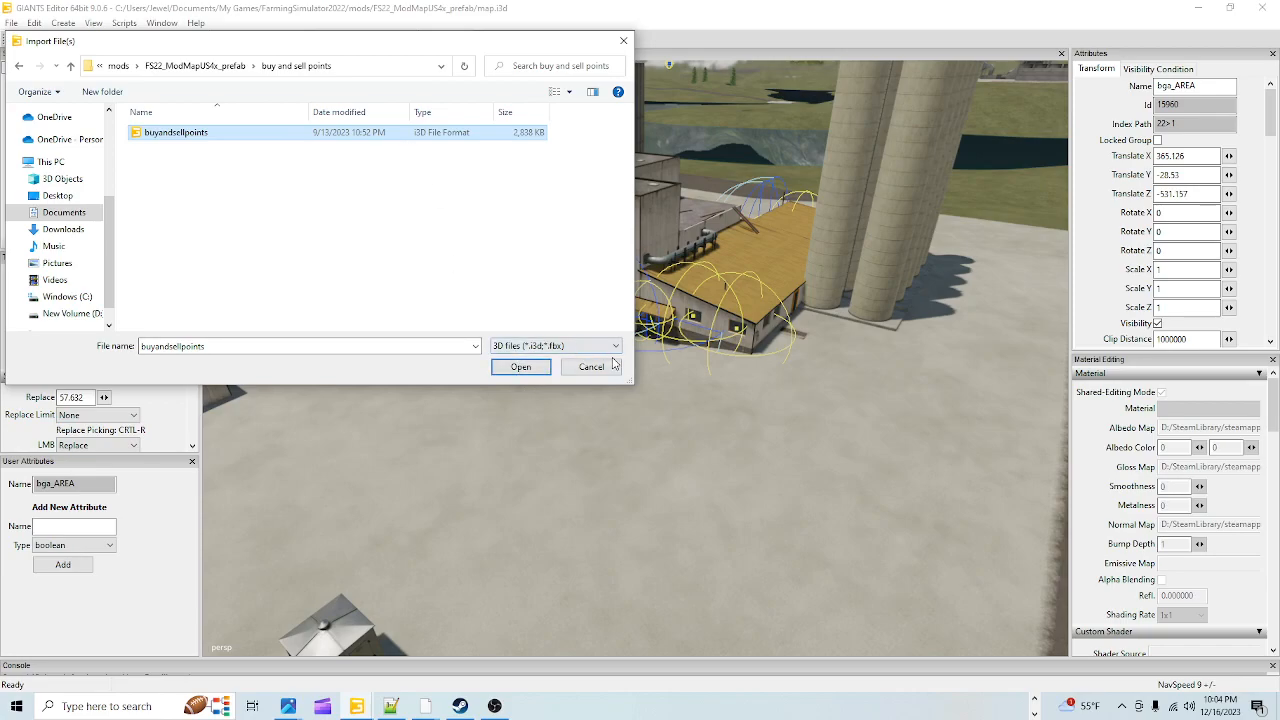
left_click(578, 367)
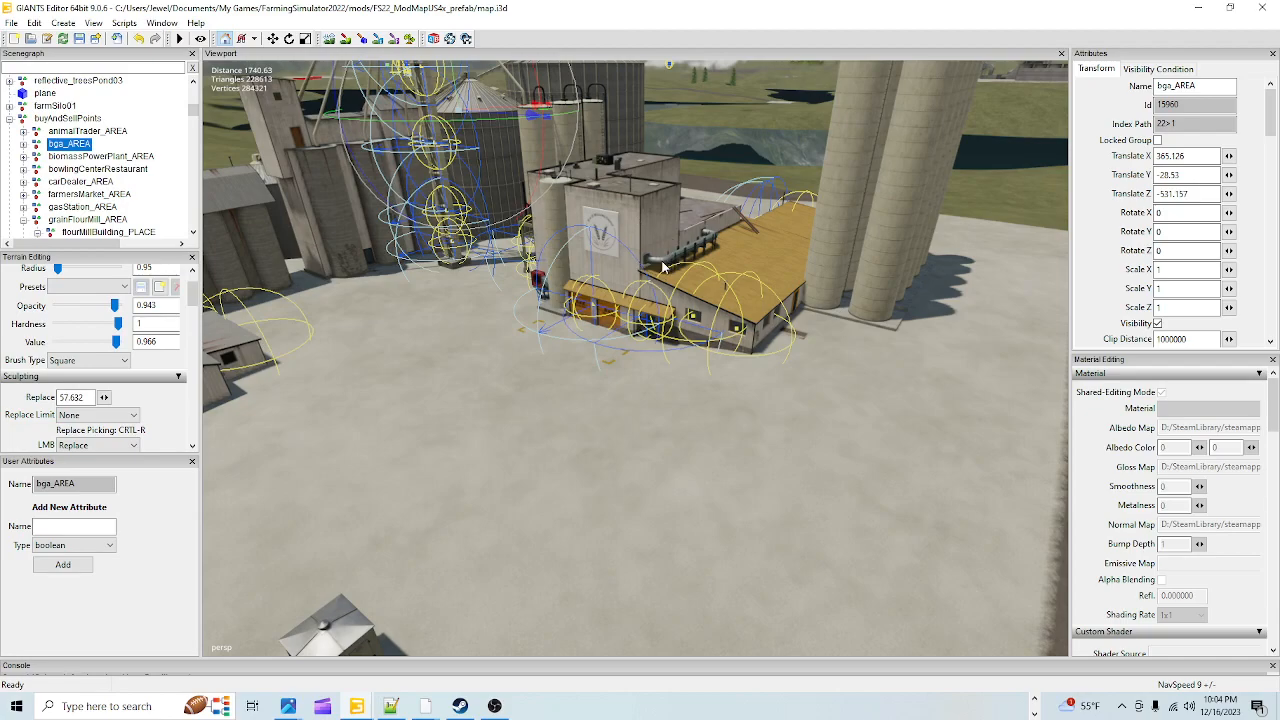
- Inspect the mill's low side wing, its outer corner and the base of the tall silos up close
scroll(591, 418, "up", 5)
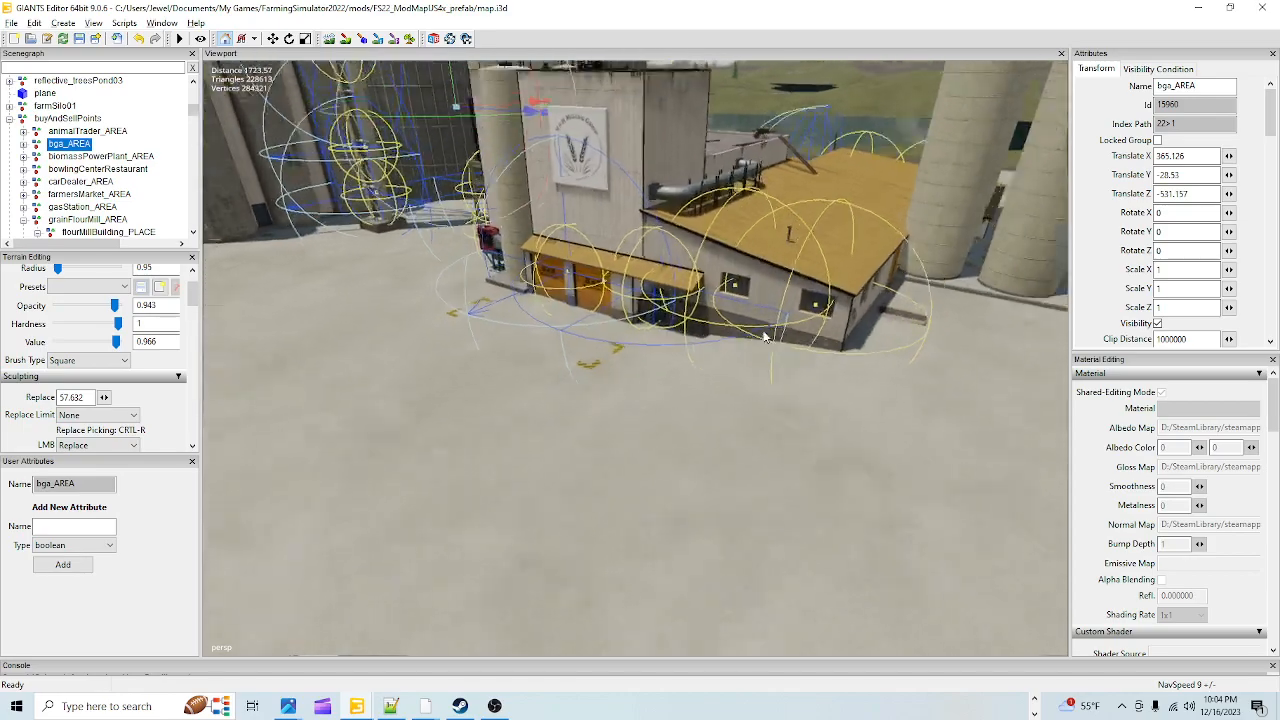
left_click_drag(580, 323, 721, 309, "alt")
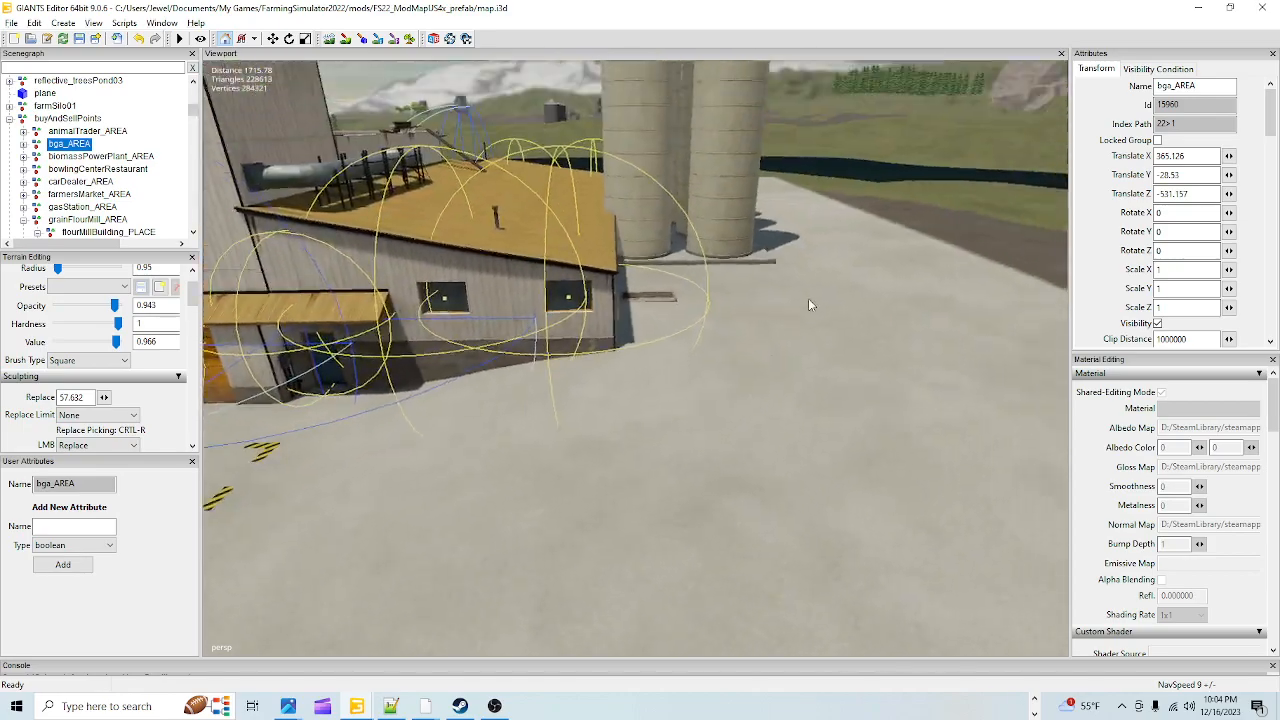
right_click_drag(721, 309, 784, 159, "alt")
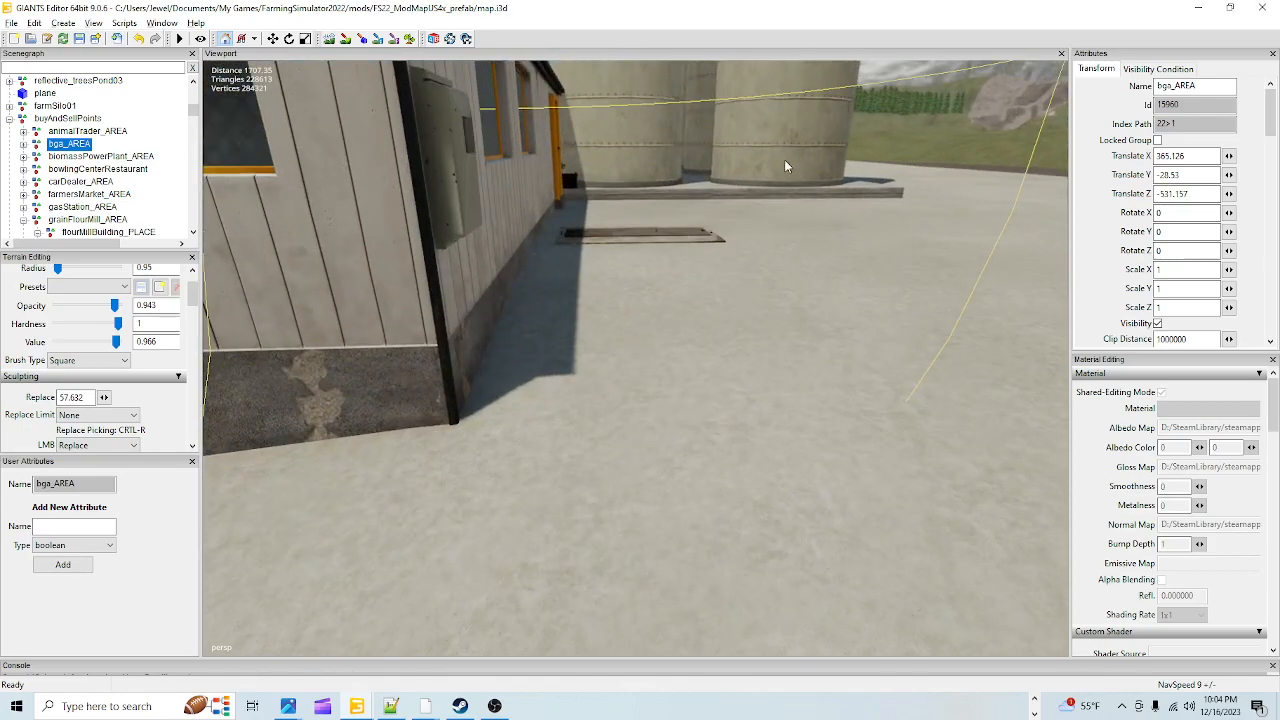
scroll(606, 306, "down", 5)
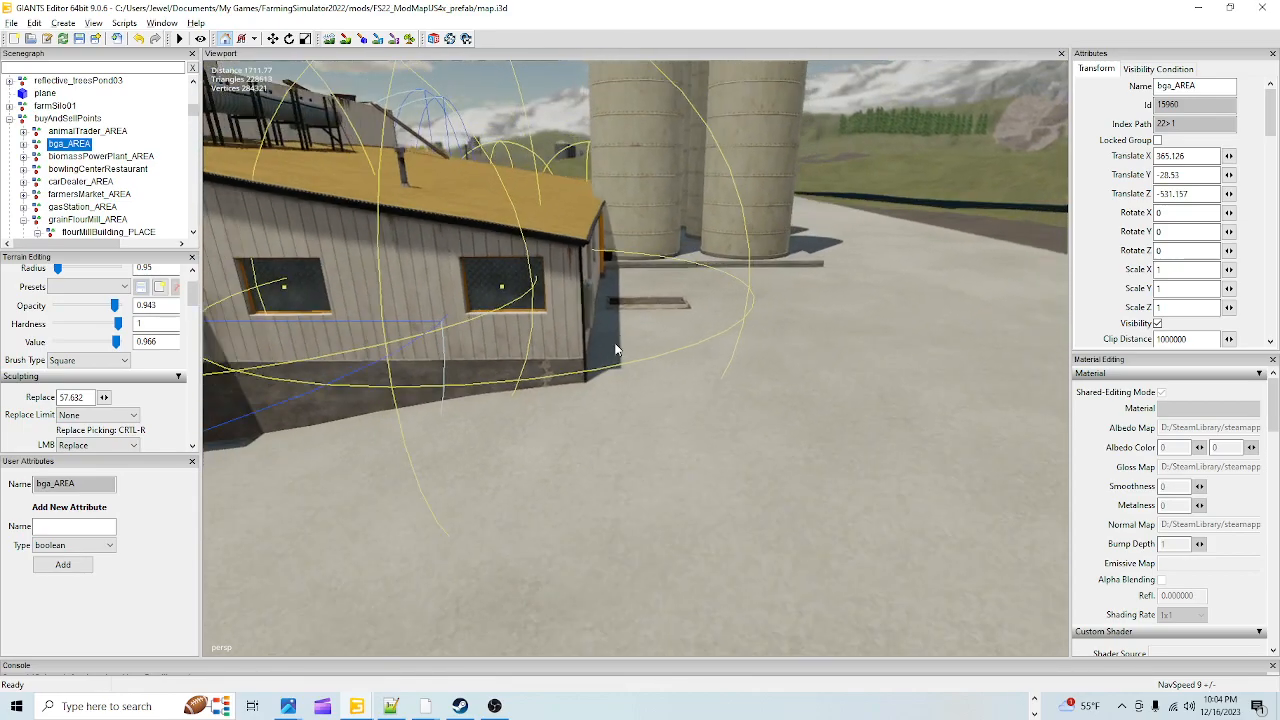
left_click_drag(751, 275, 678, 407, "alt")
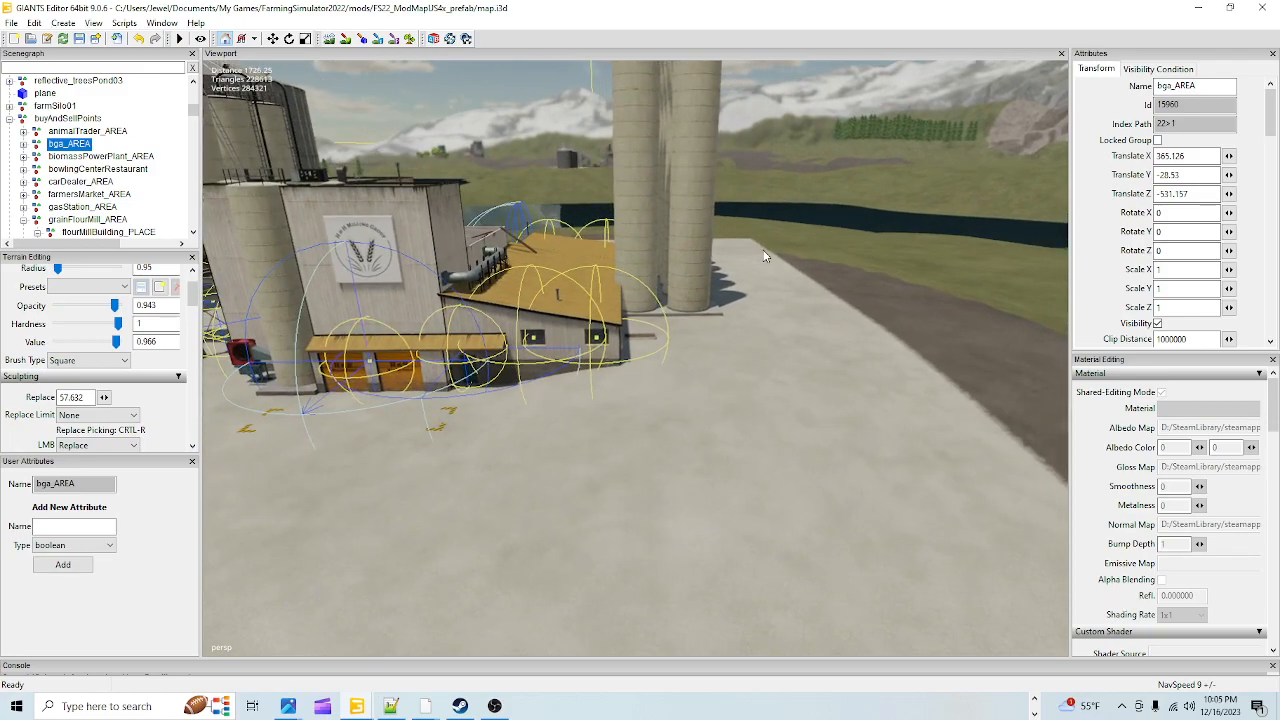
right_click_drag(590, 429, 916, 208, "alt")
left_click_drag(836, 316, 672, 334, "alt")
right_click_drag(671, 329, 555, 434, "alt")
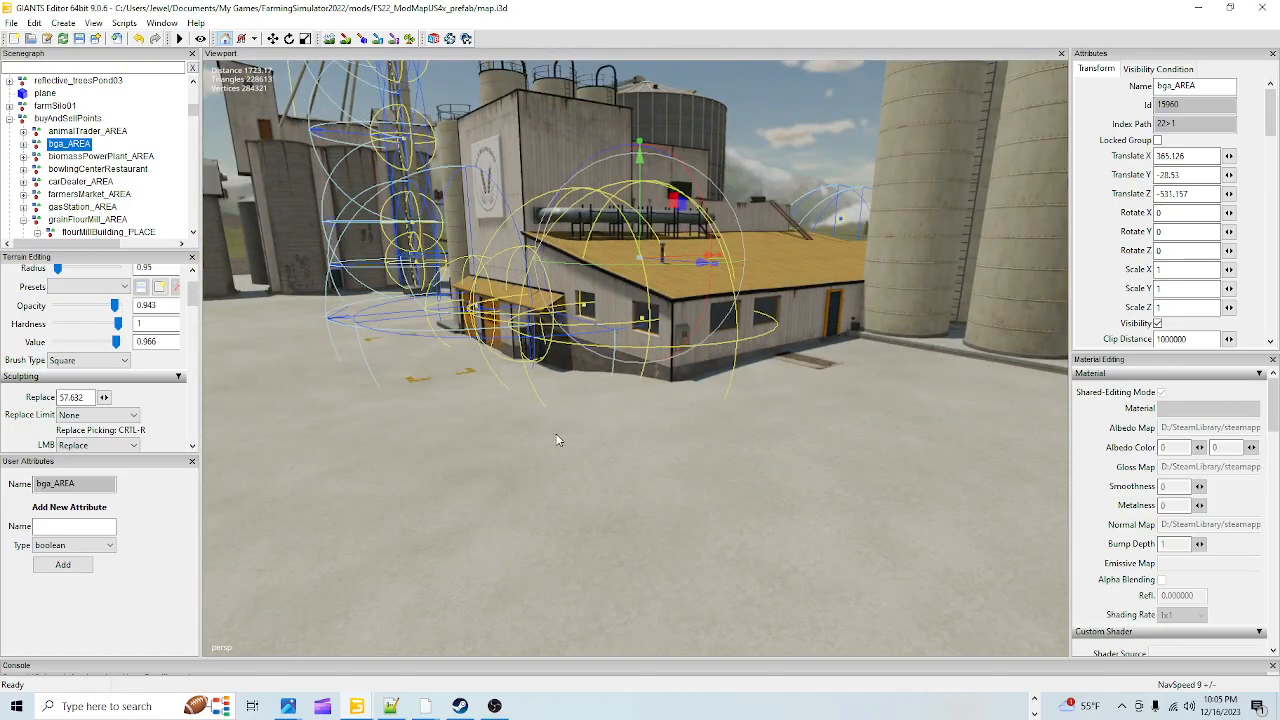
- Examine the concrete yard in front of the mill, from the orange doors to the open ground
left_click_drag(555, 434, 780, 338, "alt")
right_click_drag(780, 338, 675, 451, "alt")
left_click_drag(675, 451, 533, 508, "alt")
right_click_drag(533, 508, 677, 335, "alt")
left_click_drag(677, 335, 686, 377, "alt")
right_click_drag(687, 378, 691, 411, "alt")
left_click_drag(691, 411, 711, 347, "alt")
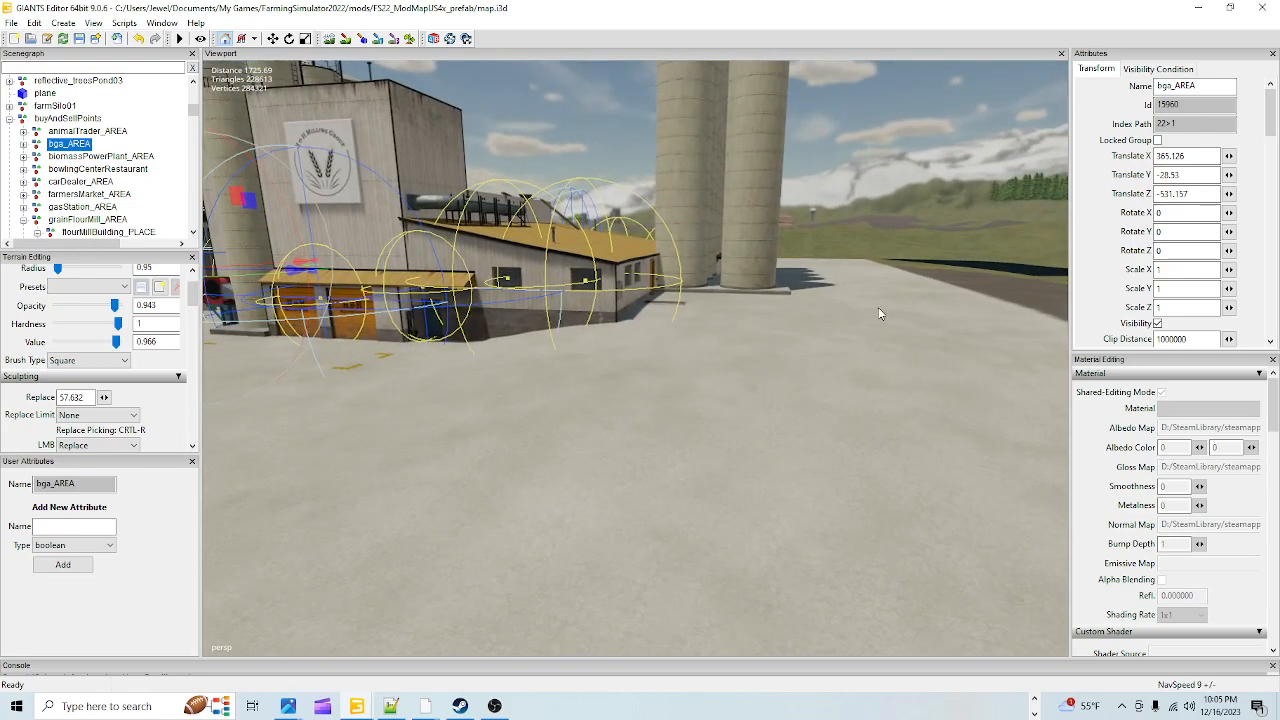
left_click_drag(832, 281, 812, 379, "alt")
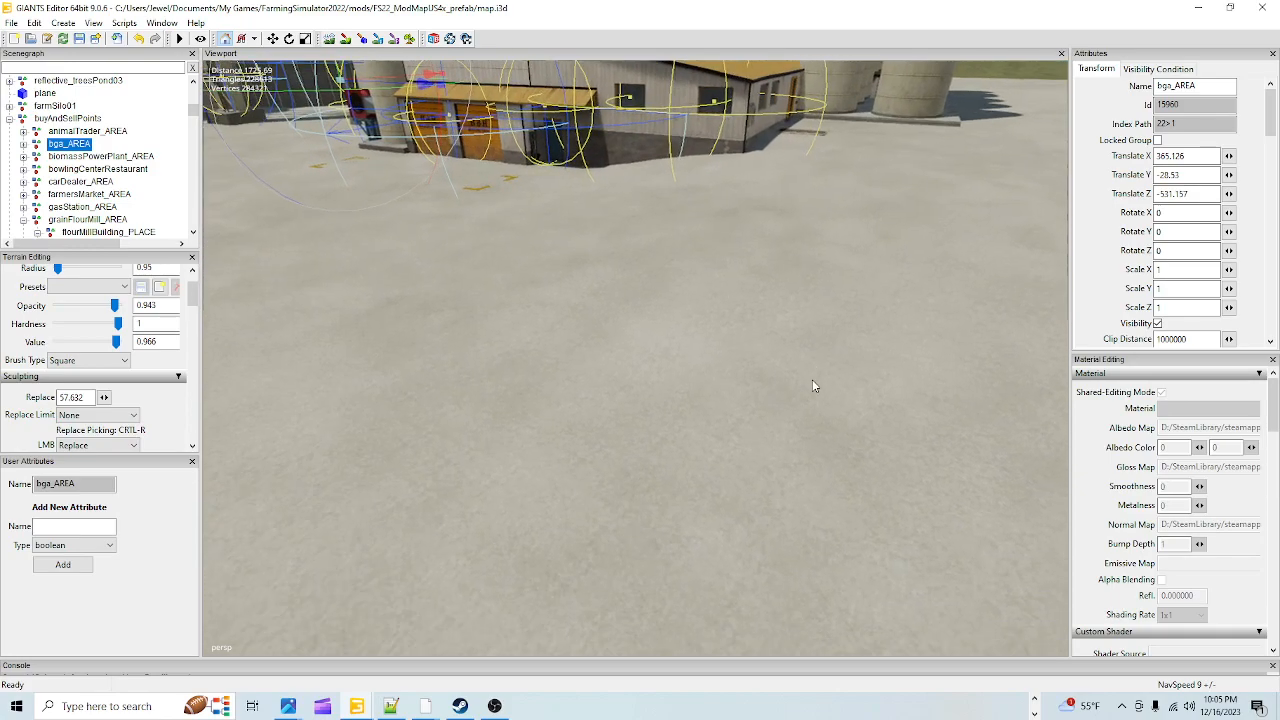
right_click_drag(812, 379, 627, 430, "alt")
left_click_drag(627, 480, 632, 443, "alt")
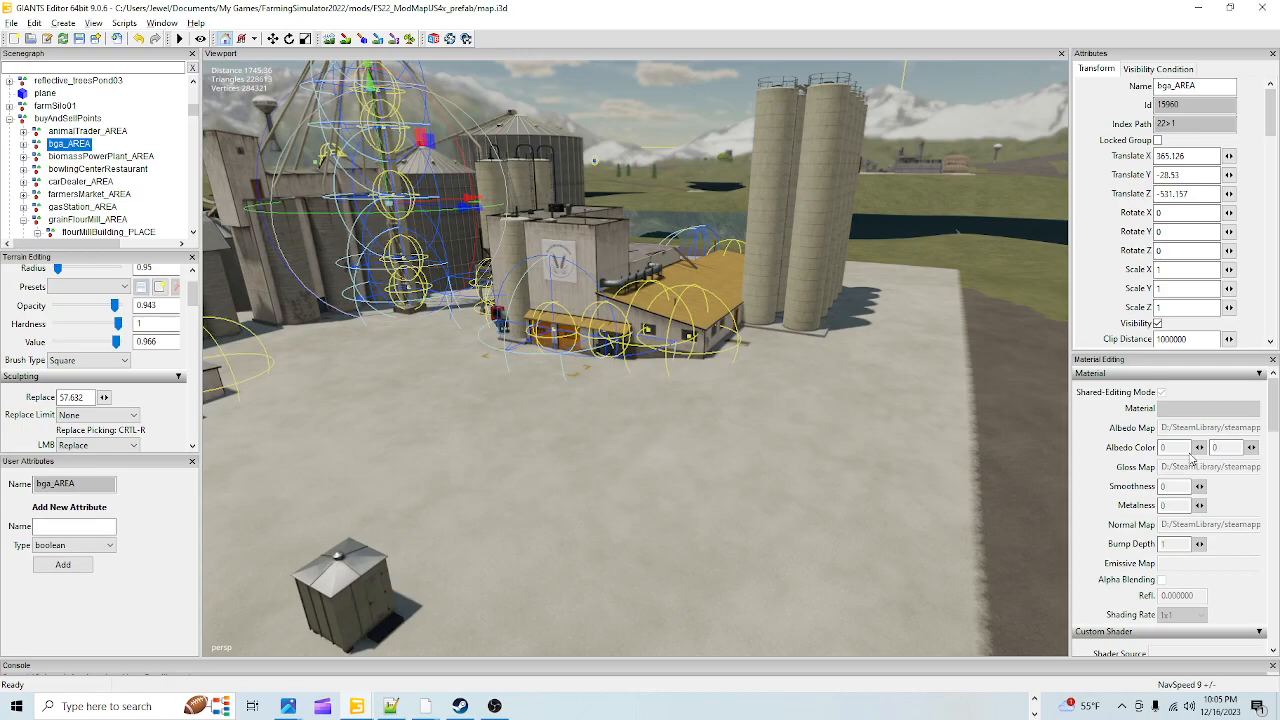
- Survey the mill's front from the yard and collapse the buyAndSellPoints group in the scene graph
right_click_drag(474, 429, 446, 481, "alt")
left_click_drag(594, 434, 635, 419, "alt")
right_click_drag(580, 484, 623, 394, "alt")
left_click_drag(622, 390, 682, 449, "alt")
right_click_drag(682, 449, 754, 335, "alt")
left_click_drag(754, 335, 698, 317, "alt")
right_click_drag(698, 317, 574, 480, "alt")
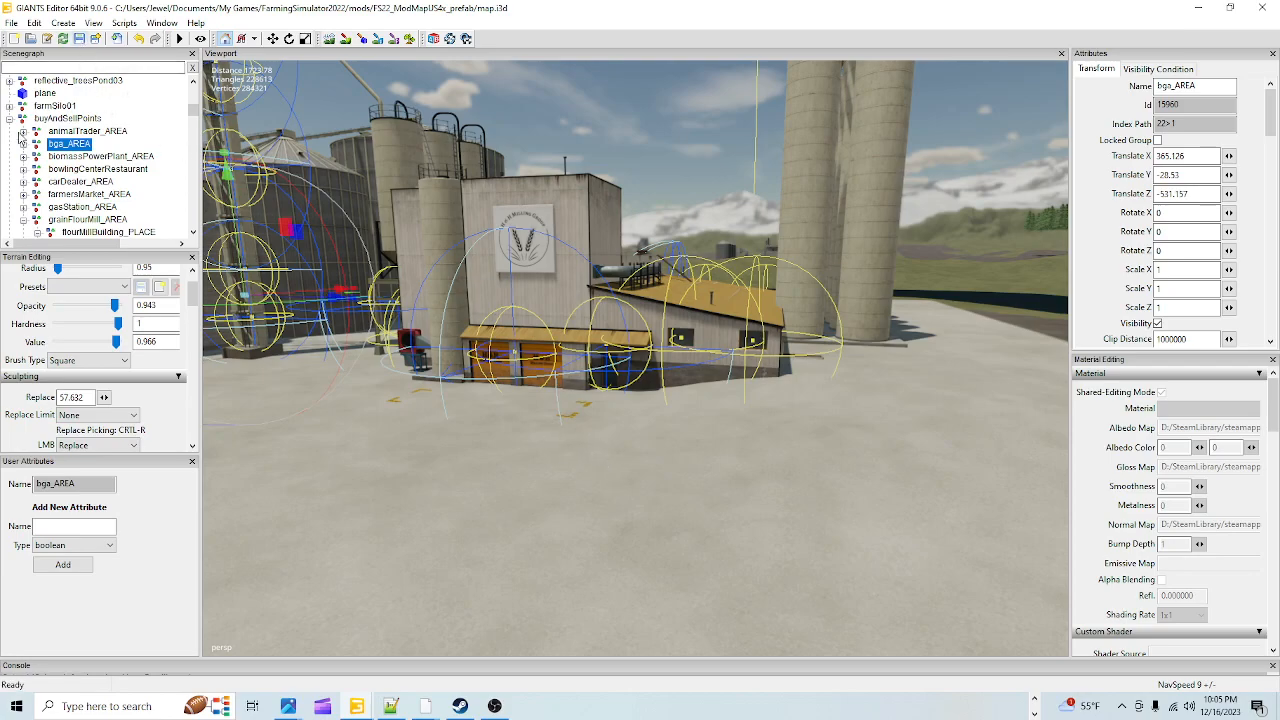
left_click(9, 119)
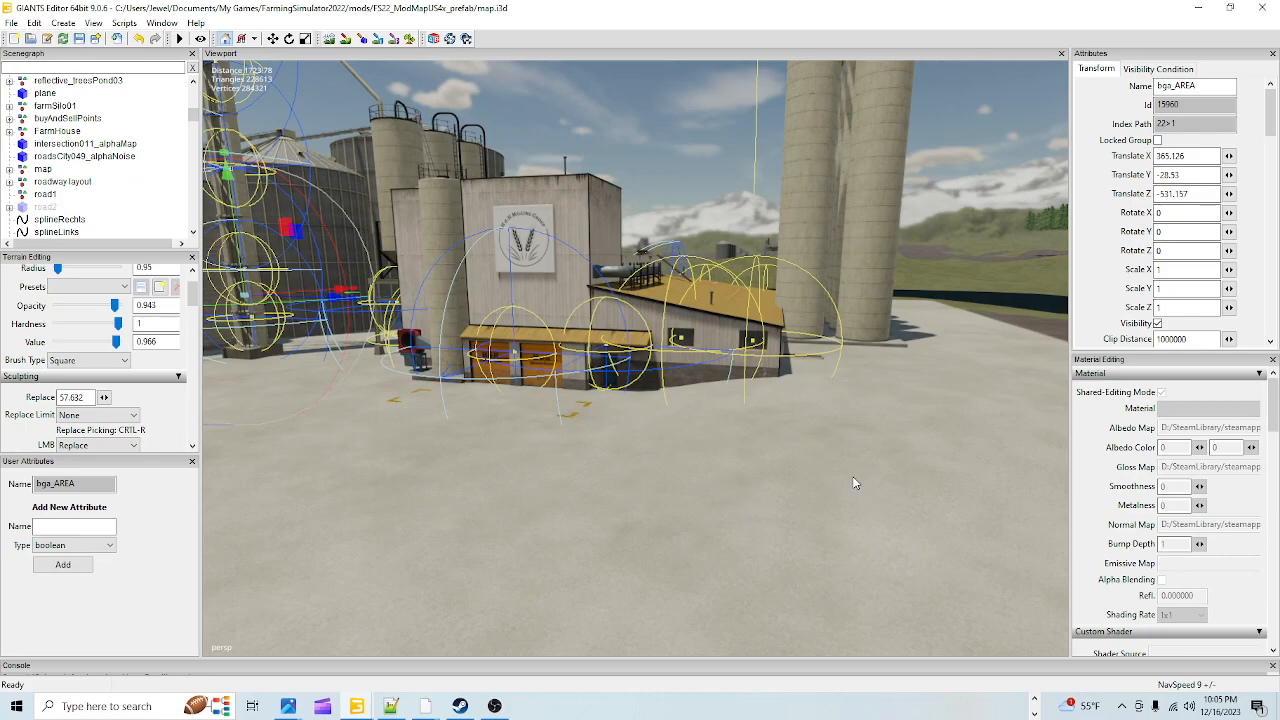
- Switch to the placeables window in File Explorer and go to the Windows (C:) drive
left_click(1035, 699)
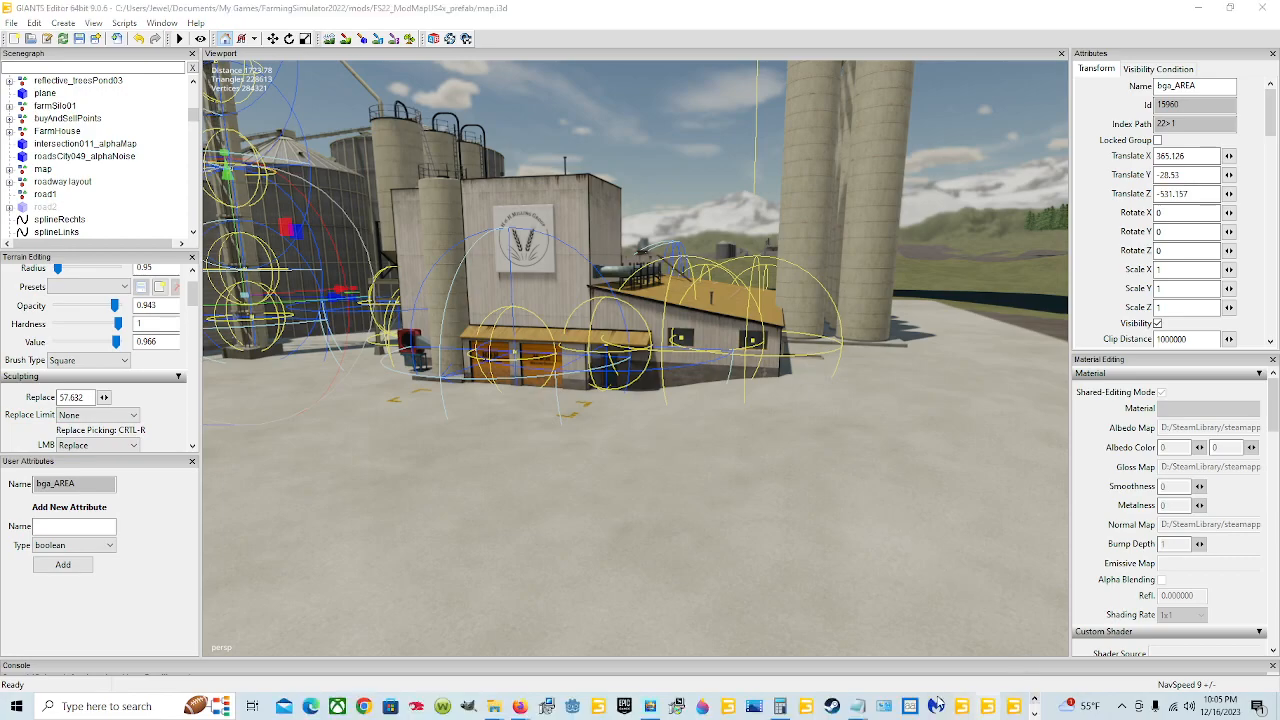
mouse_move(492, 706)
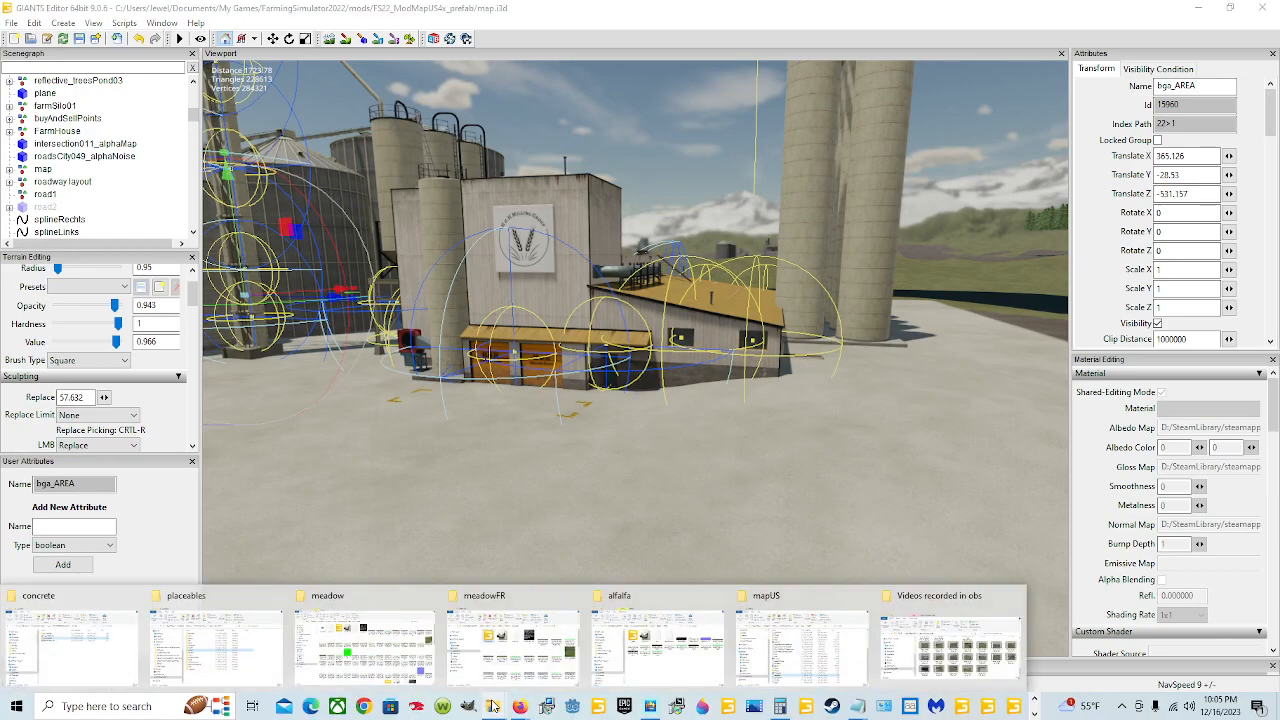
left_click(200, 630)
left_click(464, 578)
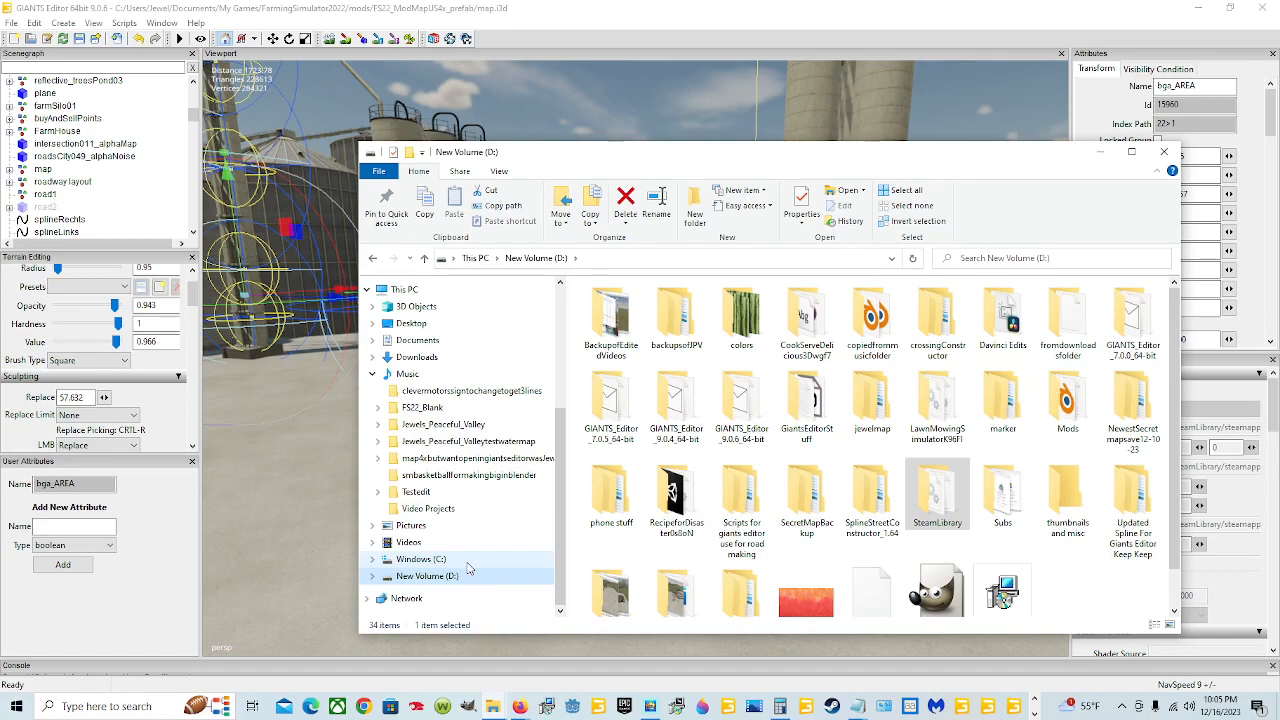
left_click(467, 562)
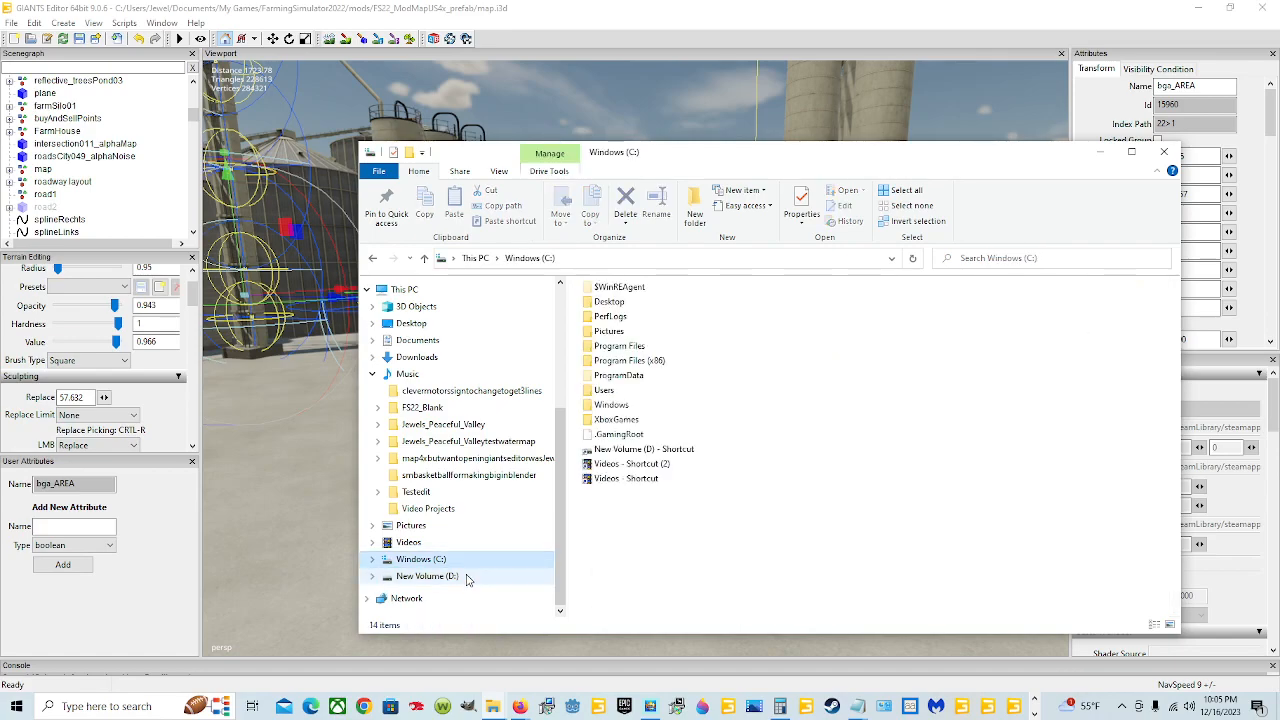
- Browse Program Files (x86), Steam, steamapps and common to the data folder of Farming Simulator 19
double_click(612, 362)
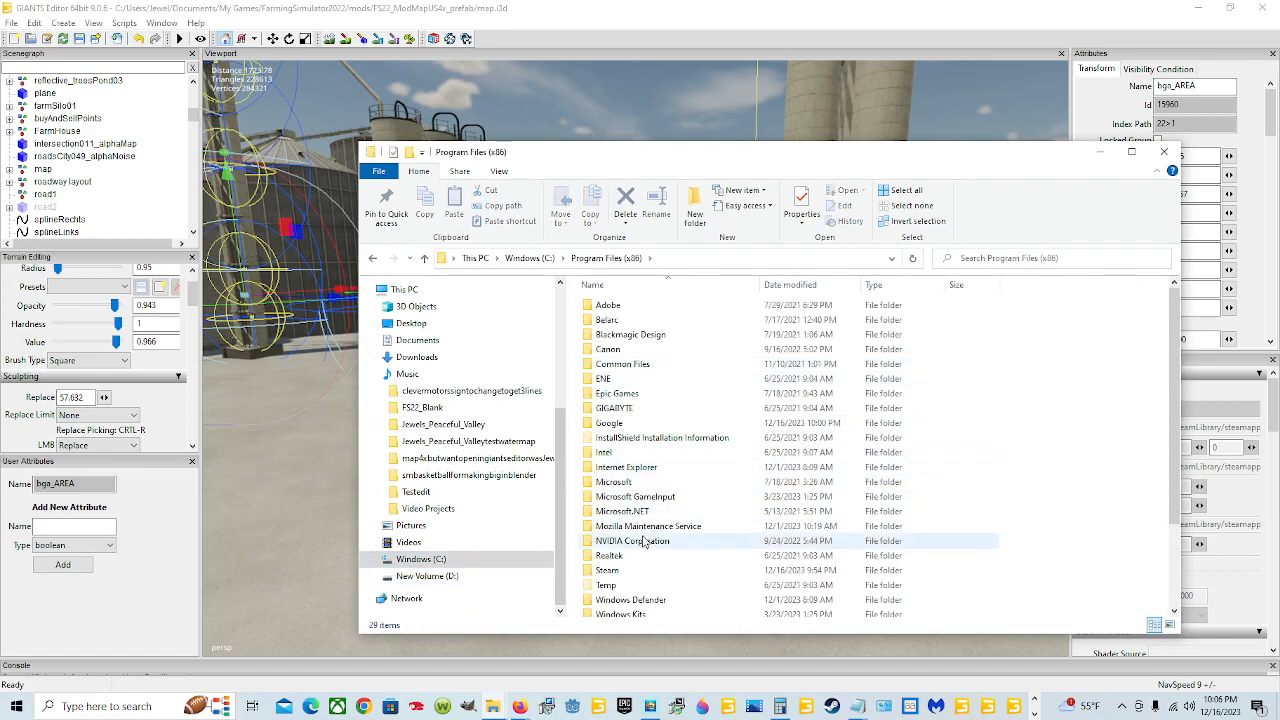
left_click(631, 571)
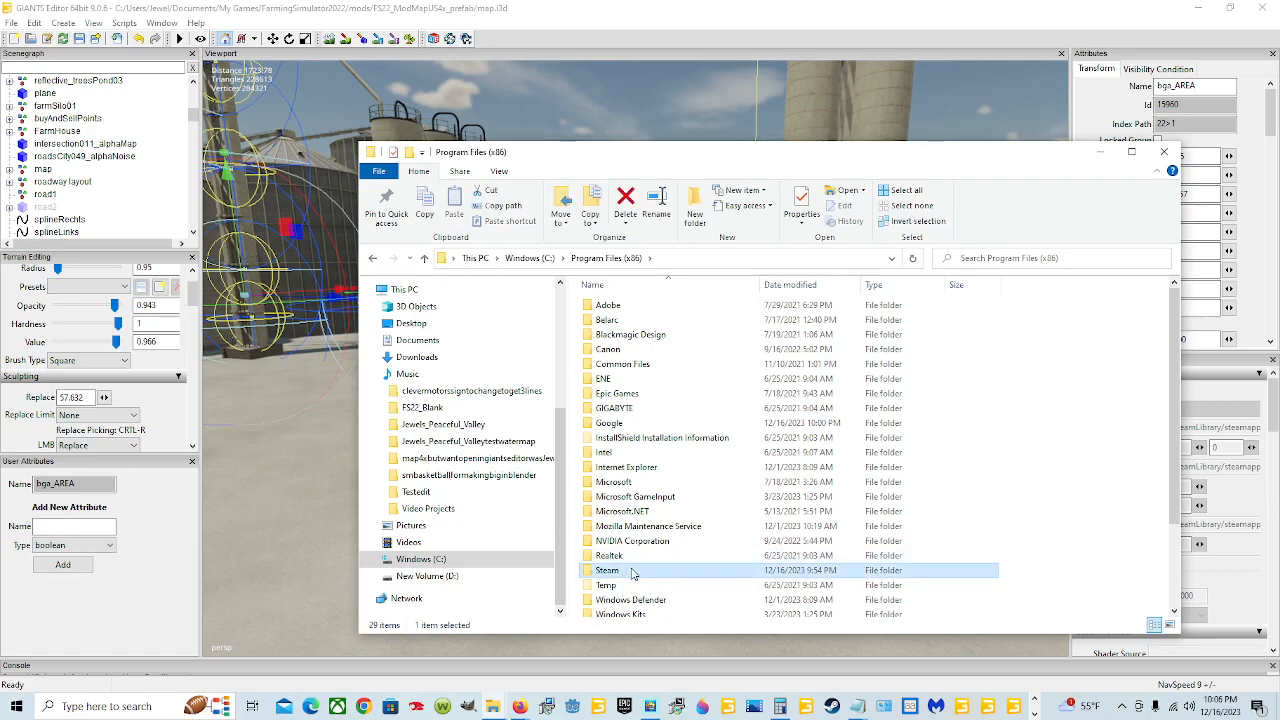
double_click(631, 571)
double_click(630, 541)
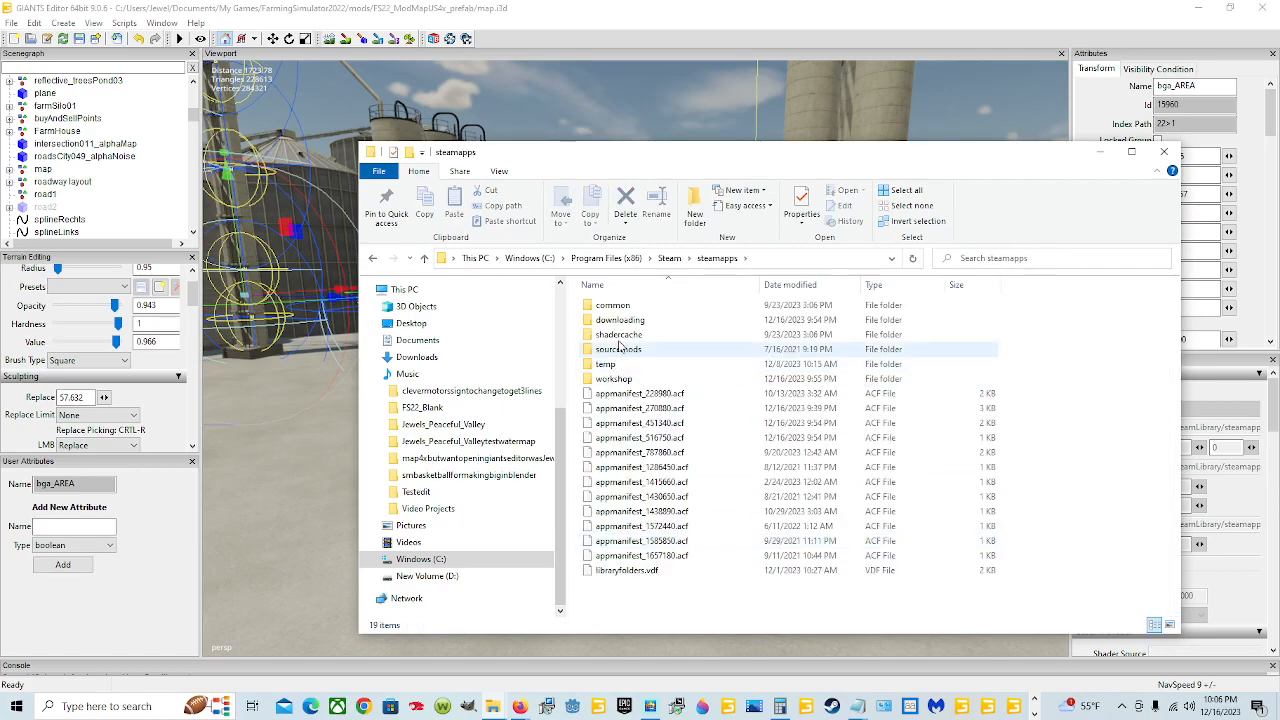
double_click(612, 305)
left_click(668, 381)
double_click(670, 385)
double_click(610, 305)
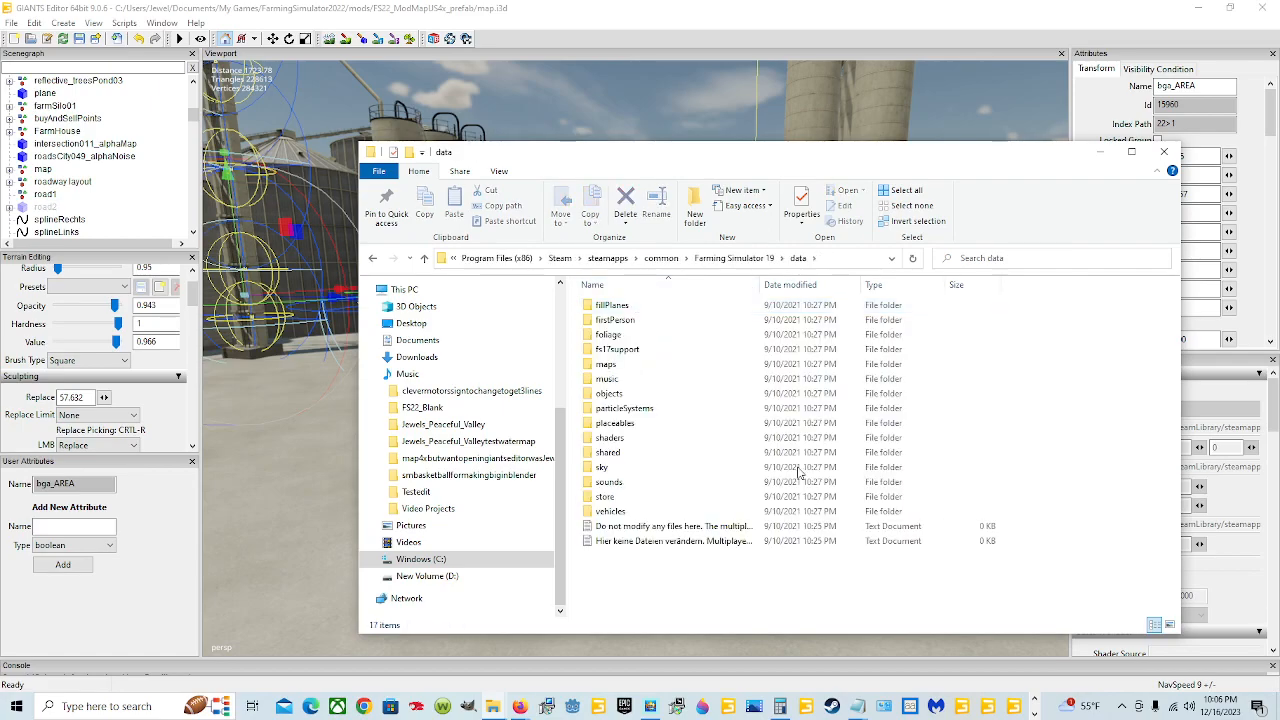
- Browse drive D: through SteamLibrary, steamapps, common, Farming Simulator 22, data and maps to the mapUS folder
left_click(450, 577)
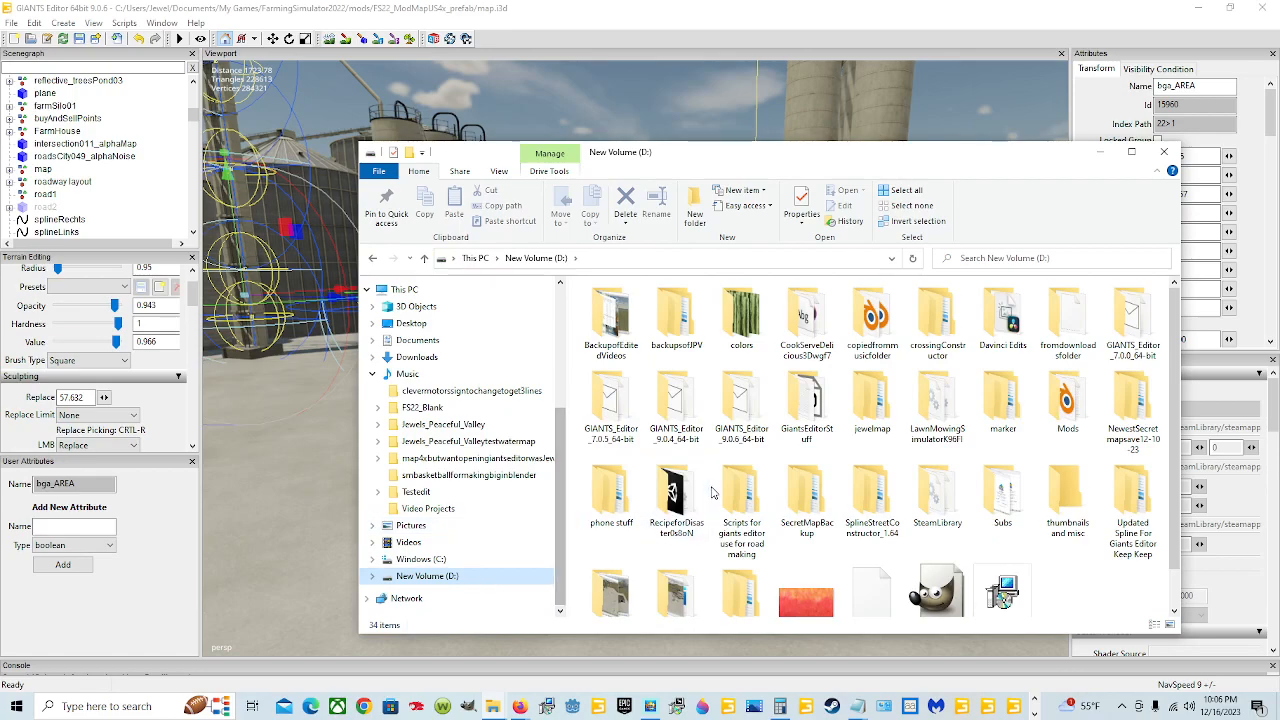
double_click(931, 504)
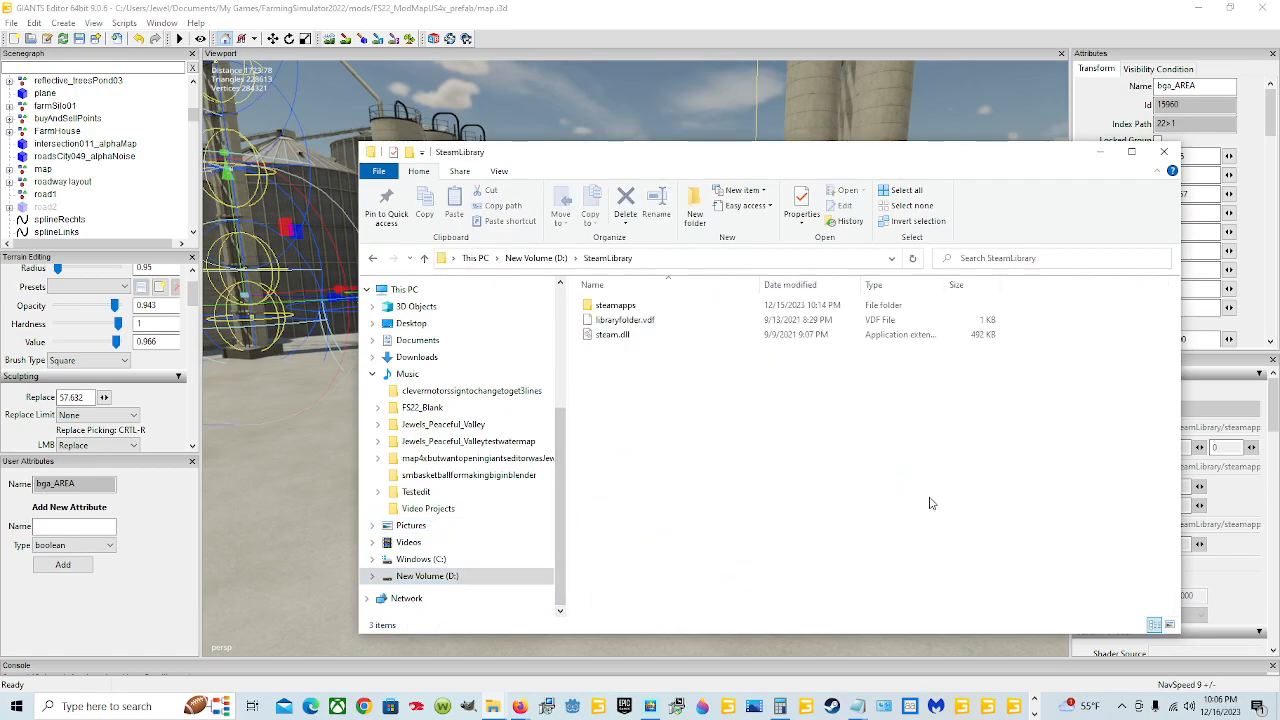
double_click(638, 306)
double_click(633, 308)
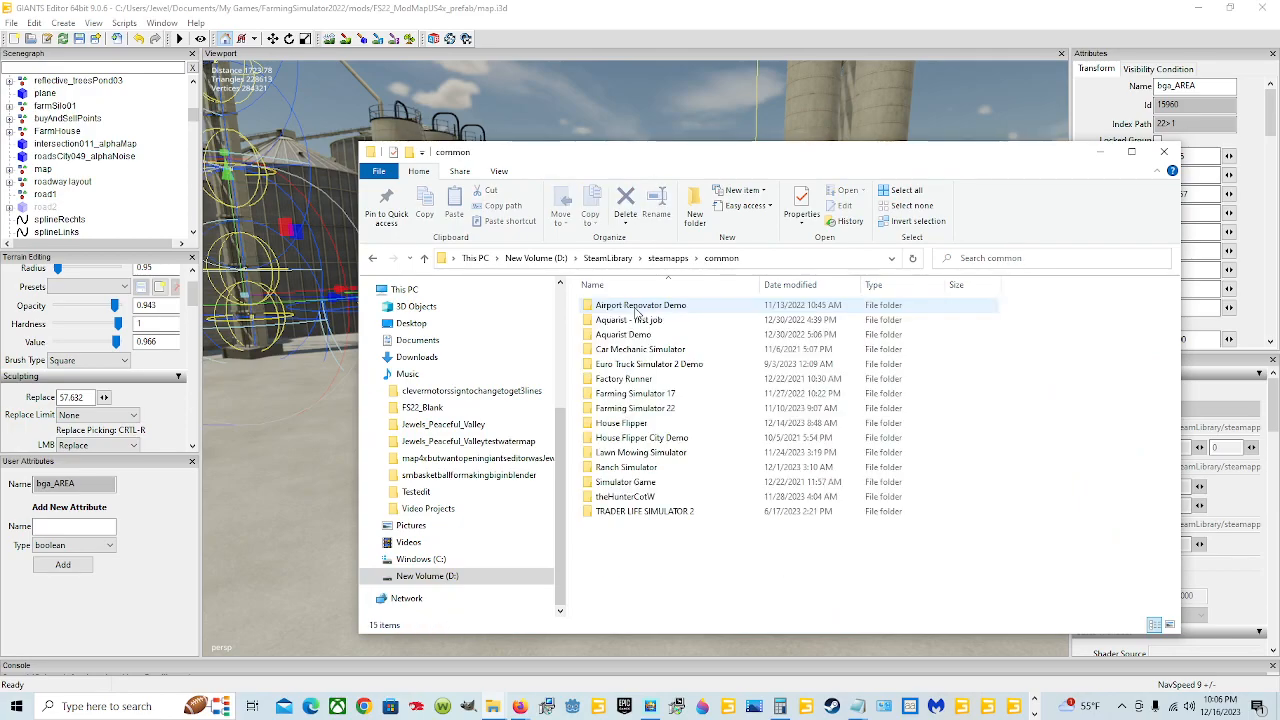
double_click(670, 408)
double_click(610, 305)
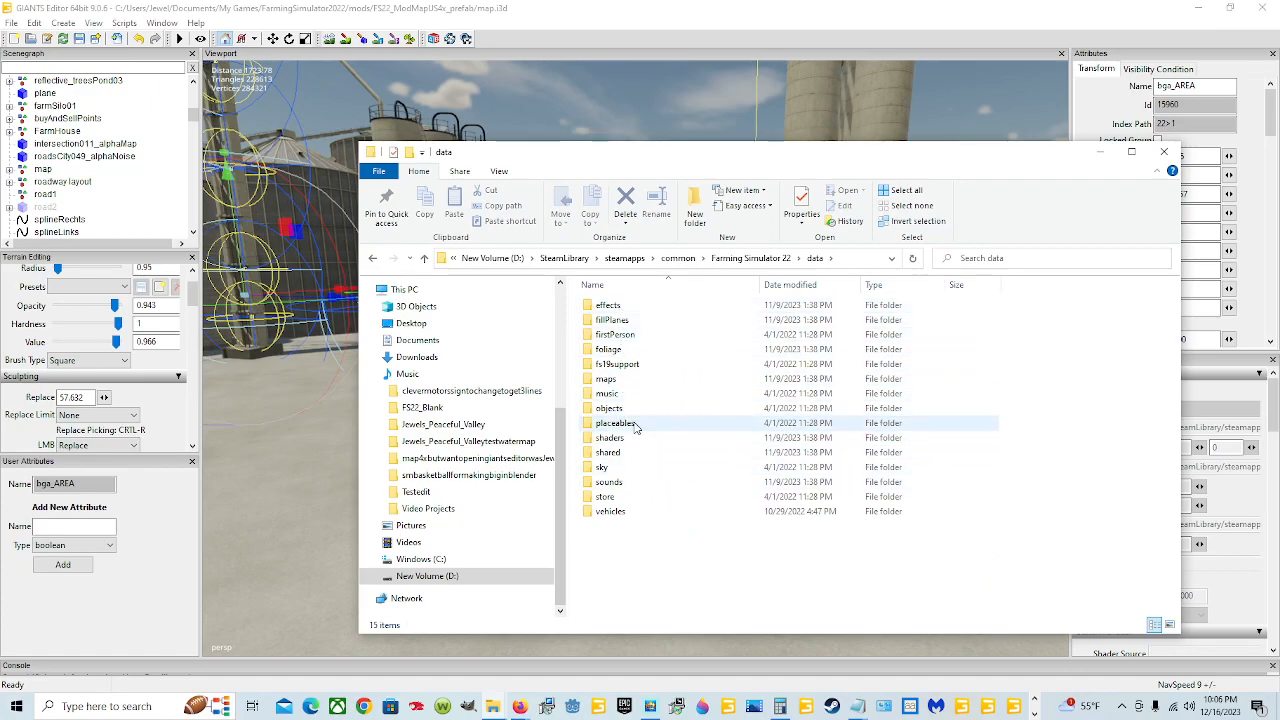
double_click(652, 381)
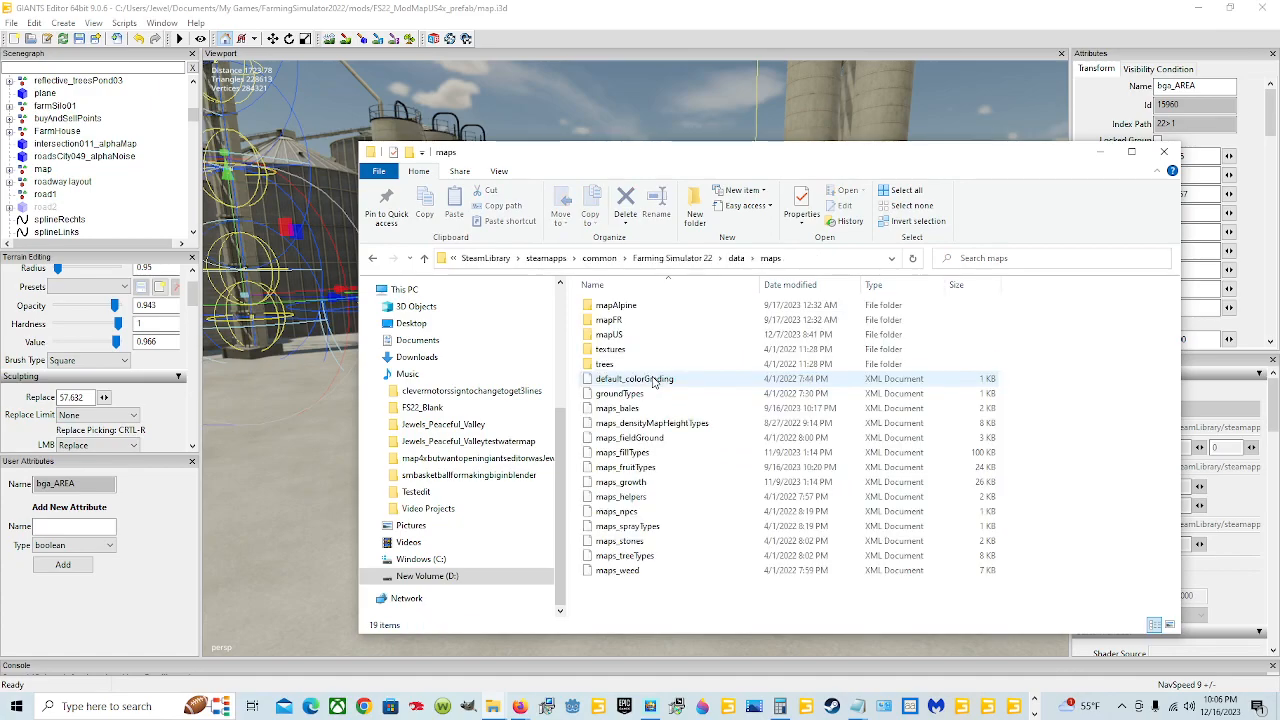
double_click(654, 334)
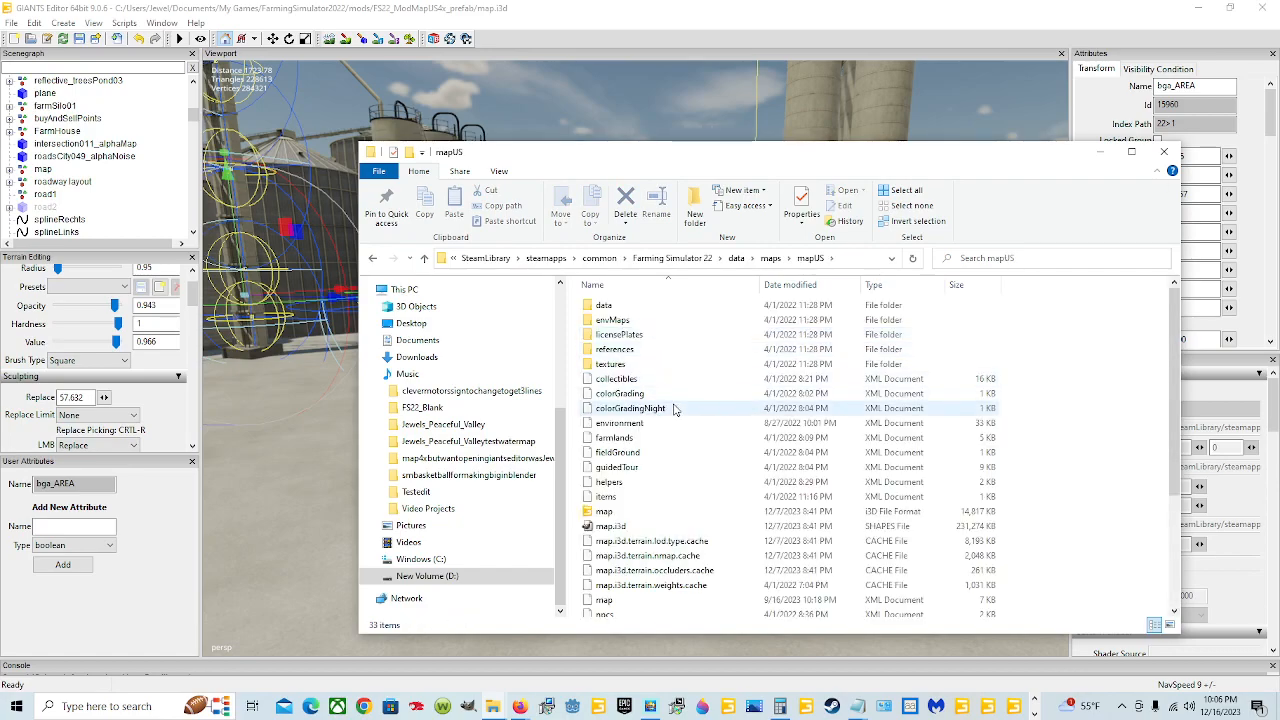
- Open the placeables XML file of the mapUS folder in Notepad++
scroll(720, 440, "down", 4)
left_click(668, 491)
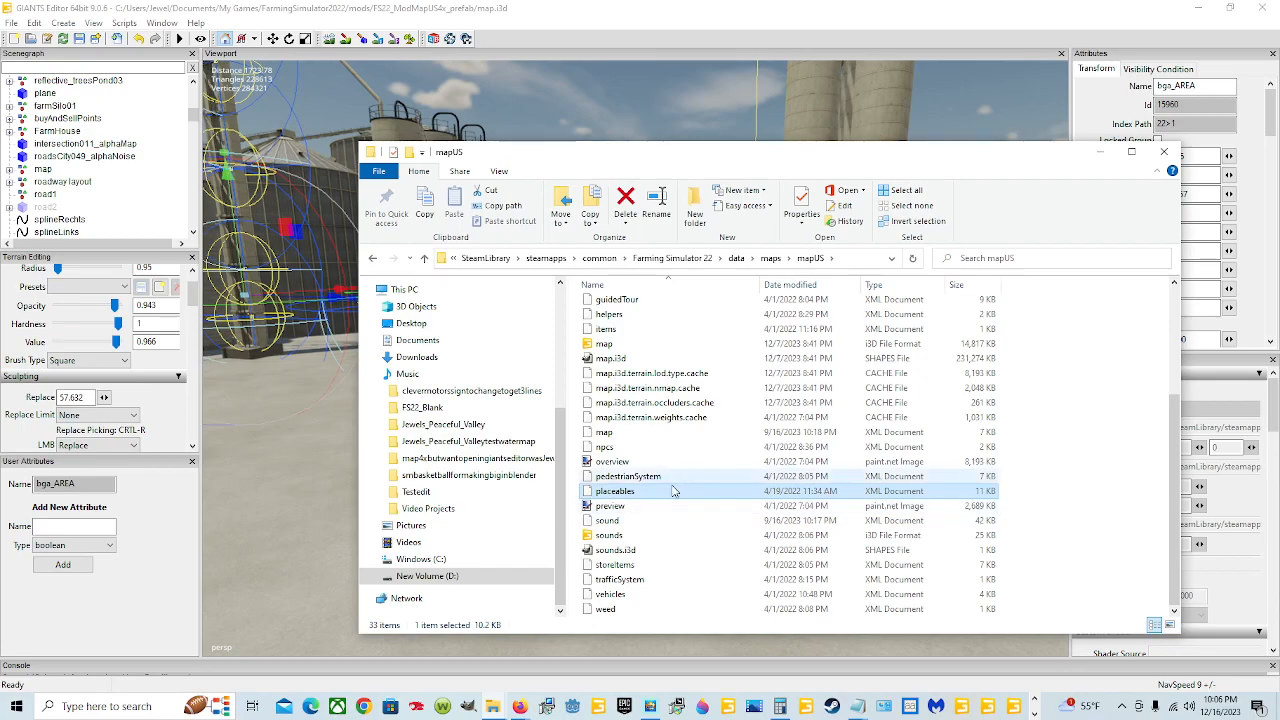
right_click(663, 497)
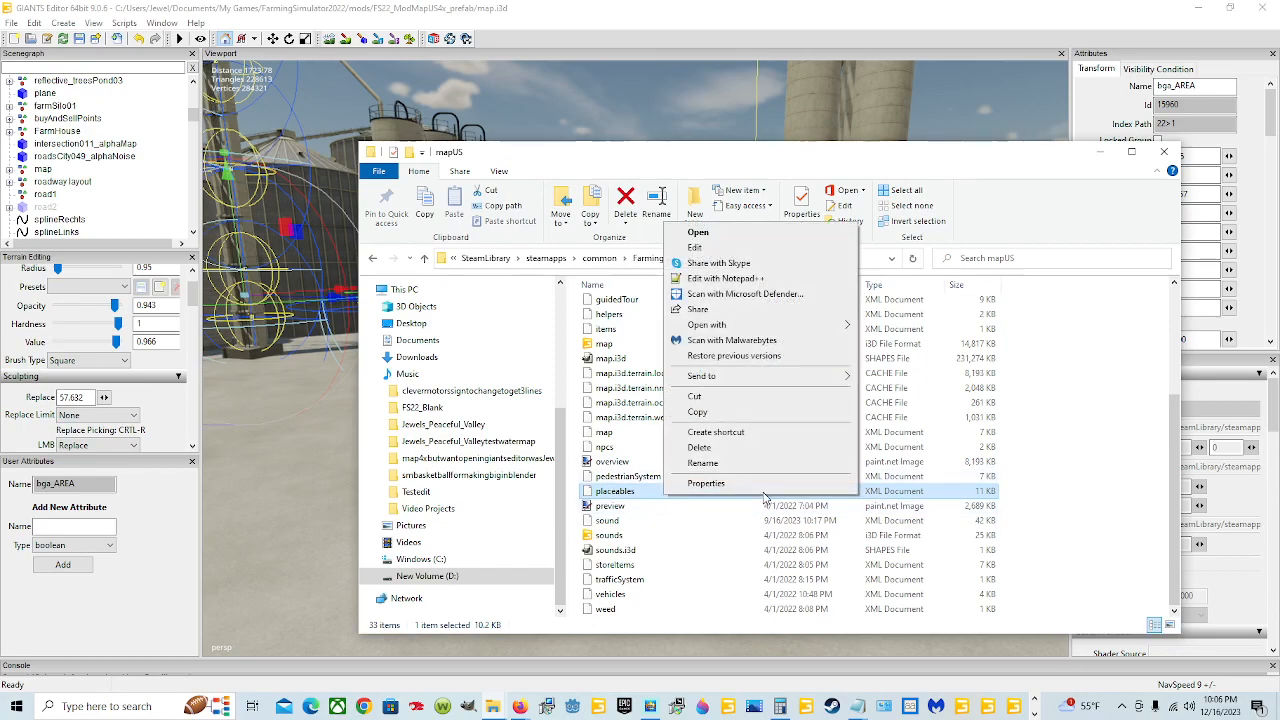
left_click(709, 280)
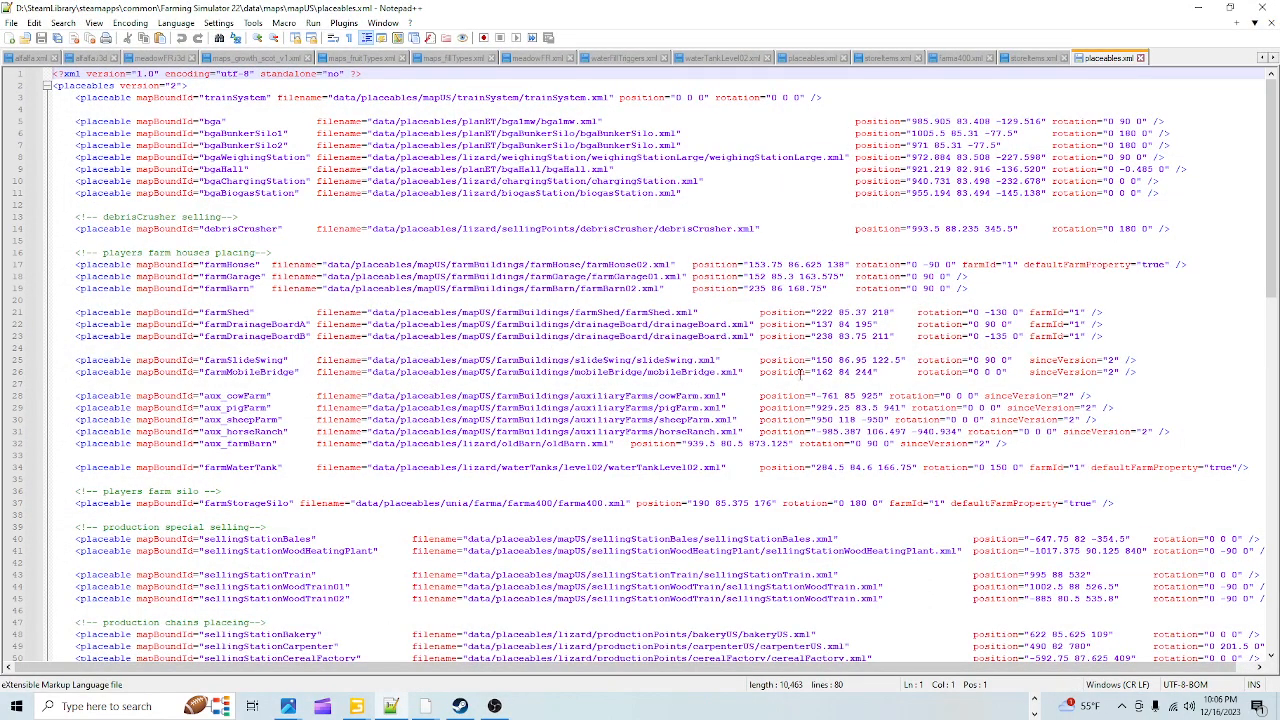
- Look through the placeables file and locate the sellingStationGrainMill entry under the production chains
scroll(762, 370, "down", 4)
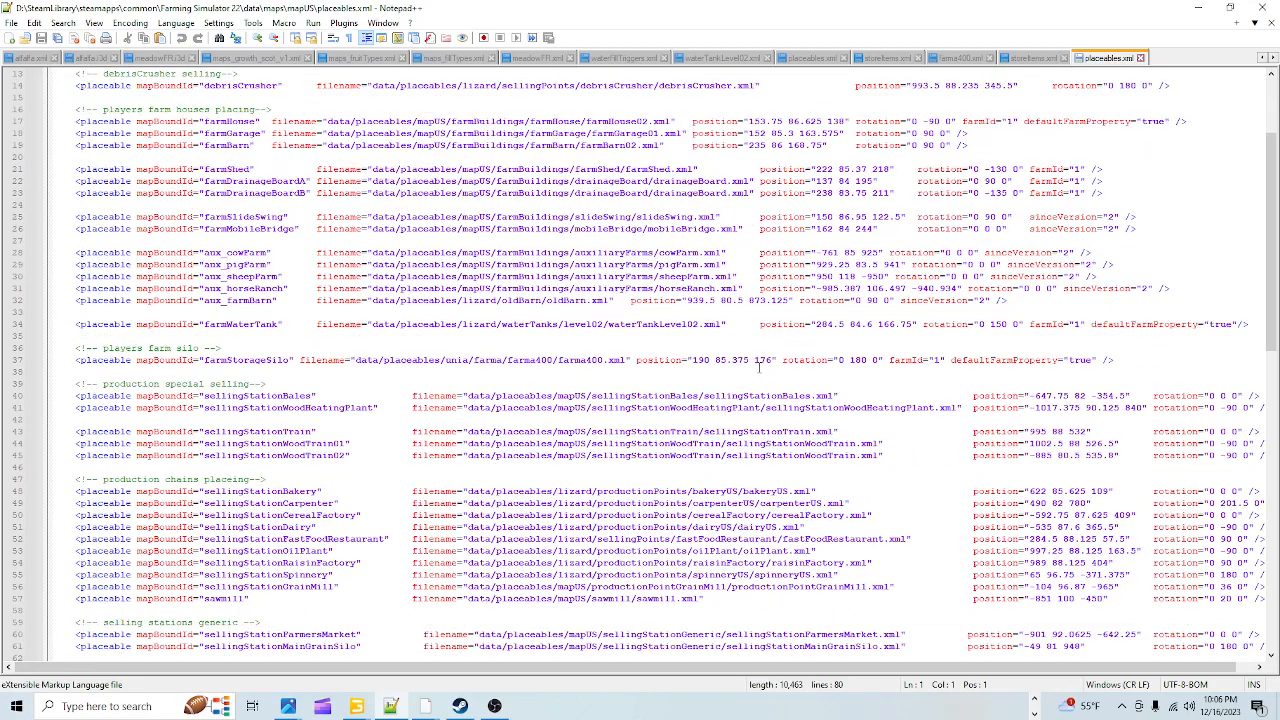
scroll(759, 368, "down", 3)
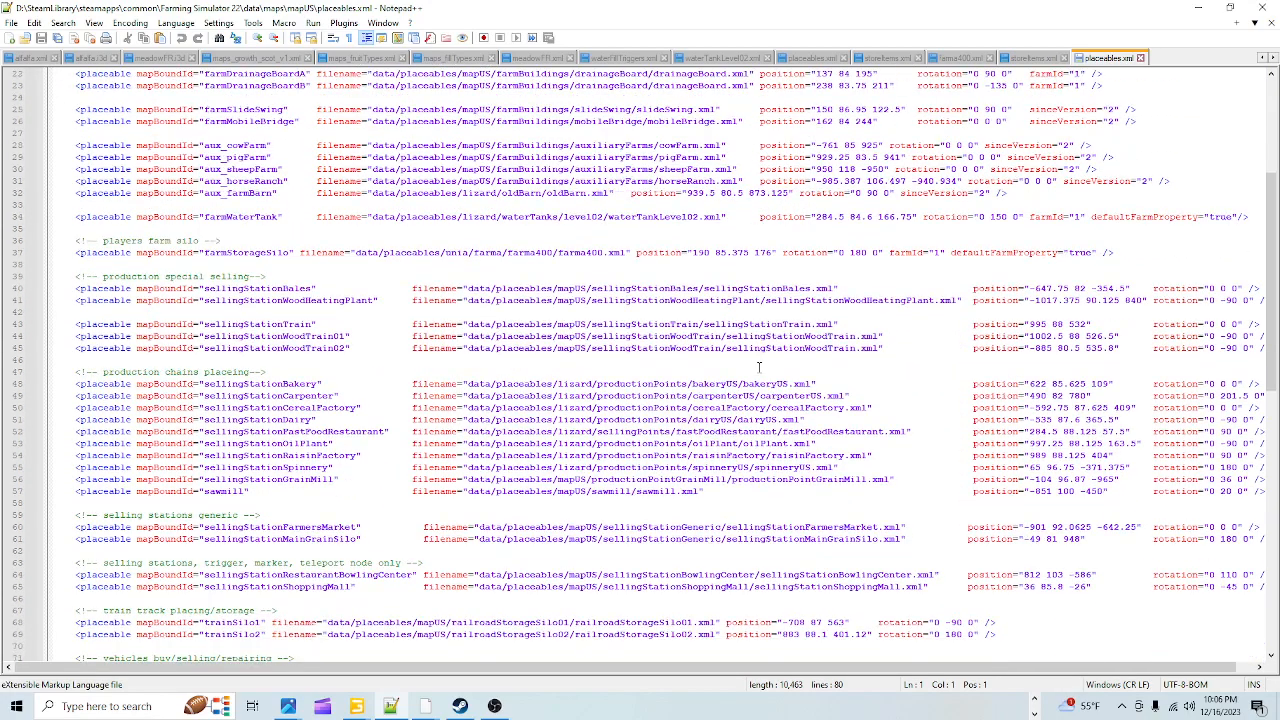
scroll(762, 392, "down", 3)
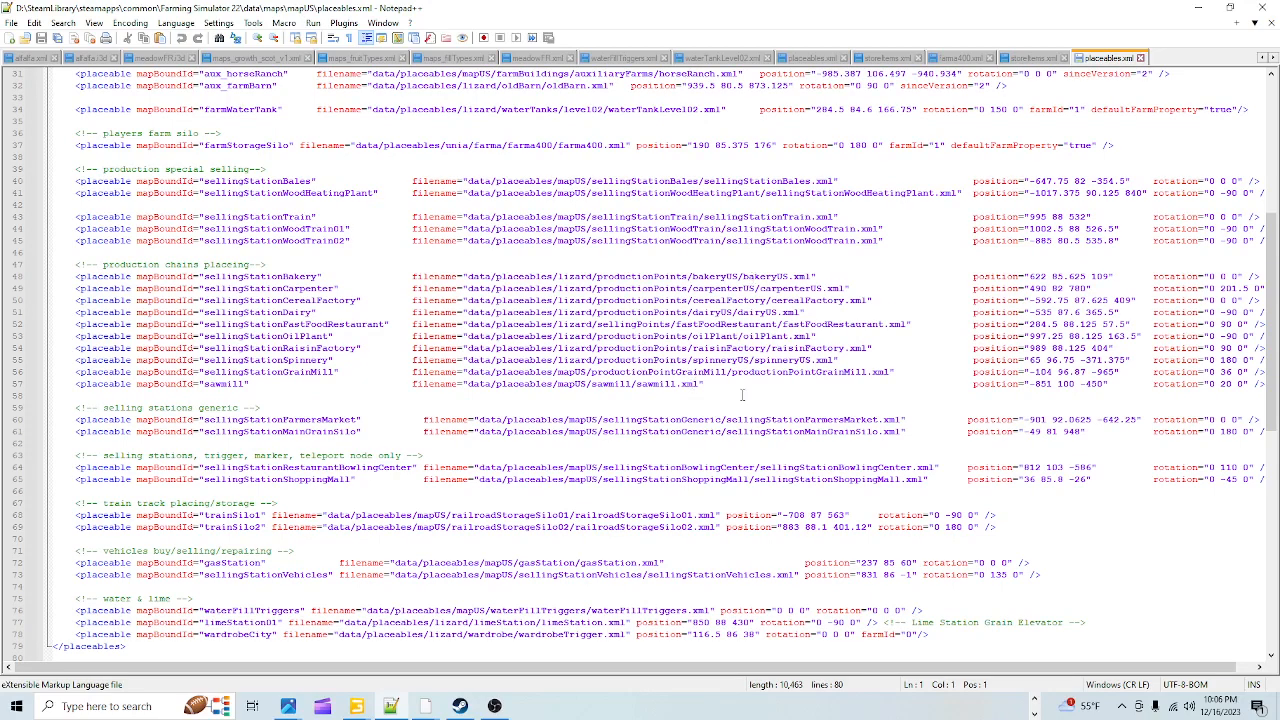
left_click(704, 371)
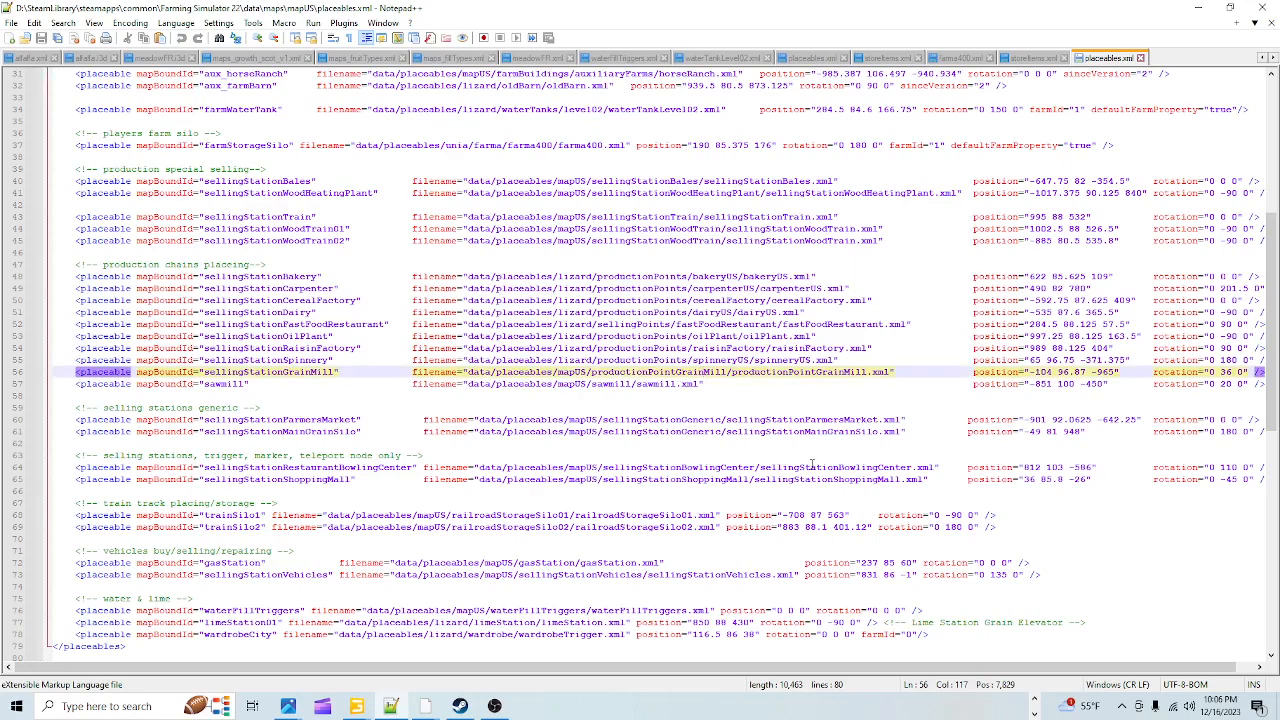
- Copy the complete sellingStationGrainMill line, close placeables.xml and return to File Explorer
left_click_drag(675, 666, 903, 676)
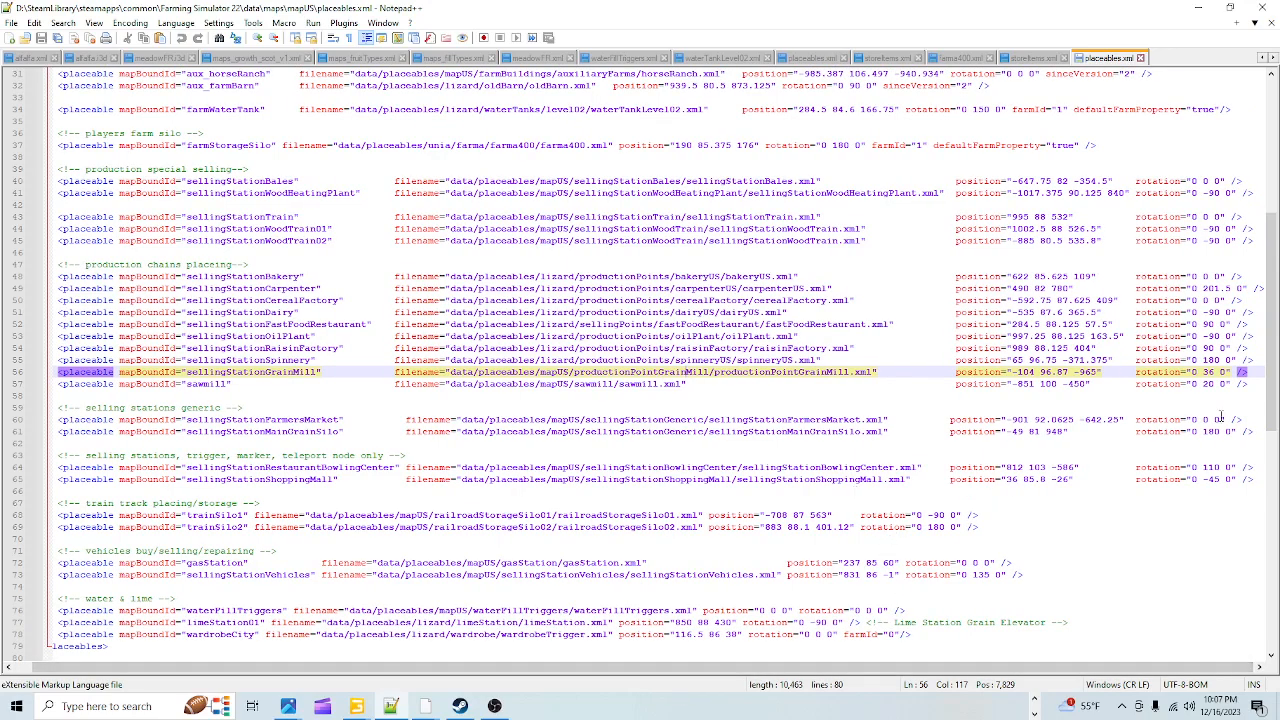
left_click(1250, 372)
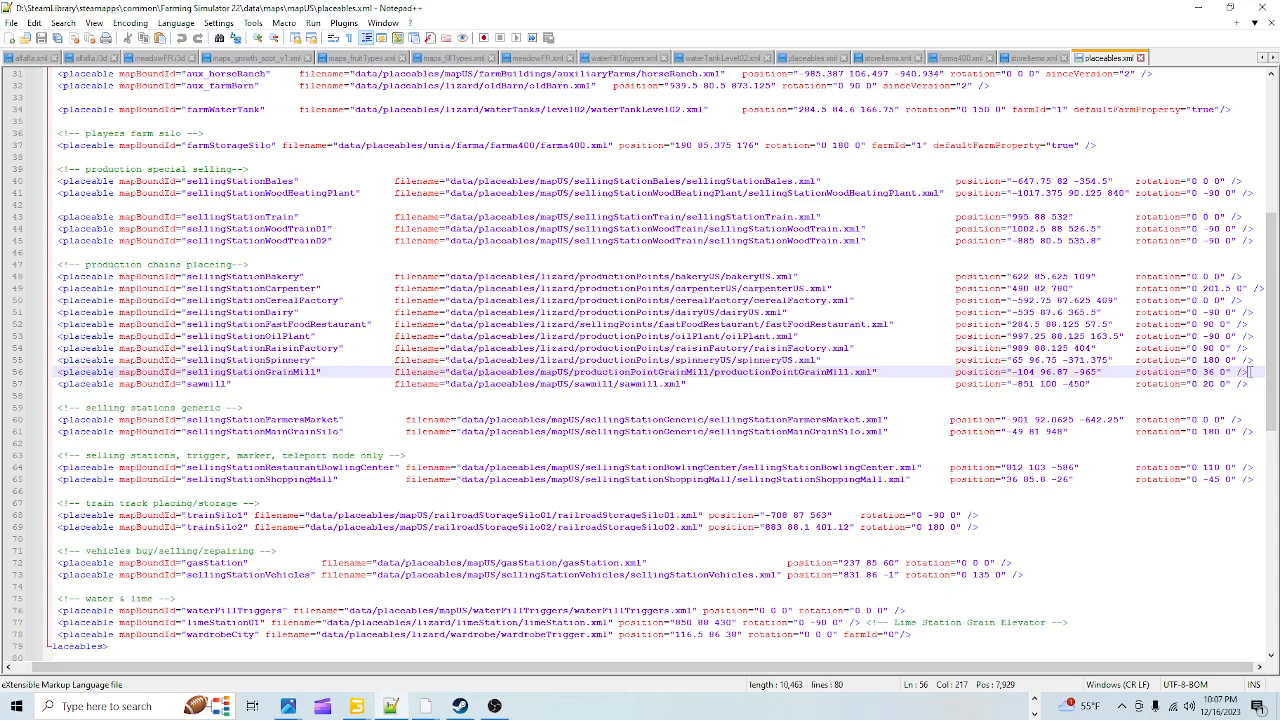
left_click_drag(1250, 372, 4, 375)
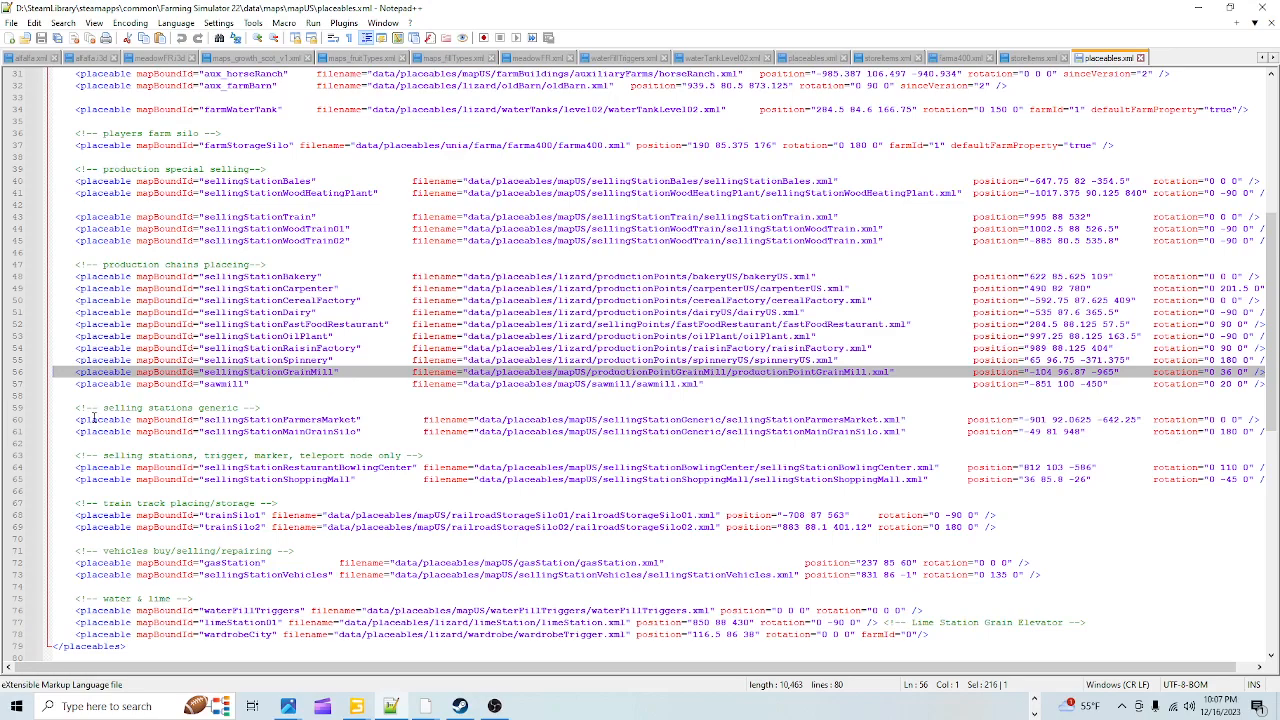
right_click(381, 378)
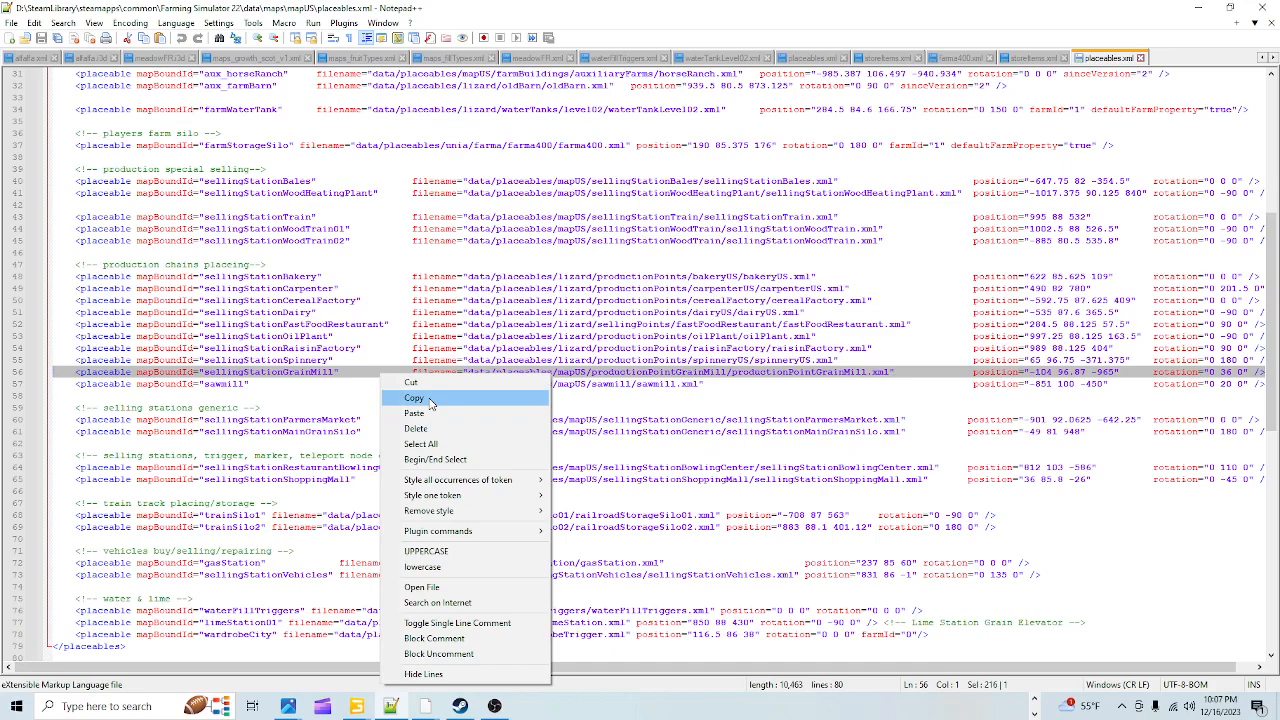
left_click(430, 400)
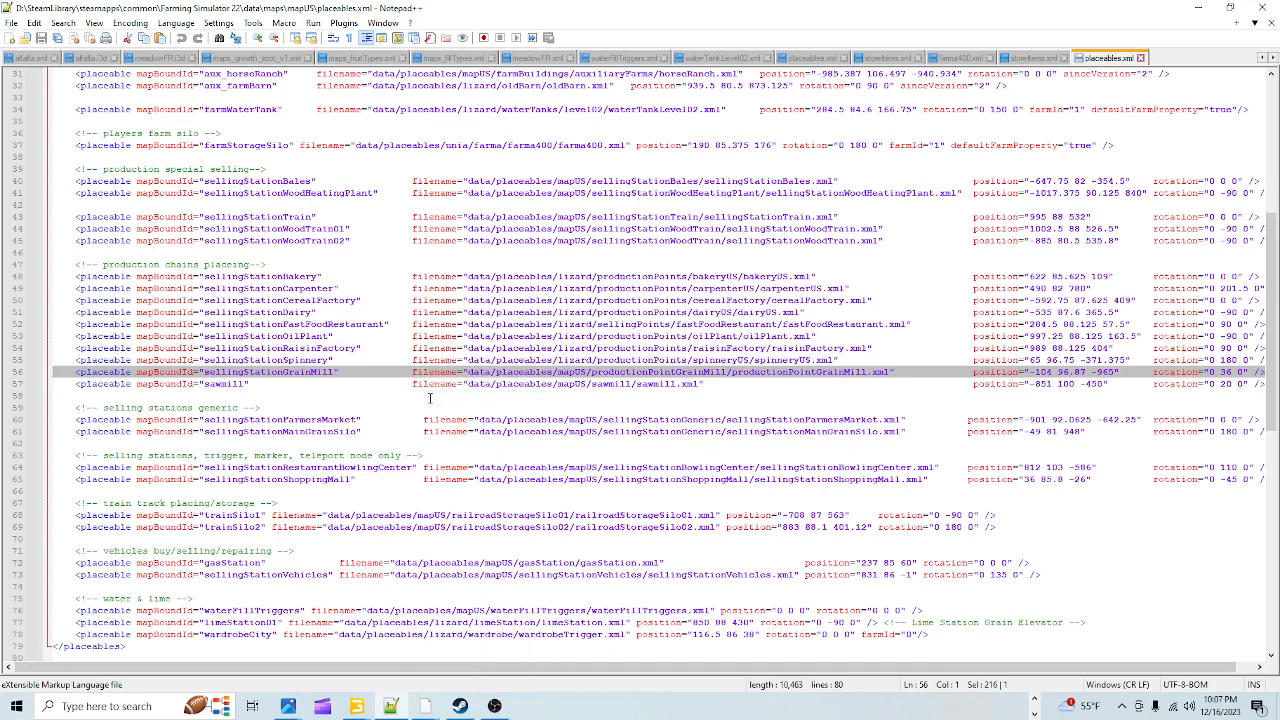
left_click(430, 398)
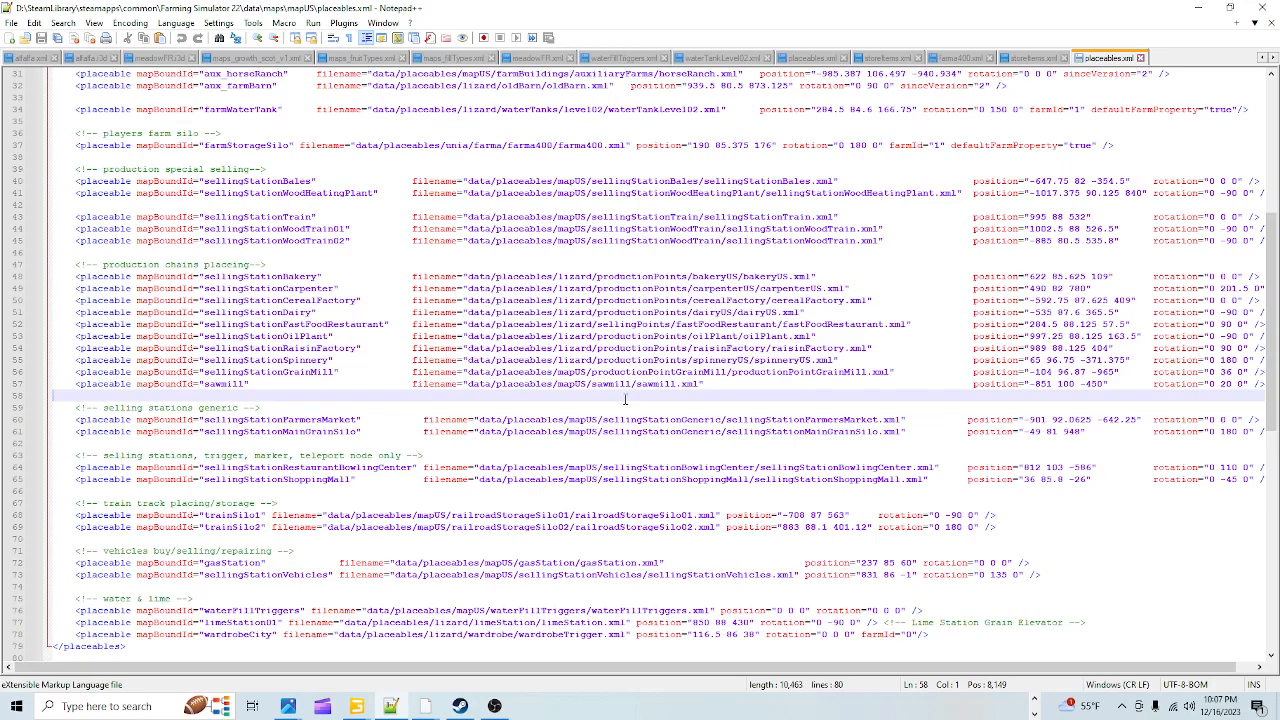
left_click(1140, 57)
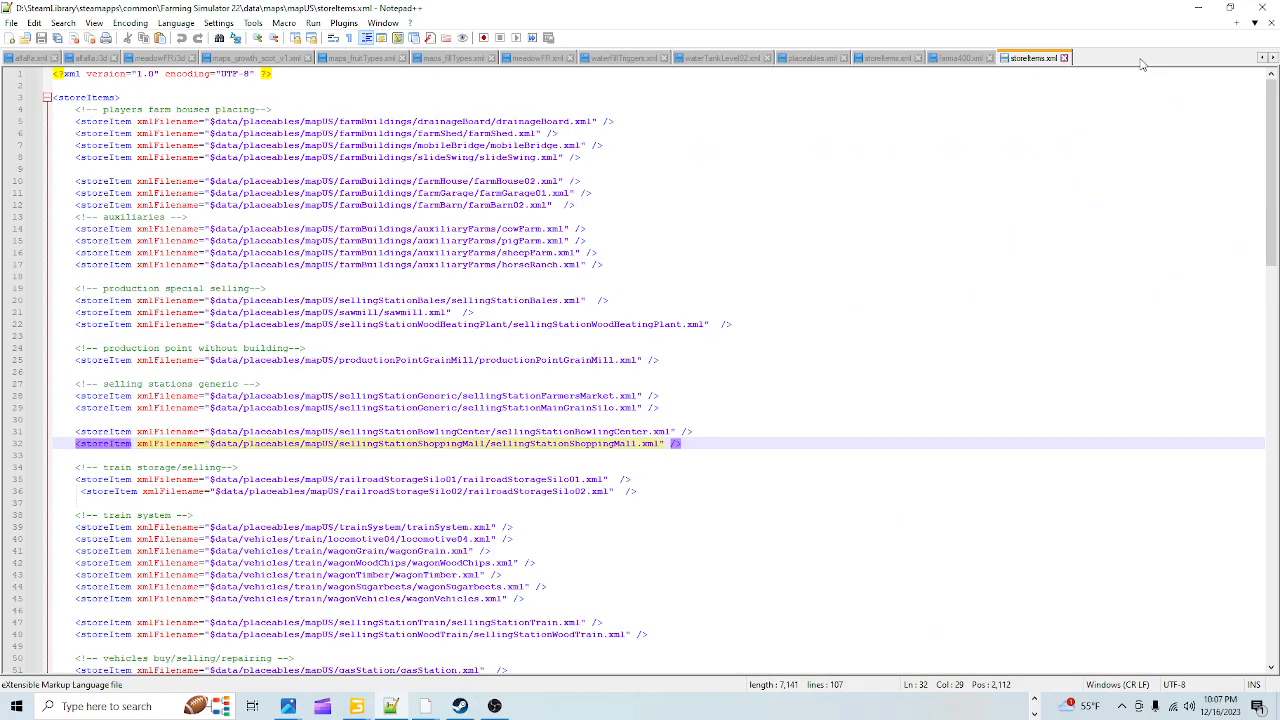
left_click(1197, 8)
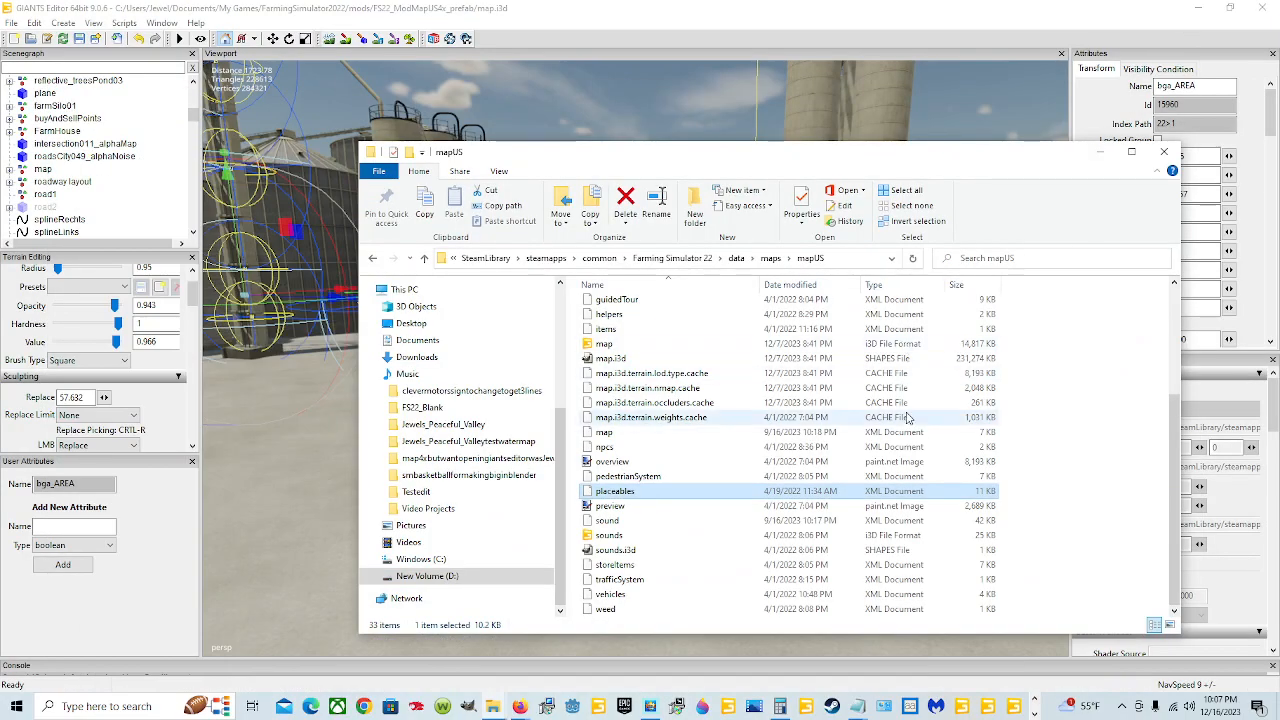
- Browse Documents, My Games, FarmingSimulator2022 and mods to the FS22_ModMapUS4x_prefab folder
left_click(419, 345)
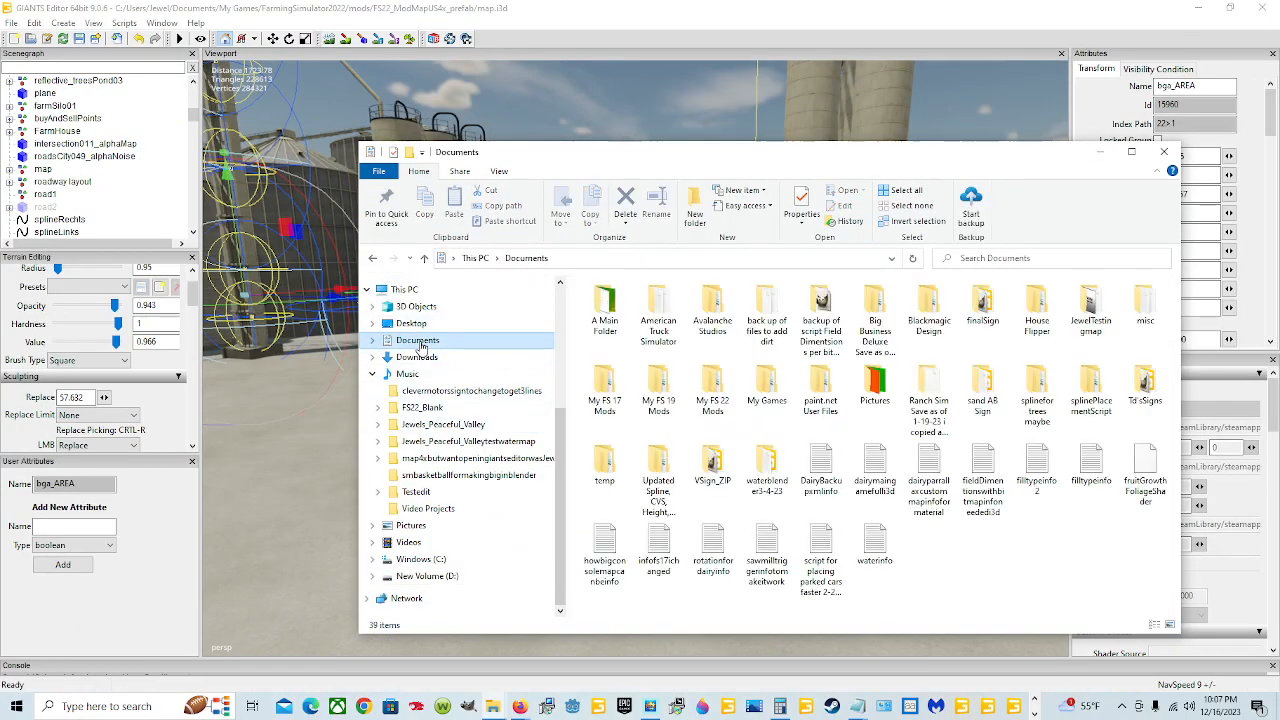
double_click(751, 375)
double_click(700, 334)
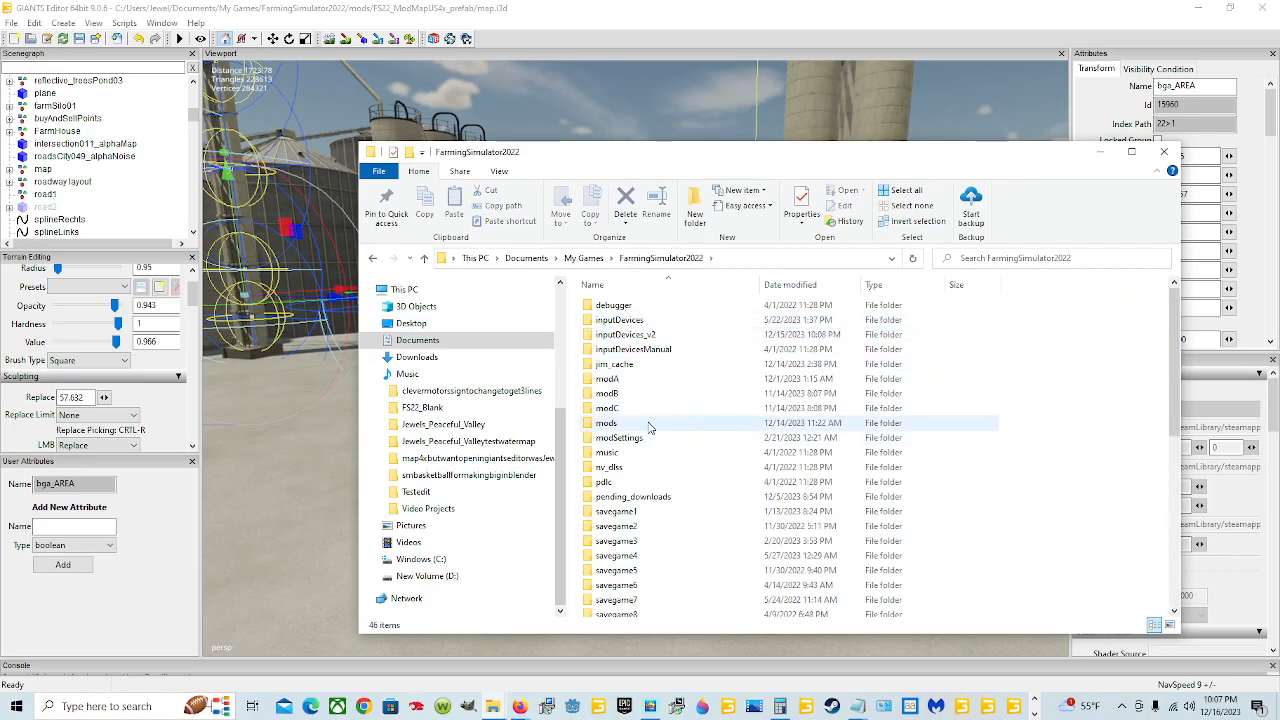
double_click(655, 423)
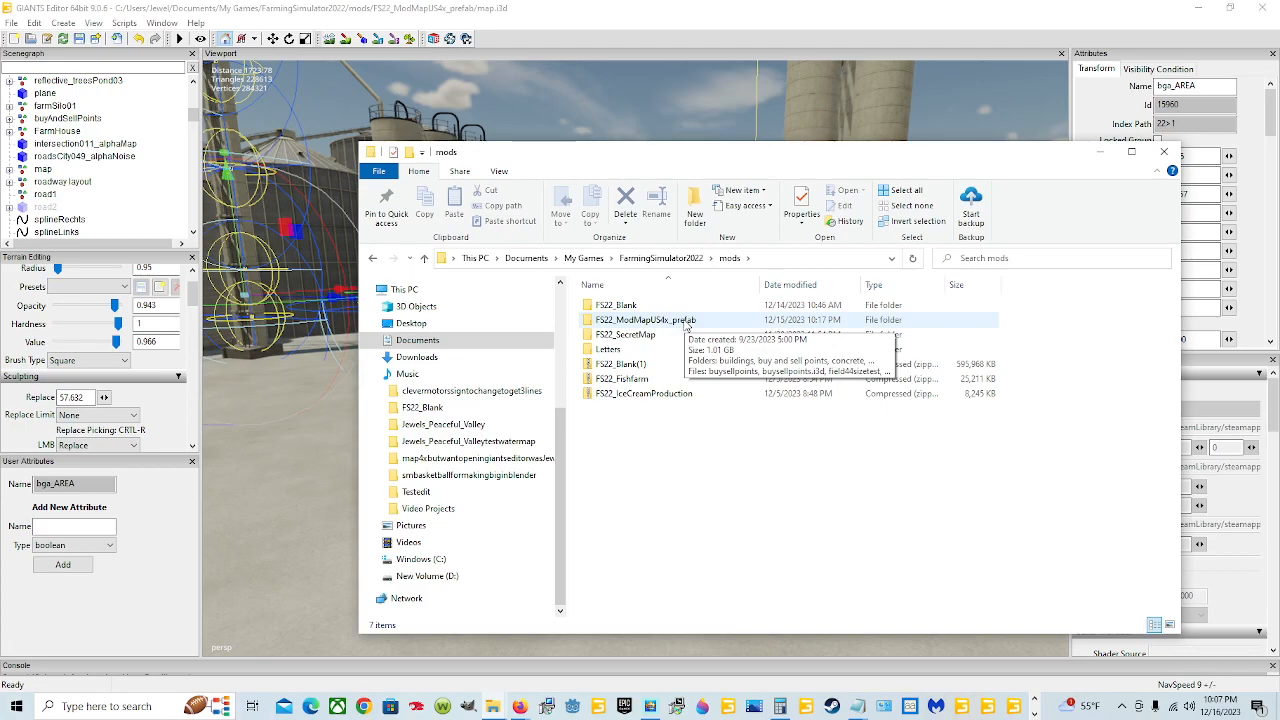
double_click(686, 322)
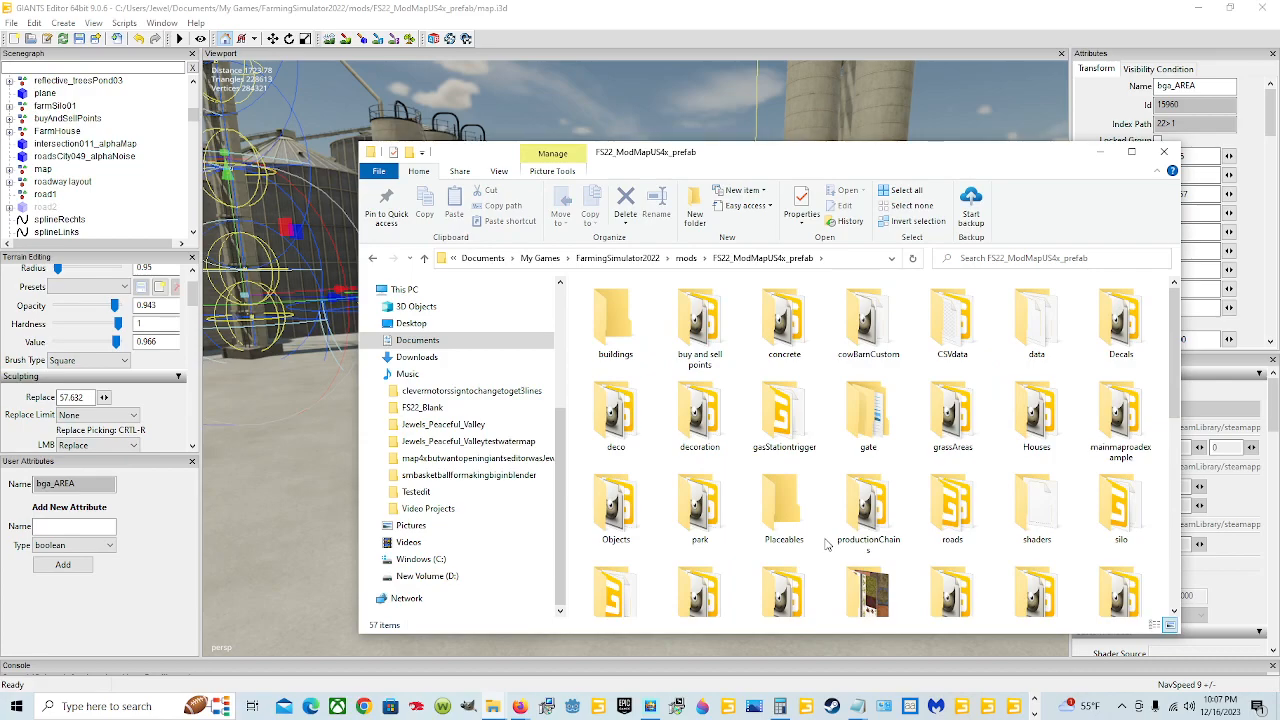
- Look through the FS22_ModMapUS4x_prefab folder and select the placeables file in its xml subfolder
scroll(826, 544, "down", 10)
scroll(826, 544, "up", 2)
scroll(826, 544, "down", 1)
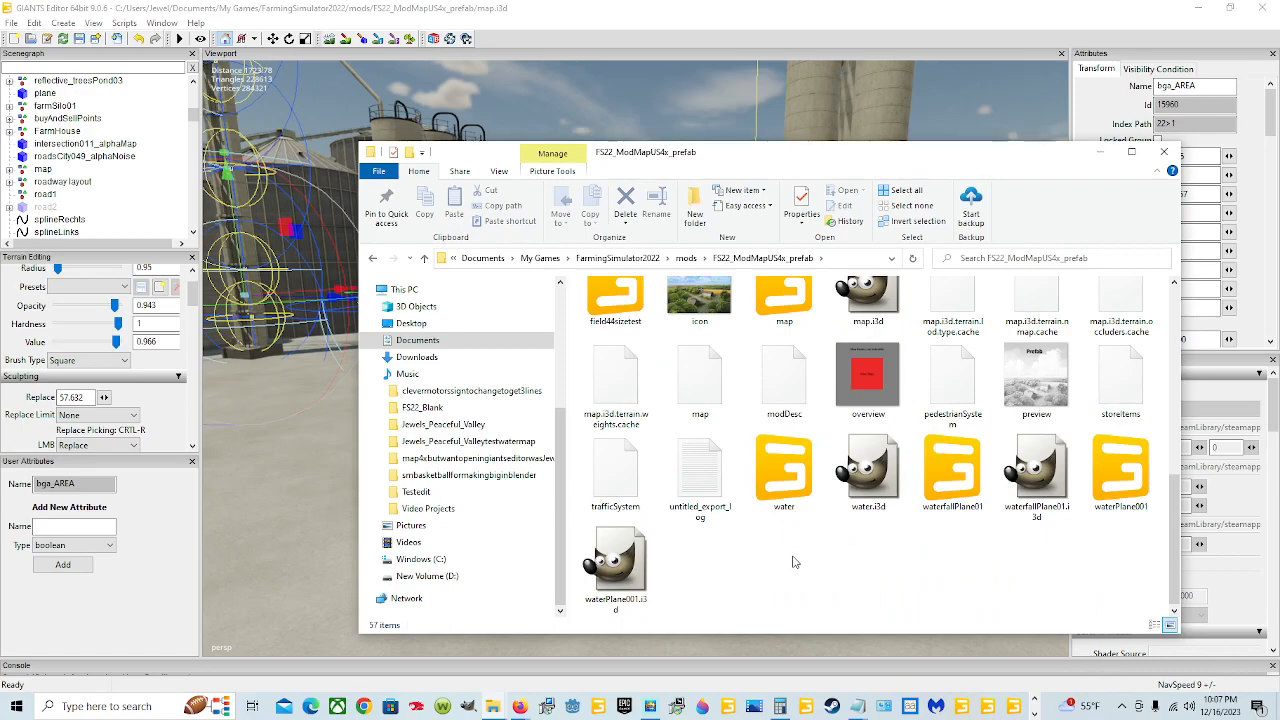
scroll(790, 563, "up", 5)
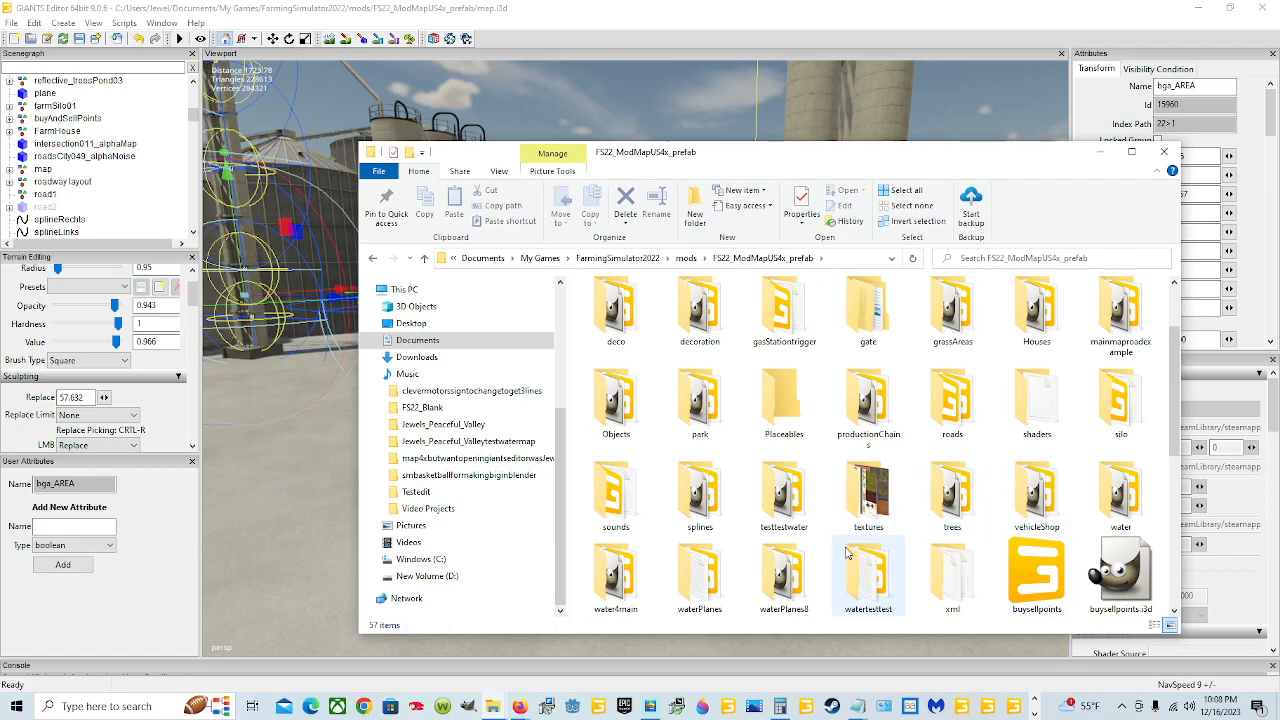
scroll(818, 548, "down", 2)
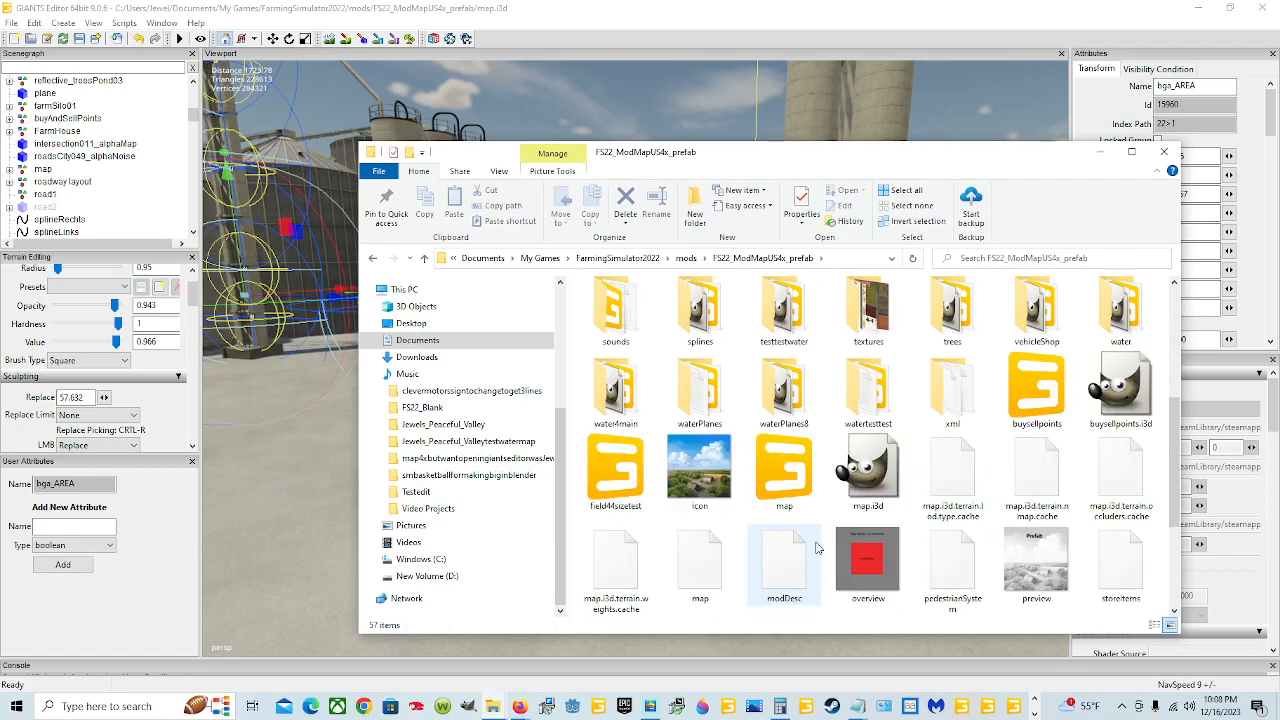
double_click(955, 396)
left_click(692, 398)
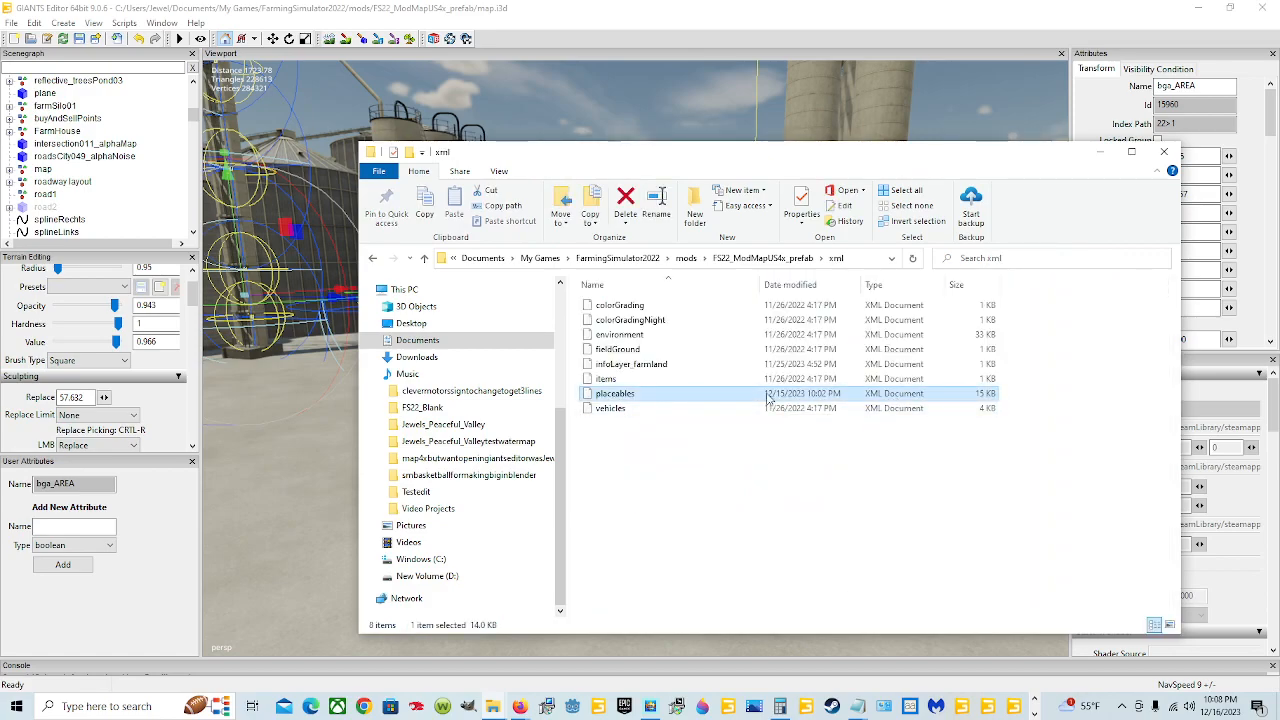
- Browse FarmingSimulator2022's modA folder to FarmLand223, maps and mapUS, and locate its placeables file
left_click(635, 262)
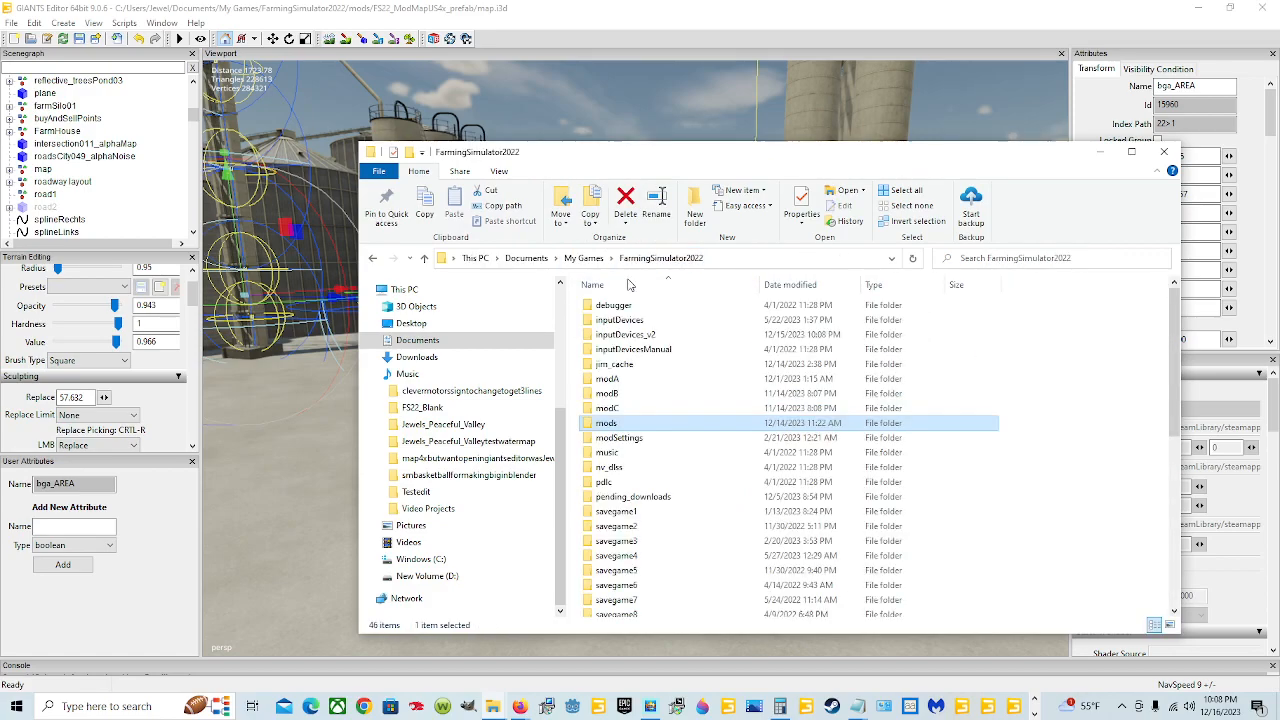
left_click(626, 380)
double_click(626, 380)
double_click(615, 305)
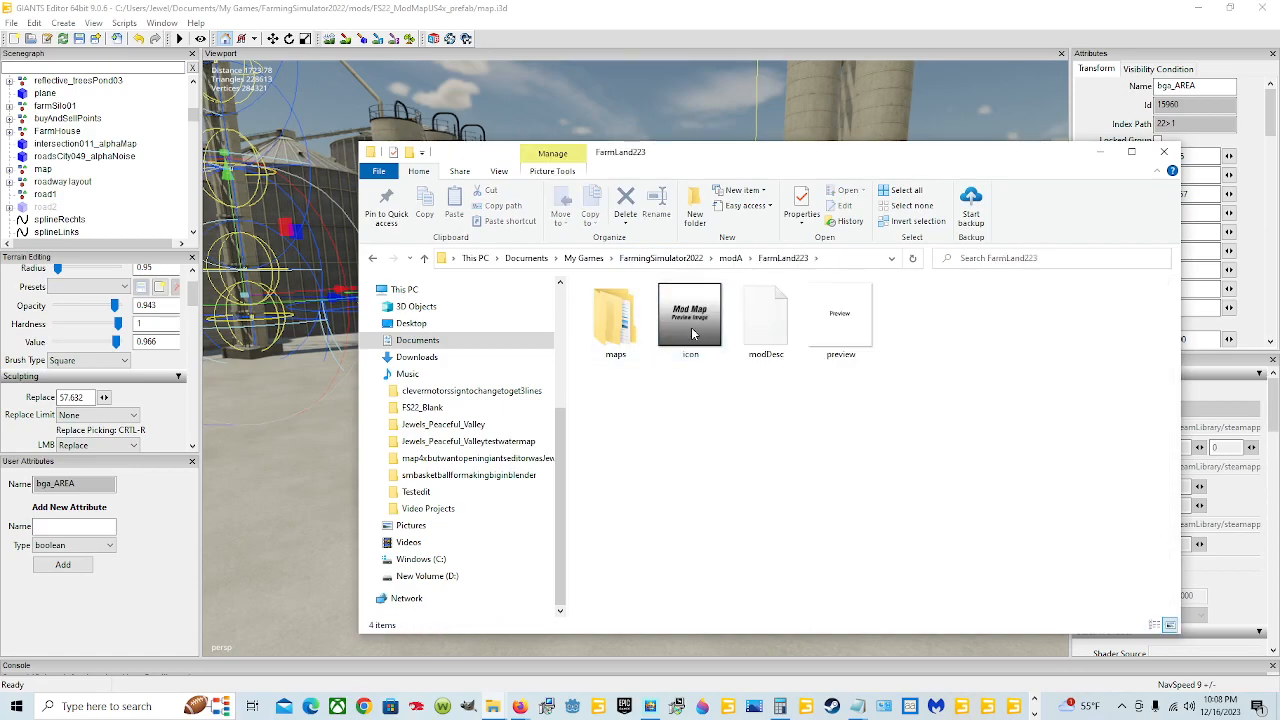
double_click(635, 330)
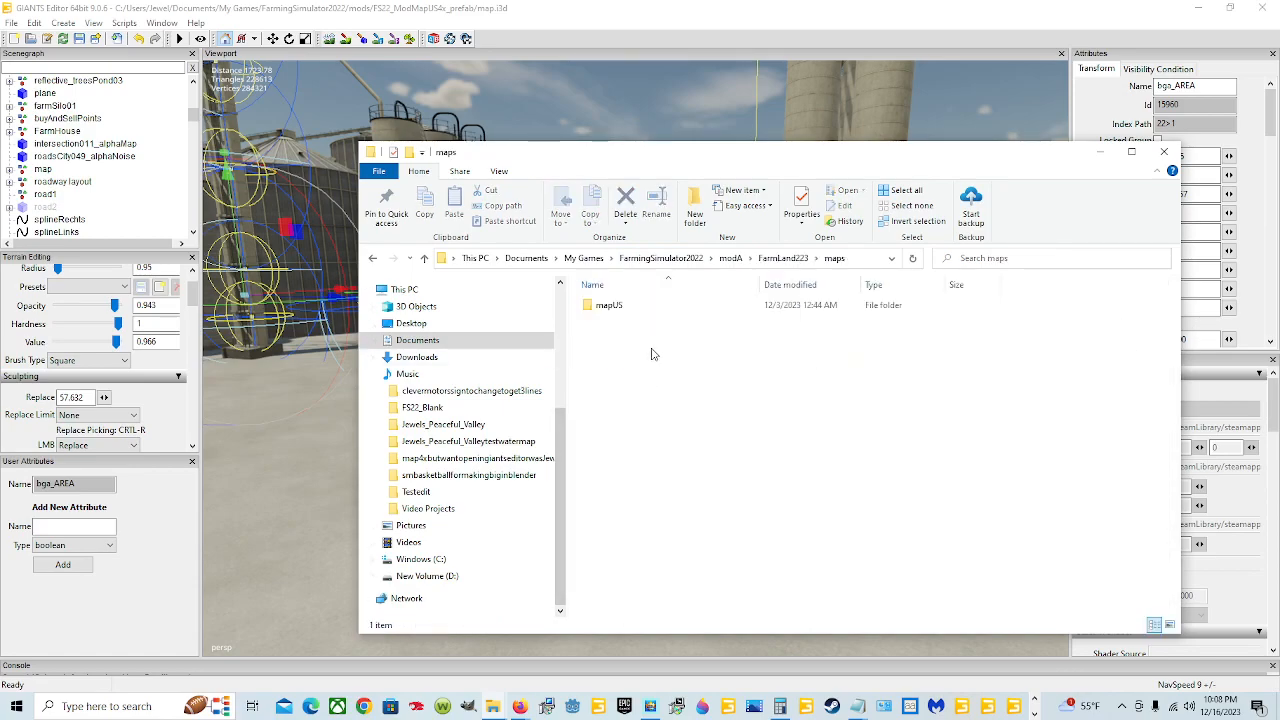
double_click(663, 304)
scroll(660, 480, "down", 3)
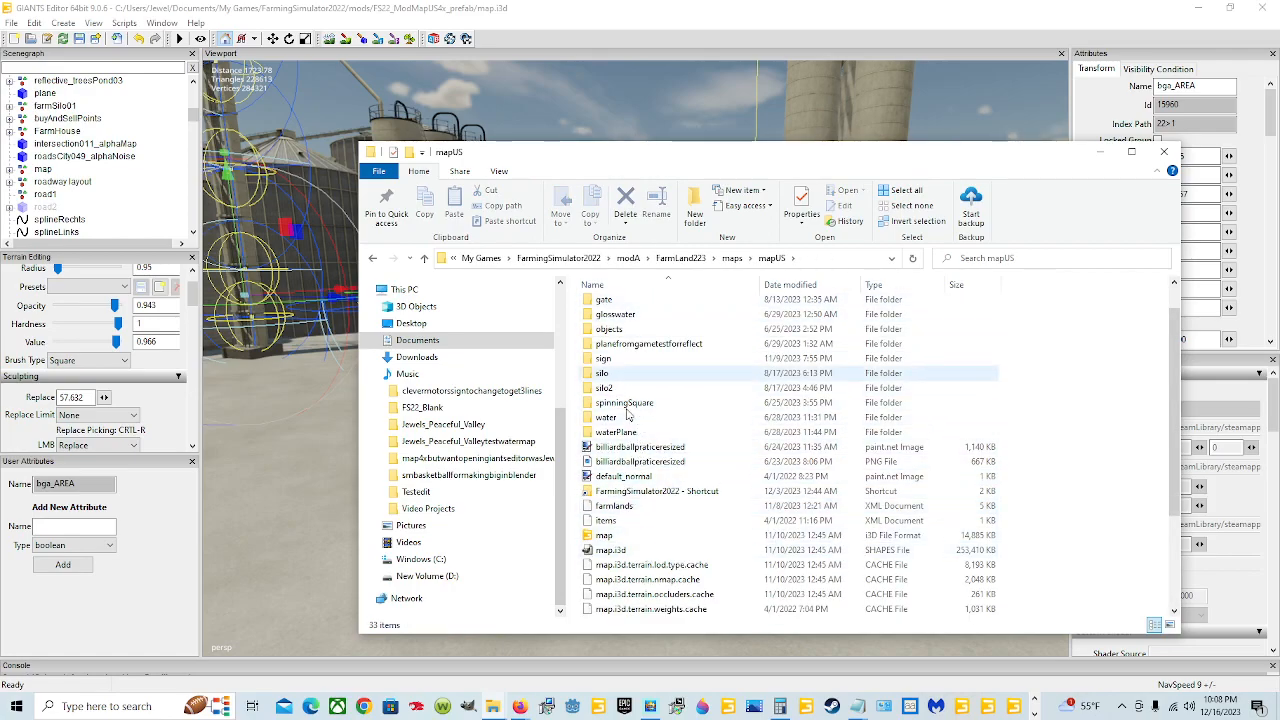
scroll(629, 502, "down", 3)
left_click(650, 522)
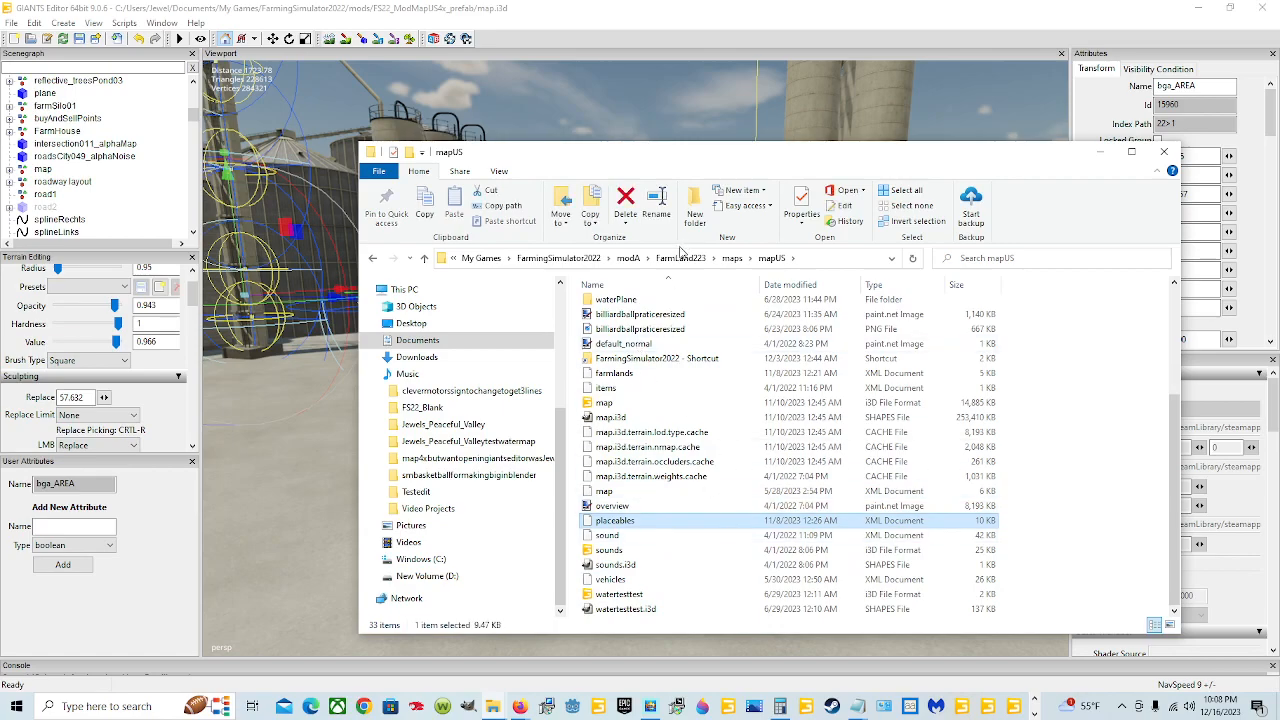
- Open the placeables file from the xml subfolder of mods' FS22_ModMapUS4x_prefab folder in Notepad++
left_click(558, 258)
double_click(635, 423)
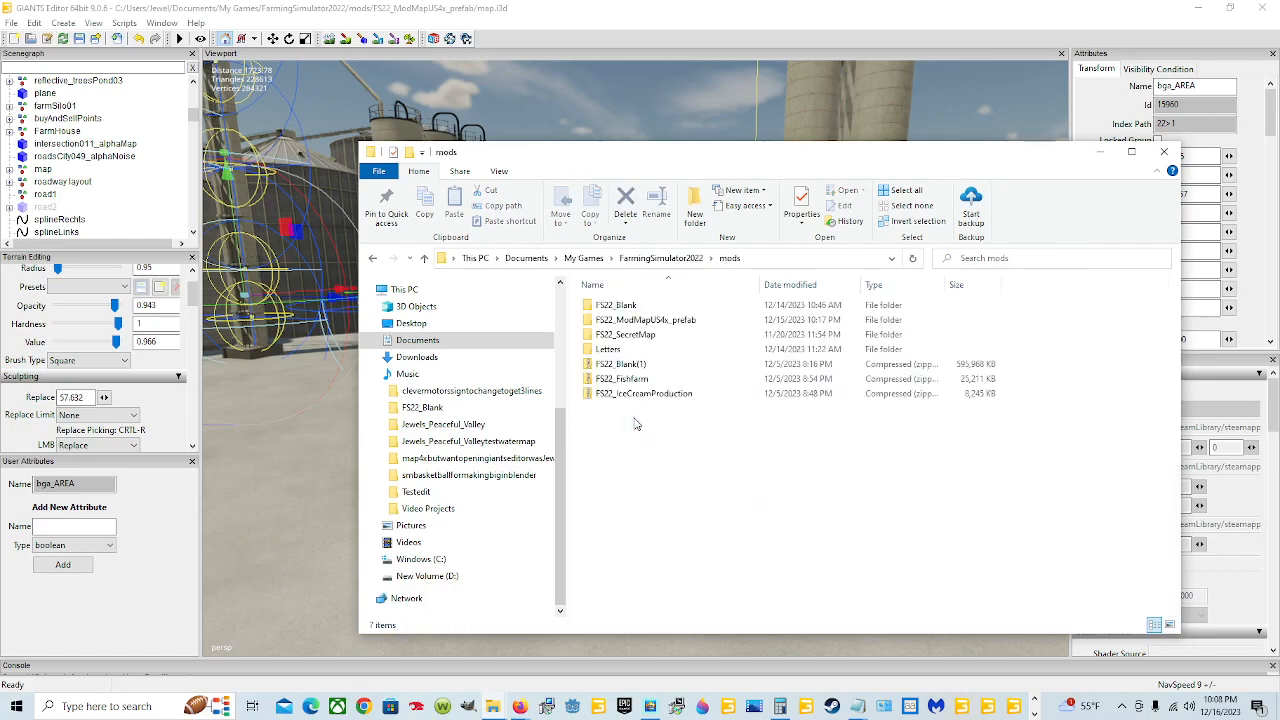
double_click(640, 320)
scroll(784, 500, "down", 1)
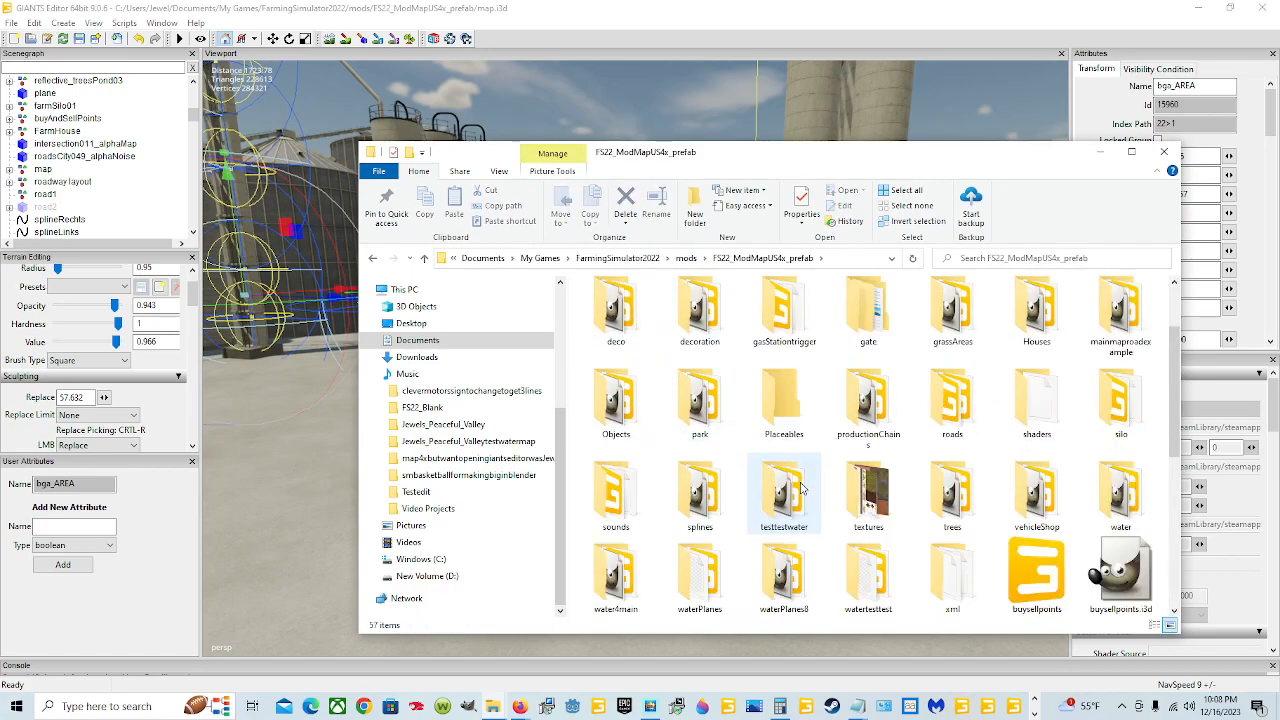
double_click(952, 575)
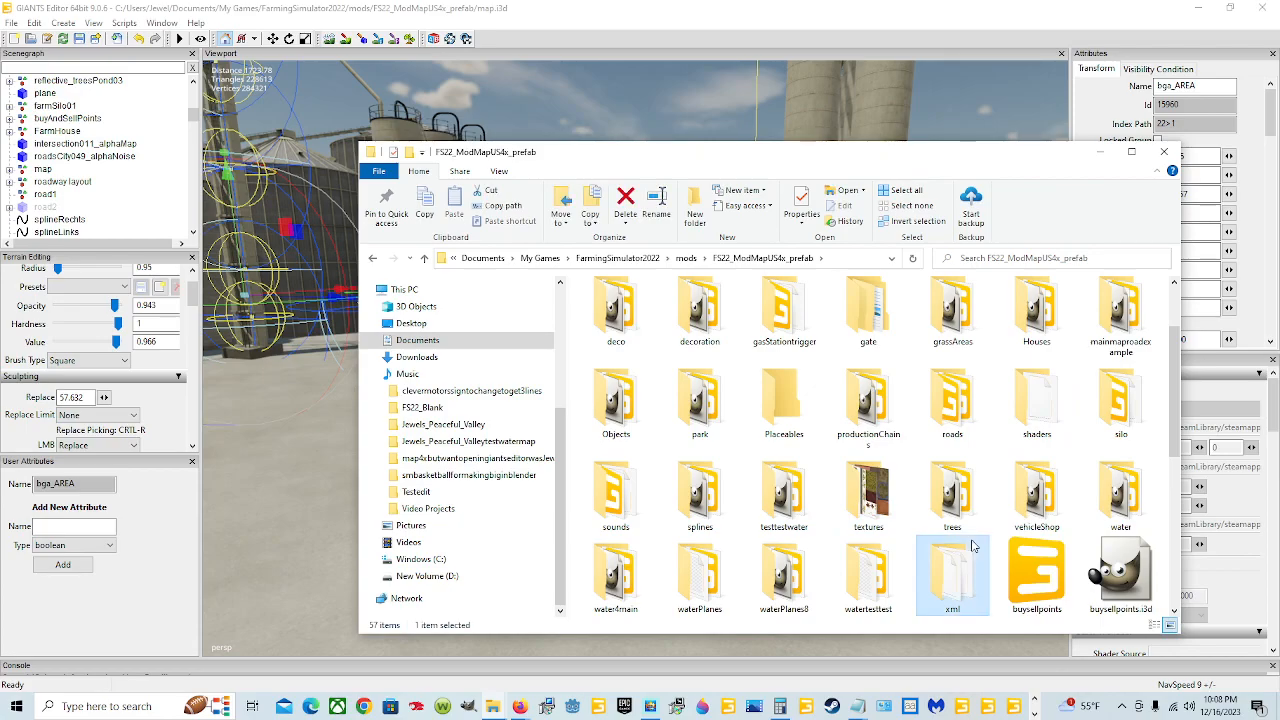
right_click(671, 394)
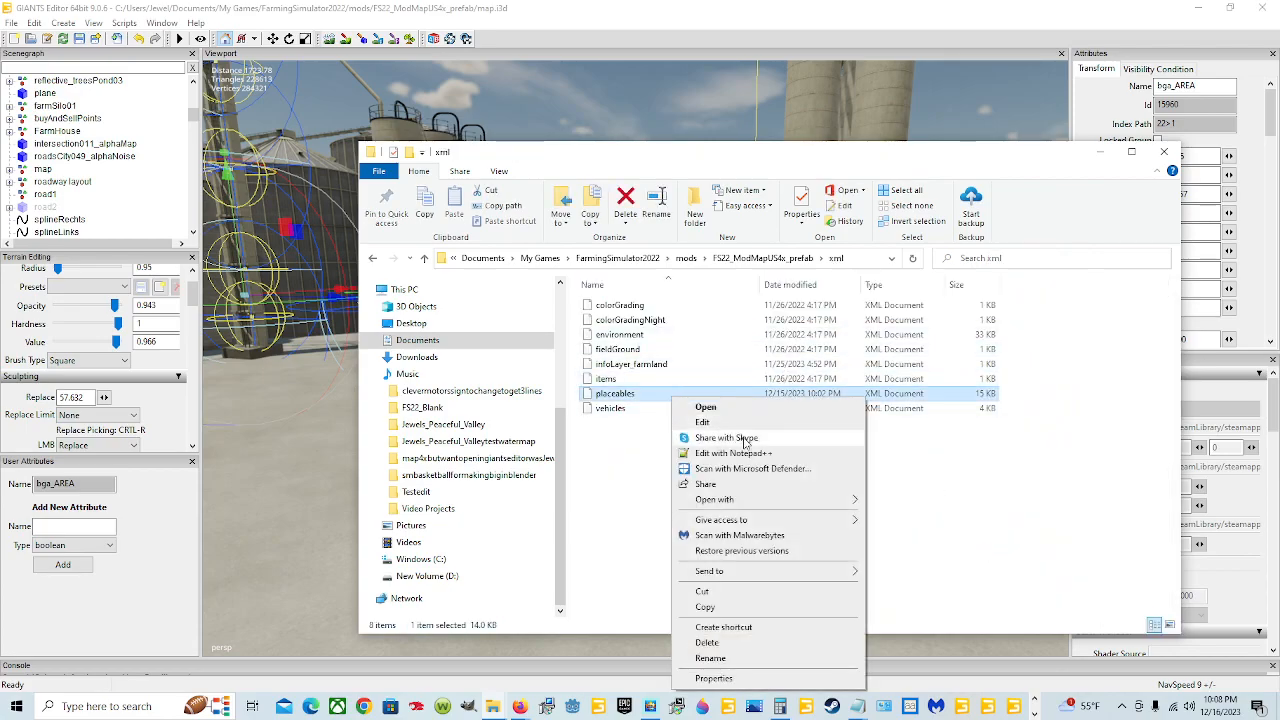
left_click(740, 453)
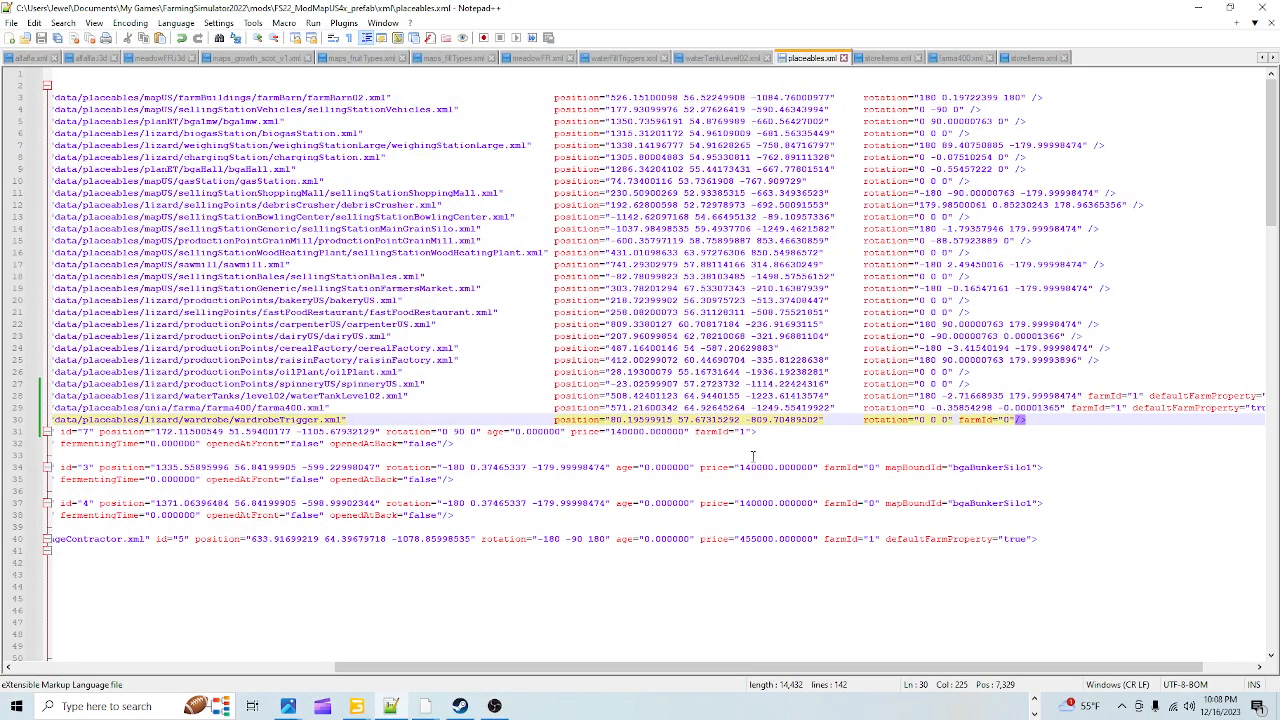
- Paste the copied sellingStationGrainMill entry on a new line directly below the wardrobeCity placeable
left_click_drag(669, 667, 440, 678)
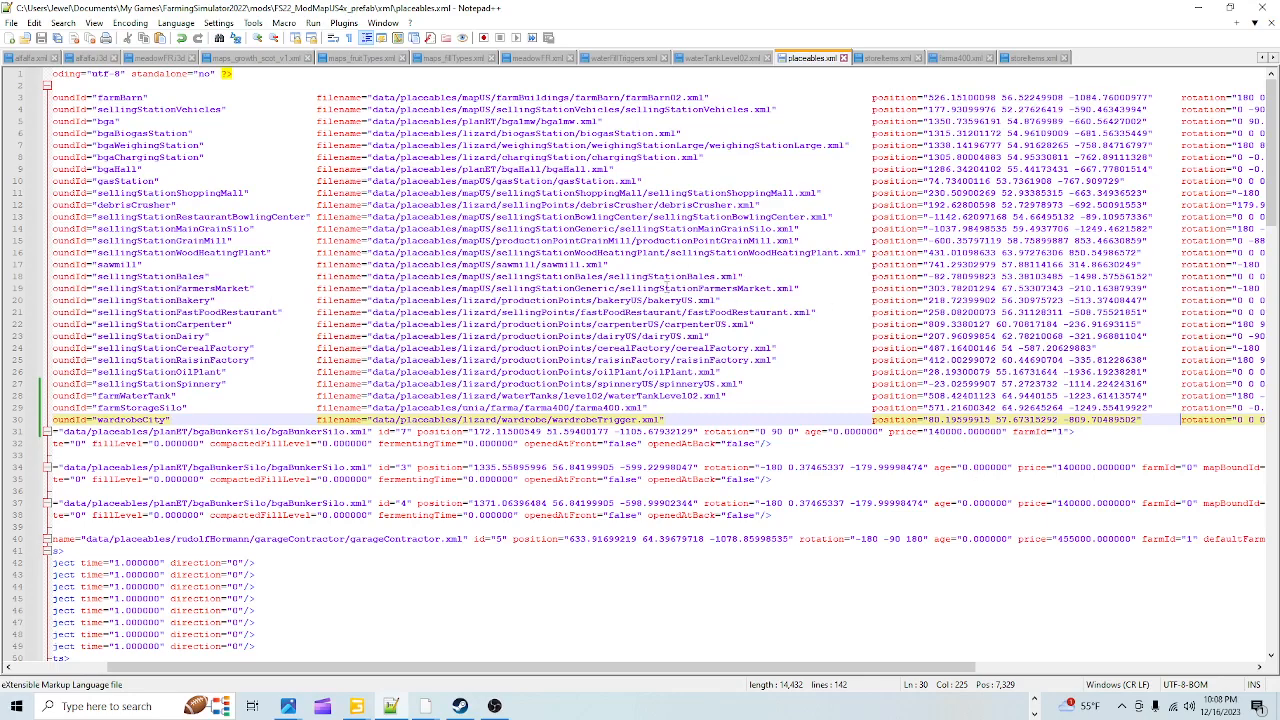
left_click_drag(906, 667, 1163, 678)
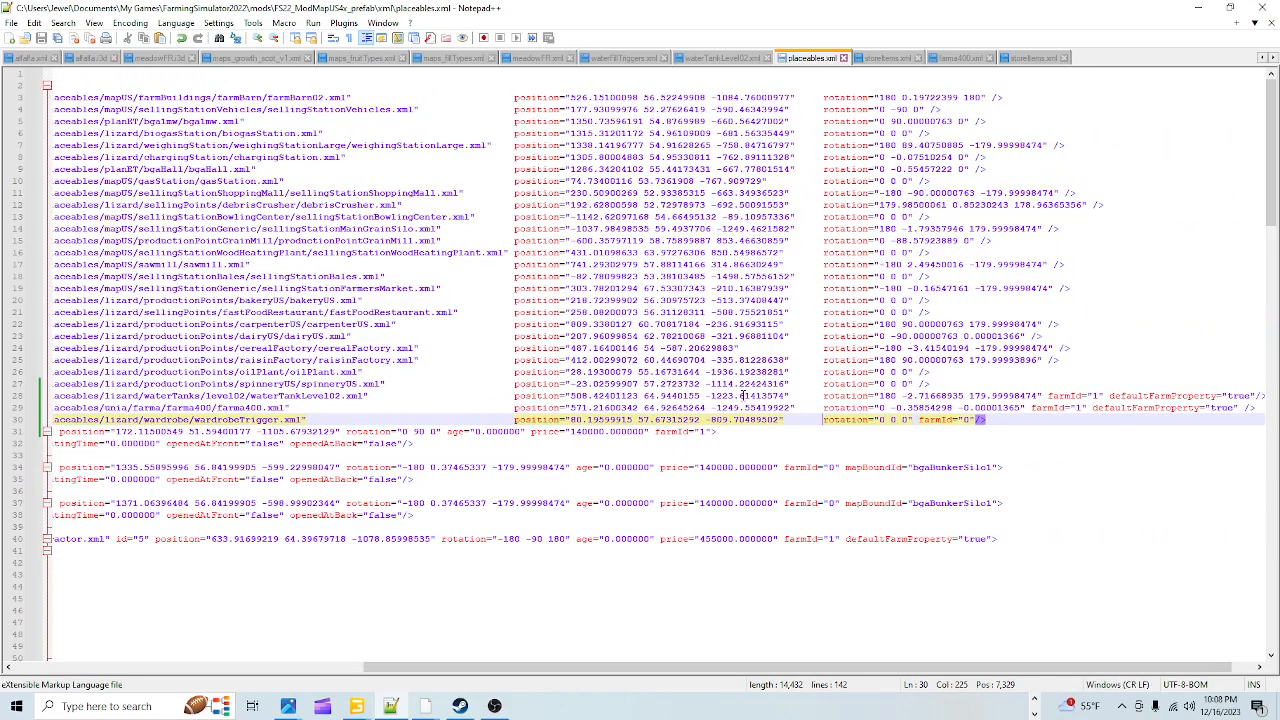
scroll(746, 396, "down", 6)
scroll(142, 127, "up", 6)
left_click(989, 420)
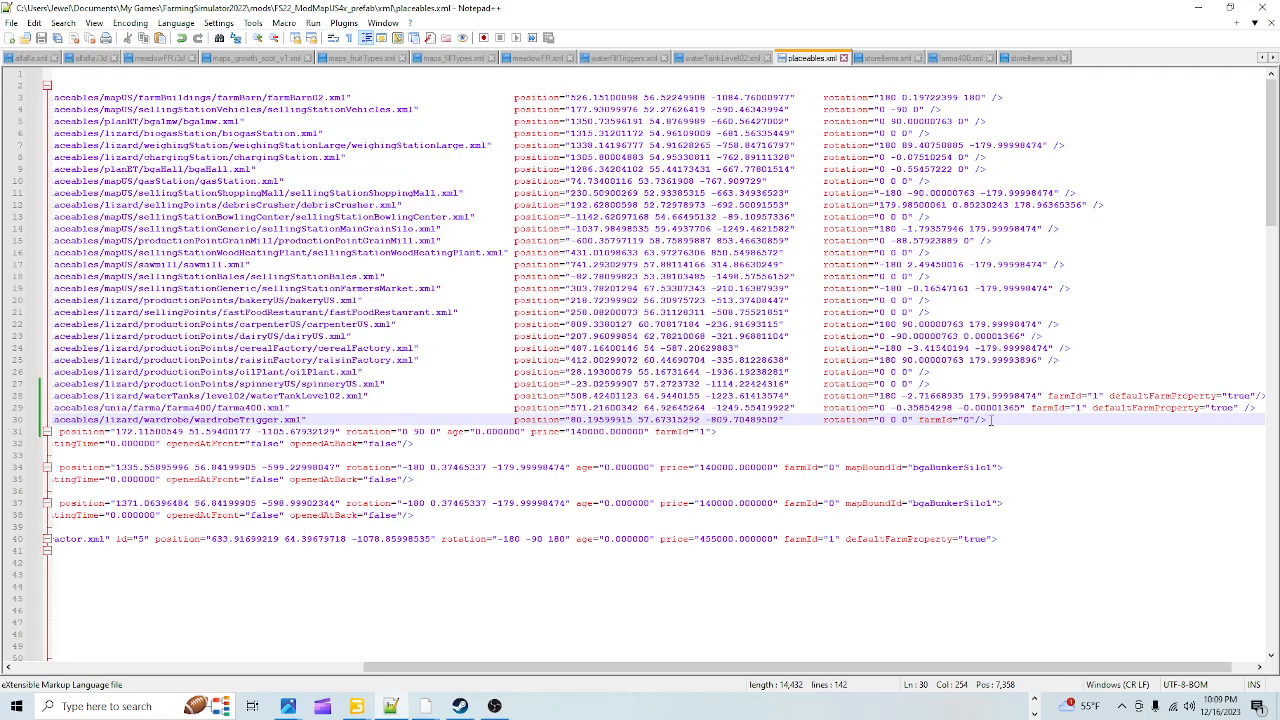
key("Return")
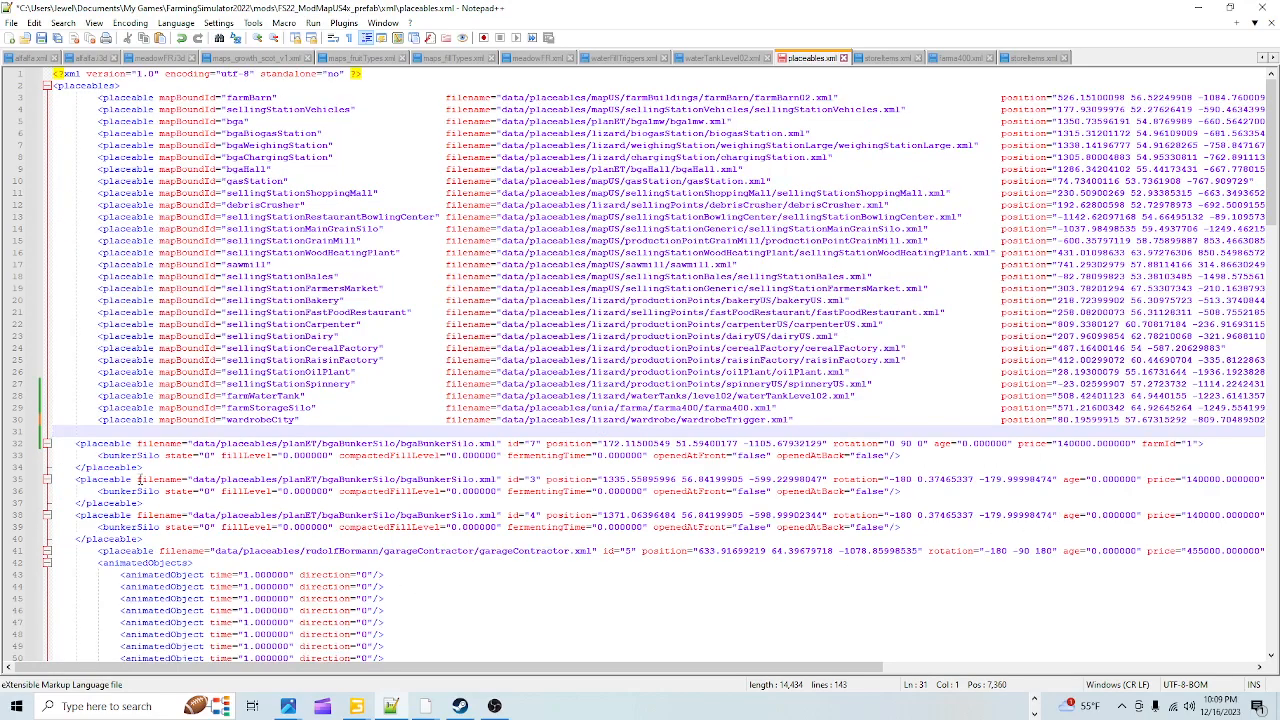
right_click(60, 431)
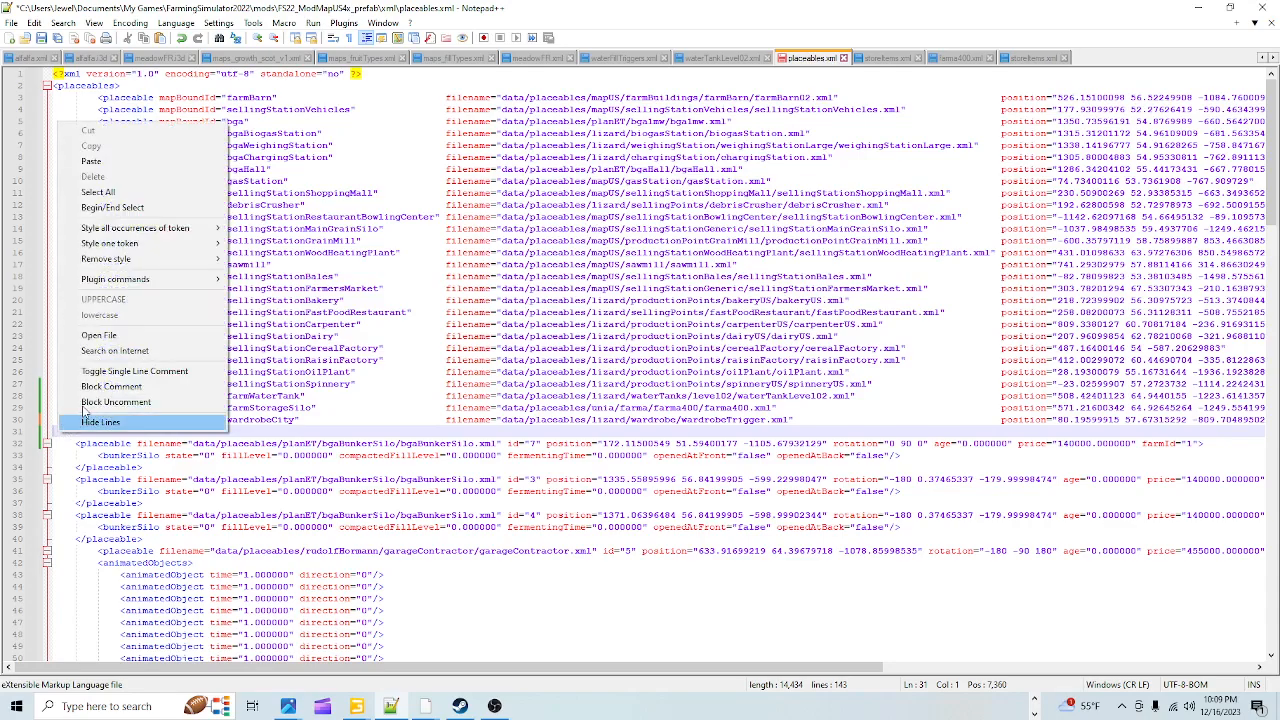
left_click(133, 170)
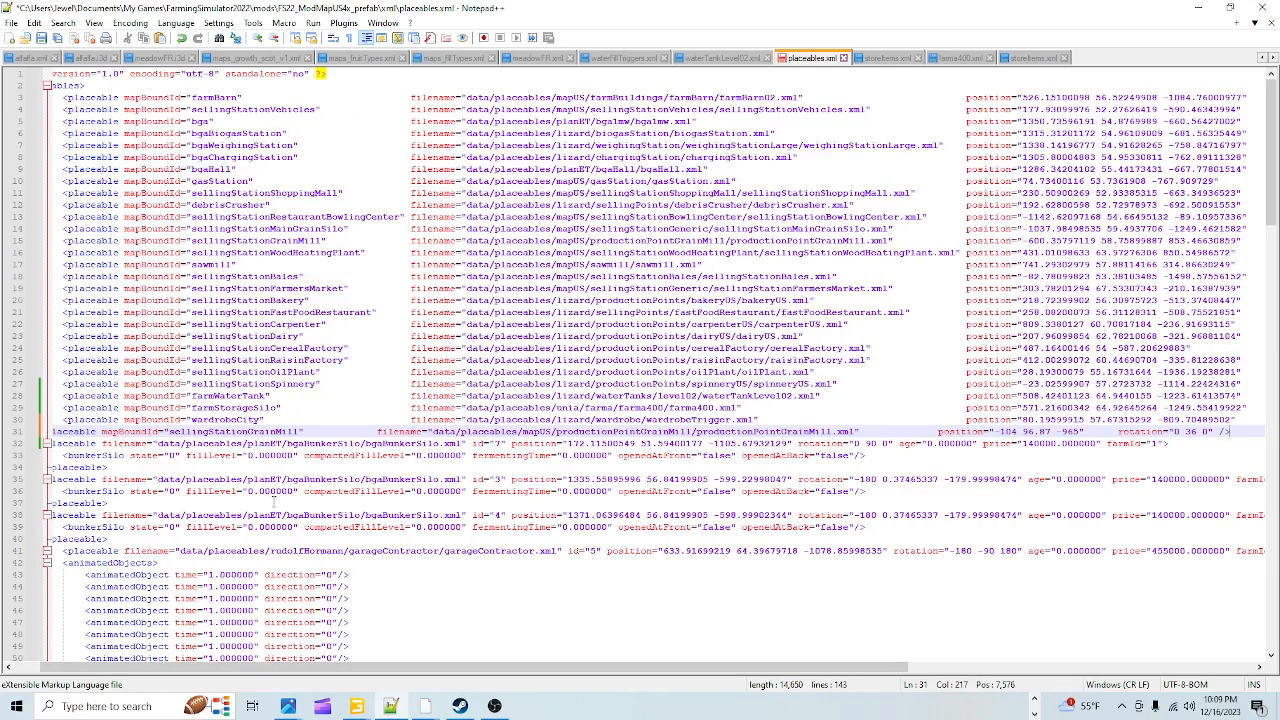
- Align the pasted sellingStationGrainMill line's indentation, filename and position columns with the placeable entries above it
left_click_drag(482, 667, 374, 655)
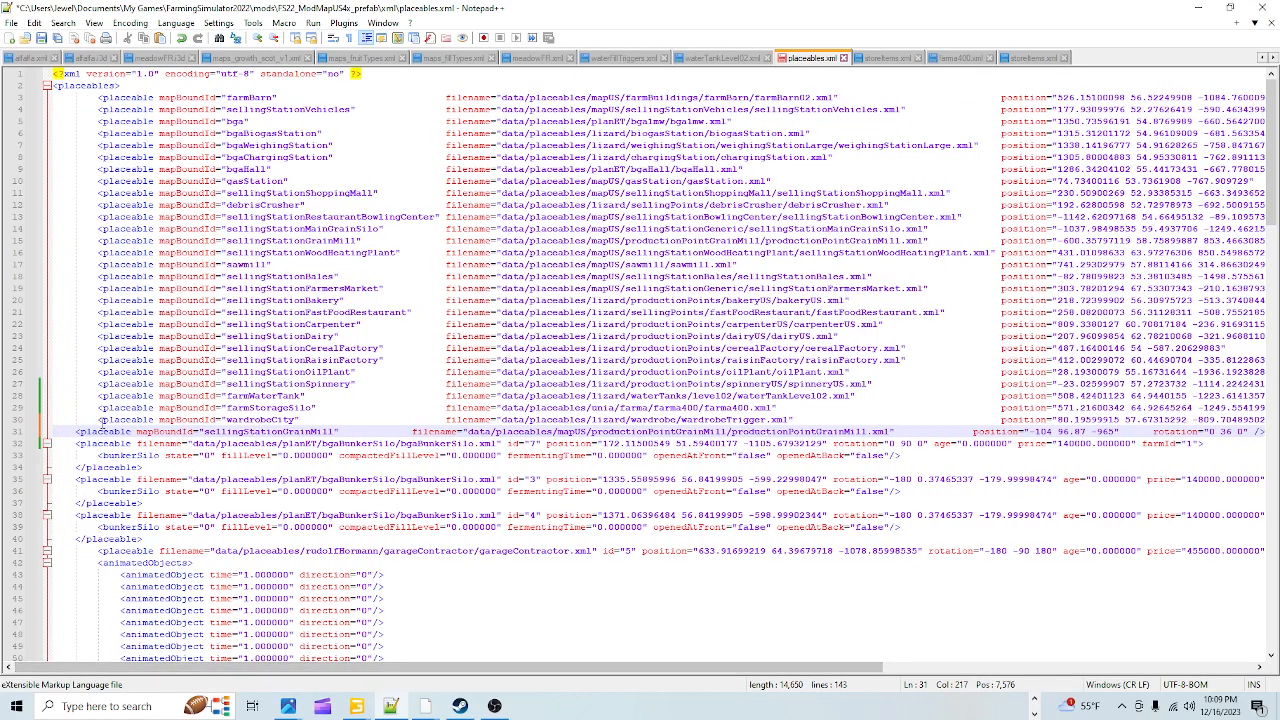
key("Home")
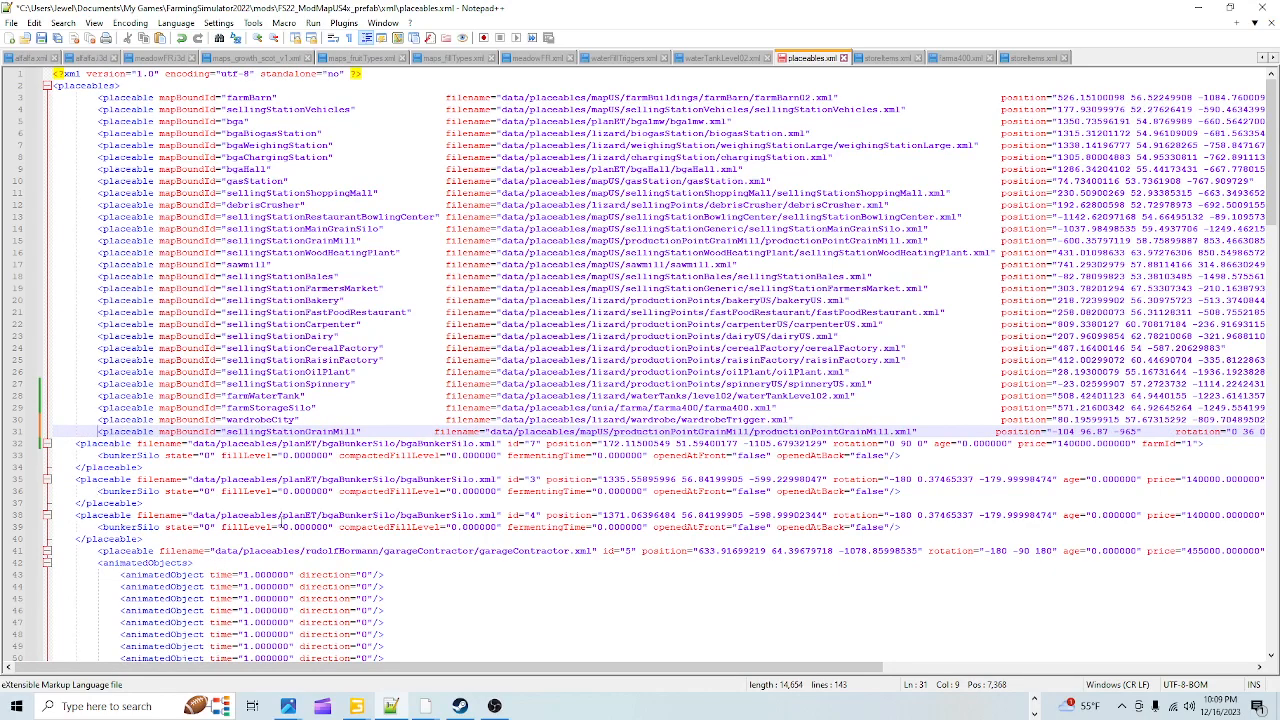
left_click(428, 432)
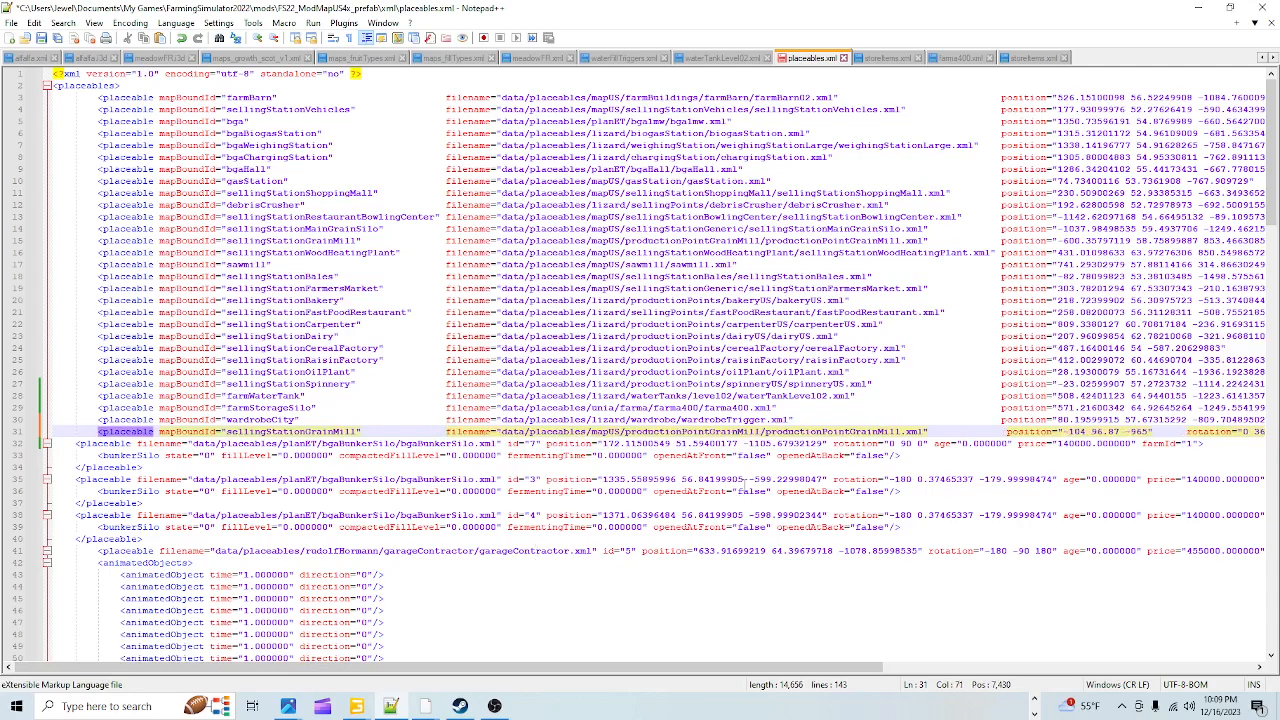
left_click(1003, 431)
key("BackSpace")
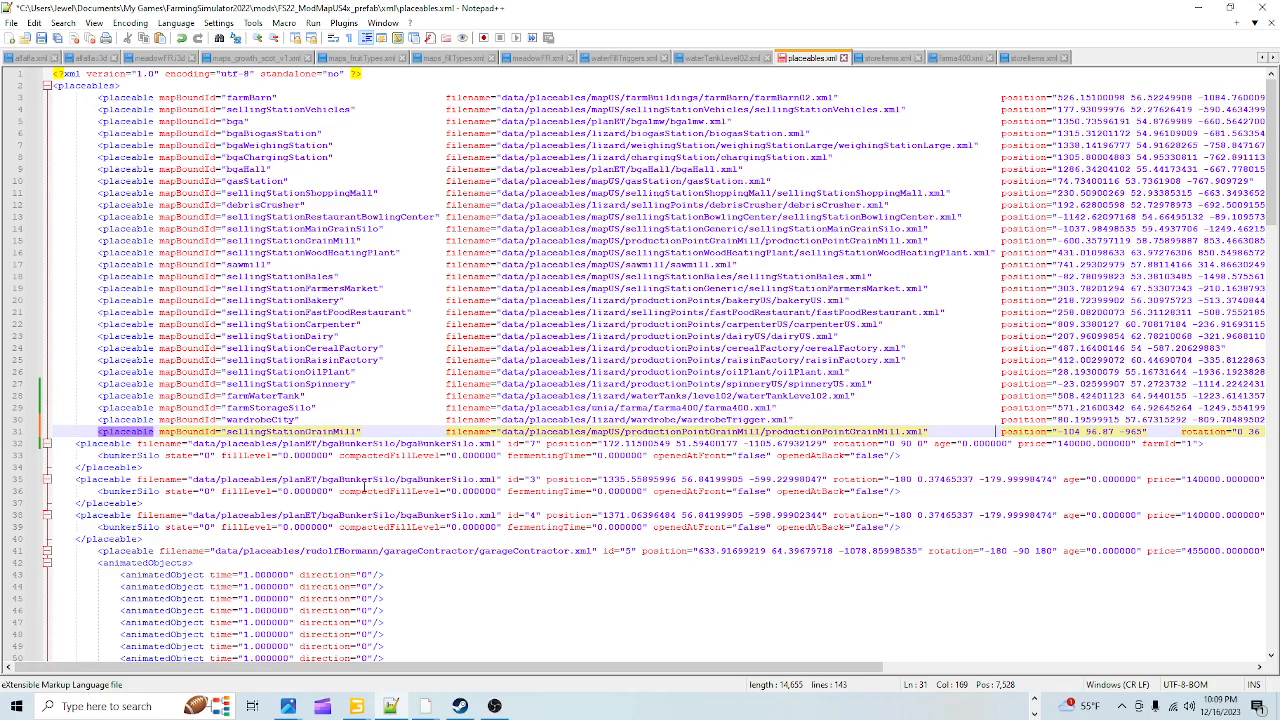
- Examine how the bgaBunkerSilo placeables open and close their tags compared with the single-line sellingStationGrainMill entry
scroll(372, 491, "down", 3)
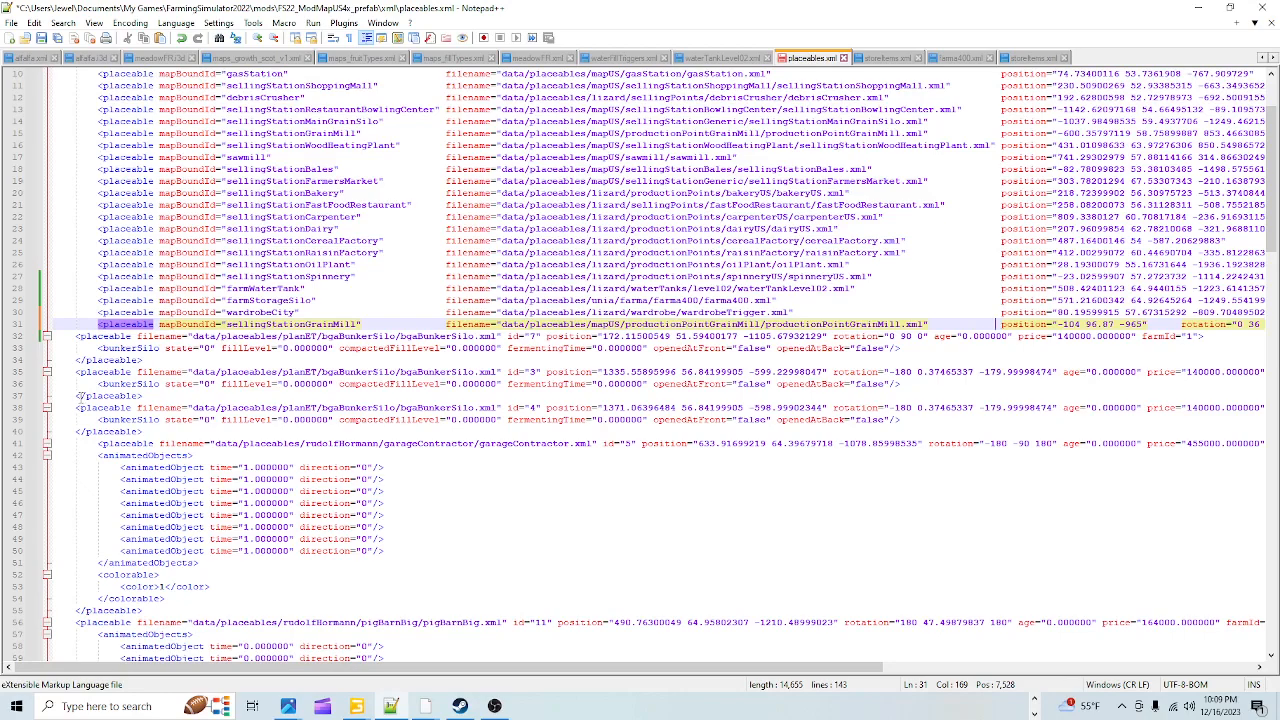
left_click(145, 396)
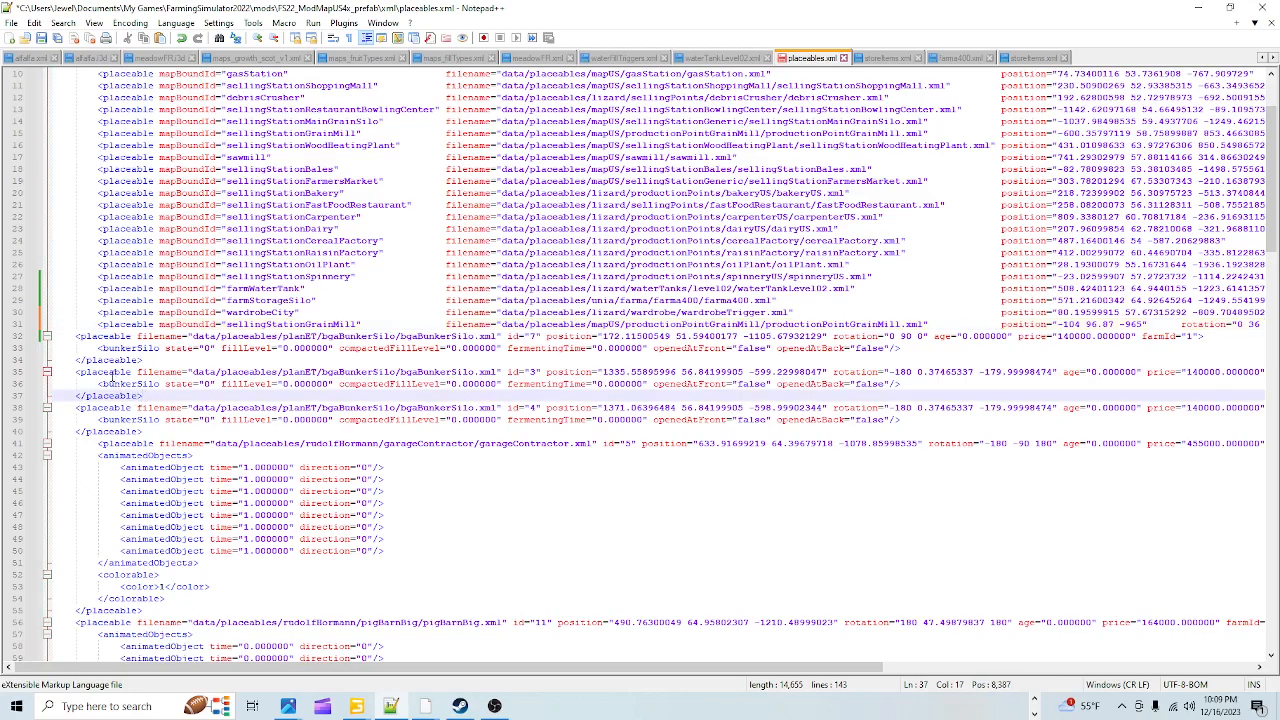
left_click(112, 374)
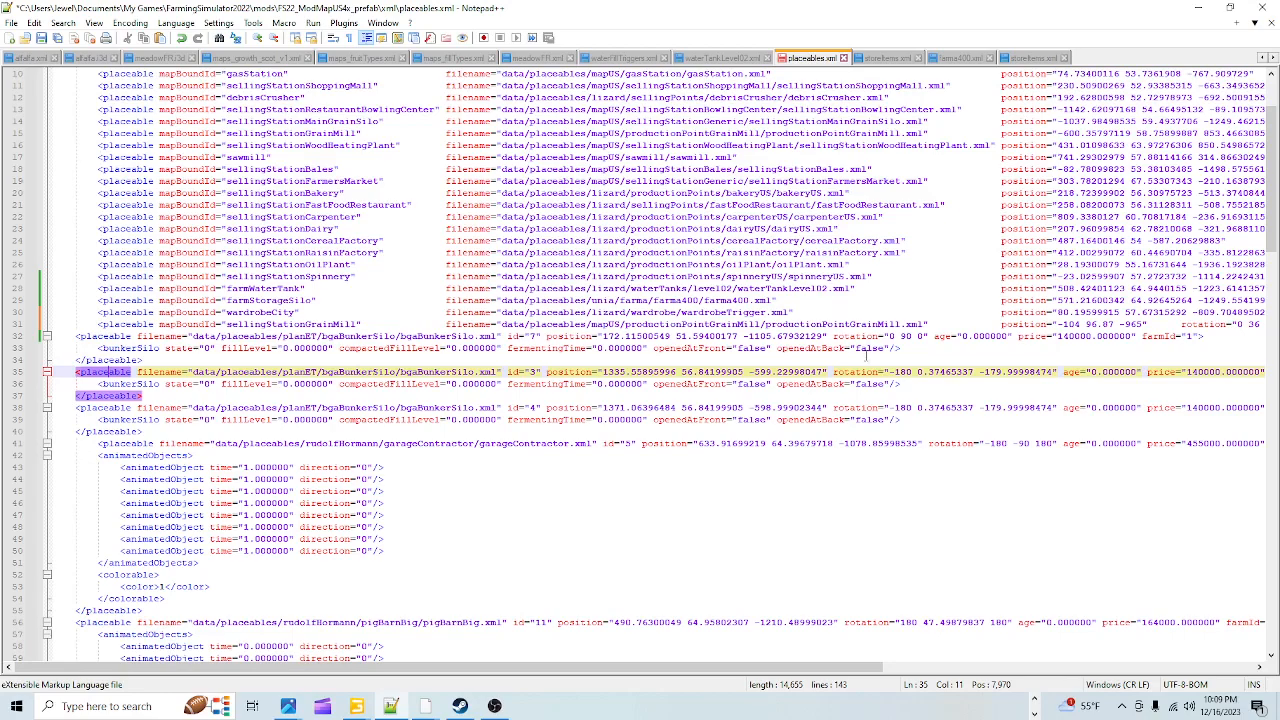
left_click(903, 383)
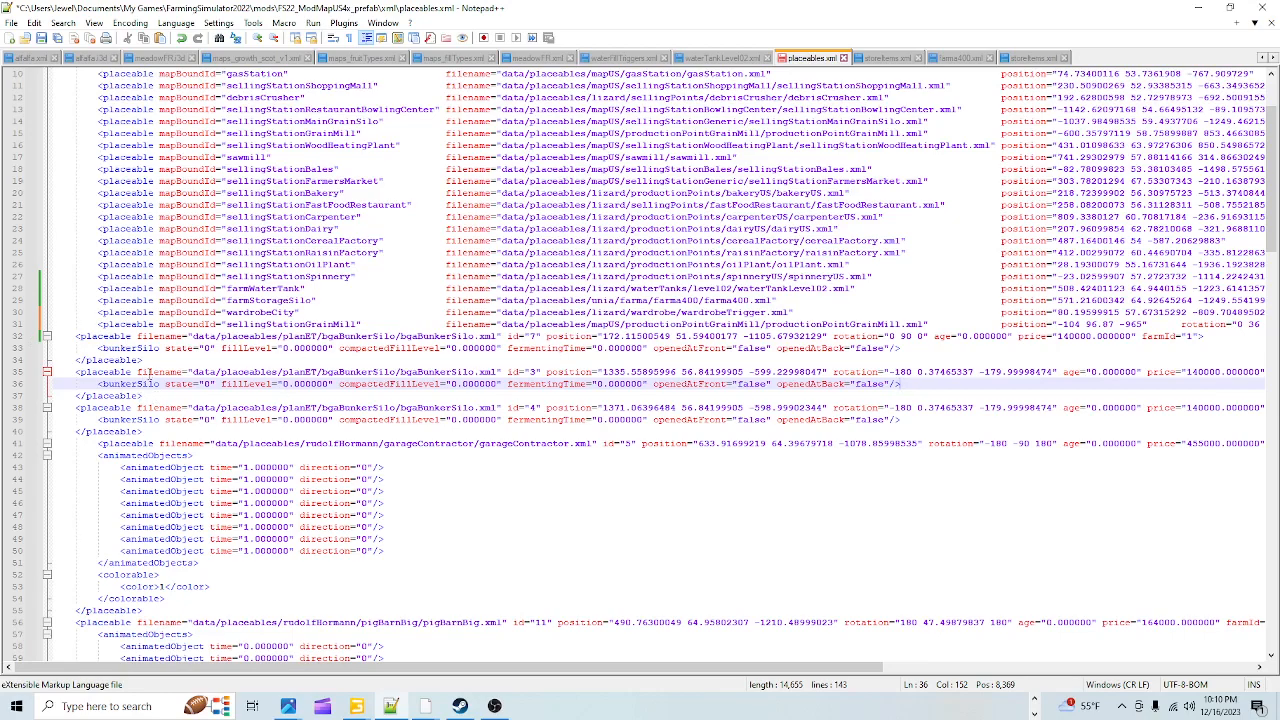
key("Down")
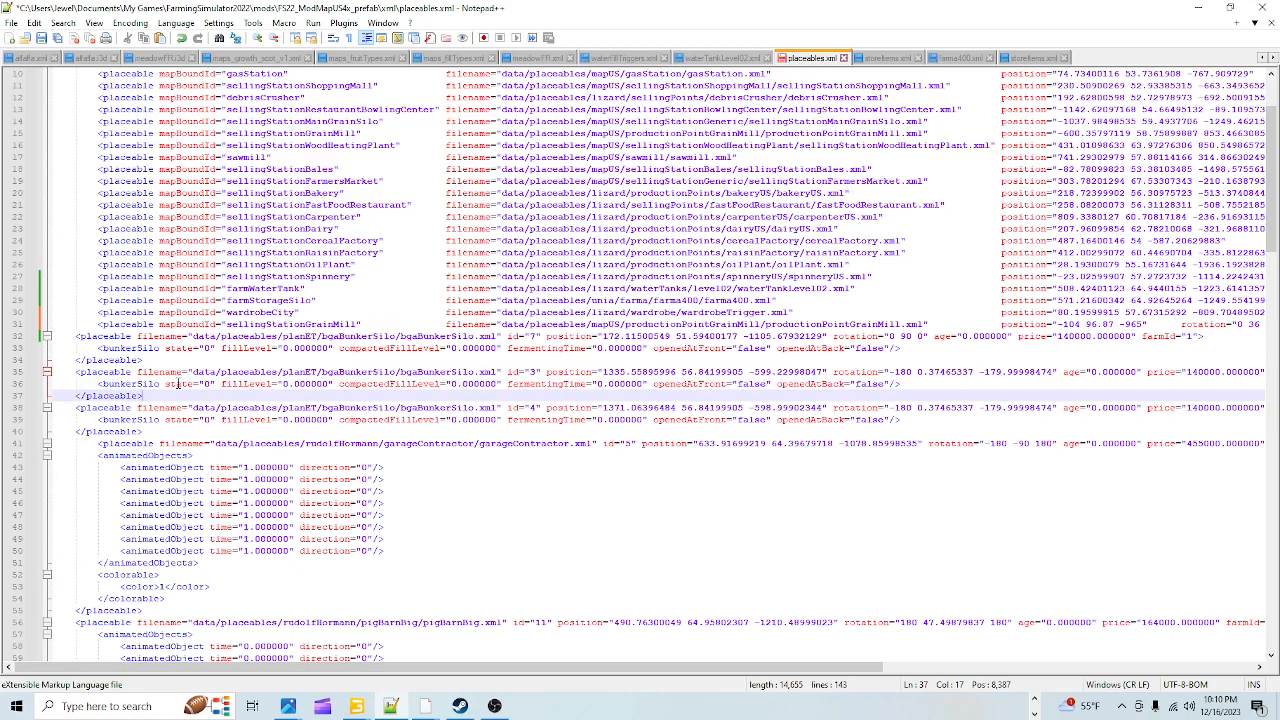
left_click(115, 337)
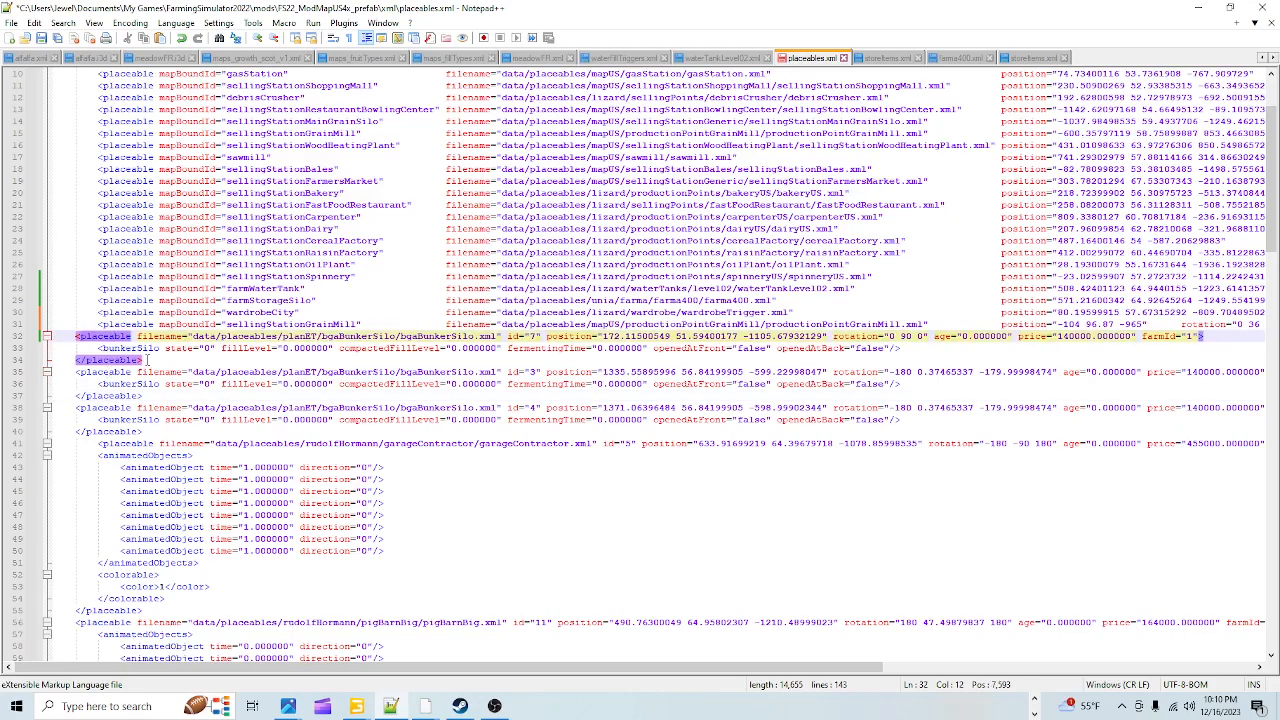
left_click(145, 360)
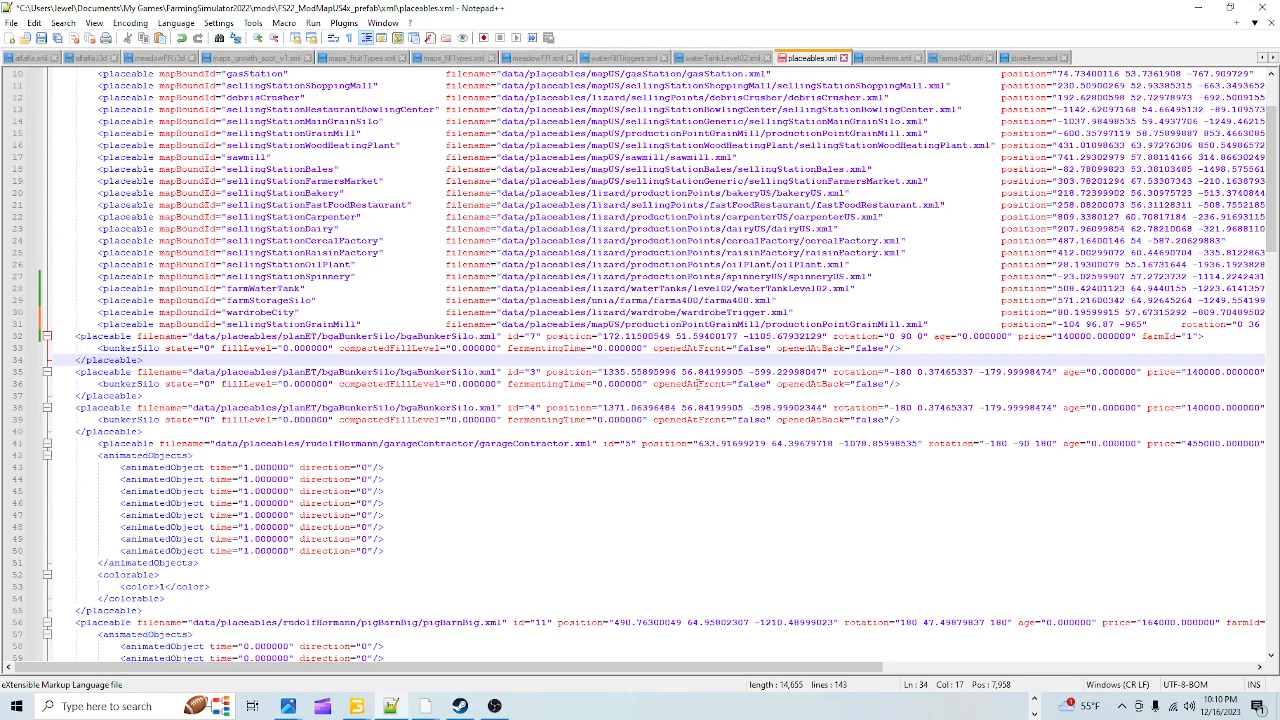
left_click(778, 325)
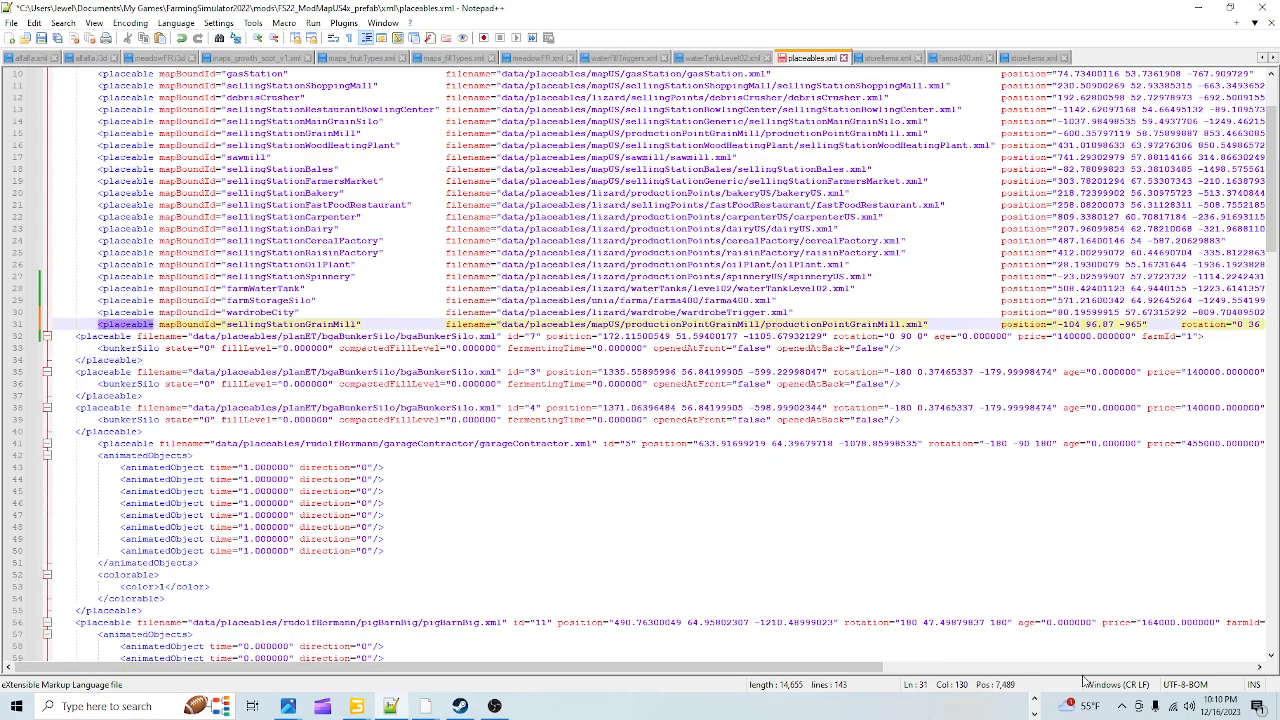
- Switch to File Explorer and browse New Volume (D:) through SteamLibrary, steamapps, common, Farming Simulator 22, data and maps to mapUS
left_click(1033, 699)
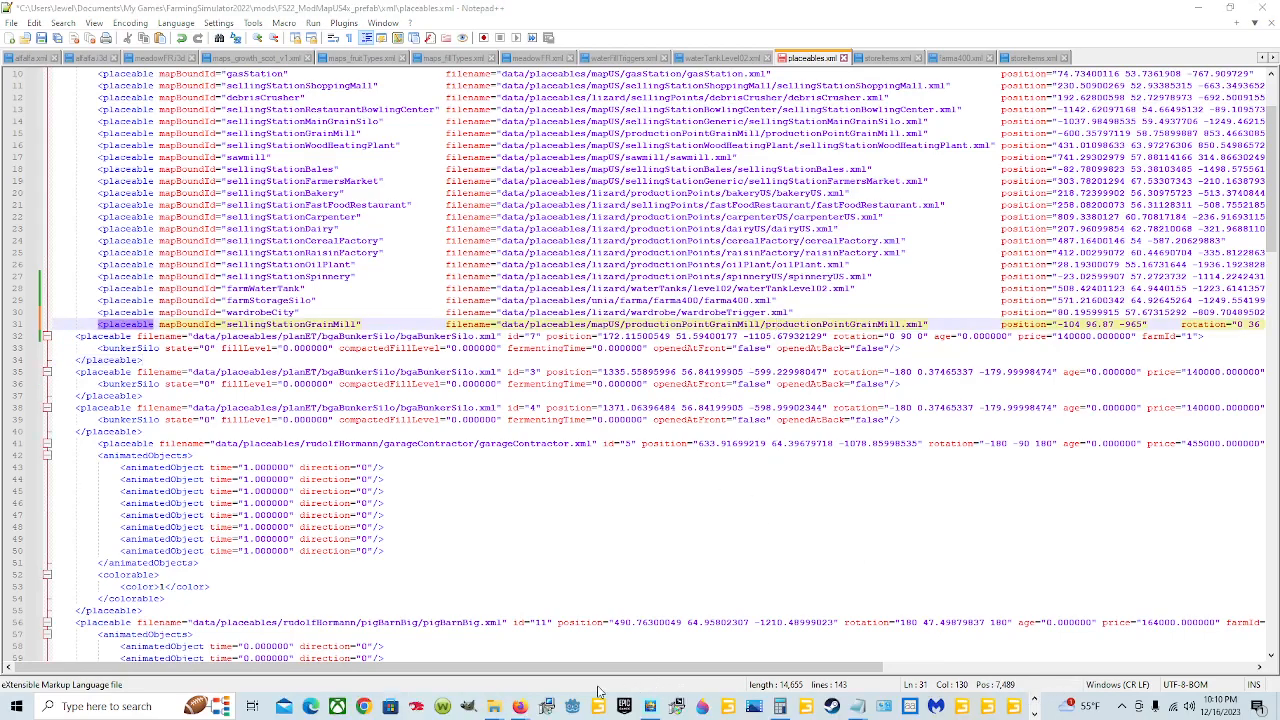
mouse_move(503, 706)
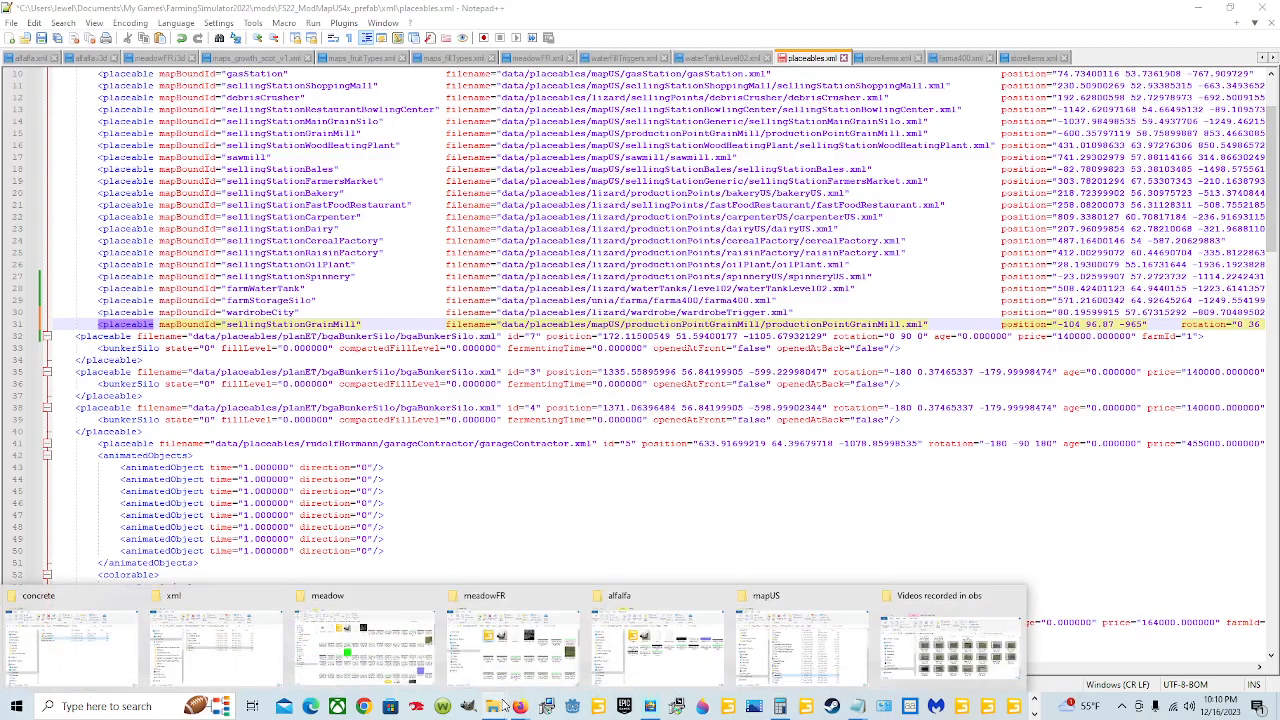
left_click(261, 631)
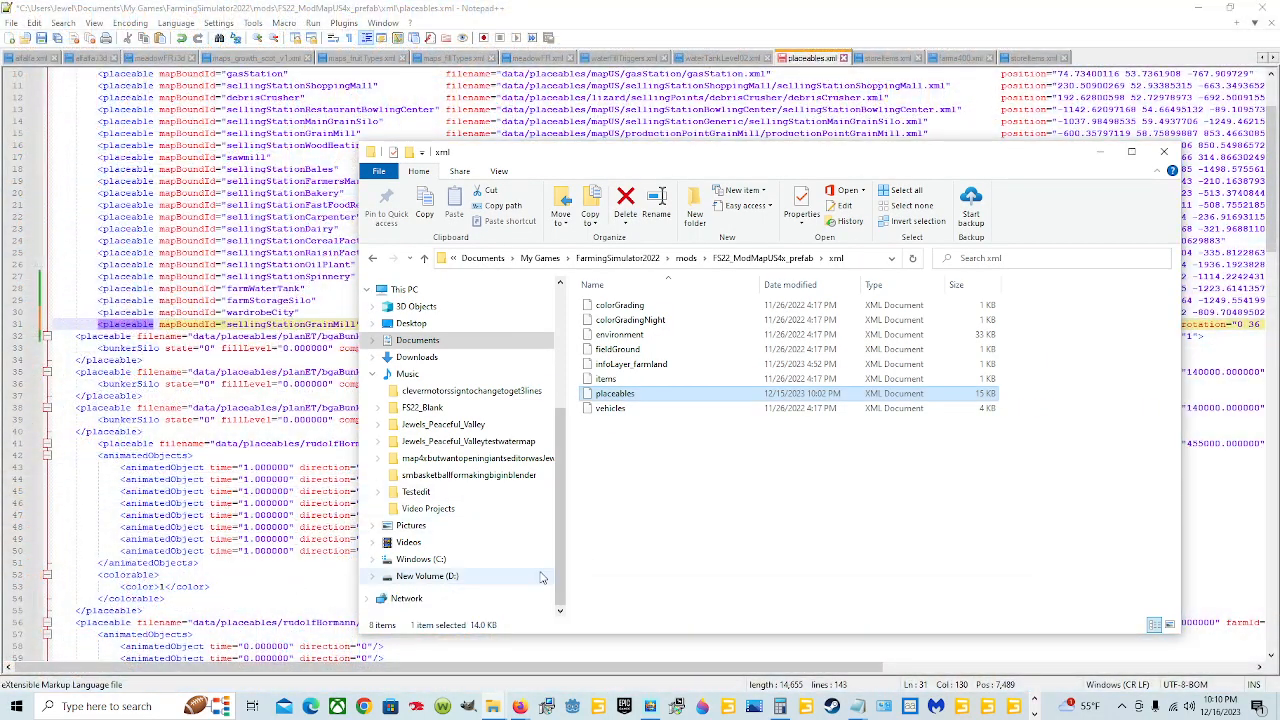
left_click(427, 576)
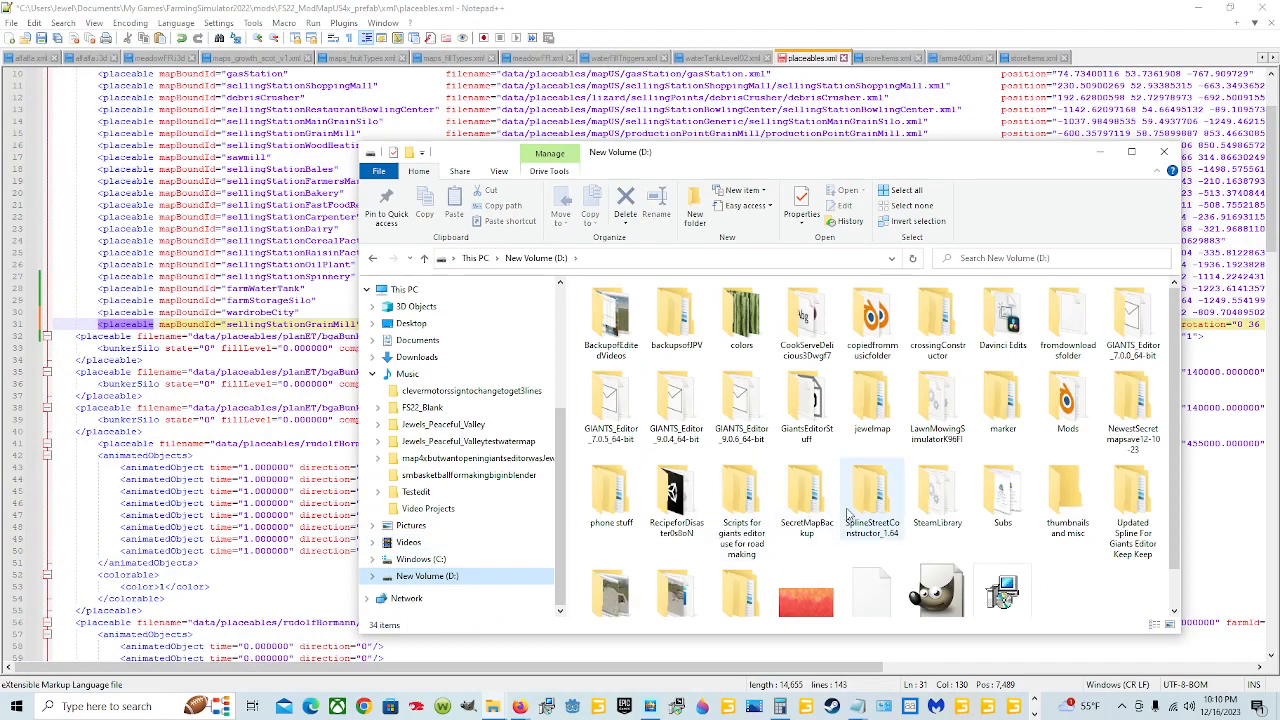
double_click(937, 498)
double_click(645, 309)
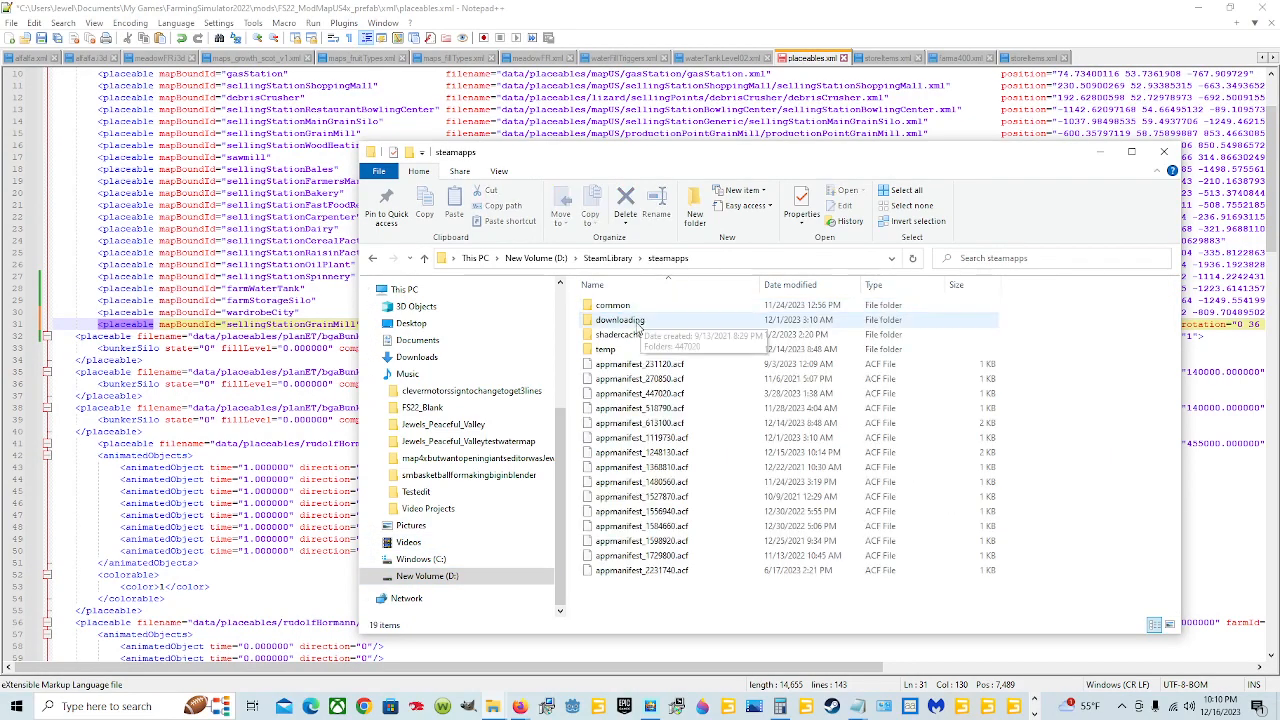
double_click(642, 306)
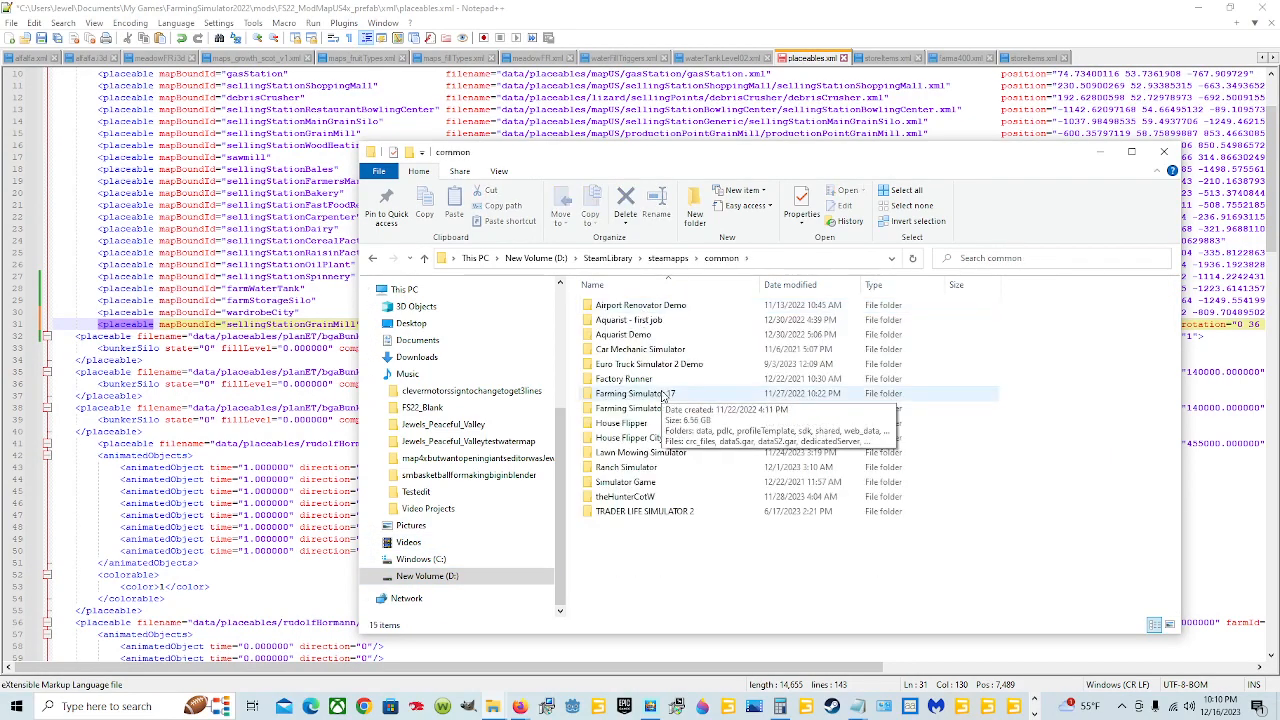
double_click(636, 408)
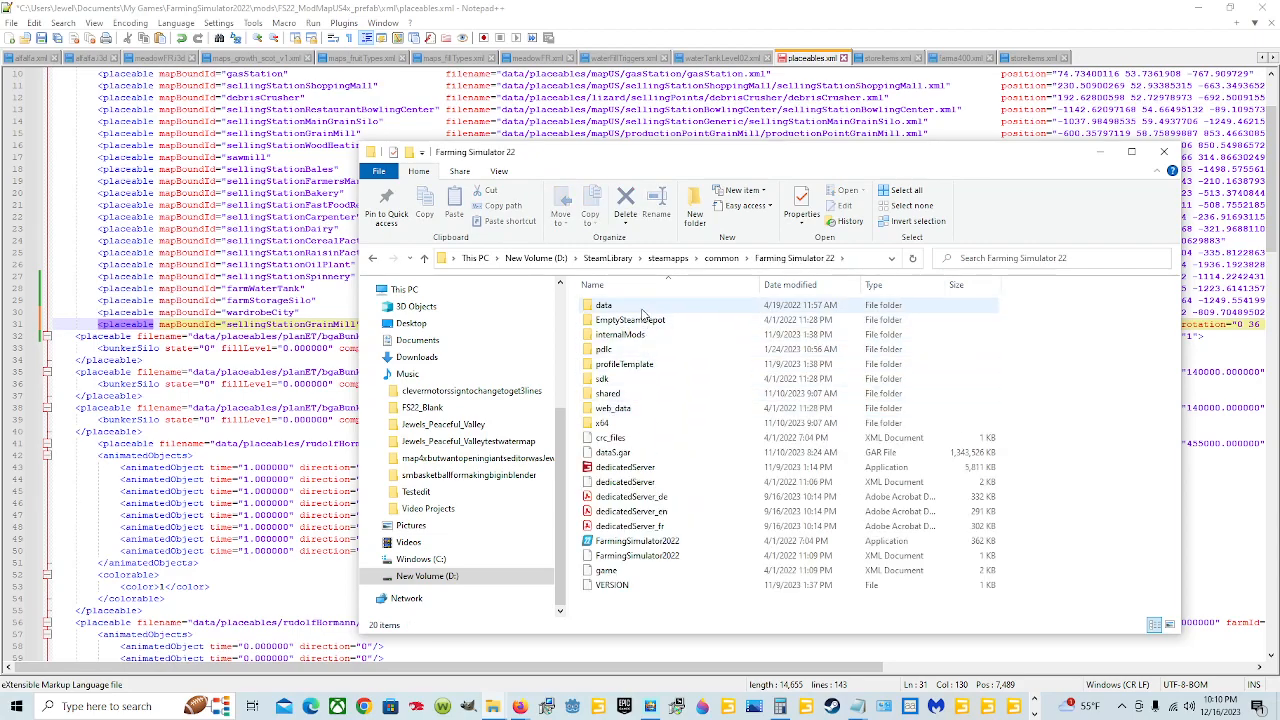
double_click(620, 305)
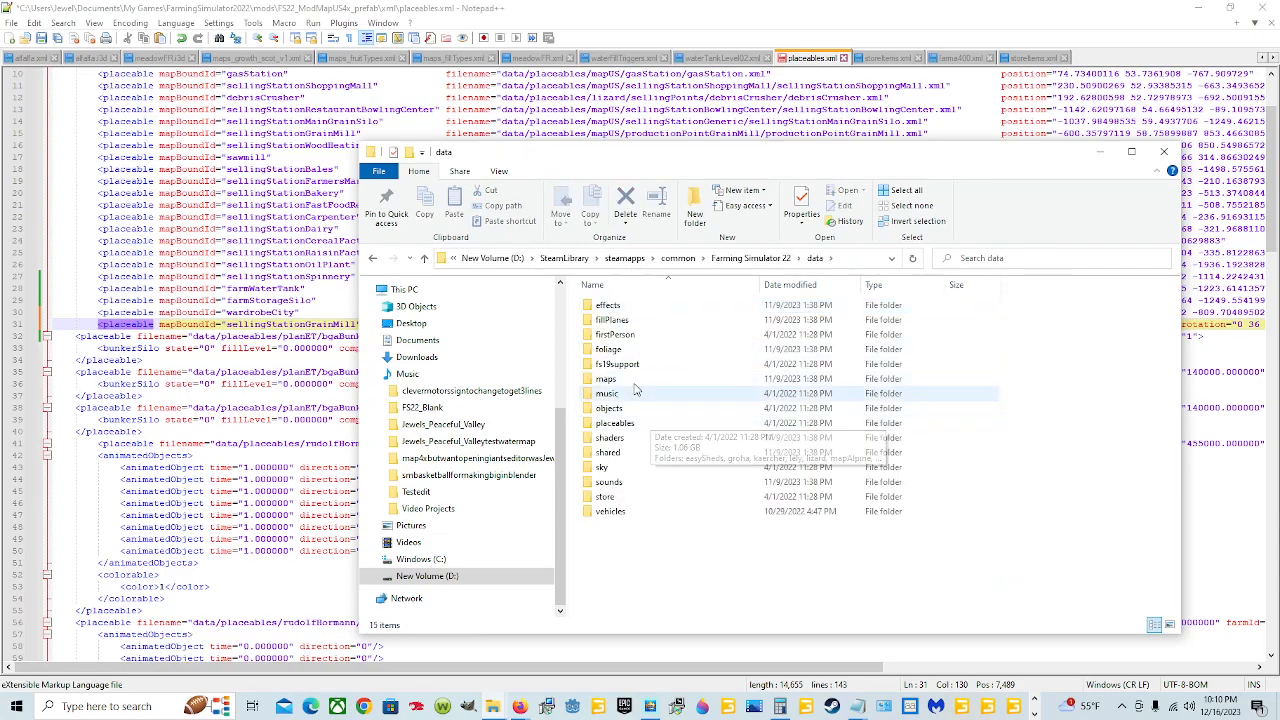
double_click(645, 379)
double_click(645, 341)
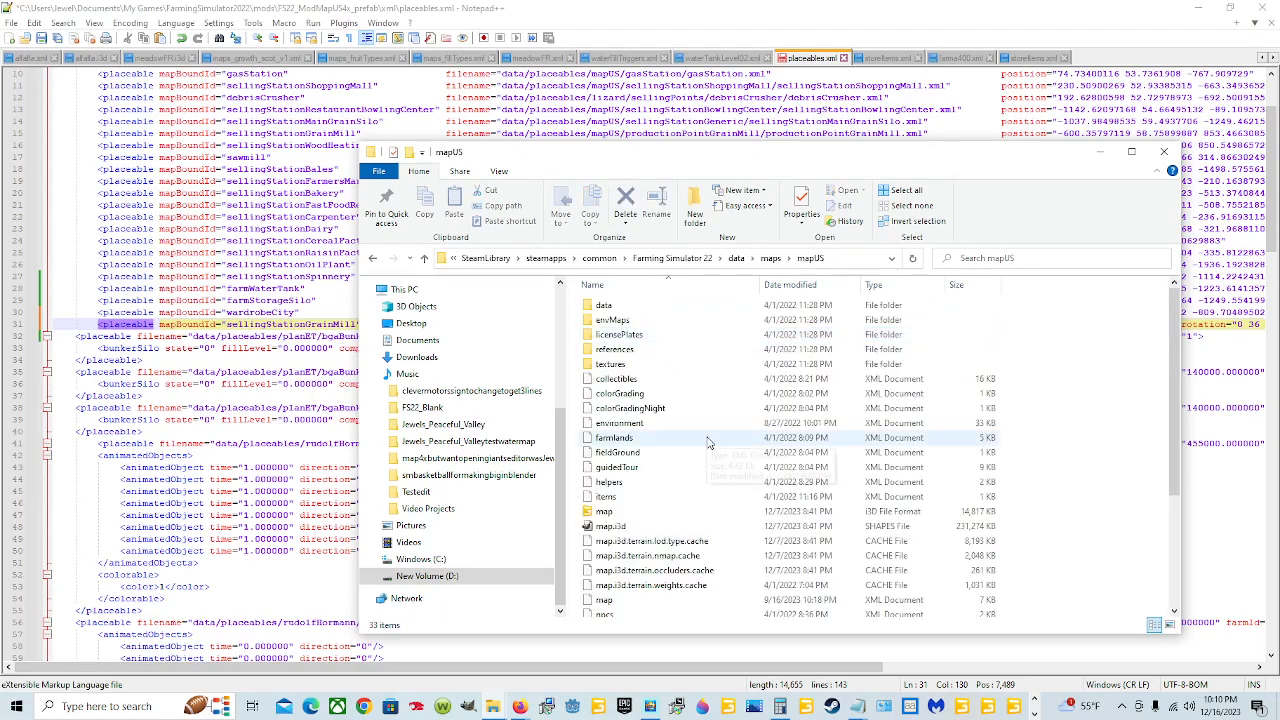
- Open mapUS's storeItems file in Notepad++ and locate the productionPointGrainMill store item
scroll(708, 437, "down", 4)
right_click(645, 565)
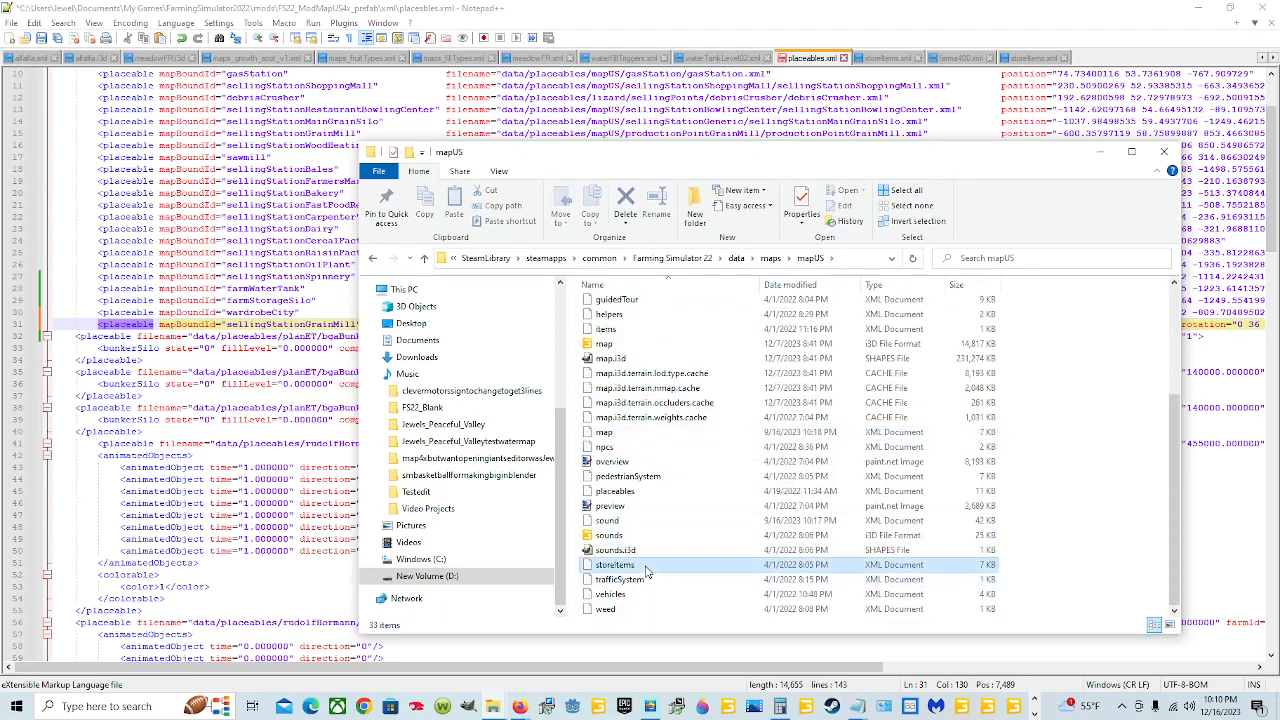
left_click(681, 350)
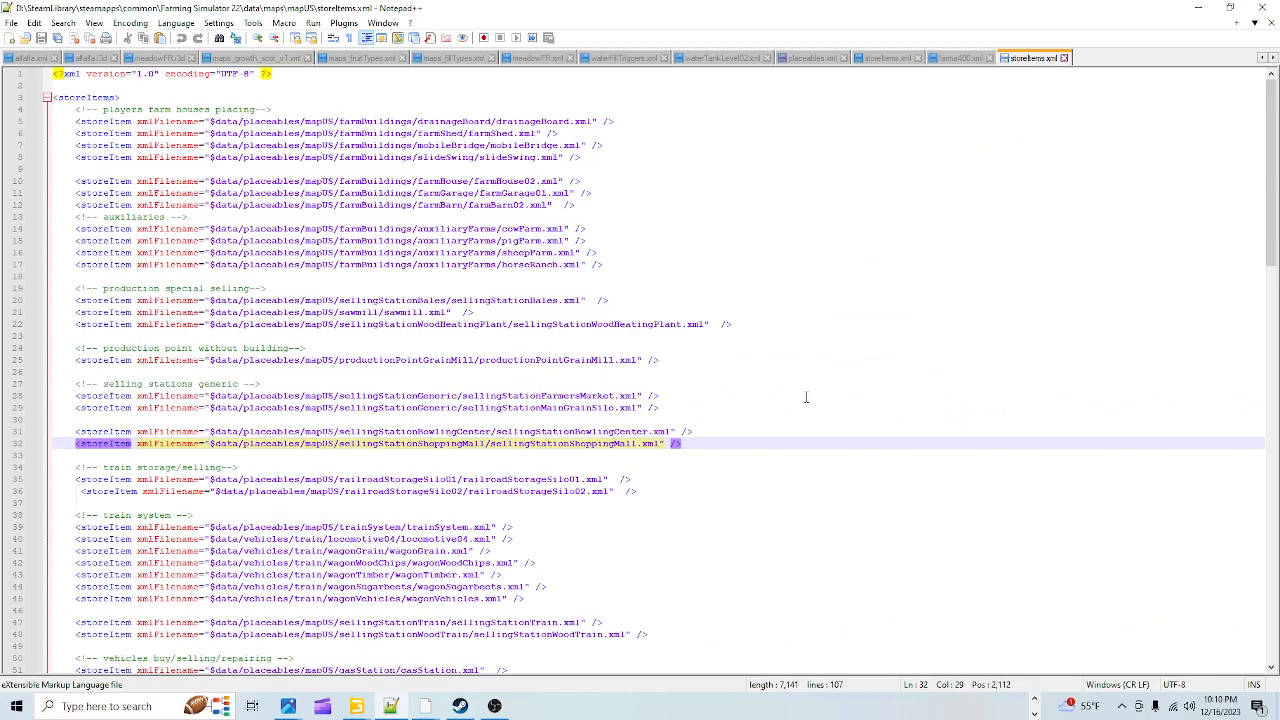
left_click(564, 359)
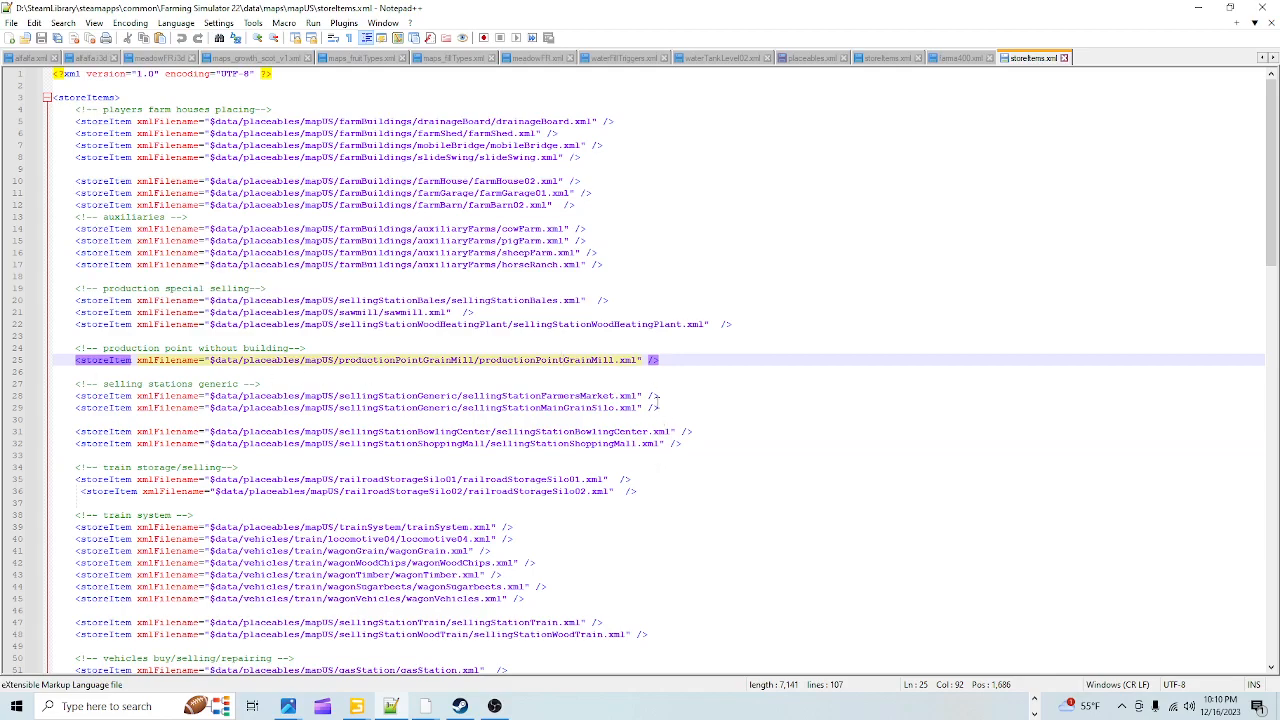
- Copy the productionPointGrainMill store item line from mapUS's storeItems.xml and close that file
left_click(662, 359)
left_click_drag(663, 359, 30, 369)
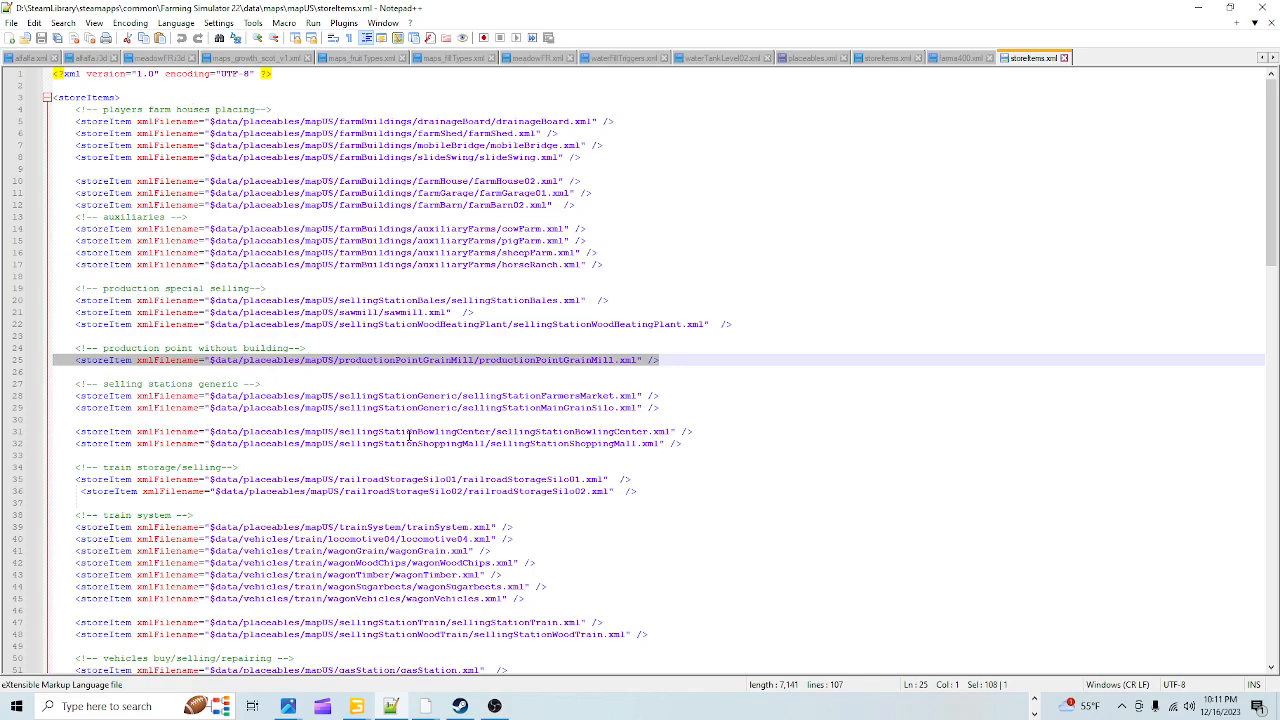
right_click(409, 365)
left_click(455, 385)
left_click(723, 408)
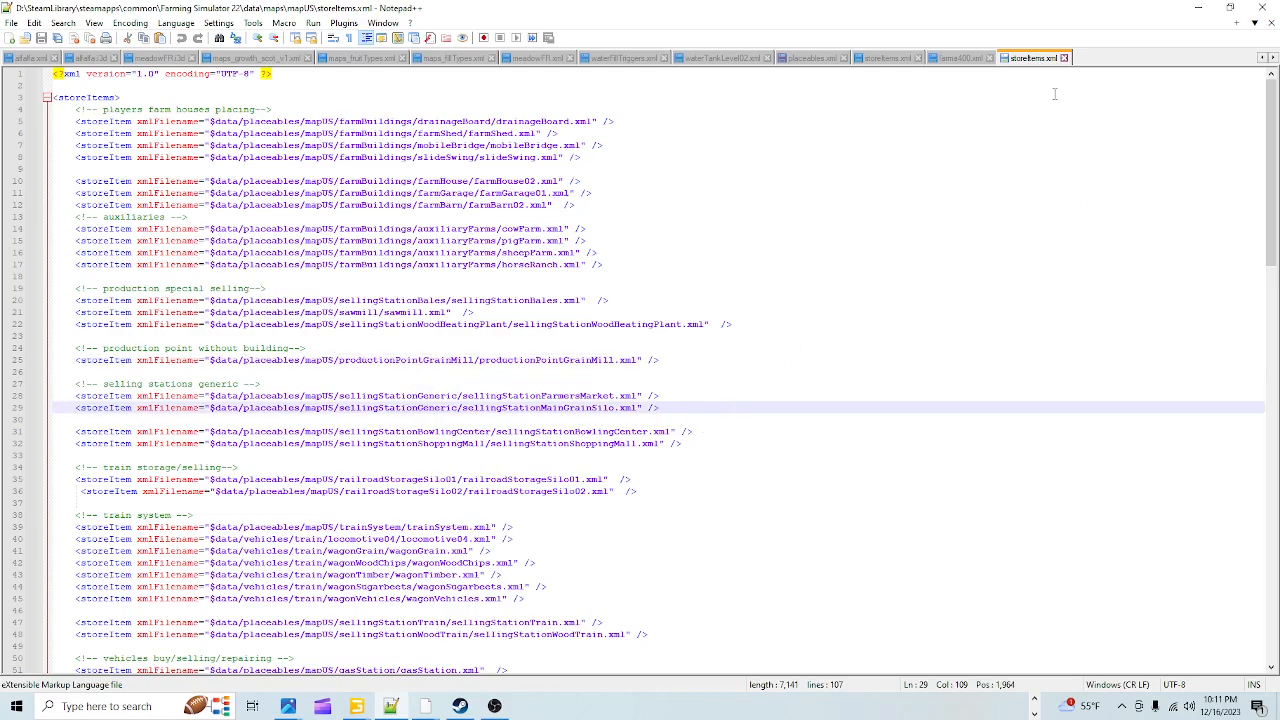
left_click(1064, 58)
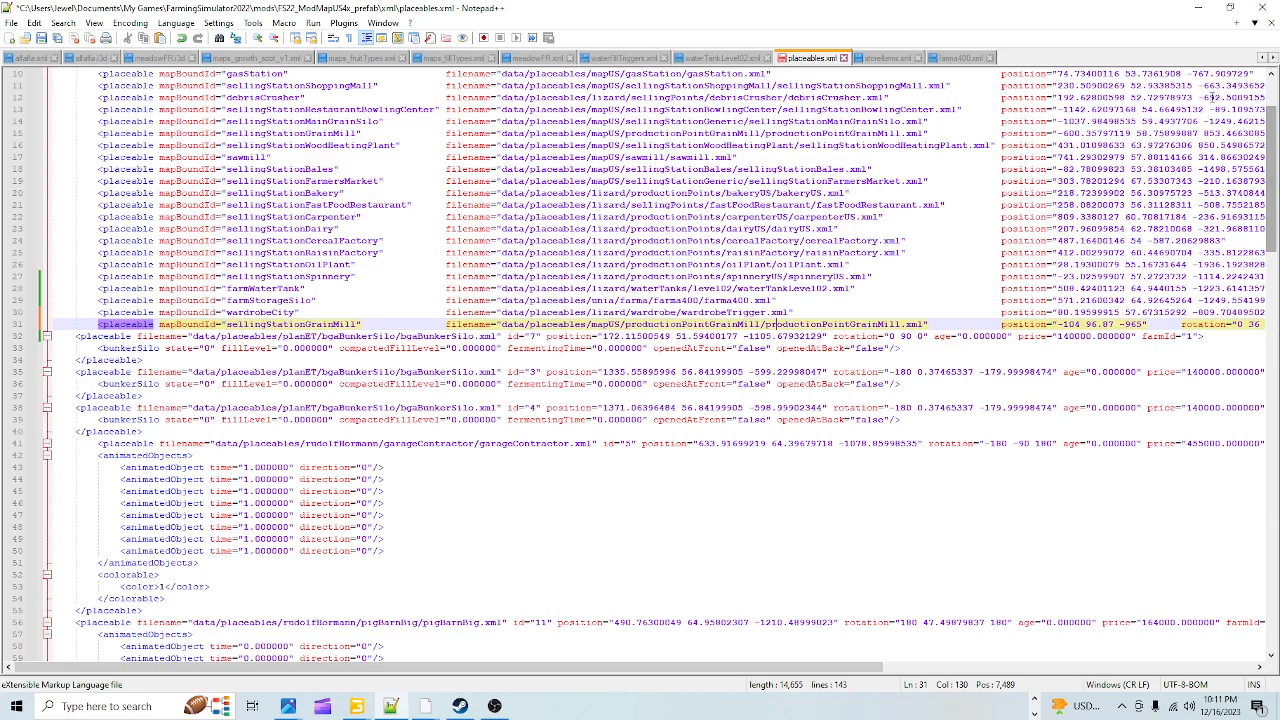
- Switch to File Explorer and browse Documents through My Games, FarmingSimulator2022 and mods to FS22_ModMapUS4x_prefab, selecting its storeItems file
left_click(1198, 7)
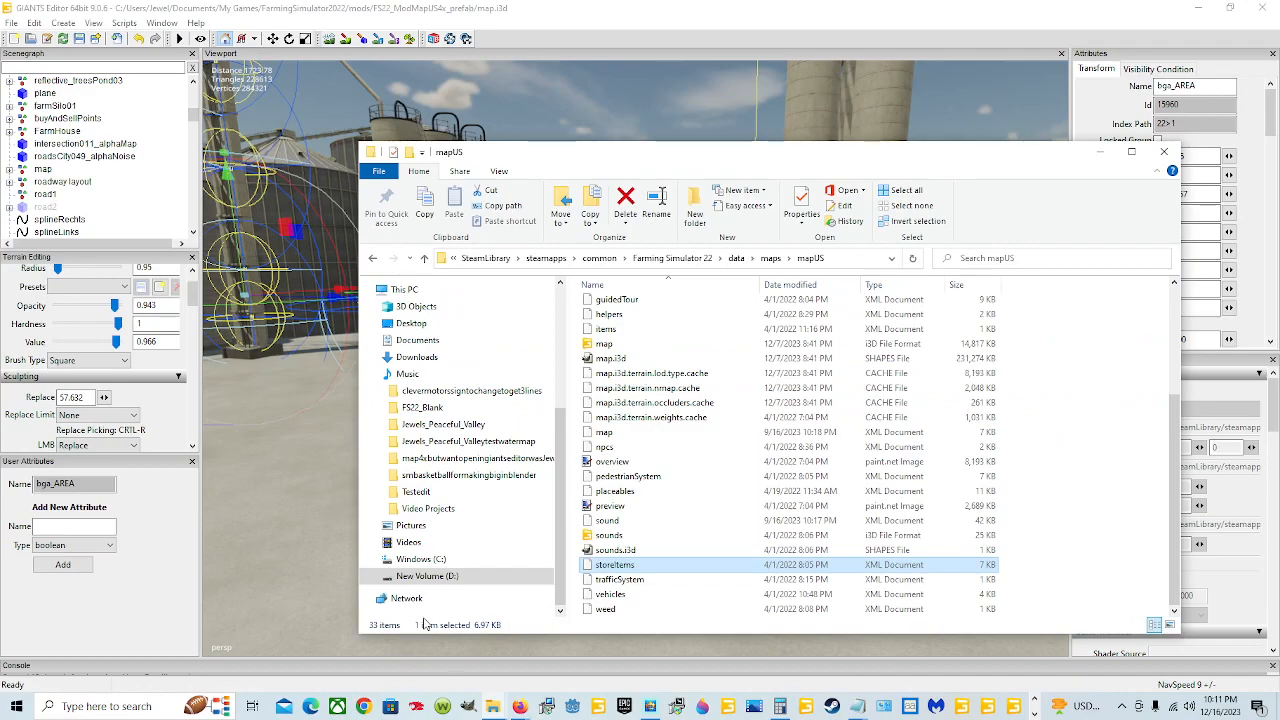
left_click(417, 340)
double_click(768, 400)
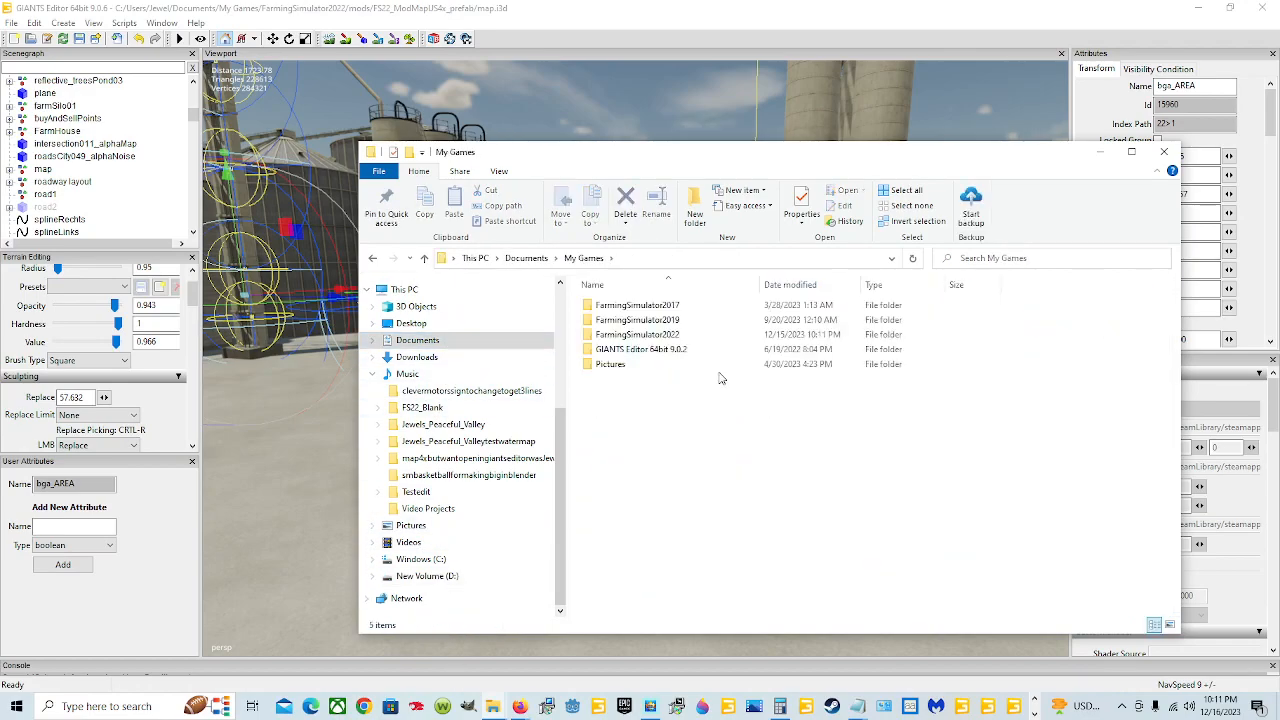
double_click(650, 335)
scroll(655, 438, "down", 8)
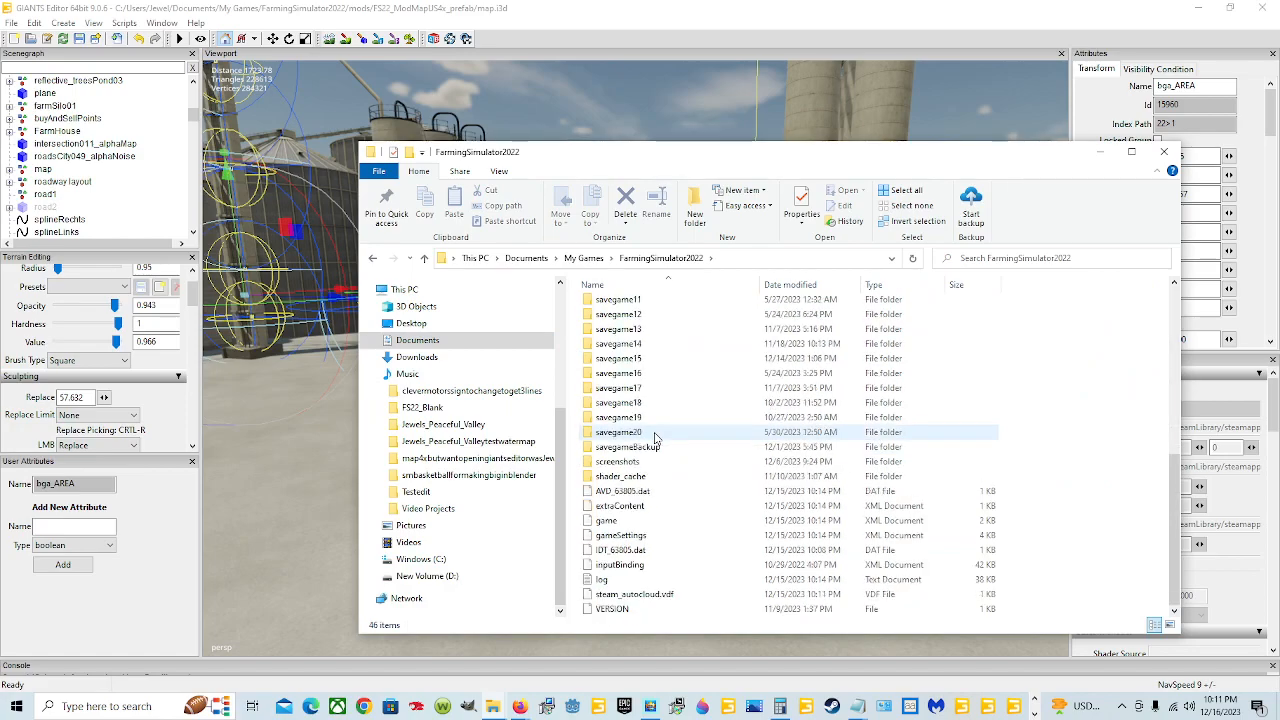
scroll(688, 532, "up", 5)
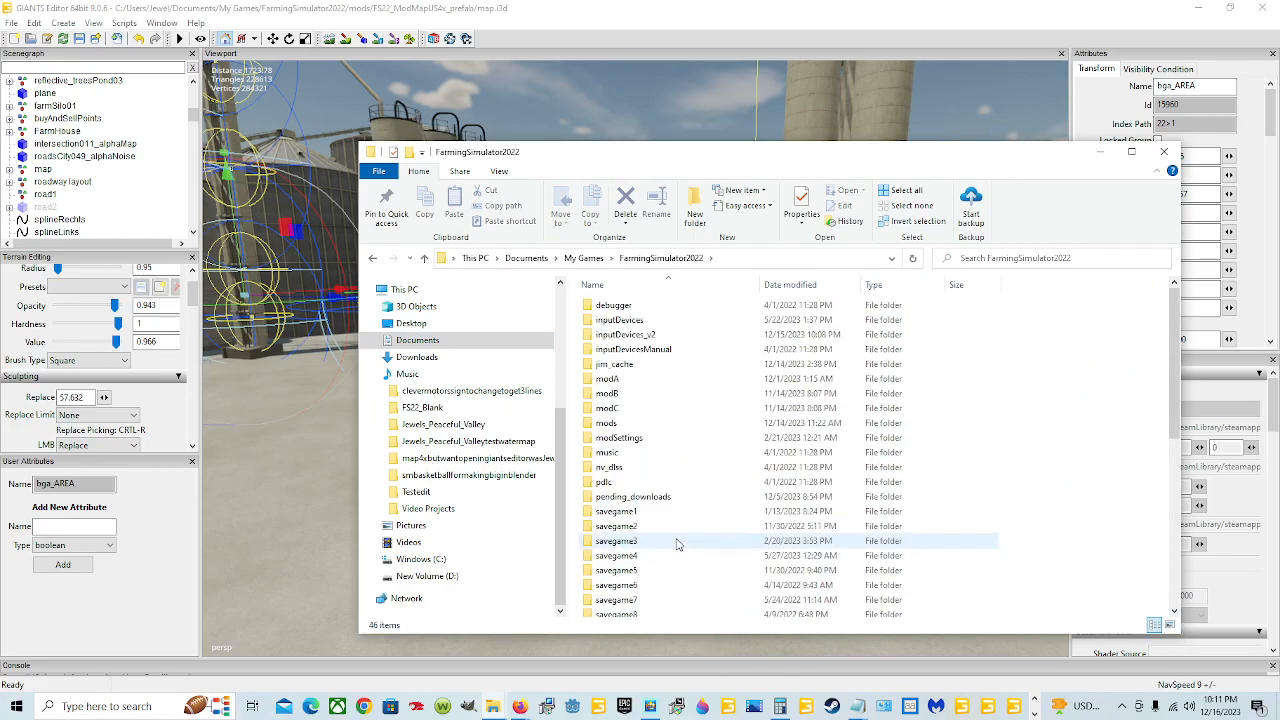
double_click(649, 434)
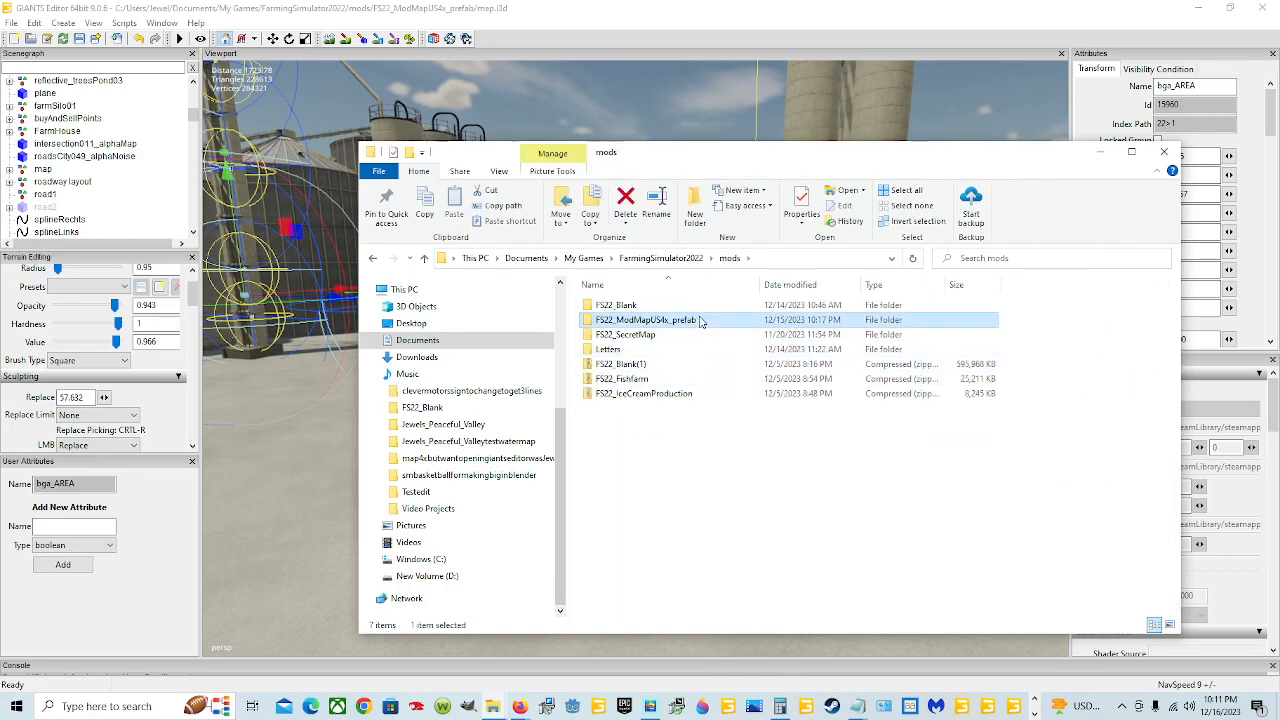
double_click(697, 320)
scroll(818, 508, "down", 6)
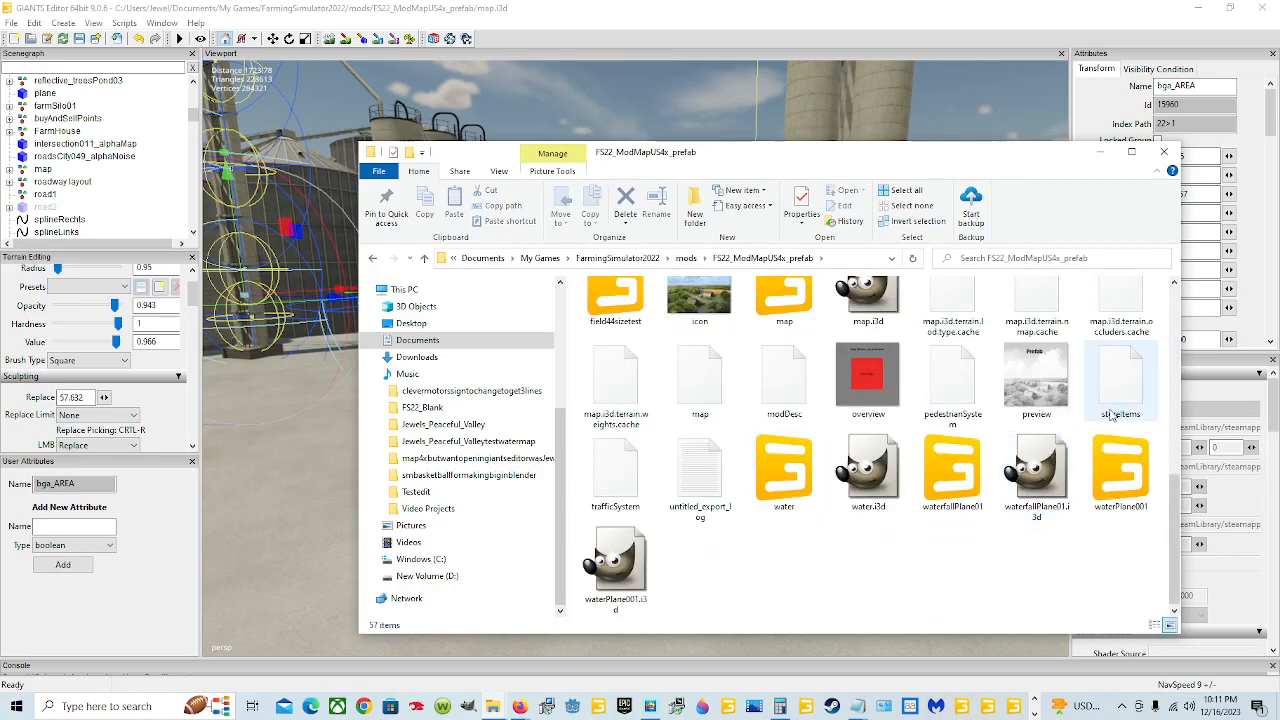
left_click(1120, 380)
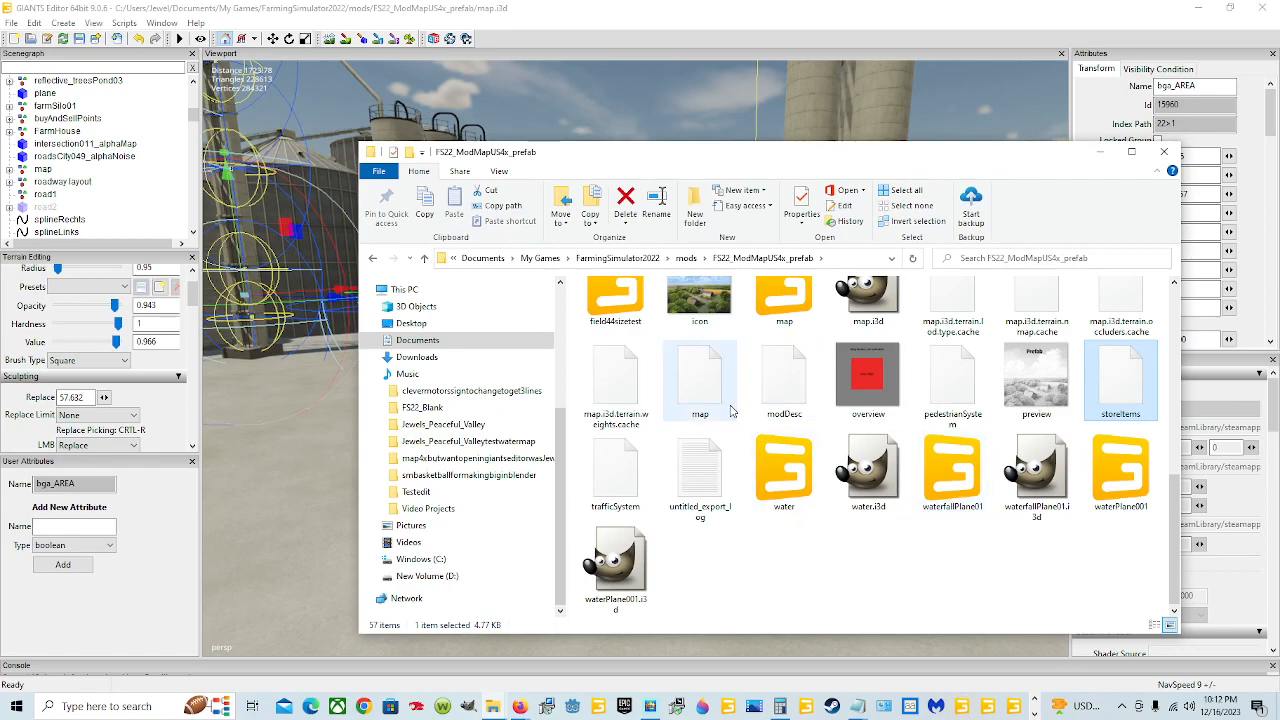
- Open modDesc from the FS22_ModMapUS4x_prefab folder in Notepad++ and examine how its sellingStationVehicles store item is written
scroll(814, 526, "up", 10)
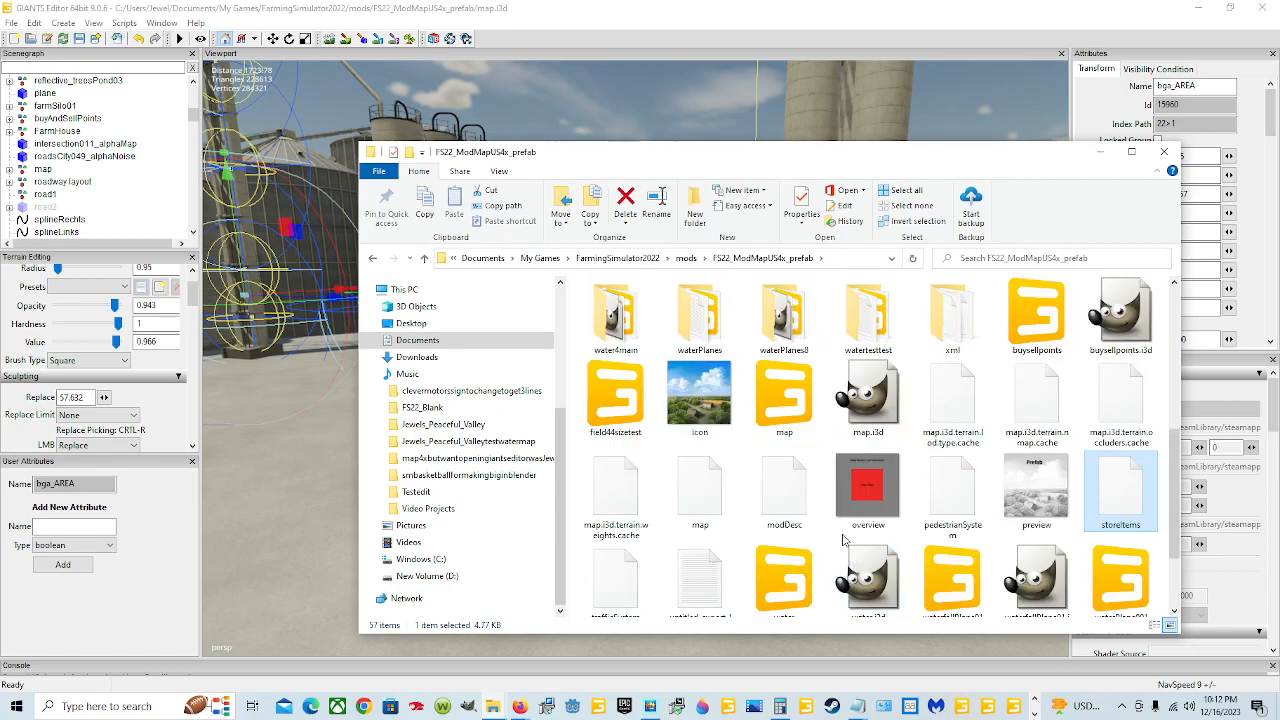
scroll(855, 540, "down", 2)
scroll(851, 560, "up", 2)
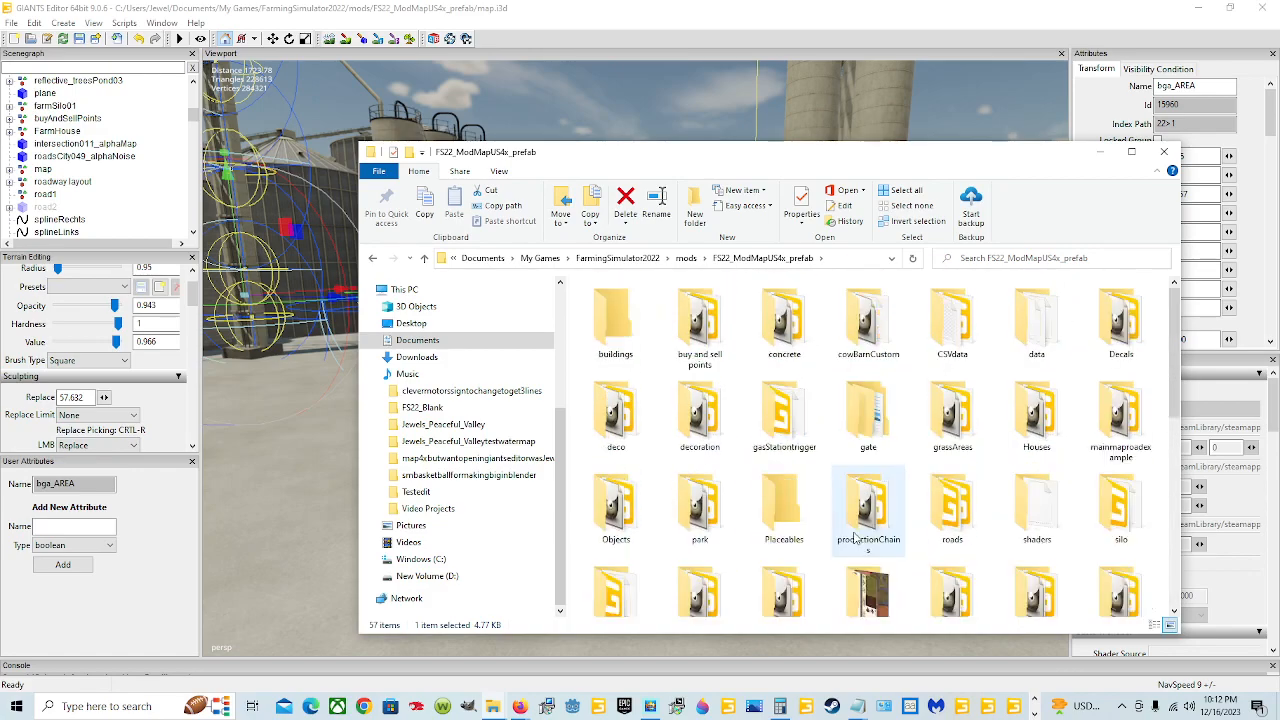
left_click(764, 258)
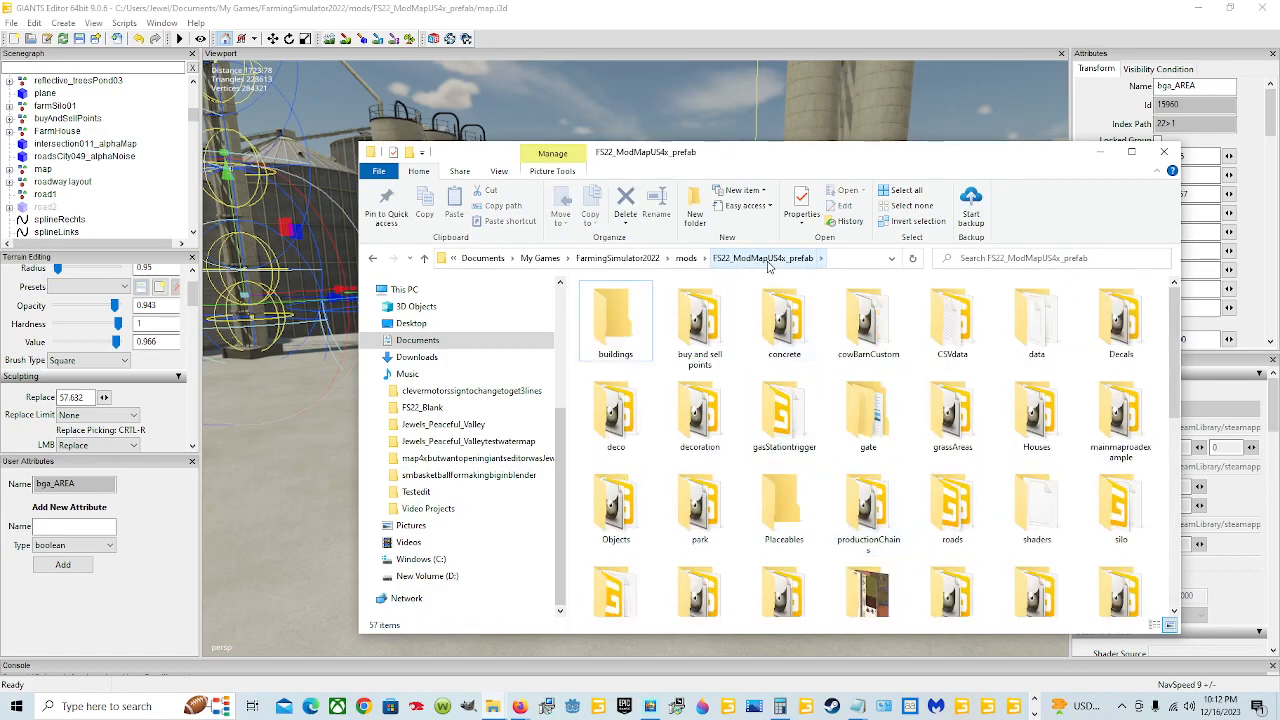
left_click(686, 258)
double_click(646, 320)
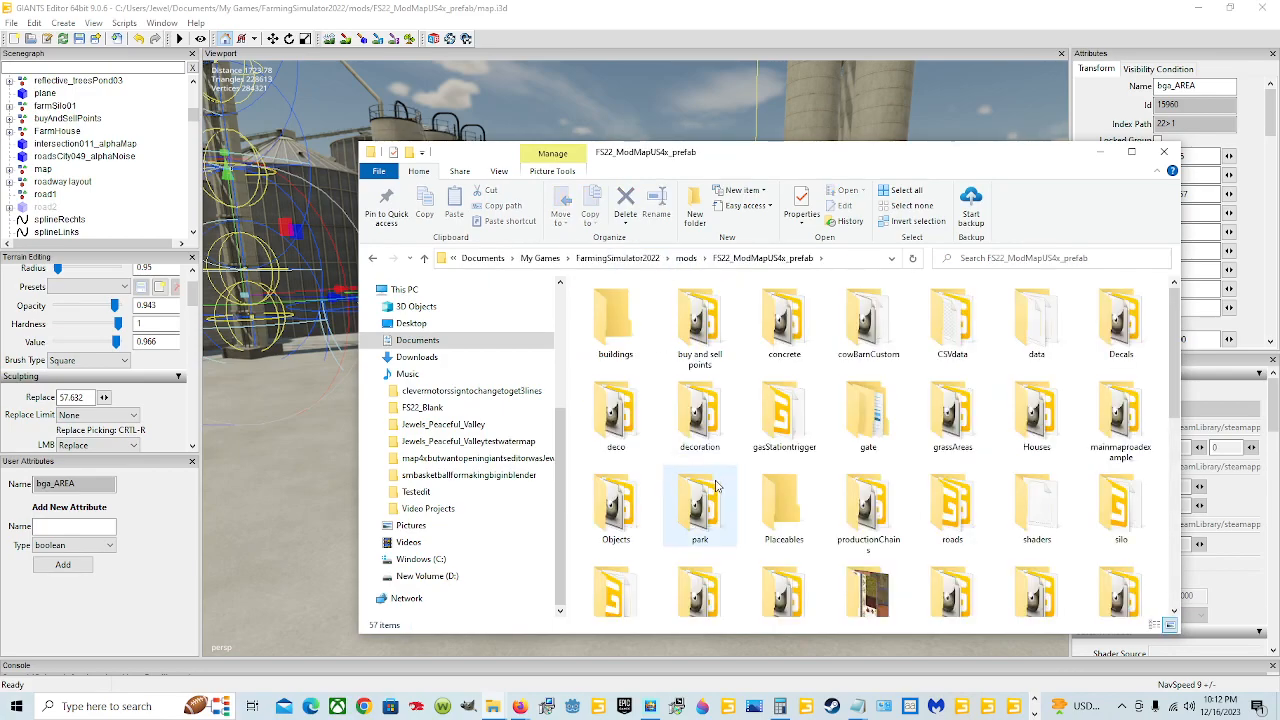
scroll(732, 474, "down", 5)
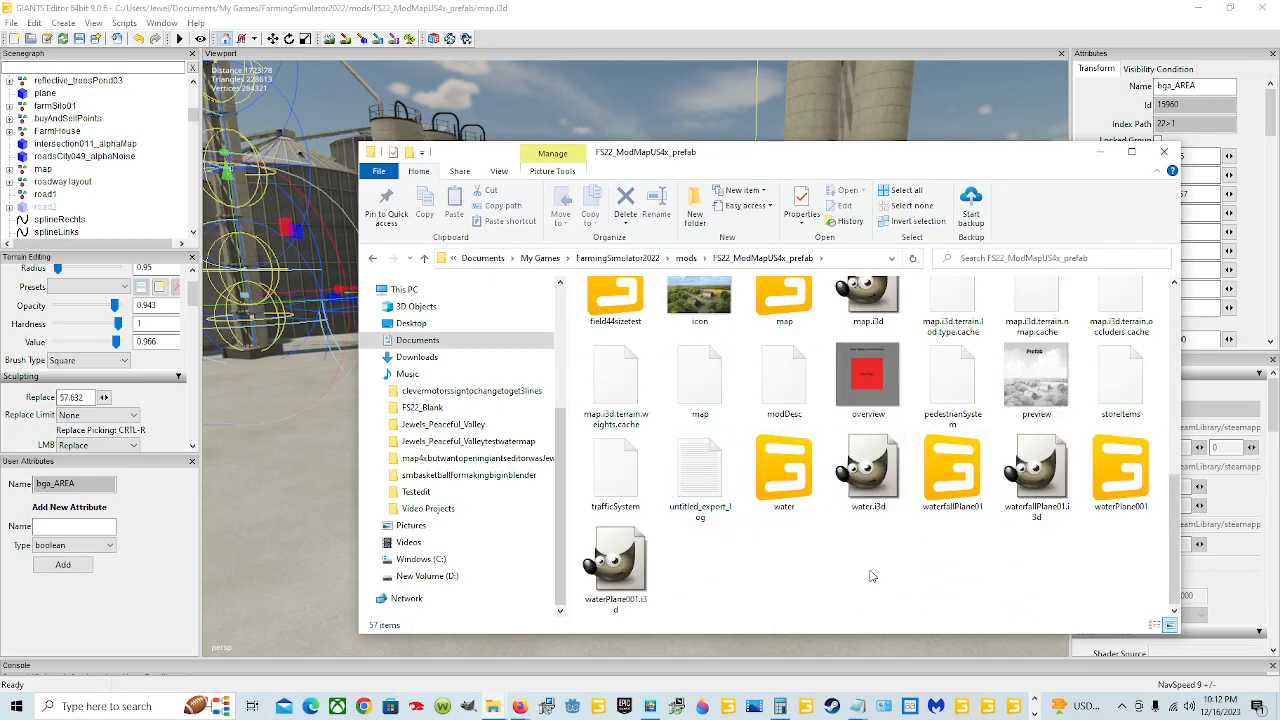
left_click(782, 393)
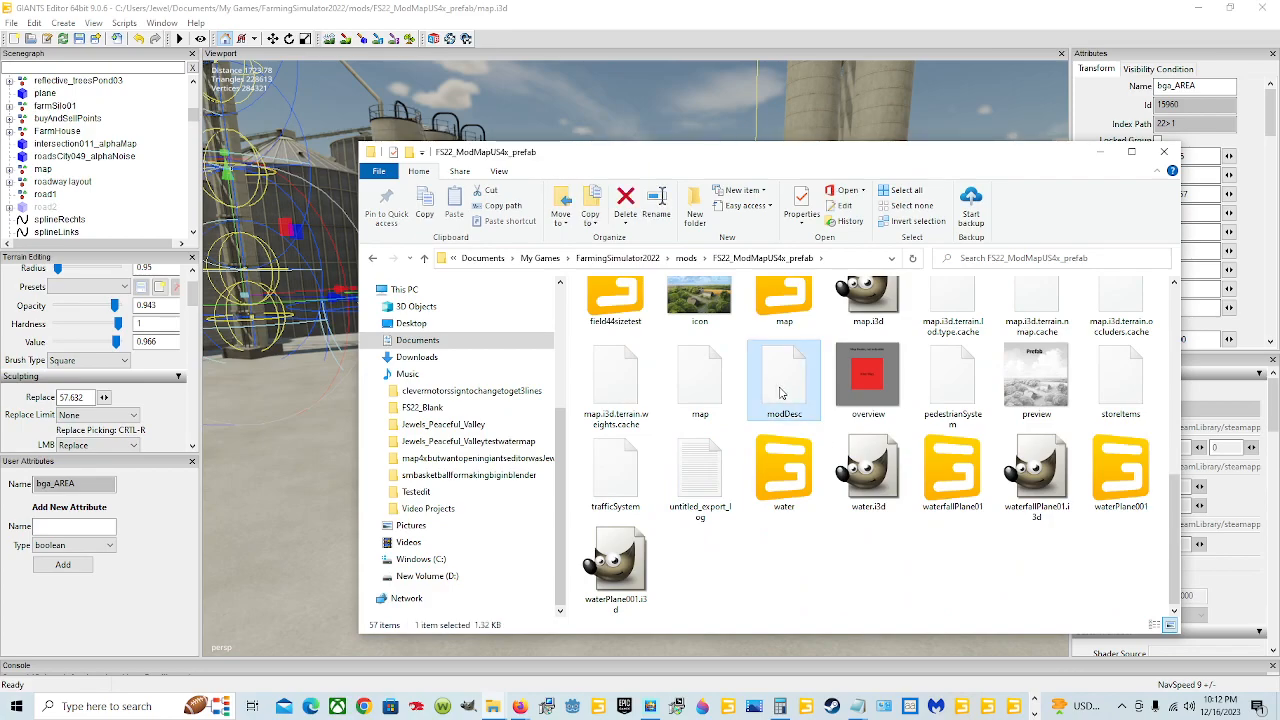
right_click(780, 393)
left_click(818, 443)
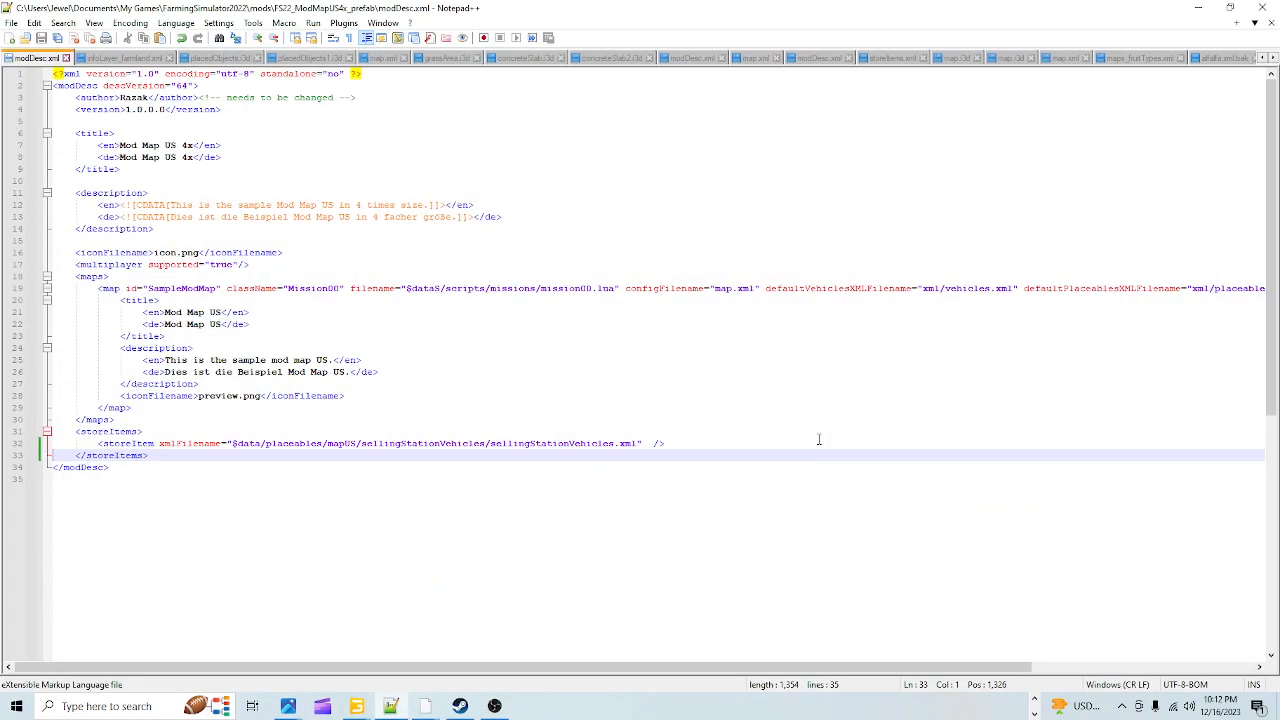
left_click_drag(680, 447, 50, 448)
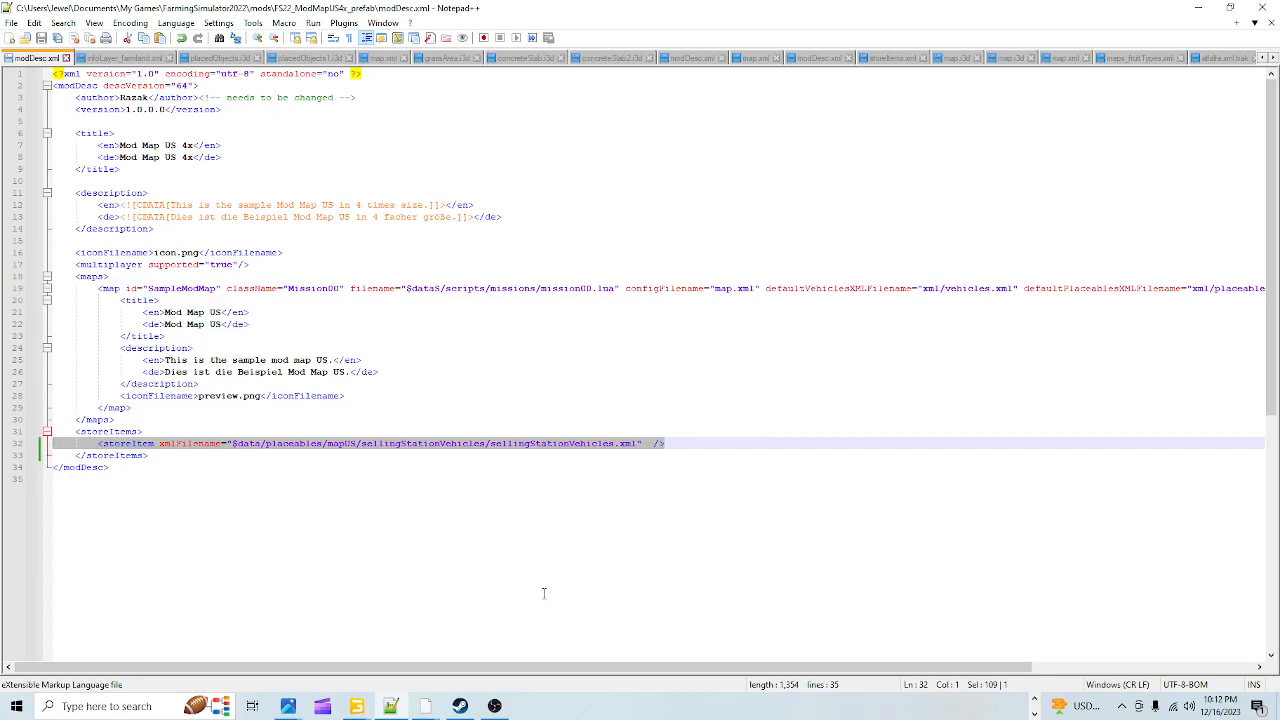
- Return to the FS22_ModMapUS4x_prefab folder and open its storeItems file in Notepad++
left_click(1198, 7)
left_click(1119, 397)
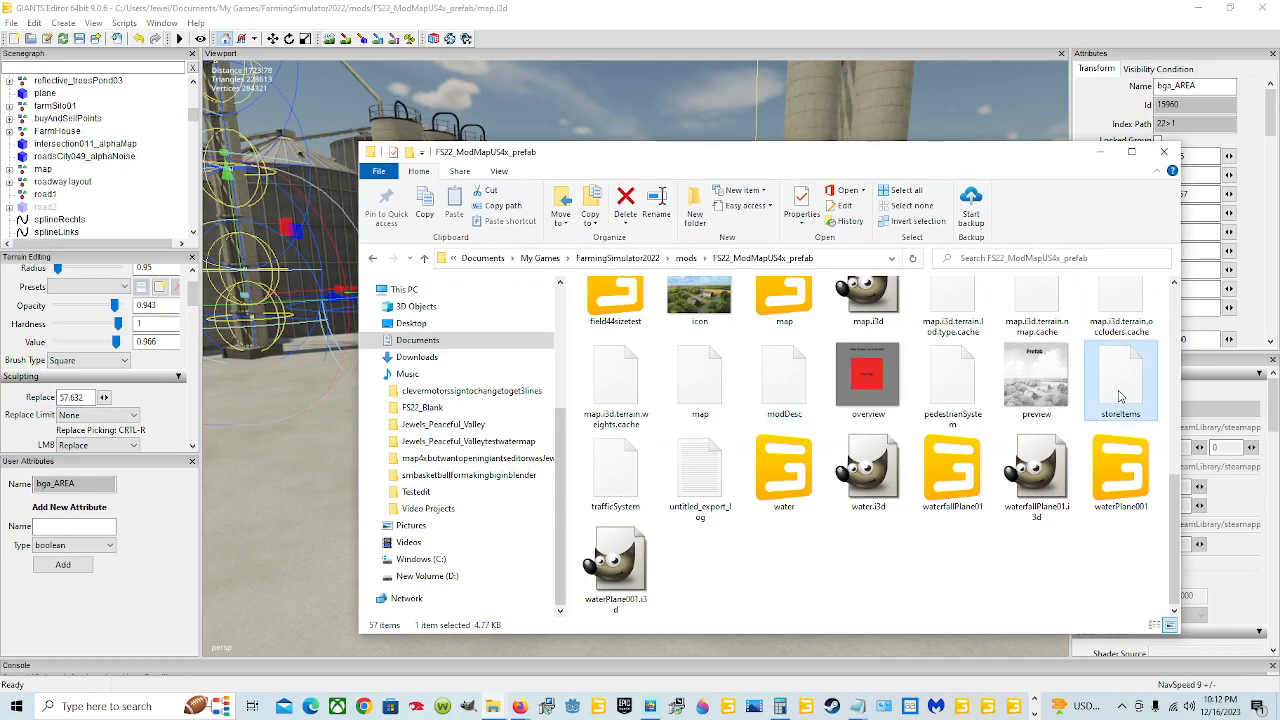
scroll(1110, 430, "up", 5)
scroll(1160, 472, "down", 5)
right_click(1118, 402)
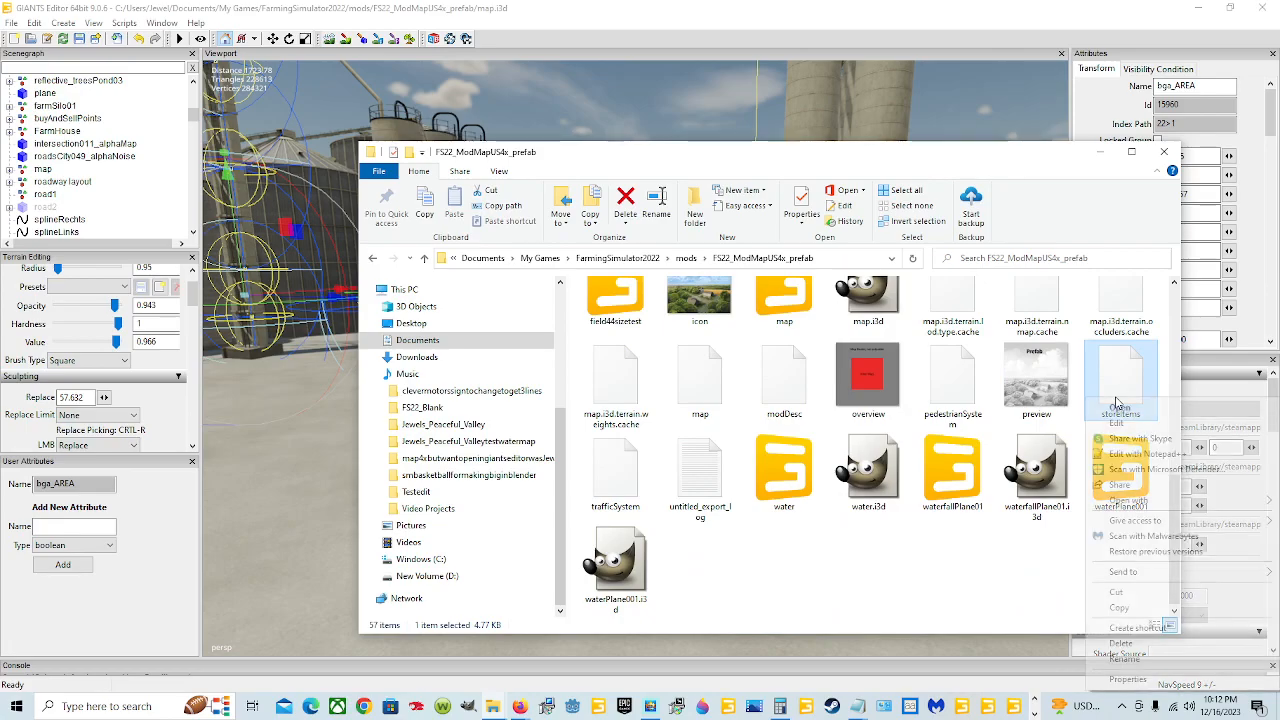
left_click(1143, 455)
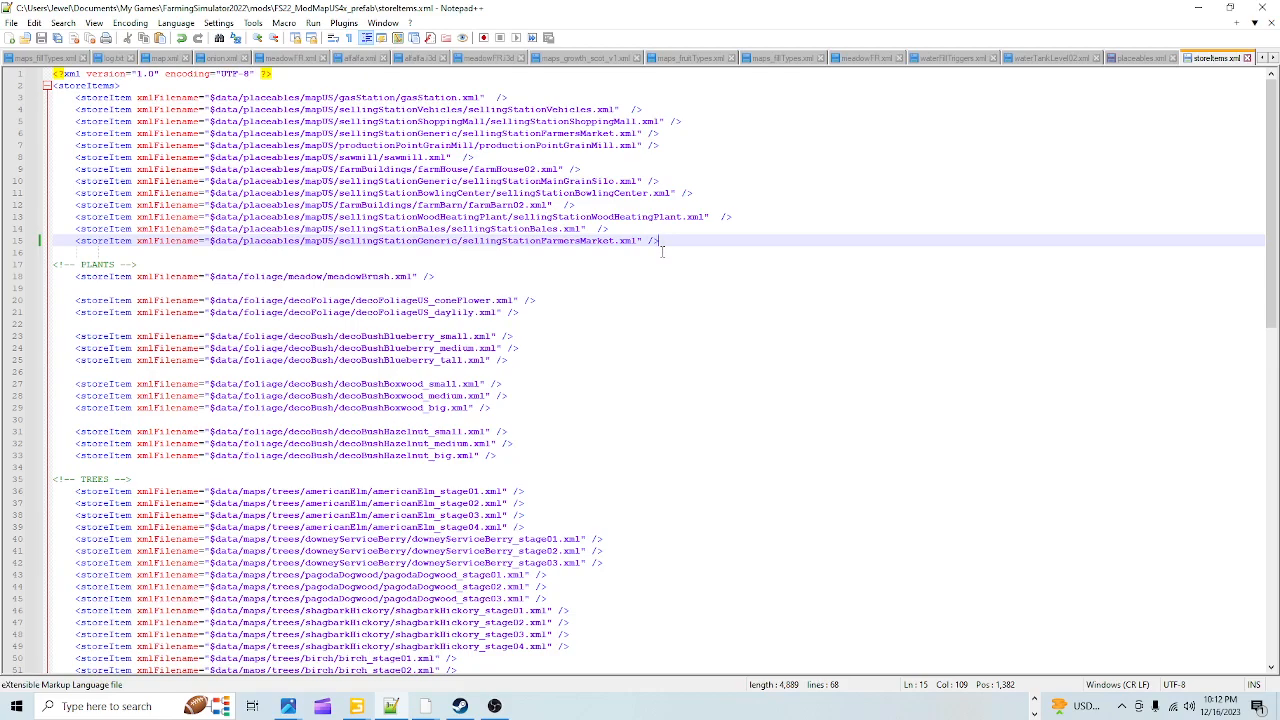
- Paste the productionPointGrainMill store item on a new line below the last sellingStationFarmersMarket entry and align its indentation with the entries above
key("Return")
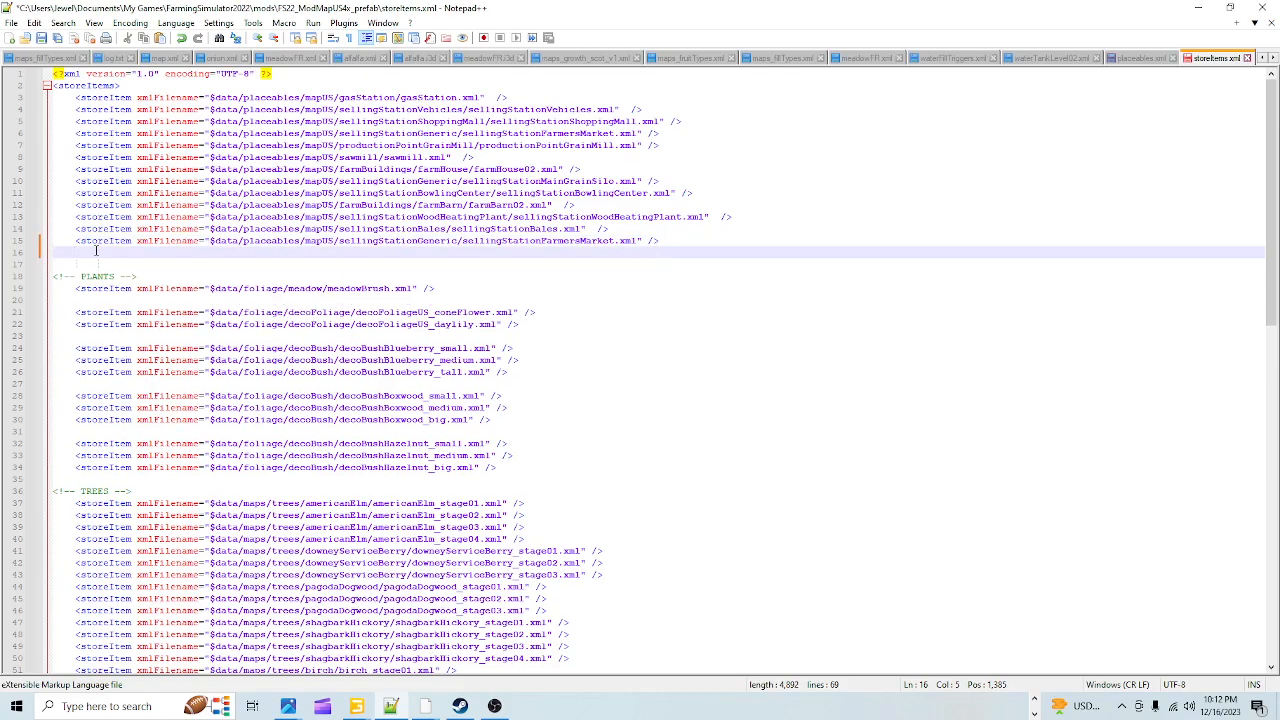
right_click(73, 255)
left_click(118, 295)
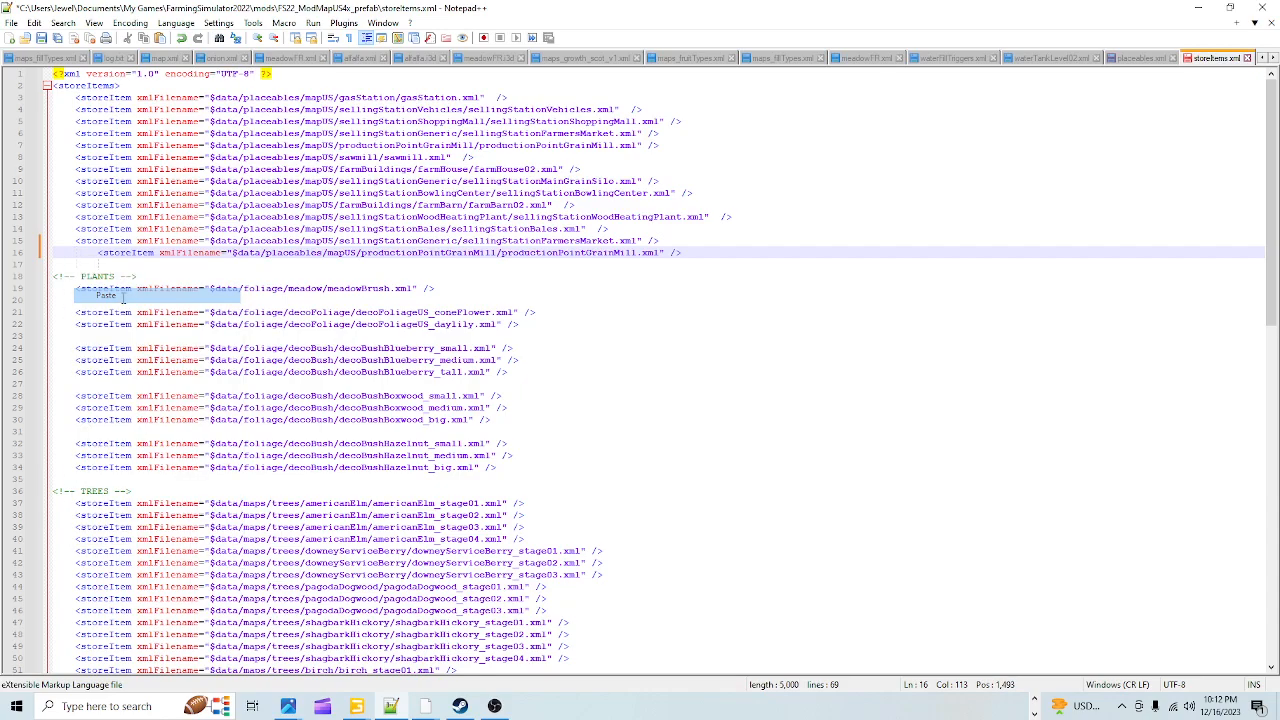
left_click(97, 253)
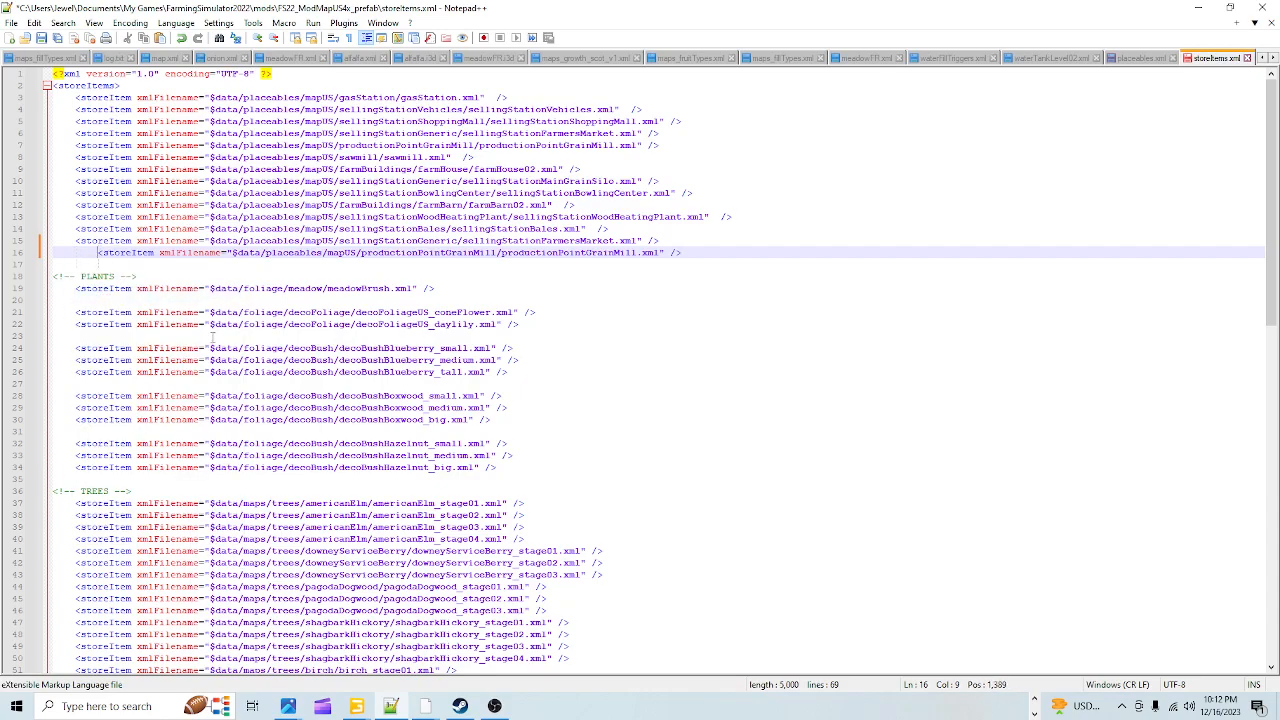
key("BackSpace")
key("BackSpace")
key("BackSpace")
key("BackSpace")
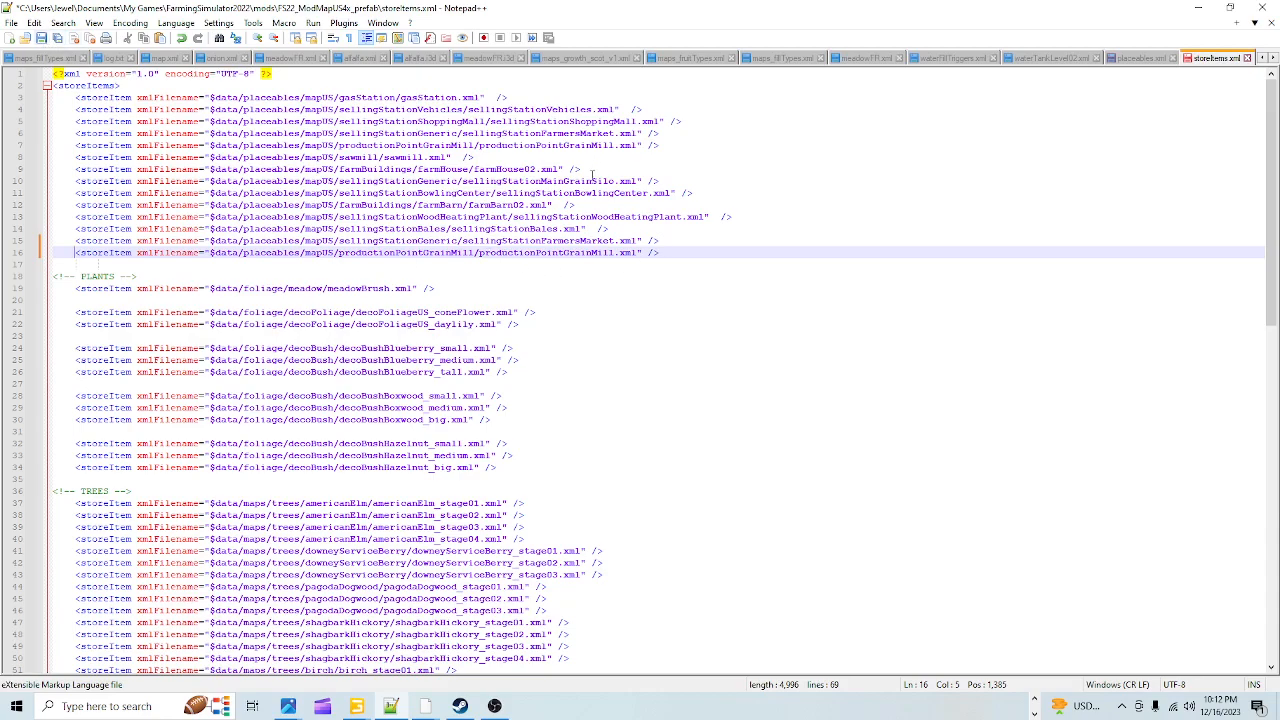
- Delete the duplicate productionPointGrainMill line above the PLANTS section together with its empty line, and save storeItems.xml
left_click_drag(661, 253, 3, 255)
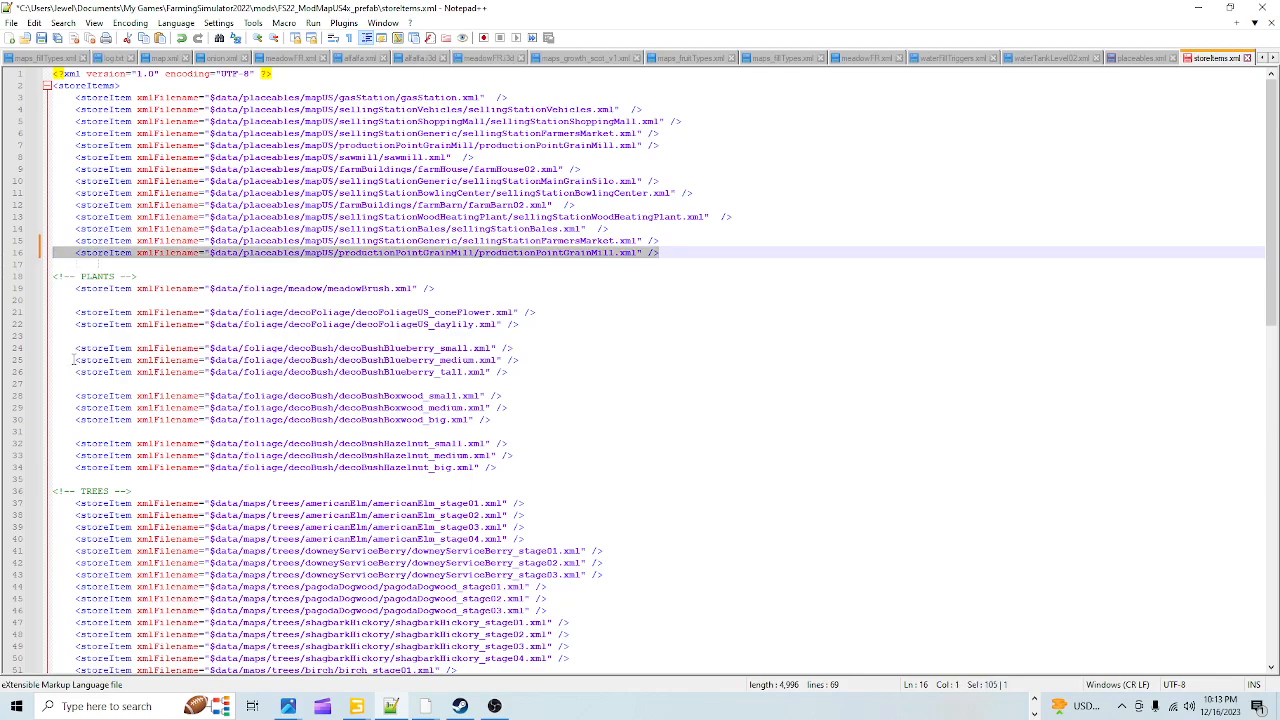
key("Delete")
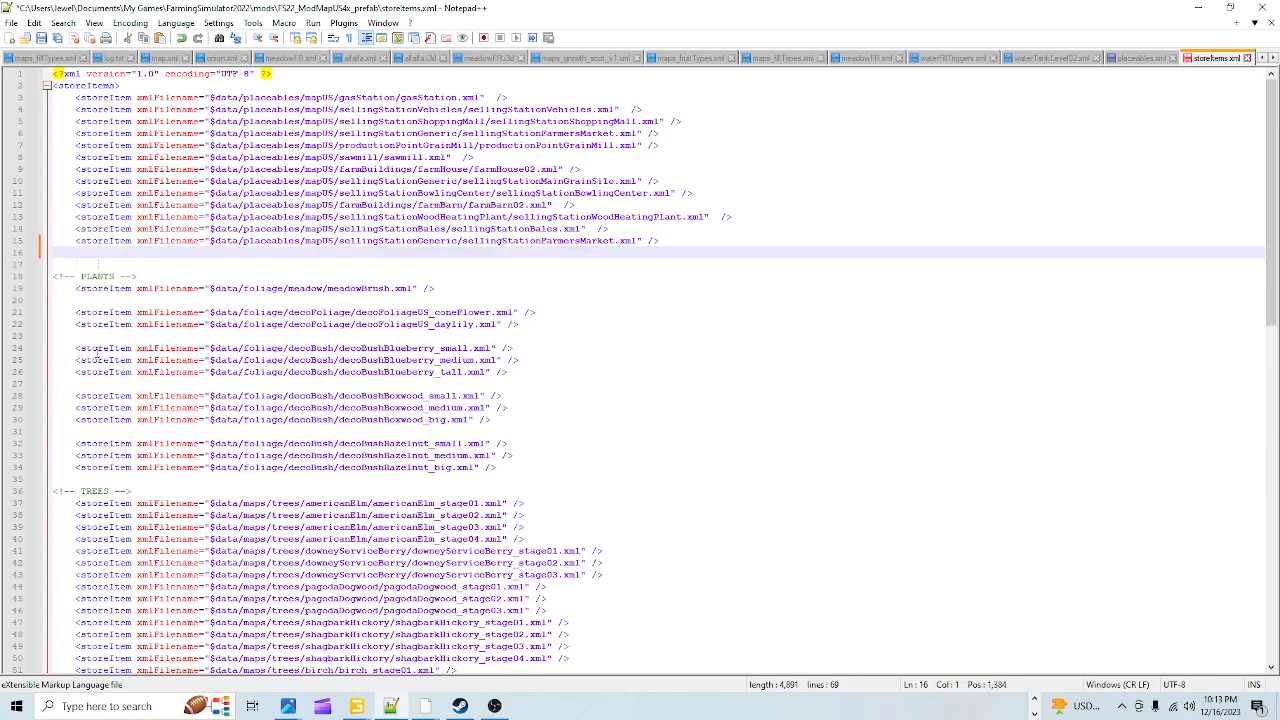
key("BackSpace")
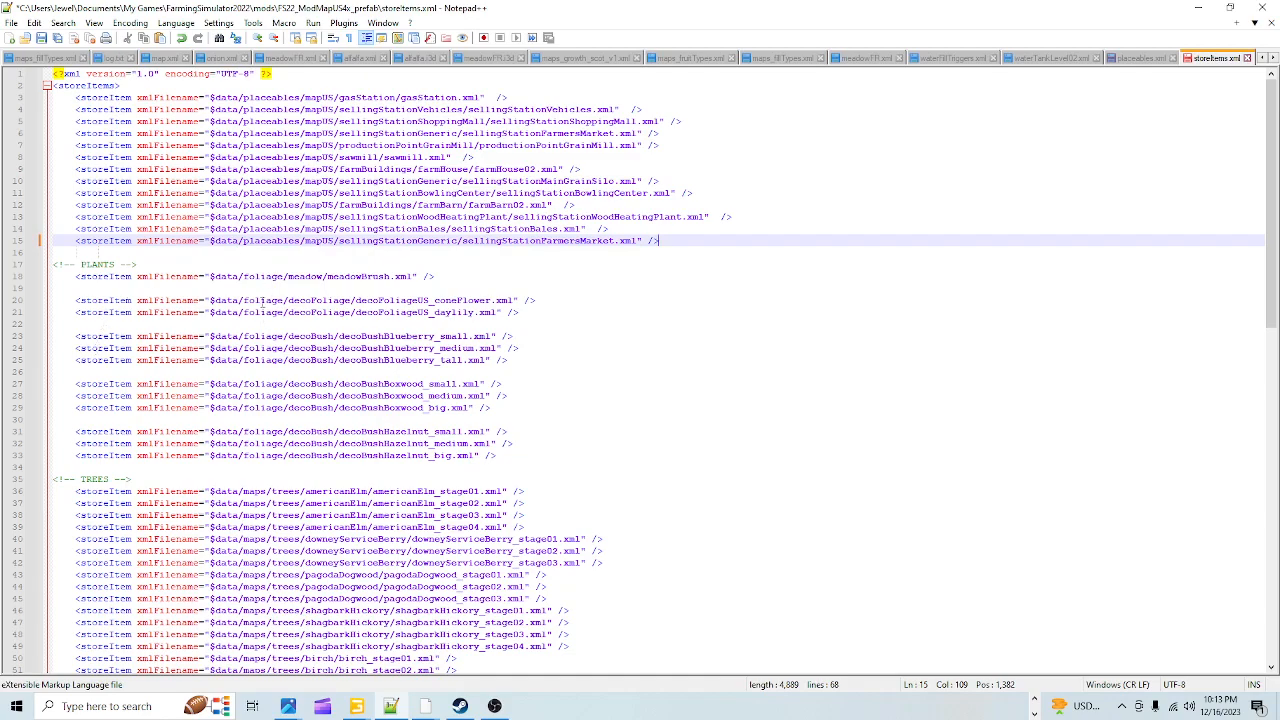
left_click(41, 38)
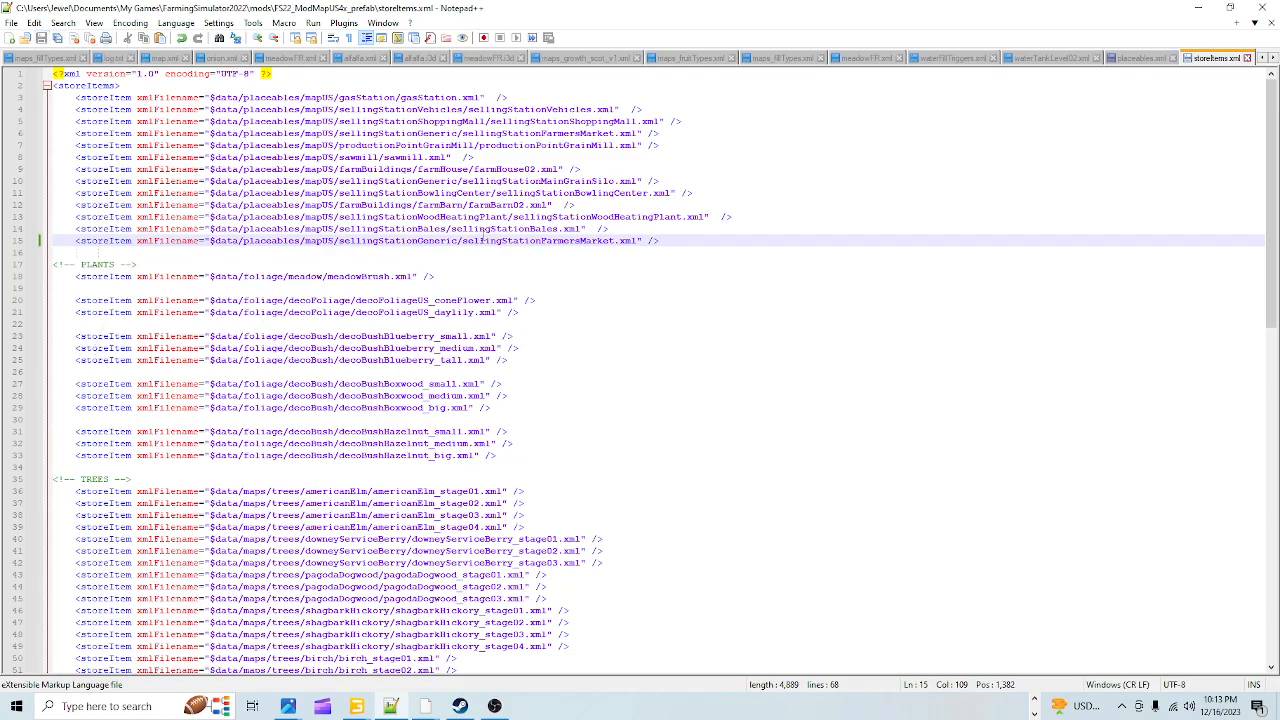
- Switch to GIANTS Editor, start importing a model and browse to the Farming Simulator 22 installation folder in SteamLibrary
left_click(1198, 7)
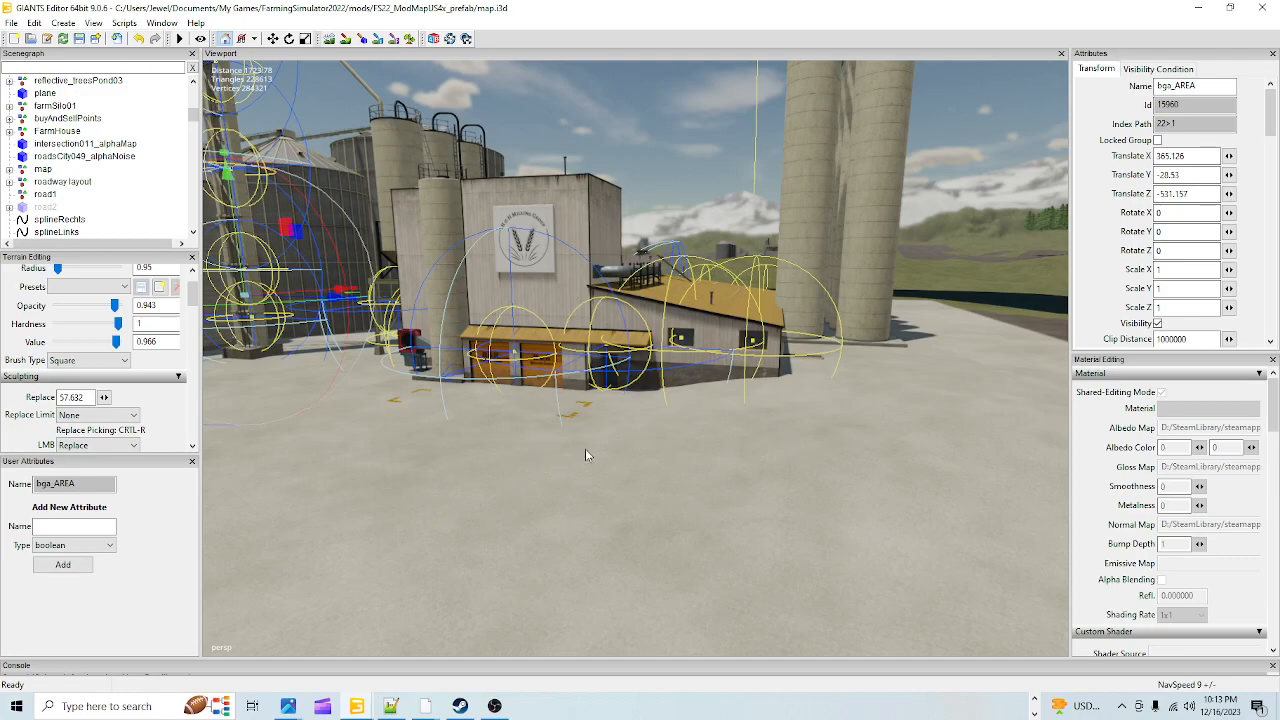
left_click(11, 22)
left_click(75, 172)
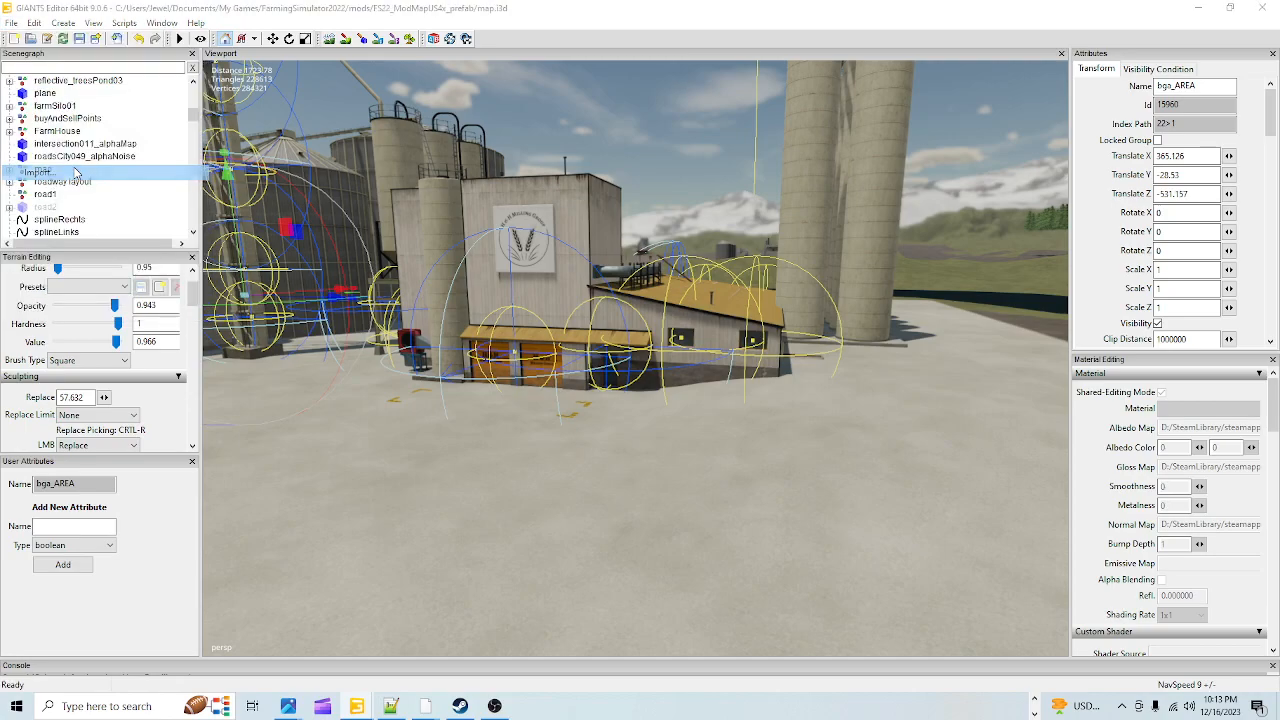
left_click(70, 313)
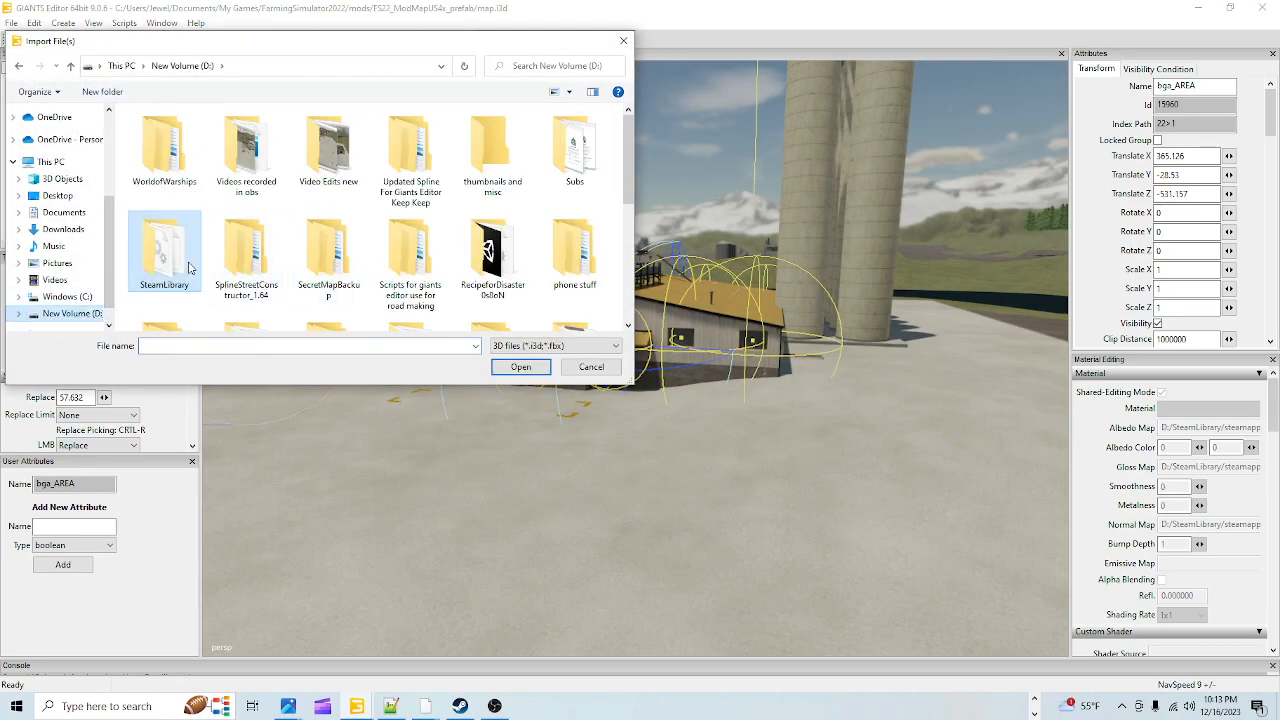
double_click(171, 258)
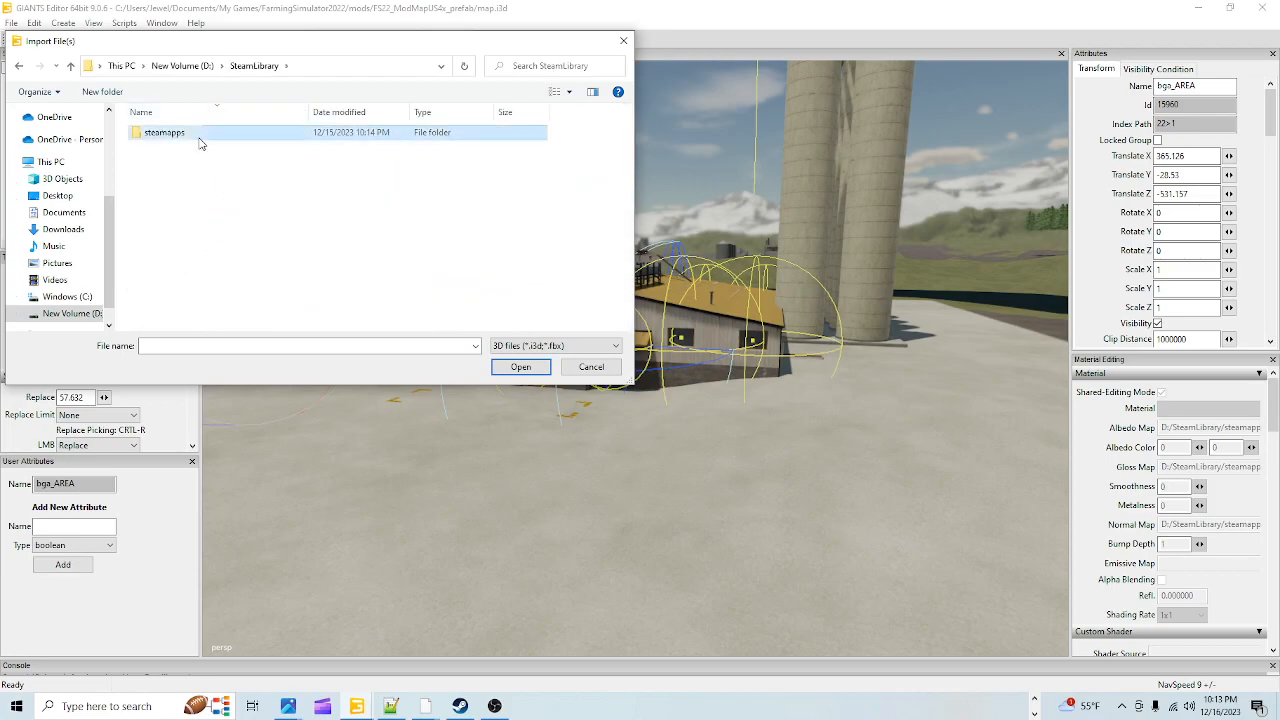
double_click(198, 134)
double_click(198, 133)
double_click(183, 235)
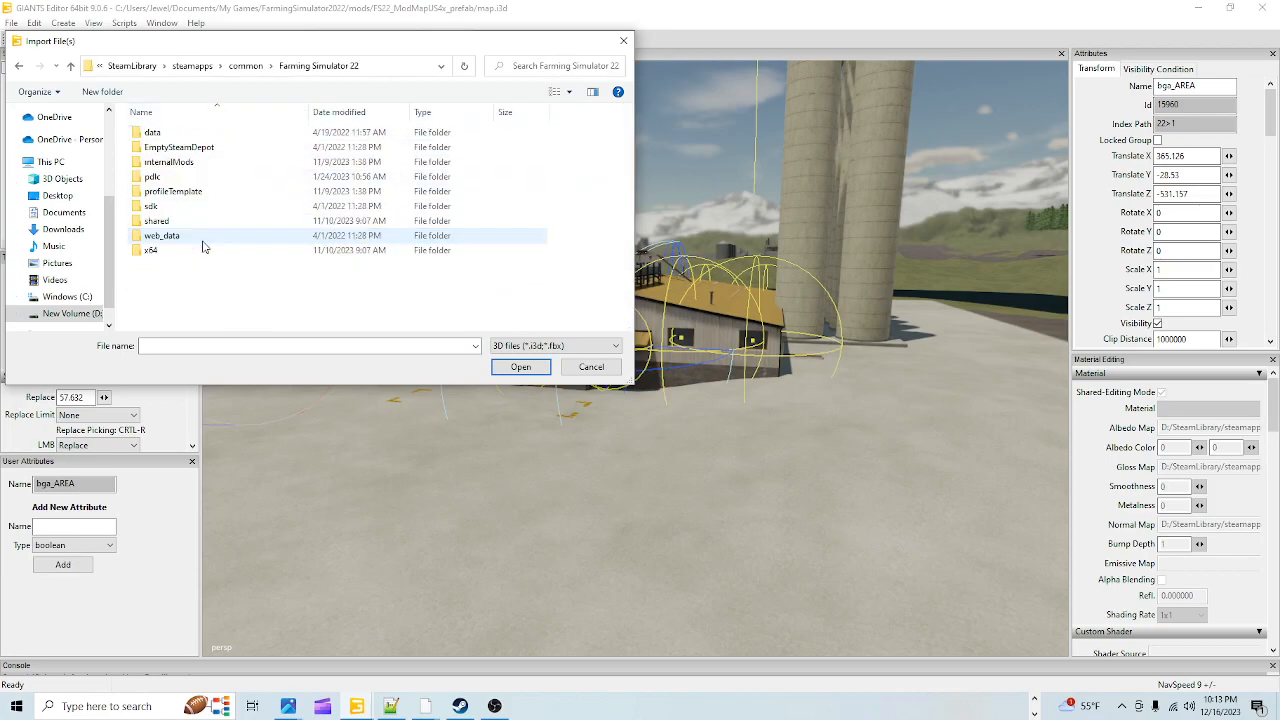
- Import productionPointGrainMill.i3d from the data/placeables/mapUS/productionPointGrainMill folder into the map
double_click(165, 132)
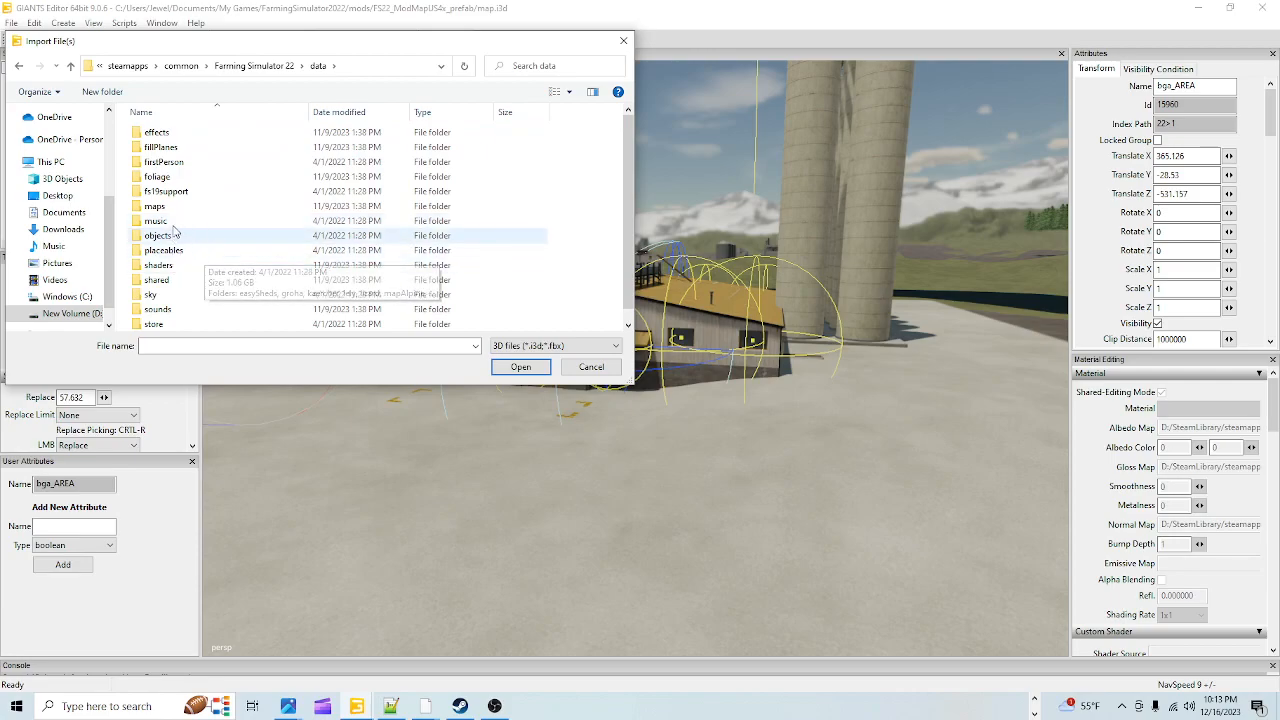
double_click(170, 252)
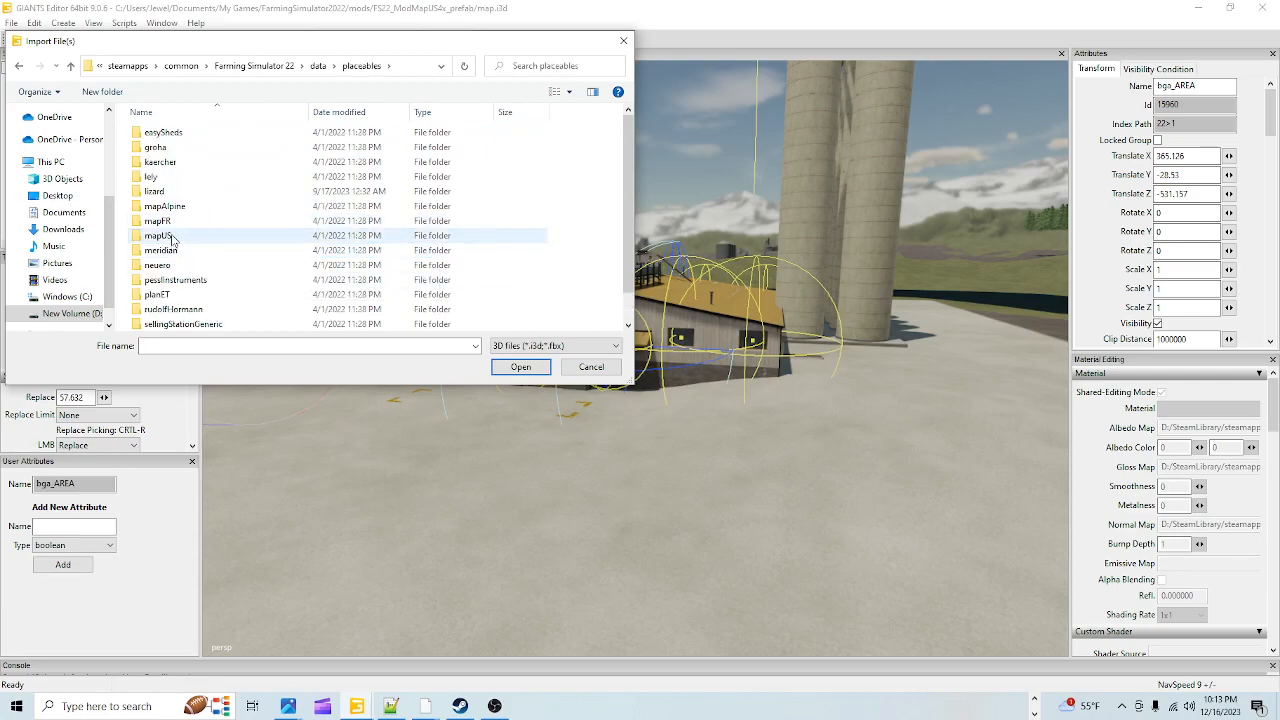
double_click(168, 240)
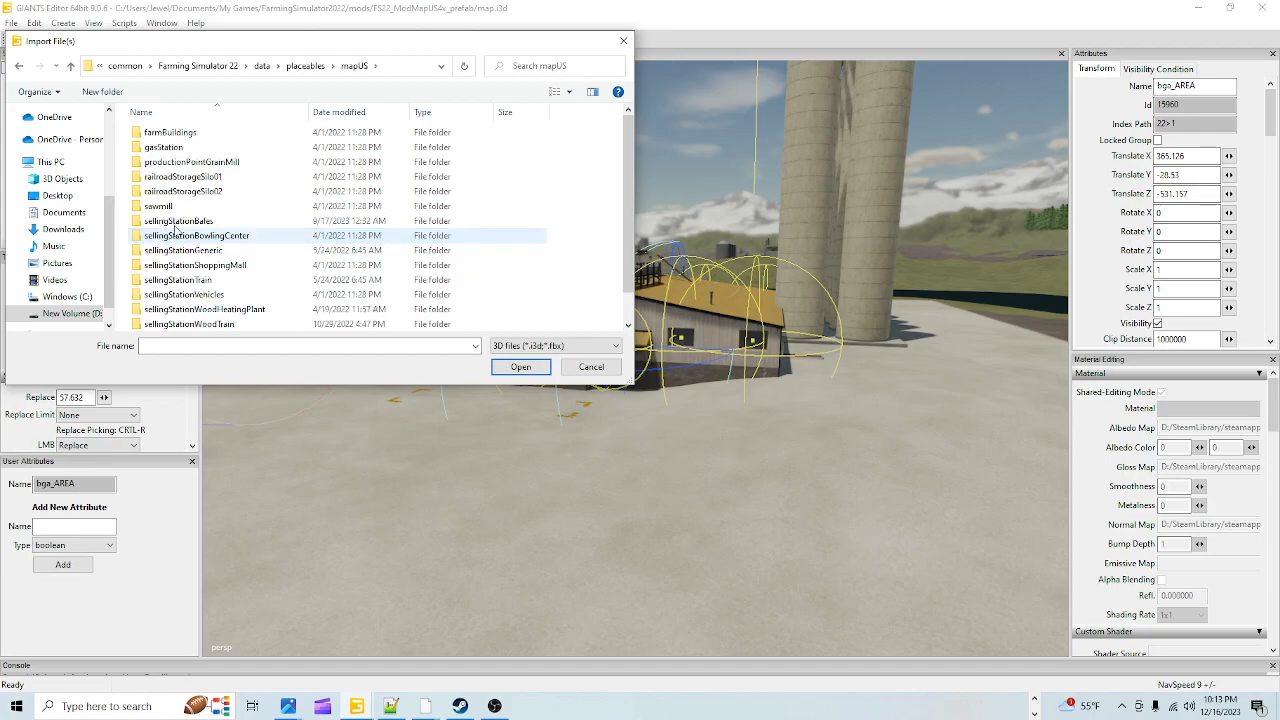
double_click(205, 164)
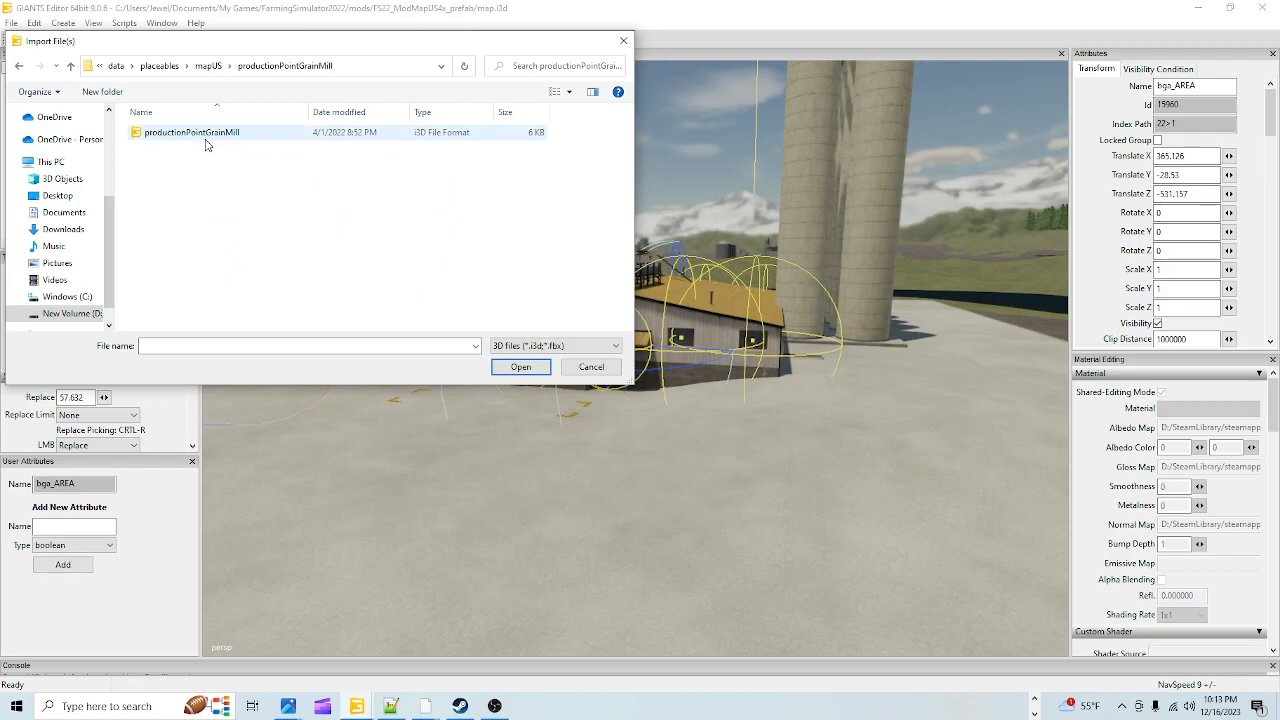
left_click(215, 136)
left_click(512, 368)
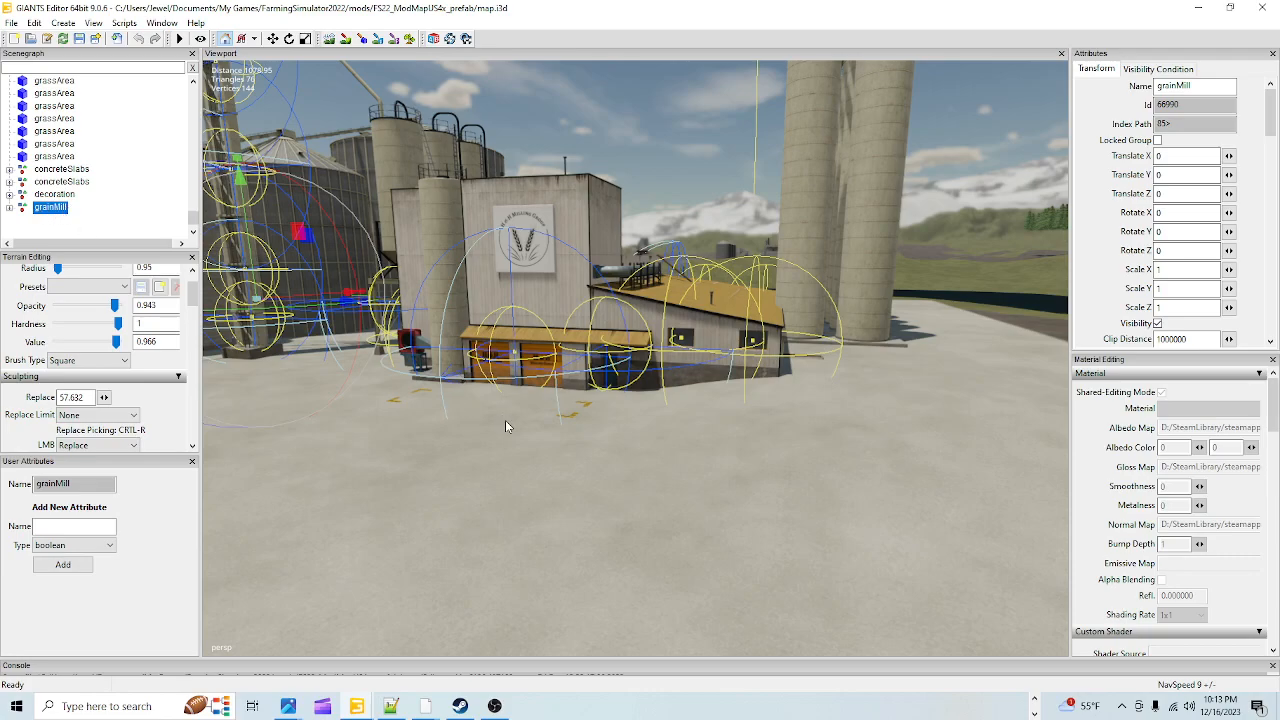
- Examine the child groups of the imported grainMill group in the scenegraph and collapse it again
left_click(9, 208)
scroll(111, 217, "down", 2)
scroll(111, 217, "up", 3)
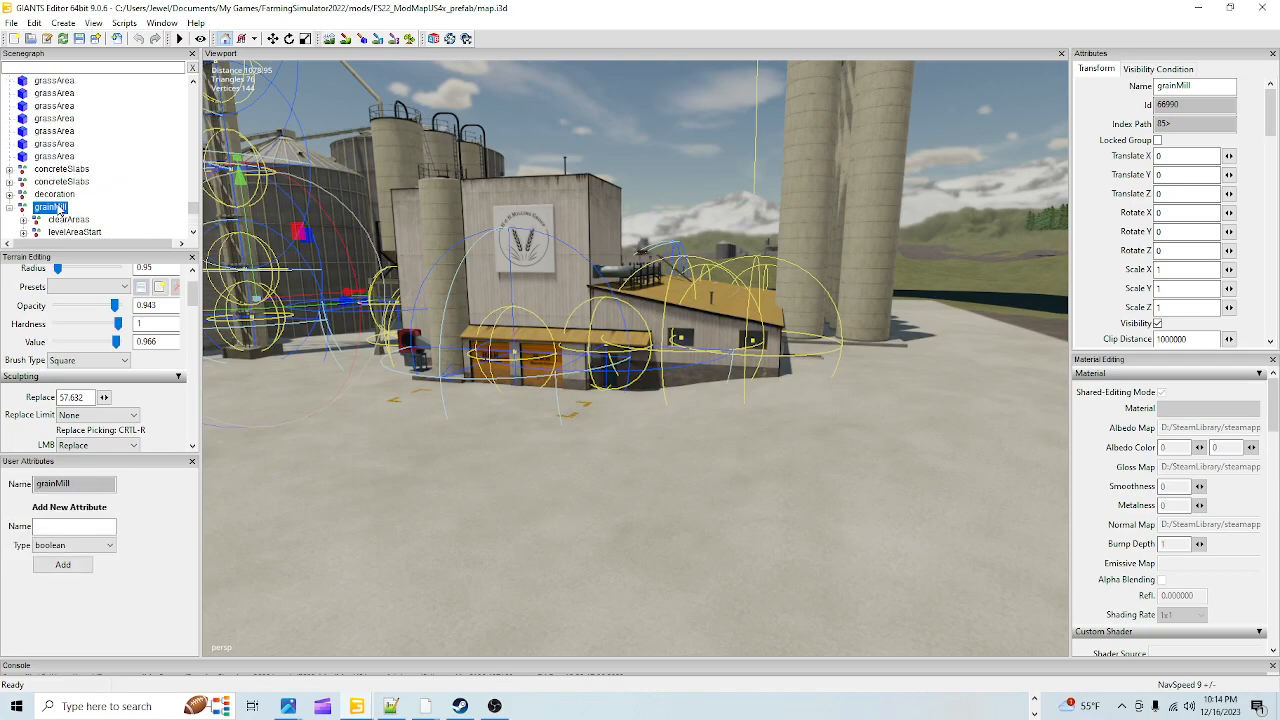
left_click(9, 208)
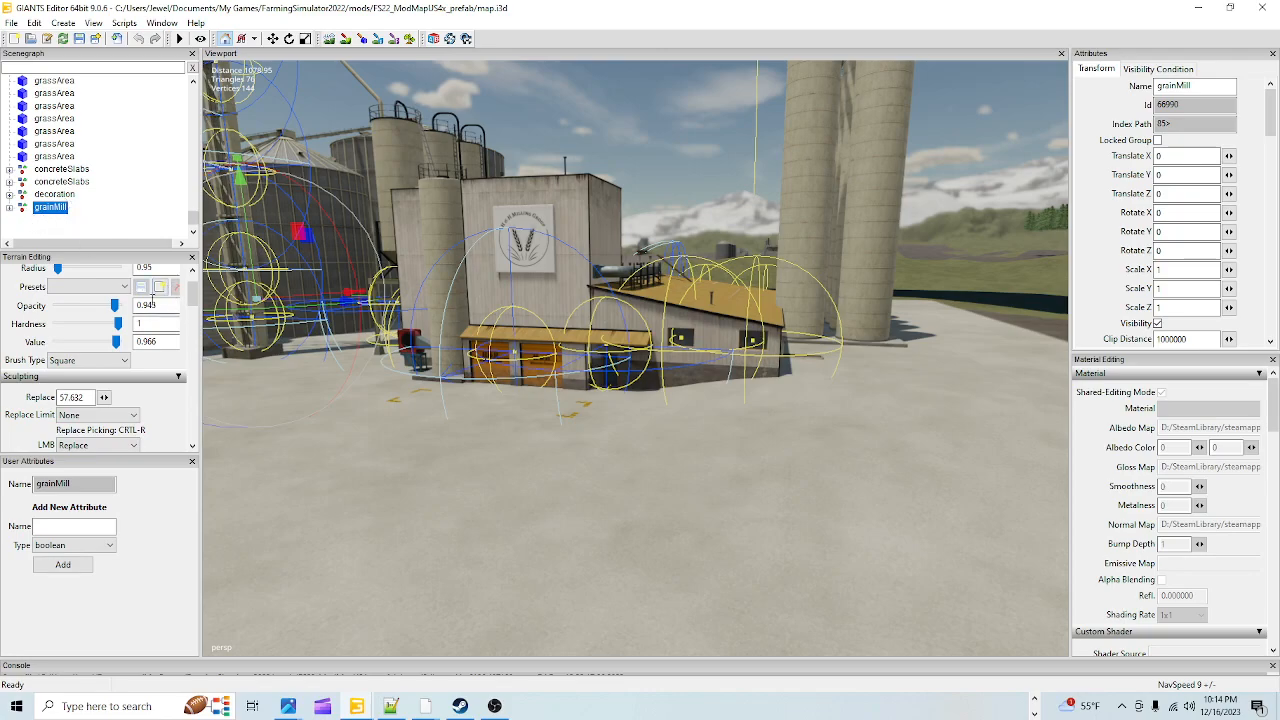
left_click(9, 208)
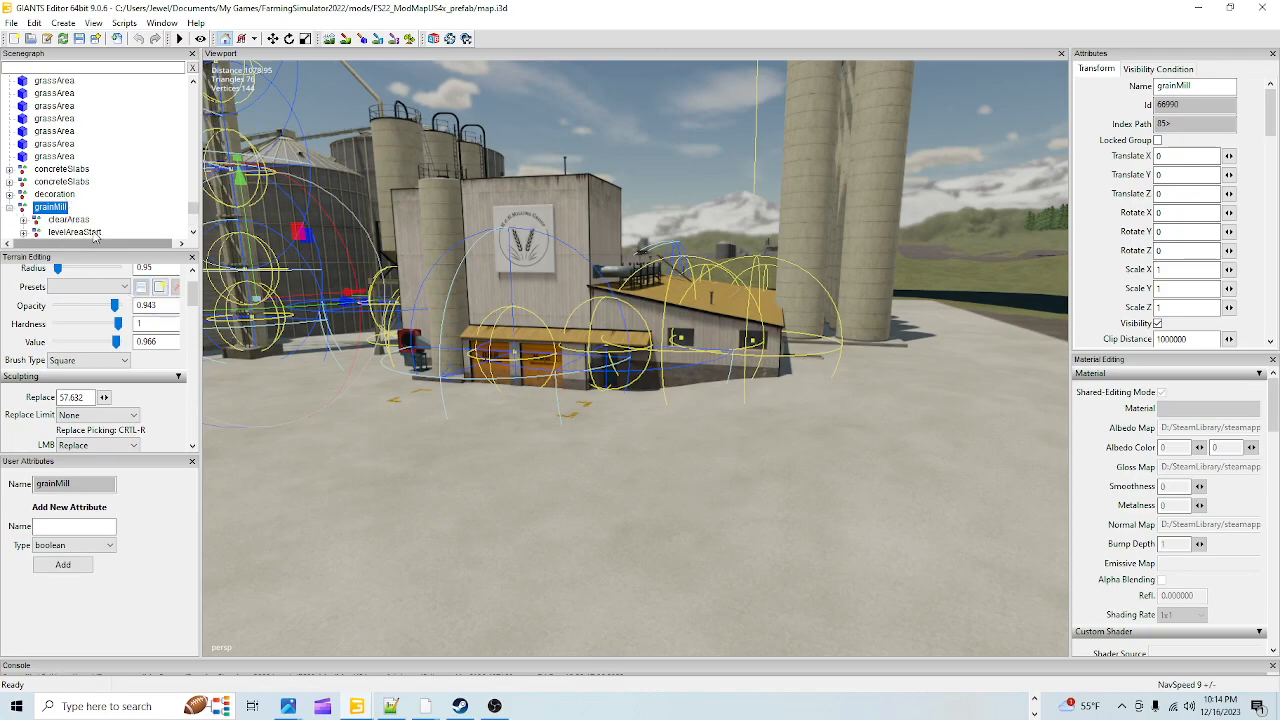
left_click(9, 208)
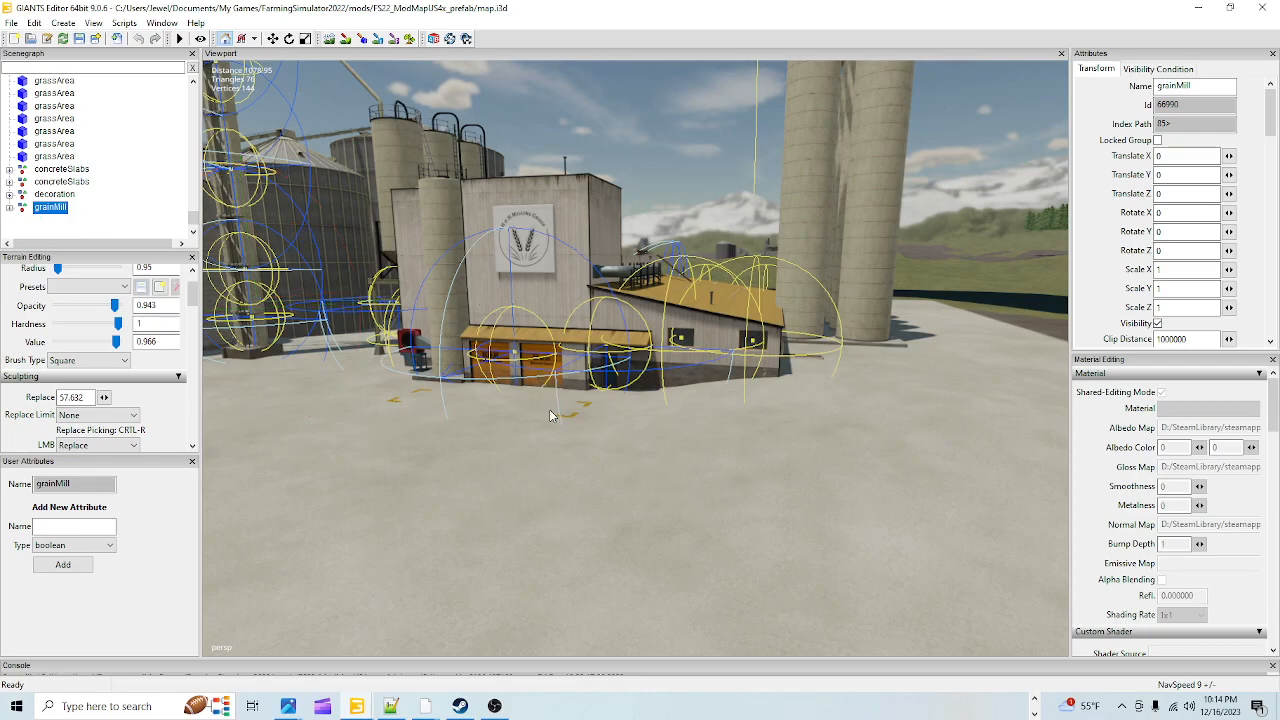
- Place grainMill with interactive placement on the concrete yard in front of the mill building, at about X -628.4, Z 858.1
key("ctrl+b")
key("ctrl+b")
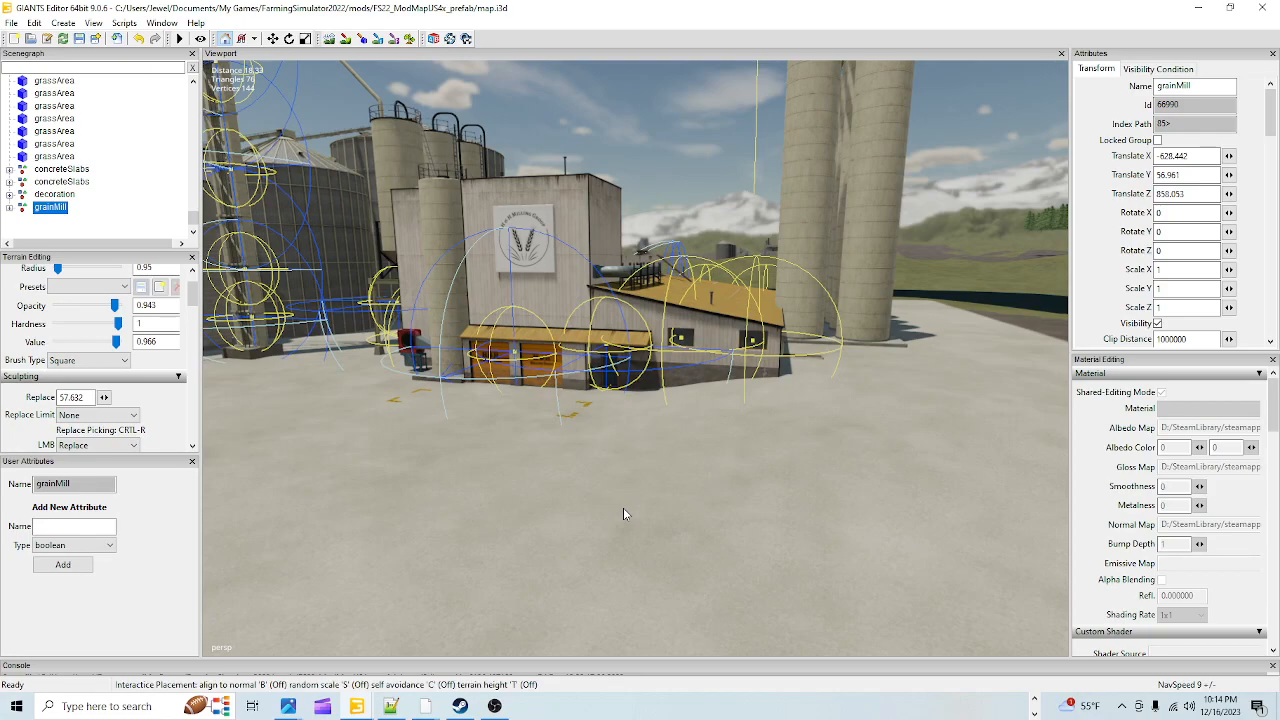
left_click_drag(746, 446, 823, 421, "alt")
left_click_drag(695, 385, 460, 271, "alt")
- Rotate grainMill about its Y axis to about -89.4 degrees and raise it to a Y position of about 58.78
left_click_drag(438, 272, 1062, 391)
left_click_drag(862, 393, 794, 438, "alt")
scroll(800, 460, "down", 3)
left_click_drag(810, 484, 736, 482, "alt")
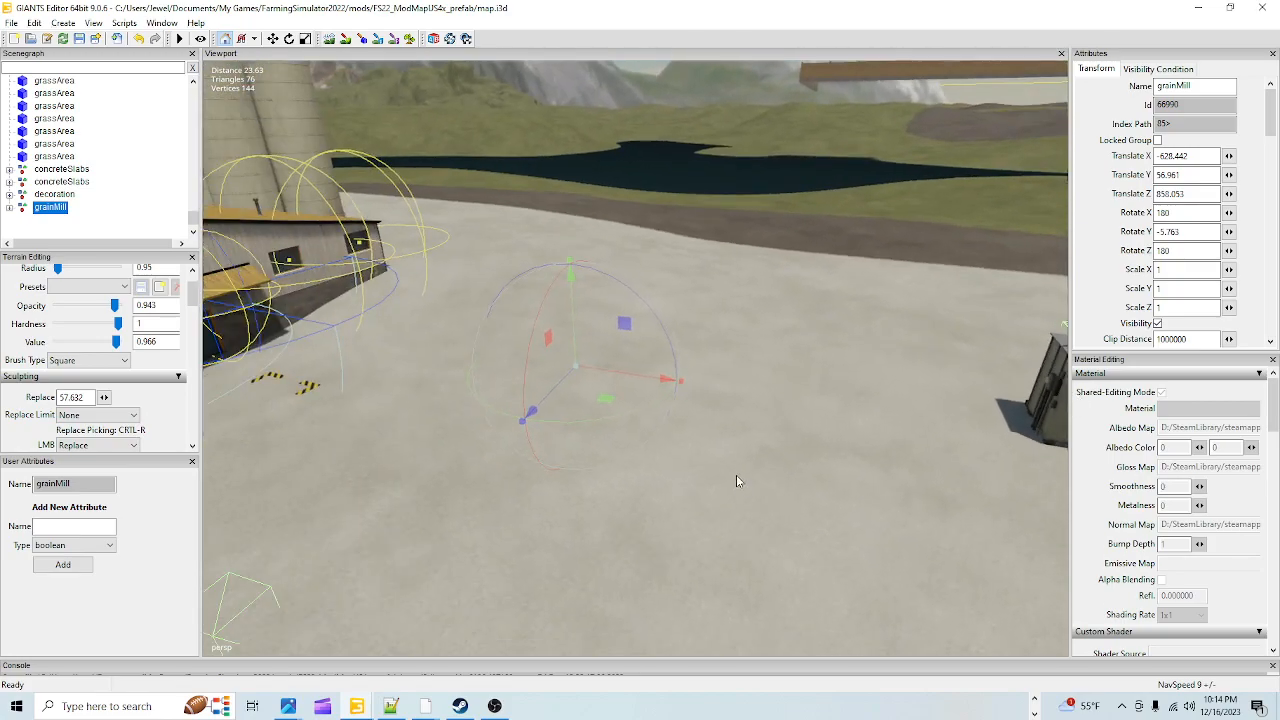
left_click_drag(612, 418, 733, 352)
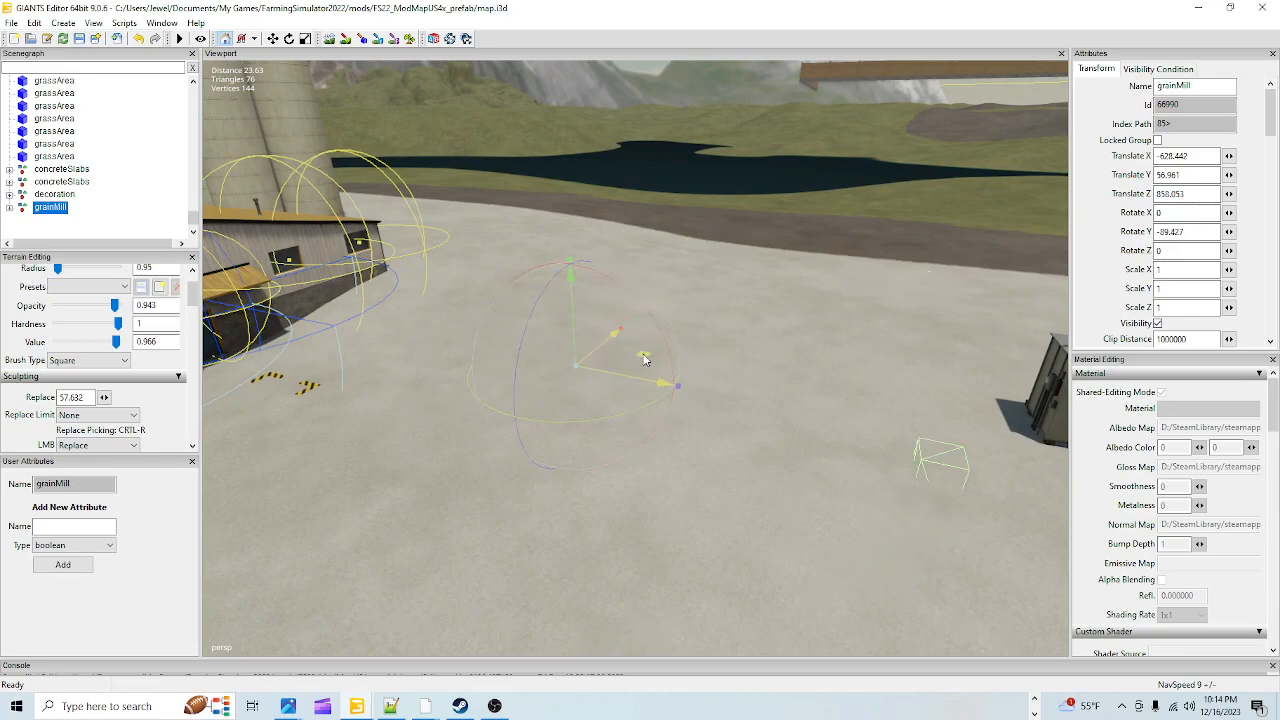
left_click_drag(583, 340, 543, 299)
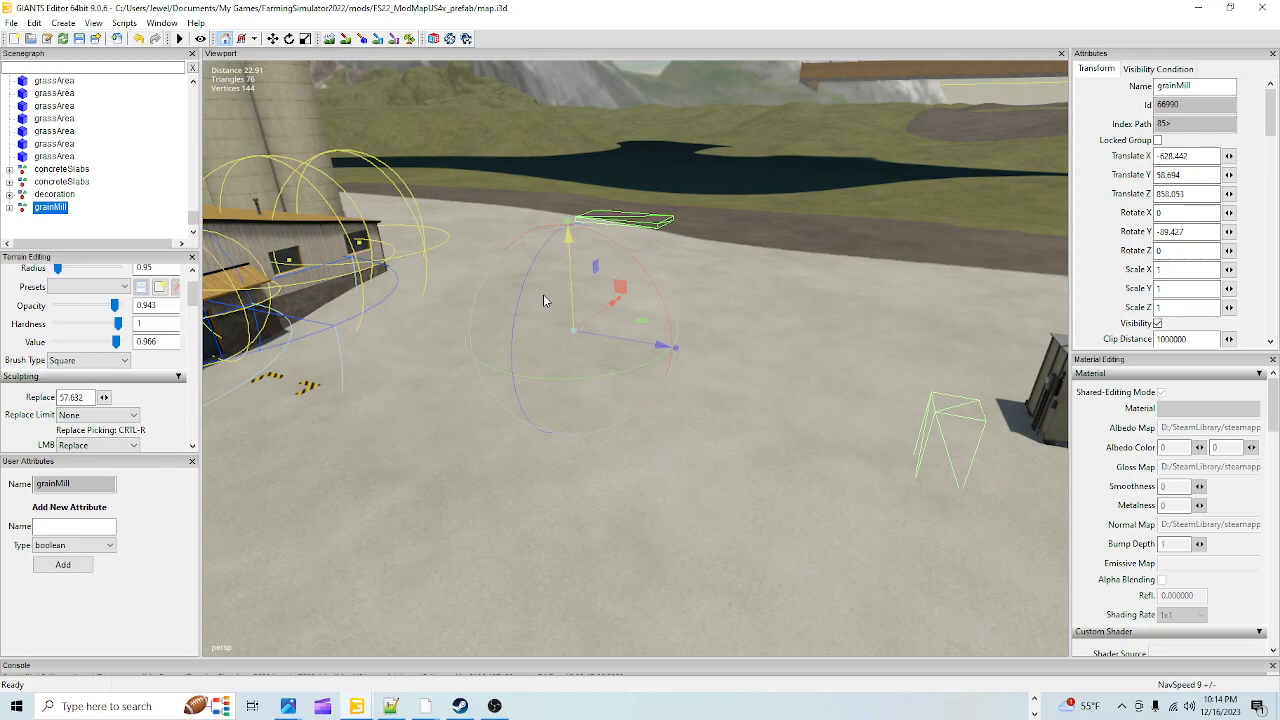
left_click_drag(544, 293, 542, 292)
- Move grainMill over to the front of the existing mill building, at about X -600.97, Z 853.84
left_click_drag(736, 548, 452, 426, "alt")
right_click_drag(452, 426, 568, 636, "alt")
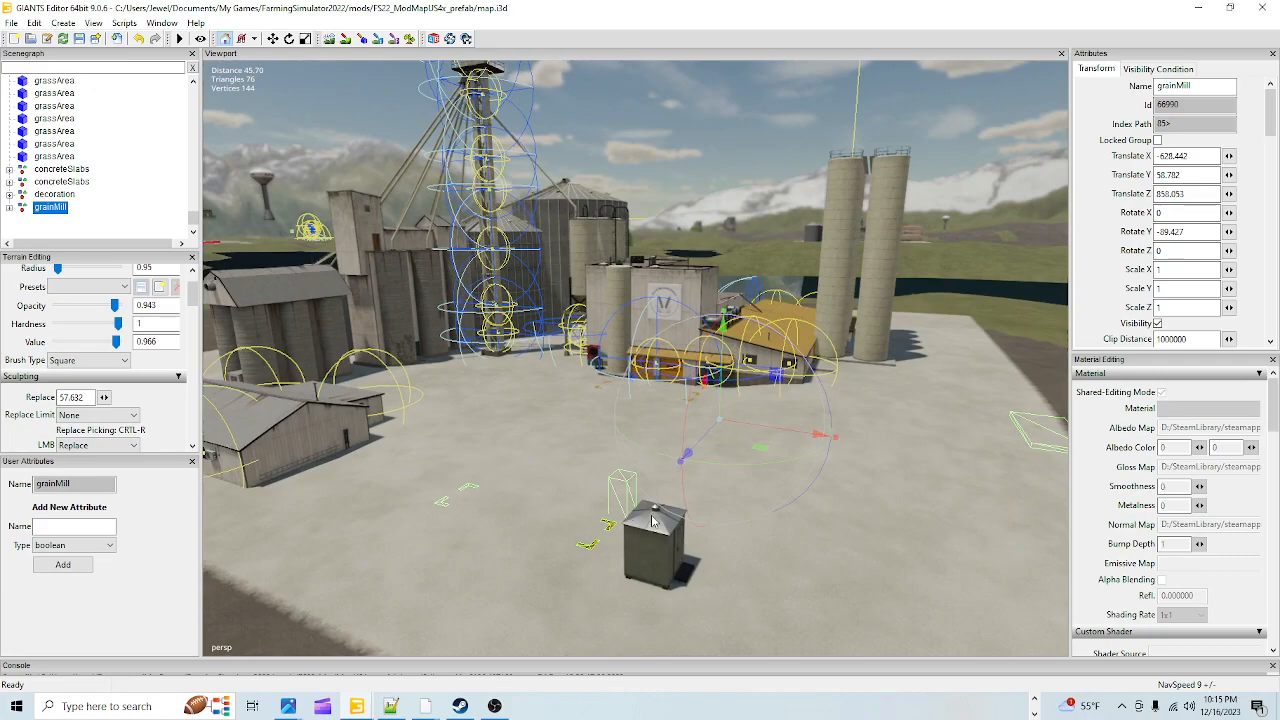
left_click_drag(695, 450, 930, 330)
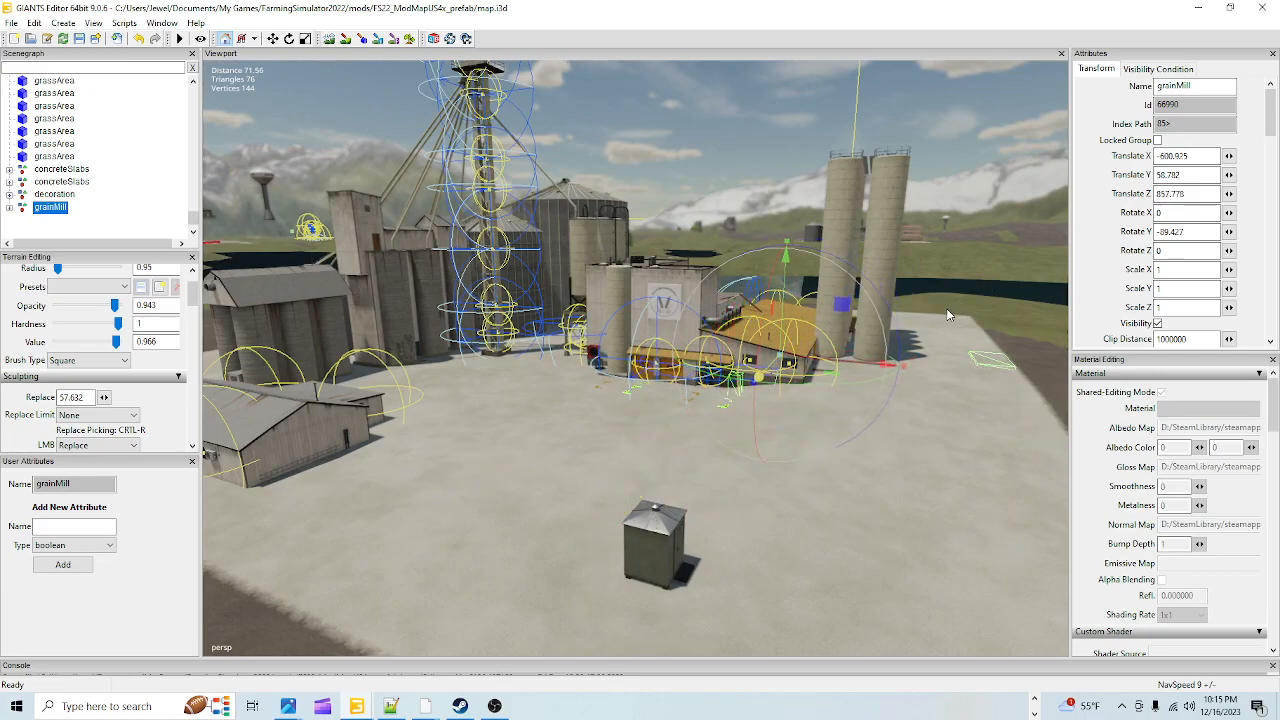
left_click_drag(870, 369, 838, 382)
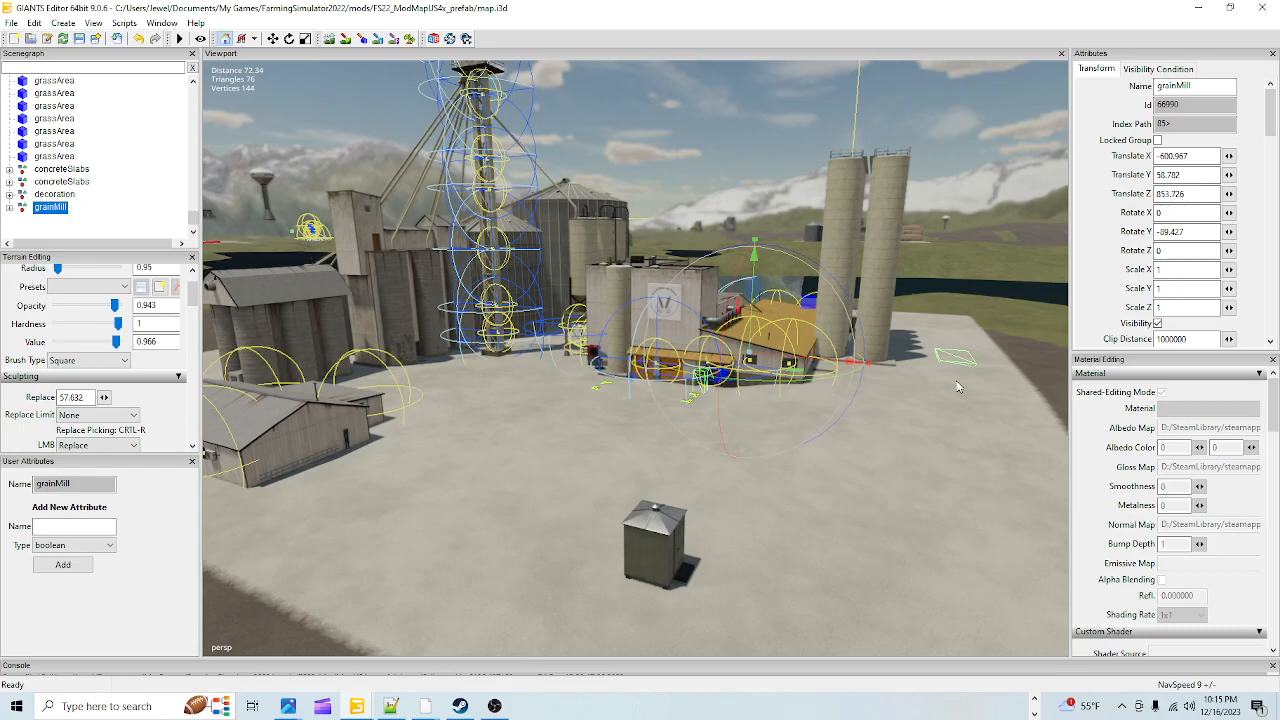
middle_click_drag(807, 532, 751, 455)
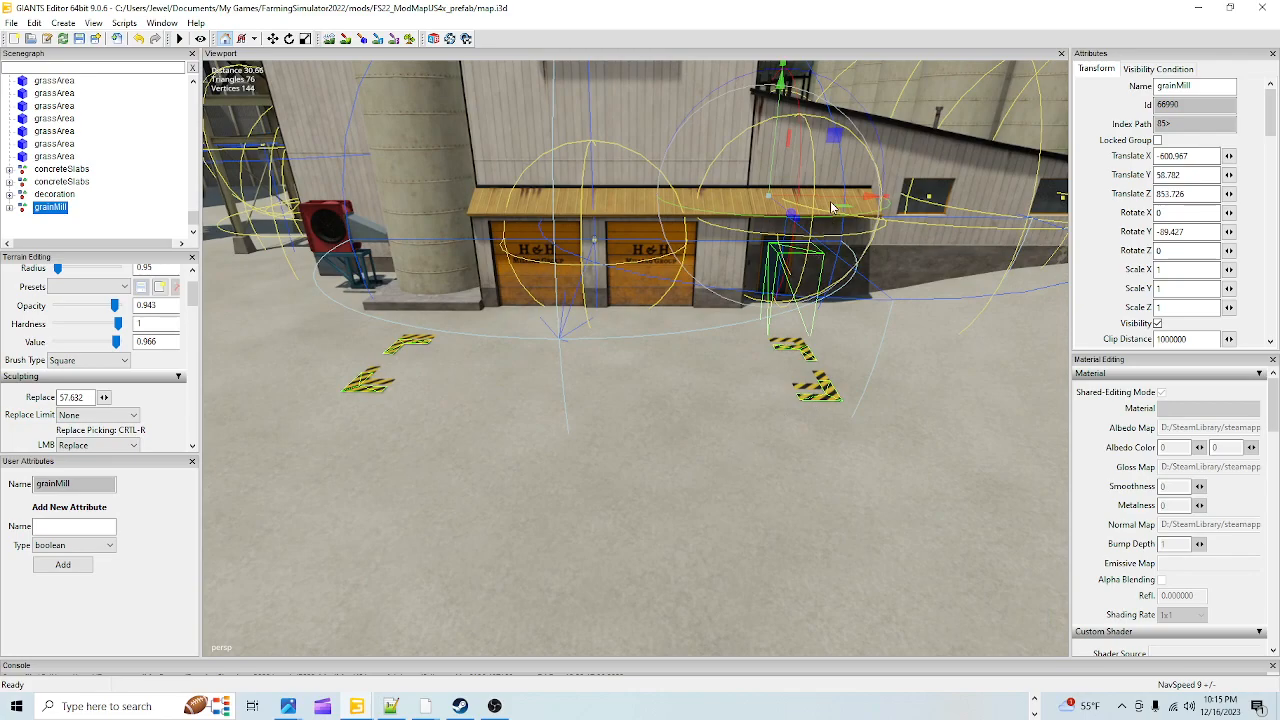
left_click_drag(828, 201, 774, 333)
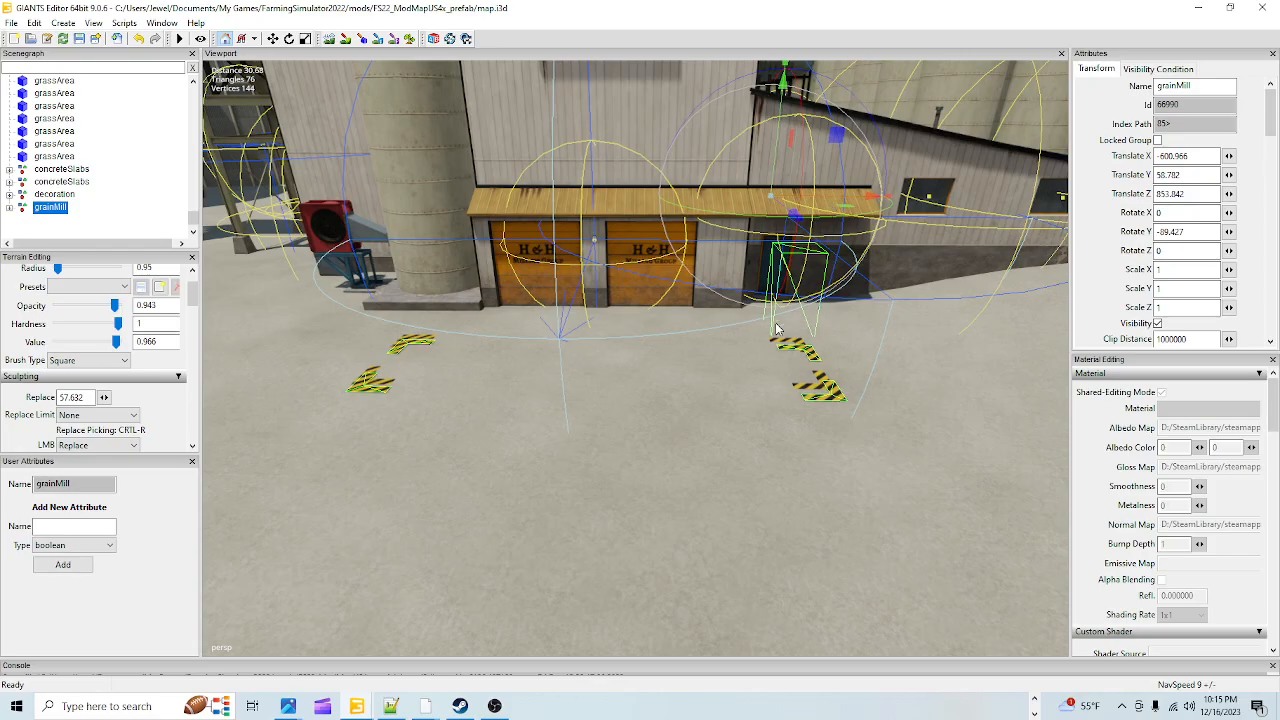
- Check grainMill's markers around the mill building and silos, and set its Y rotation to exactly -90
left_click_drag(742, 485, 740, 483, "alt")
mouse_move(740, 483)
right_mouse_down("alt")
mouse_move(849, 374)
mouse_move(794, 423)
mouse_move(758, 486)
right_mouse_up("alt")
left_click_drag(758, 486, 639, 444, "alt")
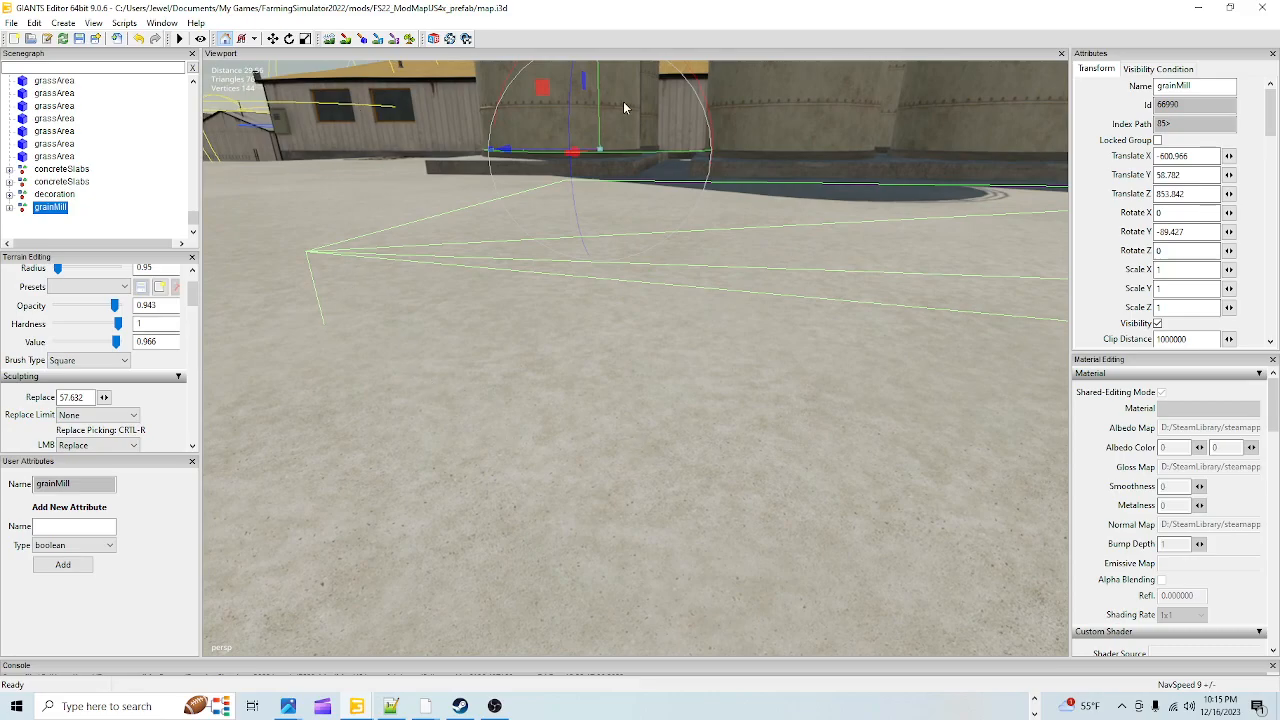
left_click_drag(667, 454, 672, 398, "alt")
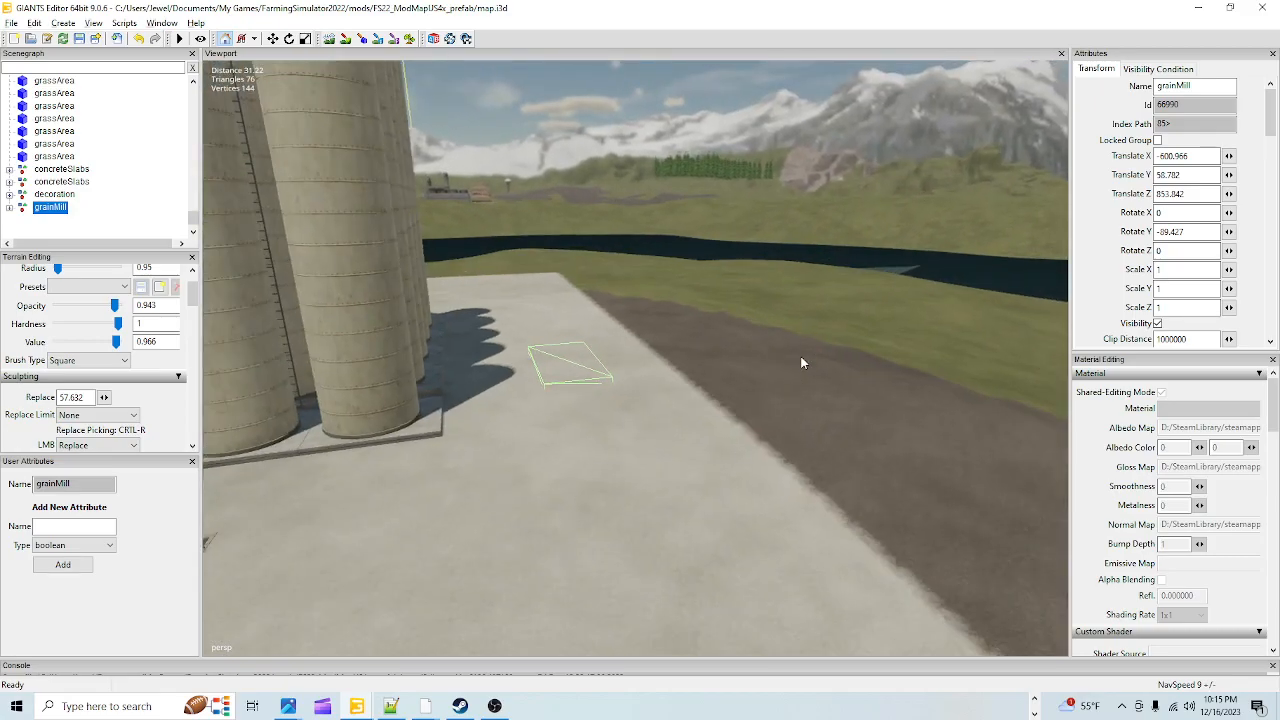
left_click_drag(812, 349, 547, 484, "alt")
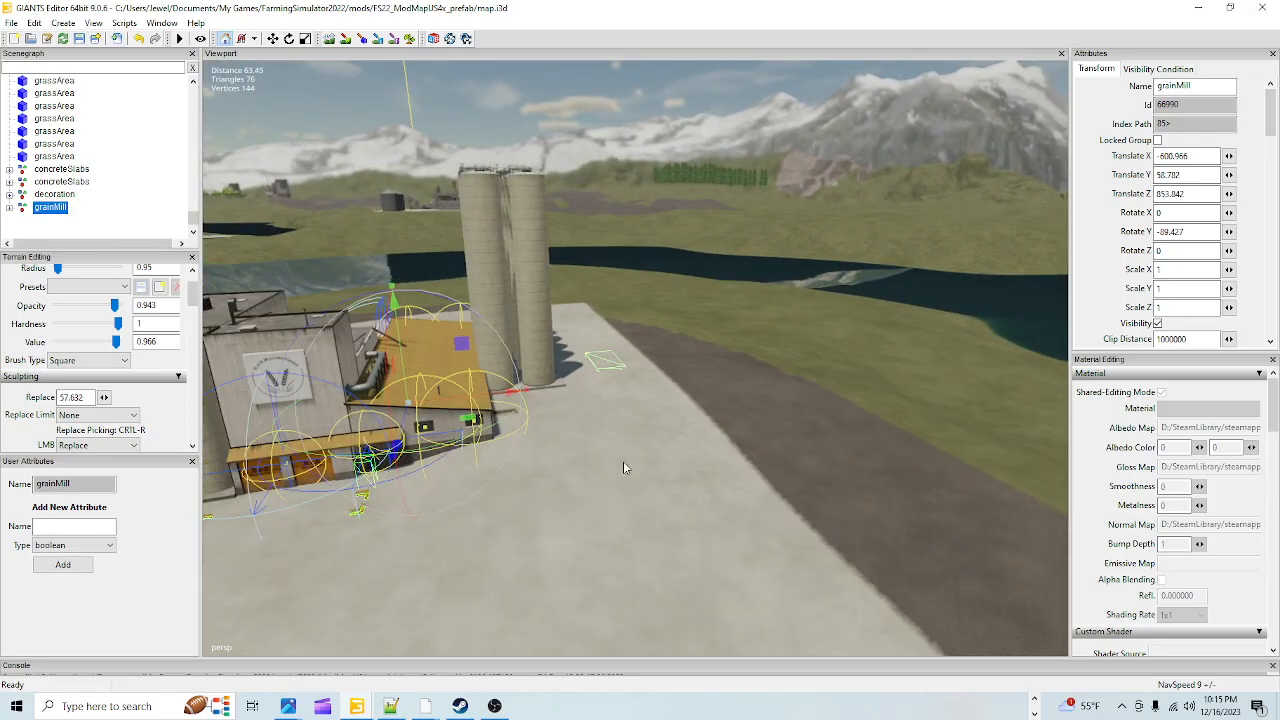
left_click_drag(613, 450, 603, 503, "alt")
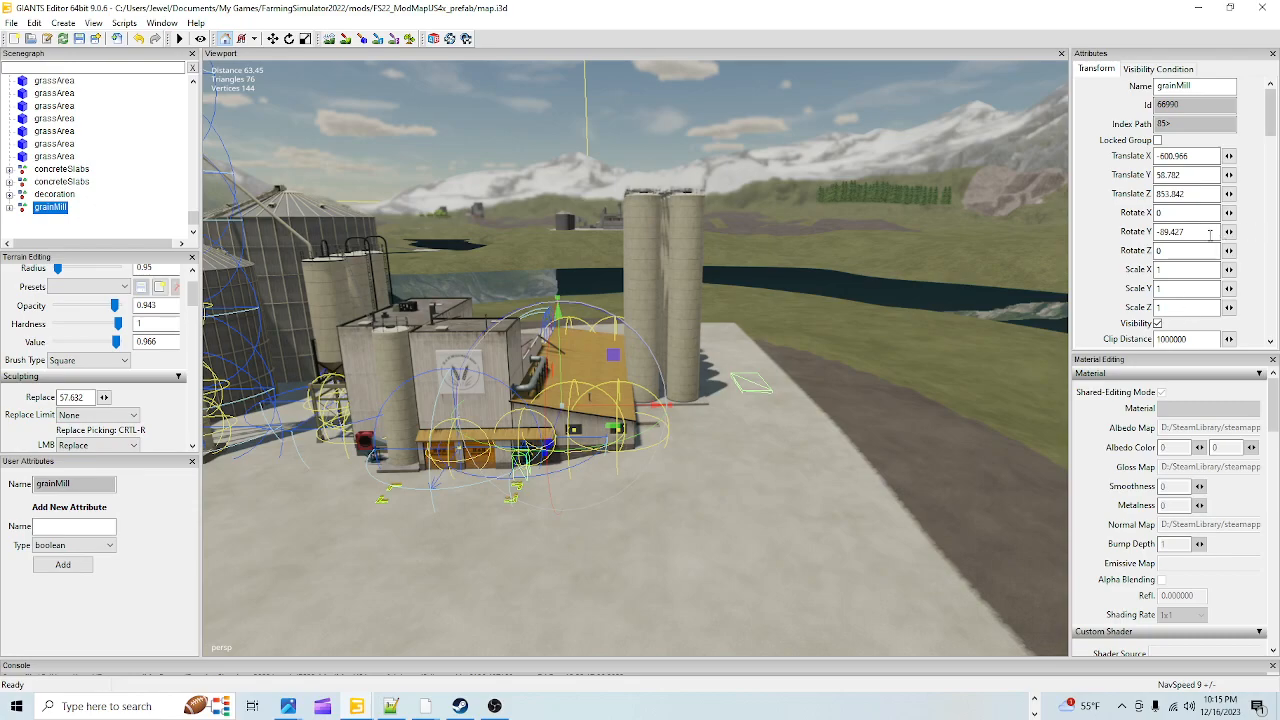
double_click(1197, 233)
type("-")
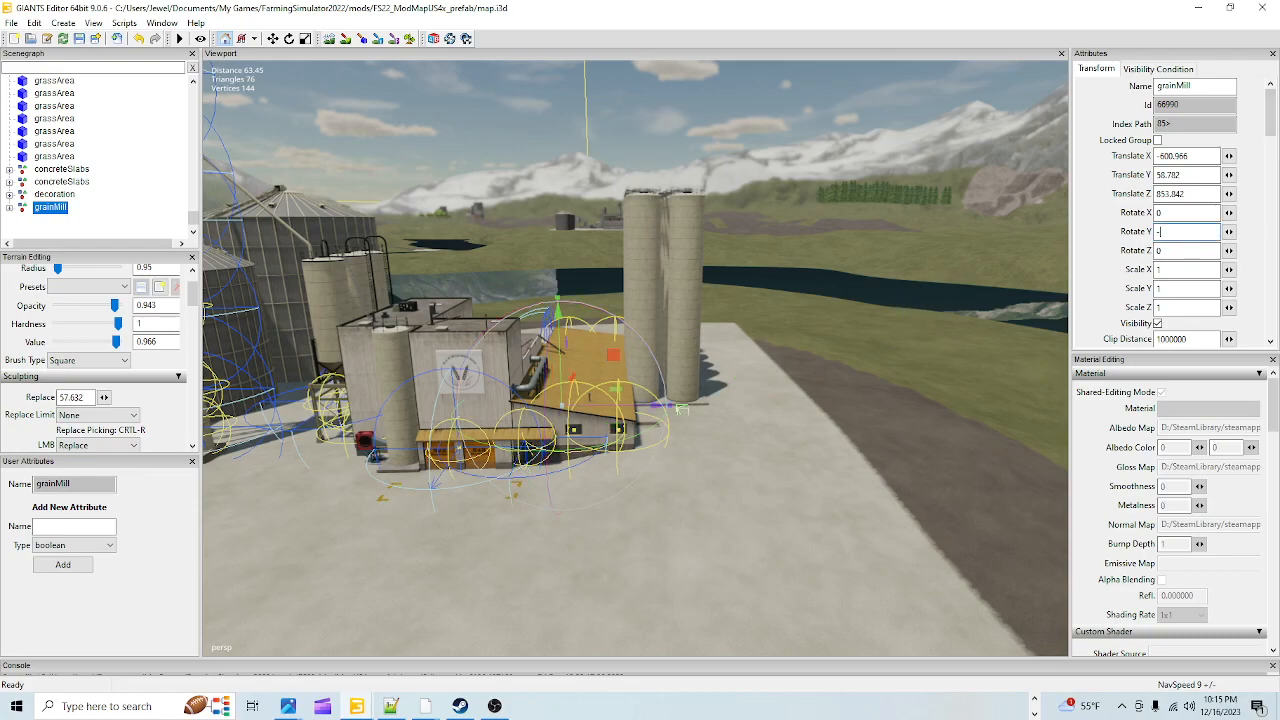
type("90")
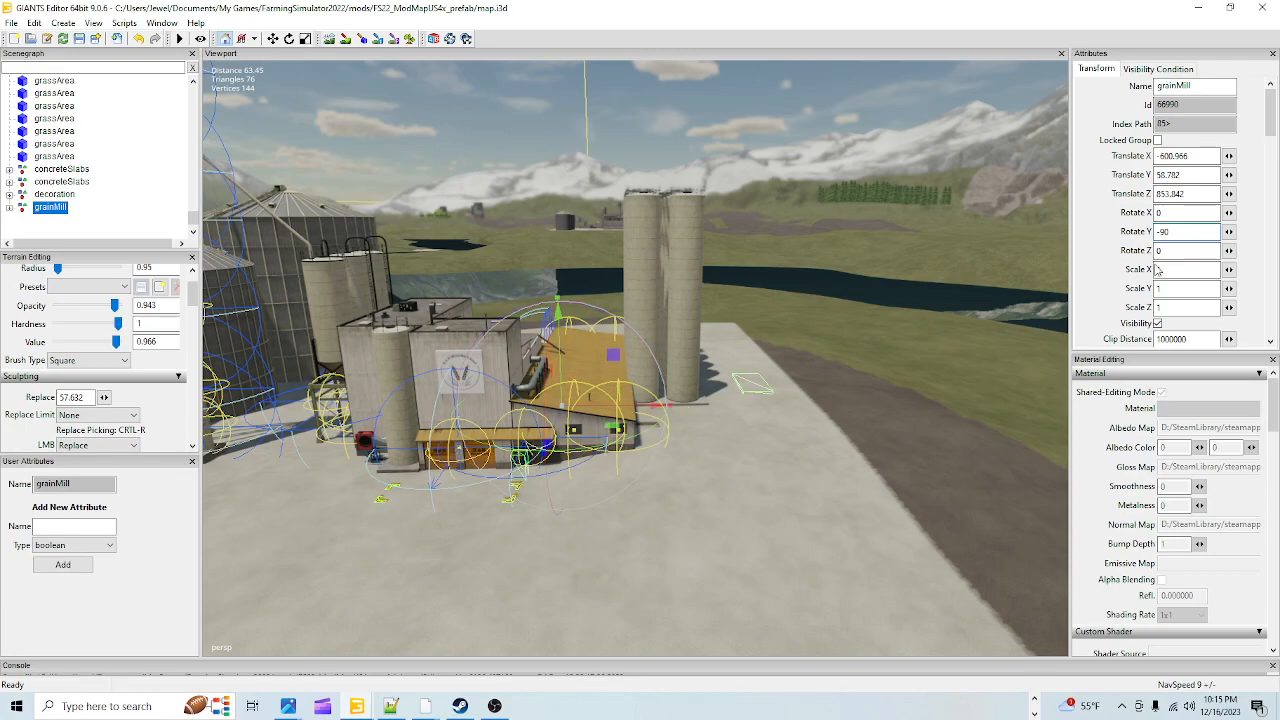
- Fine-tune grainMill's position to X -600.377, Z 853.935 so its markers line up with the building's door and striped ground markings
scroll(668, 448, "up", 3)
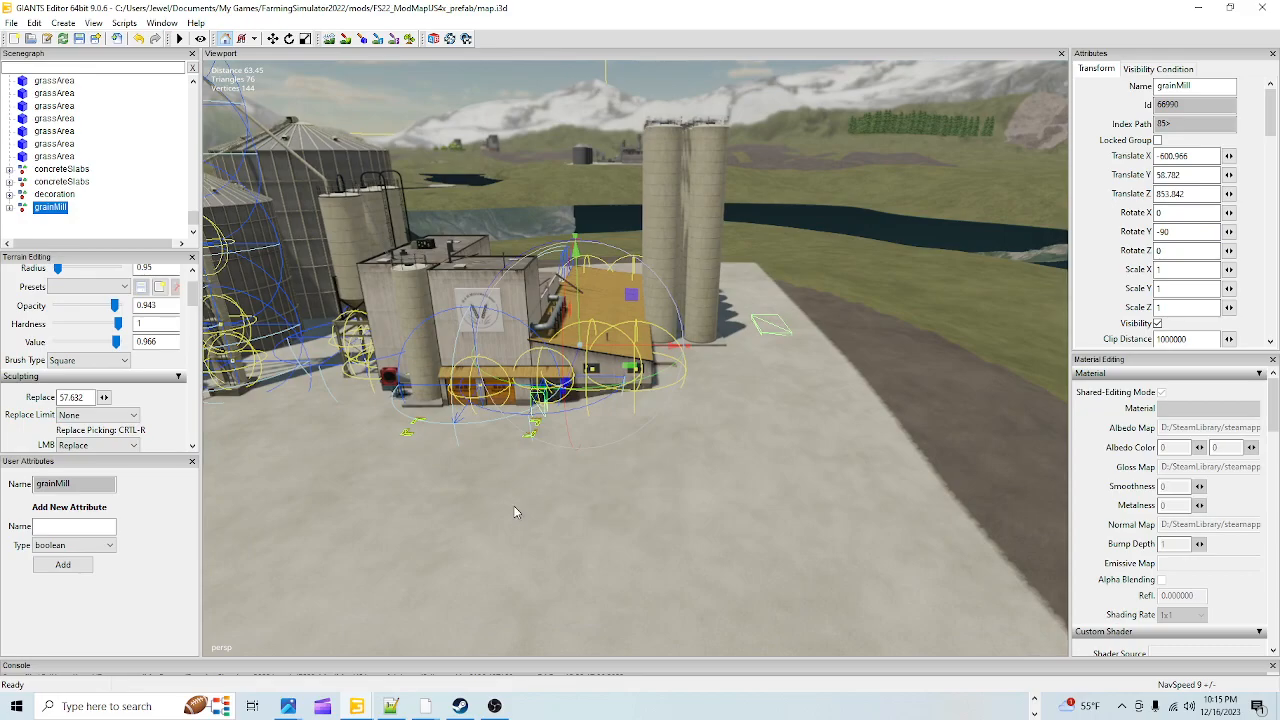
left_click_drag(516, 508, 477, 502, "alt")
scroll(773, 356, "up", 5)
left_click_drag(773, 356, 800, 474, "alt")
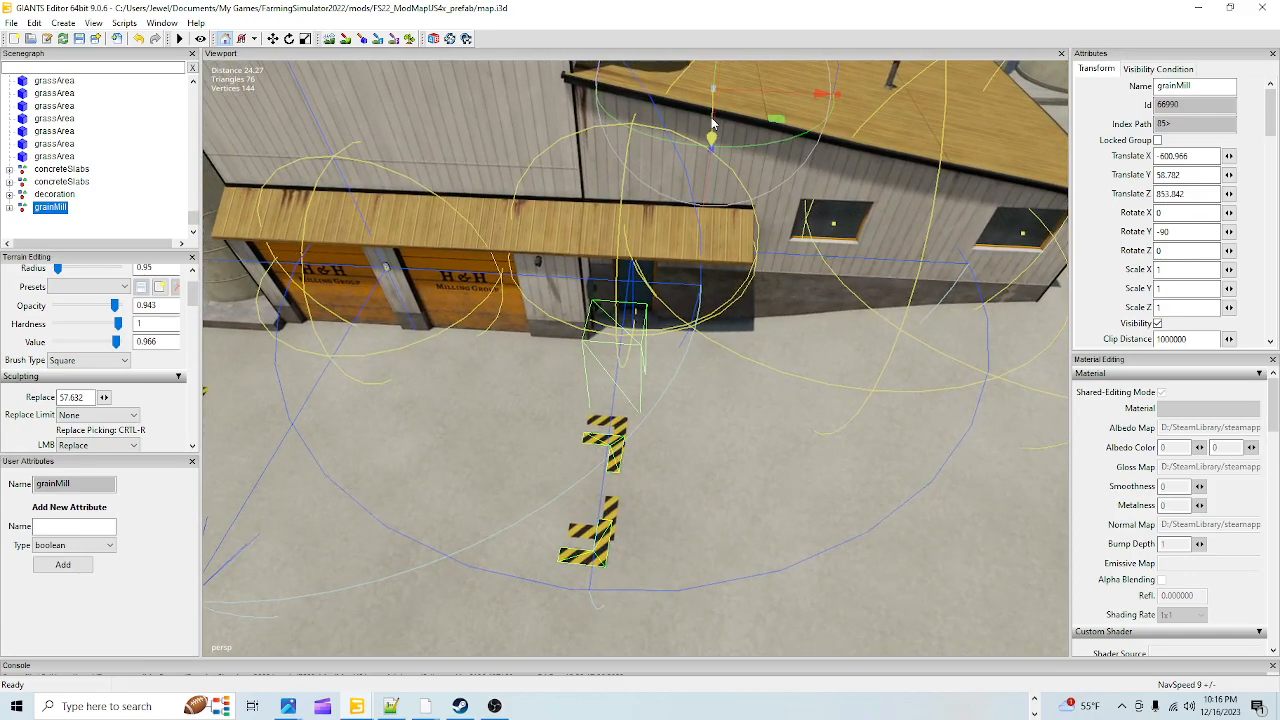
left_click_drag(711, 124, 716, 110)
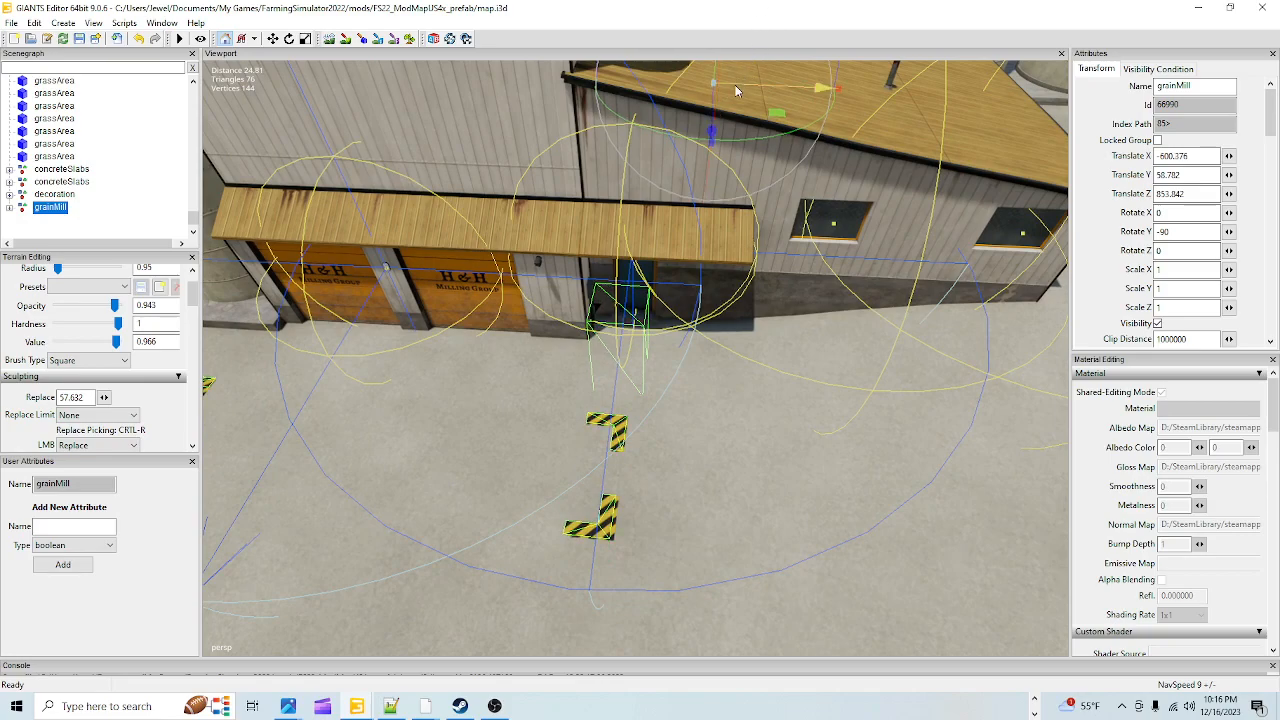
left_click_drag(738, 84, 741, 84)
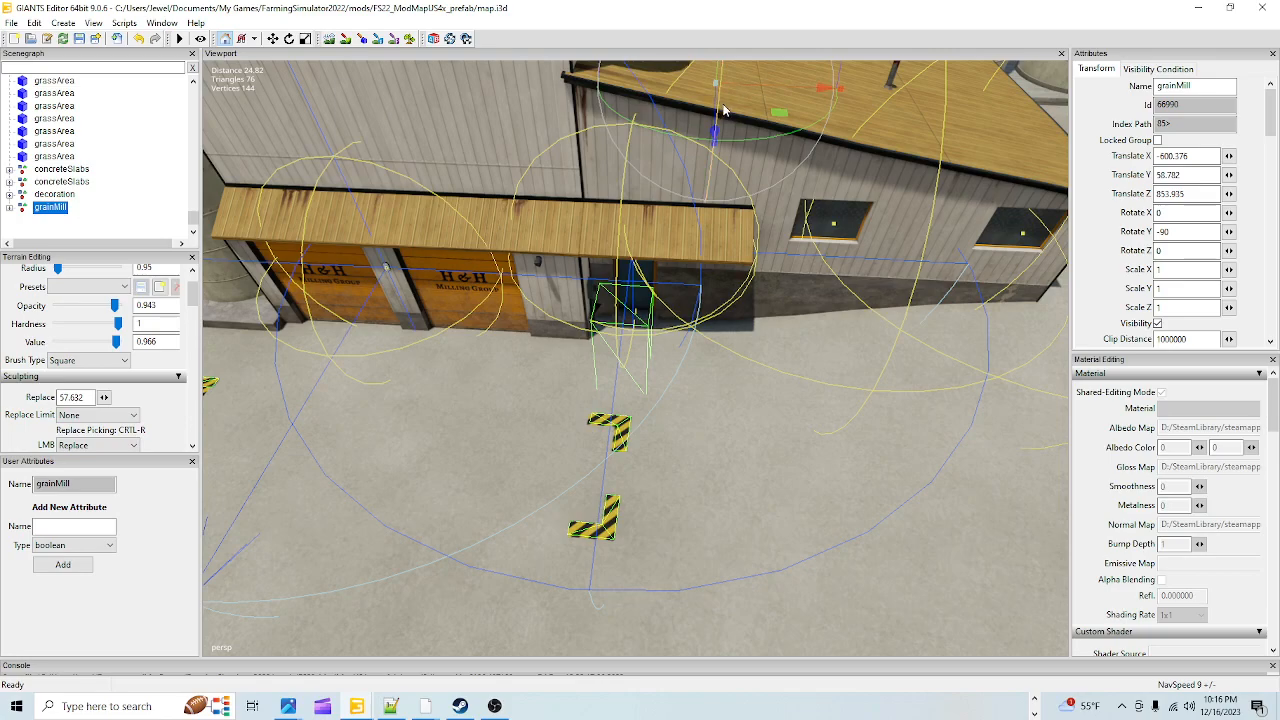
left_click_drag(717, 112, 717, 112)
left_click_drag(745, 221, 602, 267, "alt")
scroll(602, 267, "up", 5)
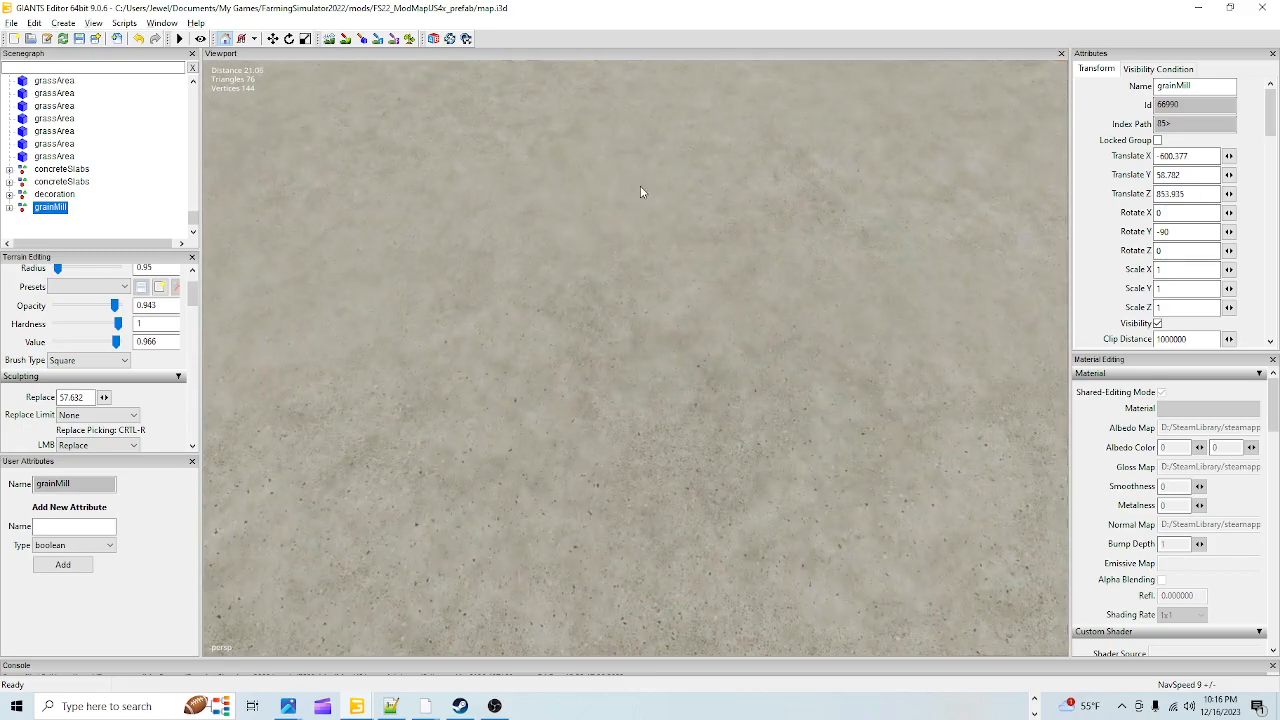
left_click_drag(641, 180, 745, 104, "alt")
scroll(744, 104, "down", 6)
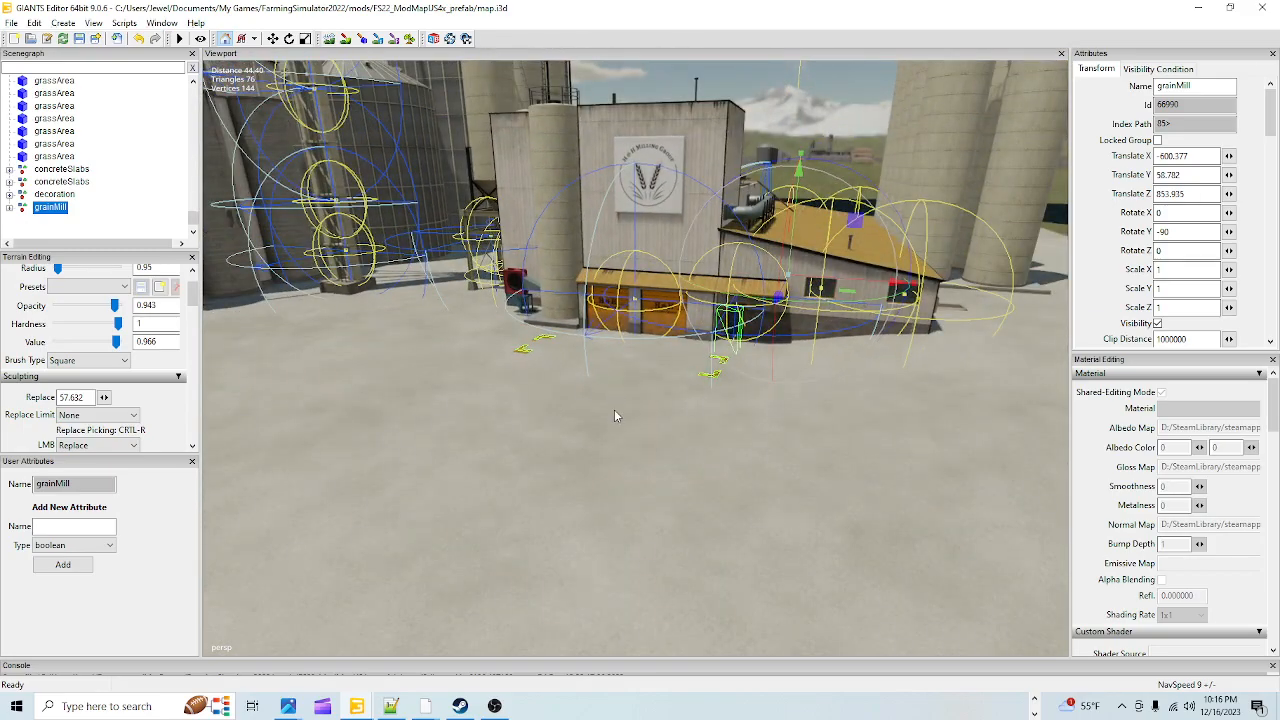
- Examine the mill building, the nearby silos and the open concrete yard around the aligned grainMill markers
left_click_drag(614, 409, 739, 418, "alt")
scroll(739, 405, "up", 2)
left_click_drag(739, 357, 729, 411, "alt")
scroll(760, 370, "up", 6)
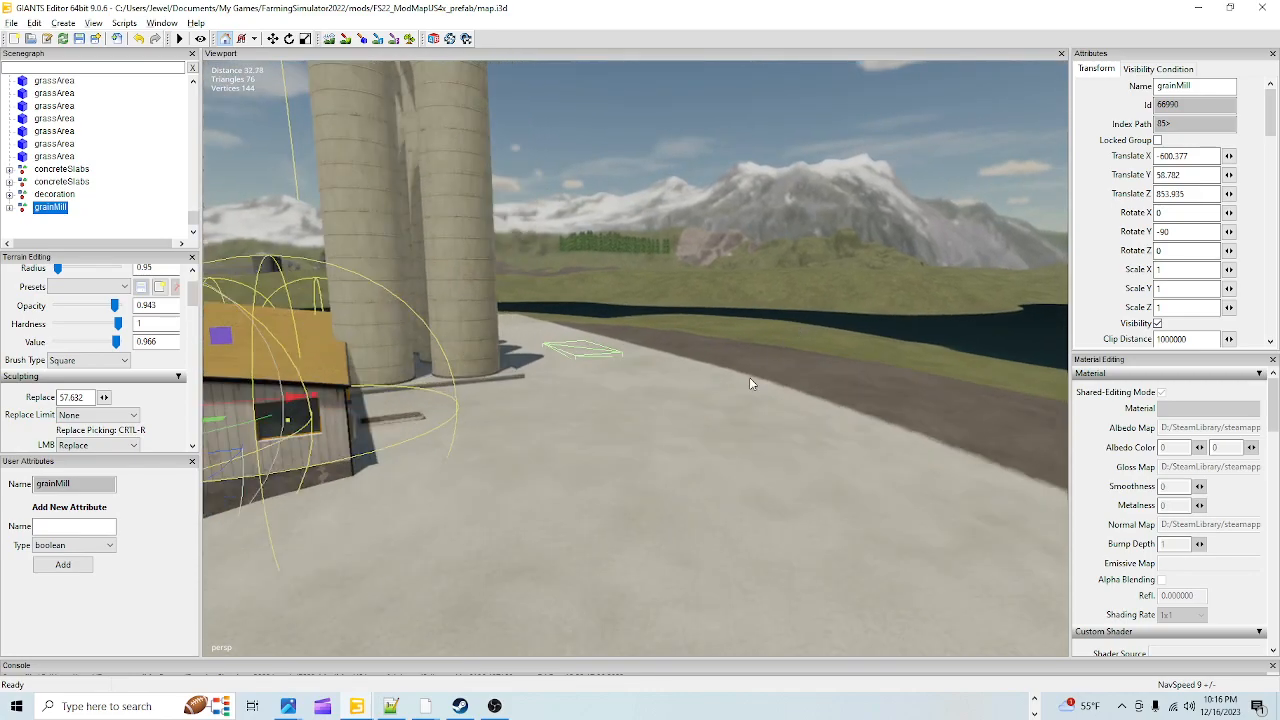
left_click_drag(727, 352, 617, 491, "alt")
scroll(617, 491, "down", 5)
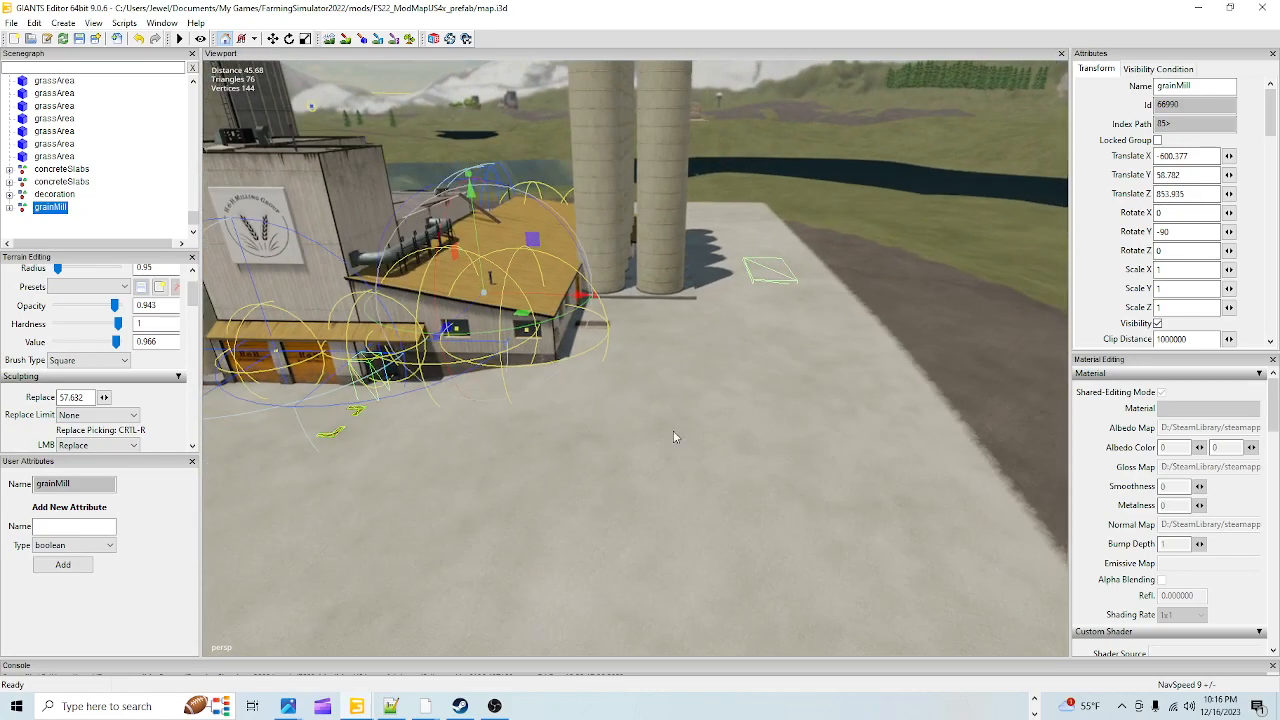
middle_click_drag(663, 429, 683, 424, "alt")
left_click_drag(684, 430, 634, 420, "alt")
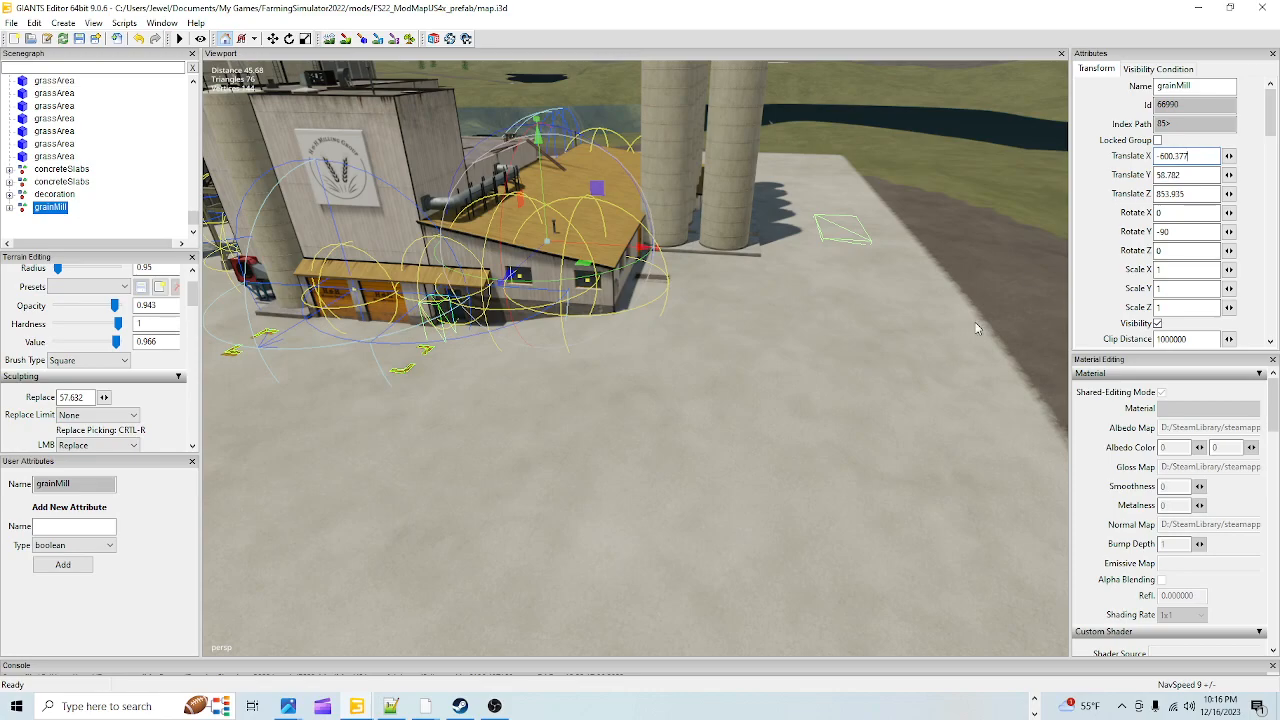
- Bring up the FS22_ModMapUS4x_prefab mod folder in File Explorer
left_click(391, 706)
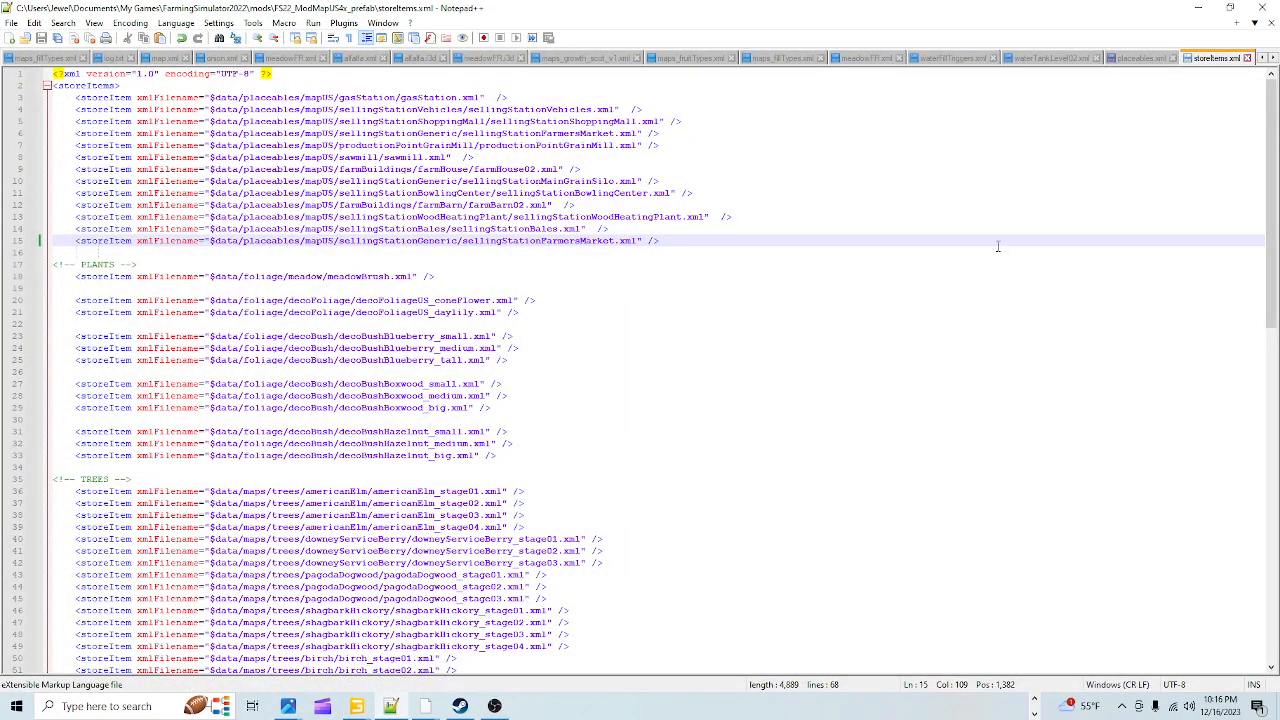
left_click(1198, 7)
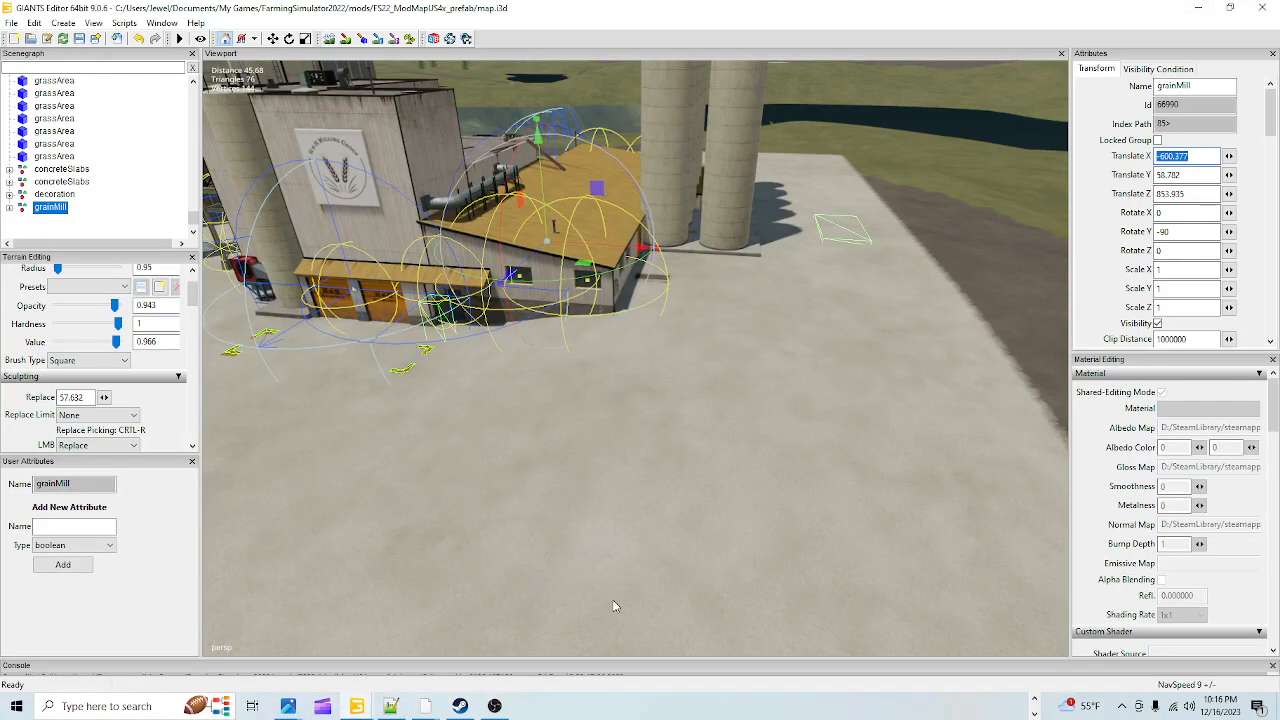
left_click(1029, 701)
left_click(1032, 697)
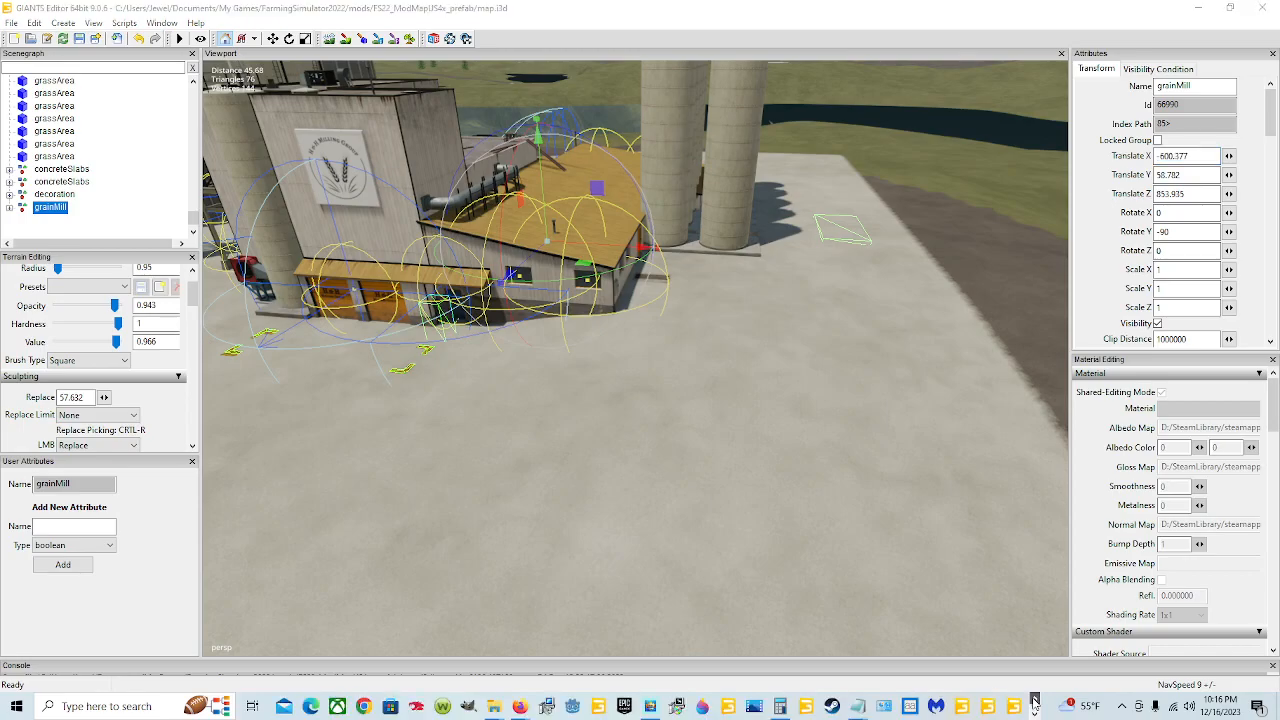
mouse_move(500, 707)
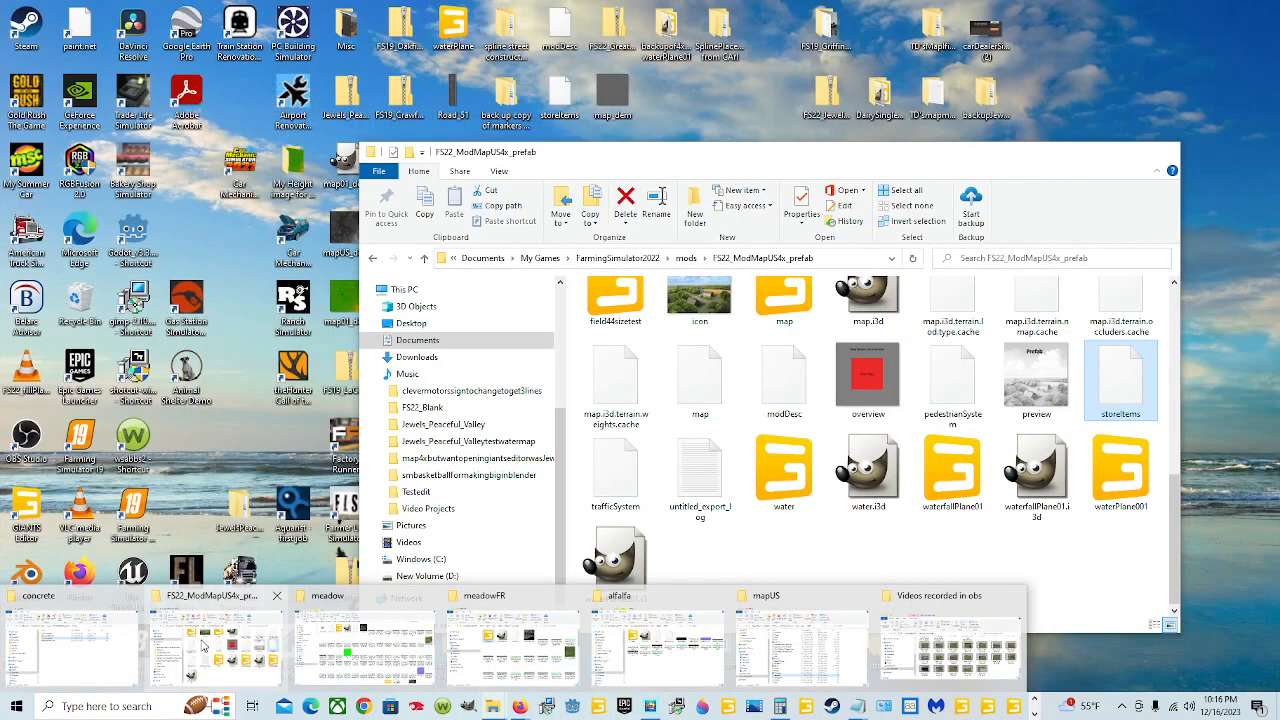
left_click(260, 615)
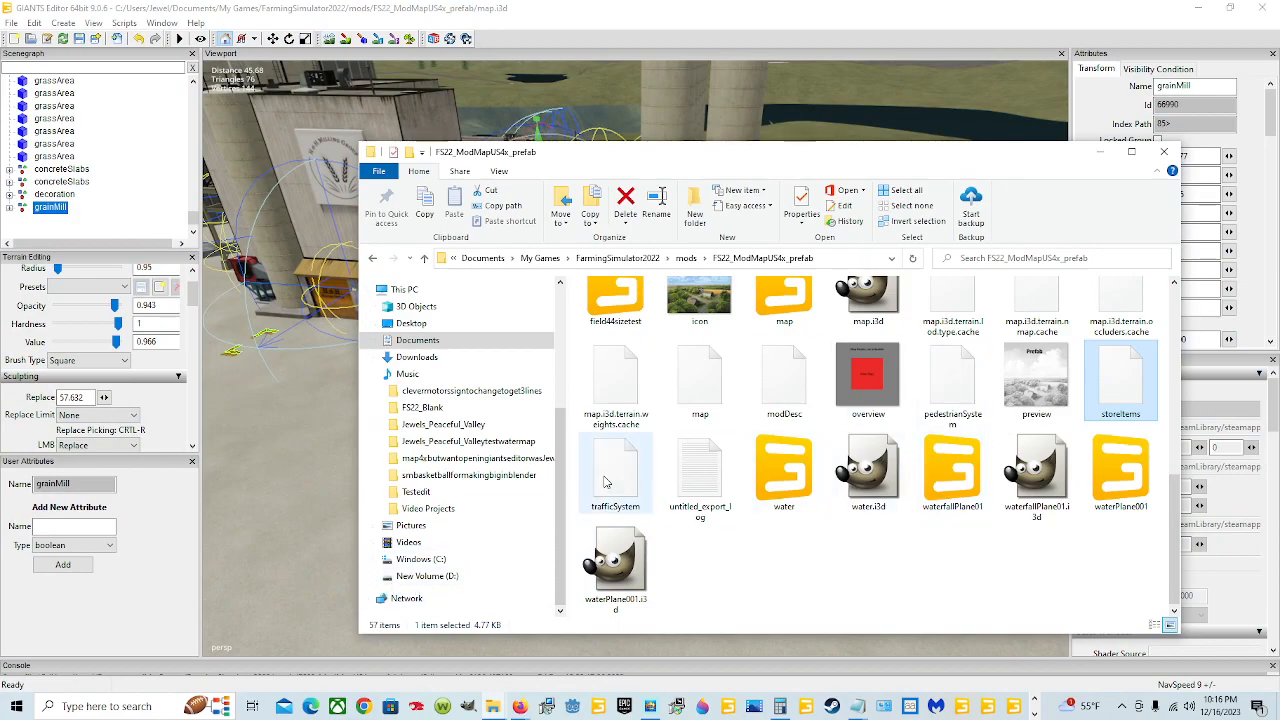
scroll(645, 494, "up", 5)
scroll(950, 545, "down", 2)
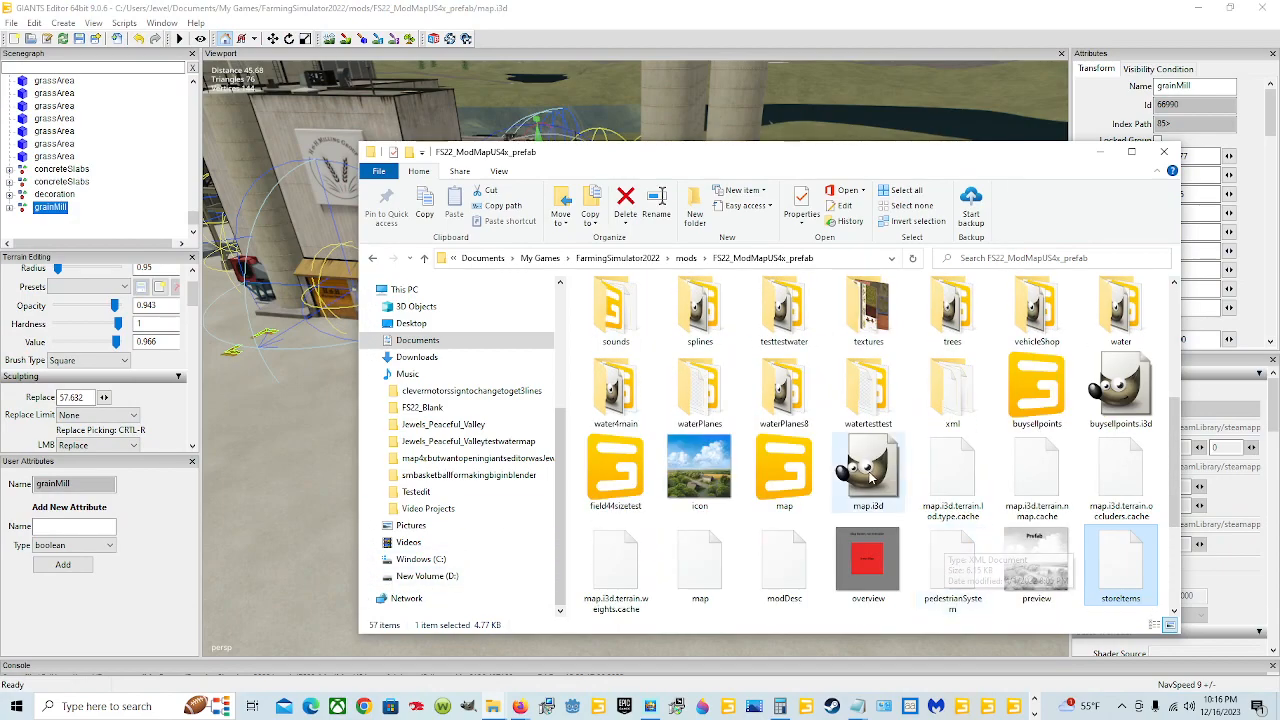
- Browse through Documents, My Games, FarmingSimulator2022 and mods to the FS22_ModMapUS4x_prefab xml folder and open placeables.xml in Notepad++
left_click(471, 340)
double_click(708, 395)
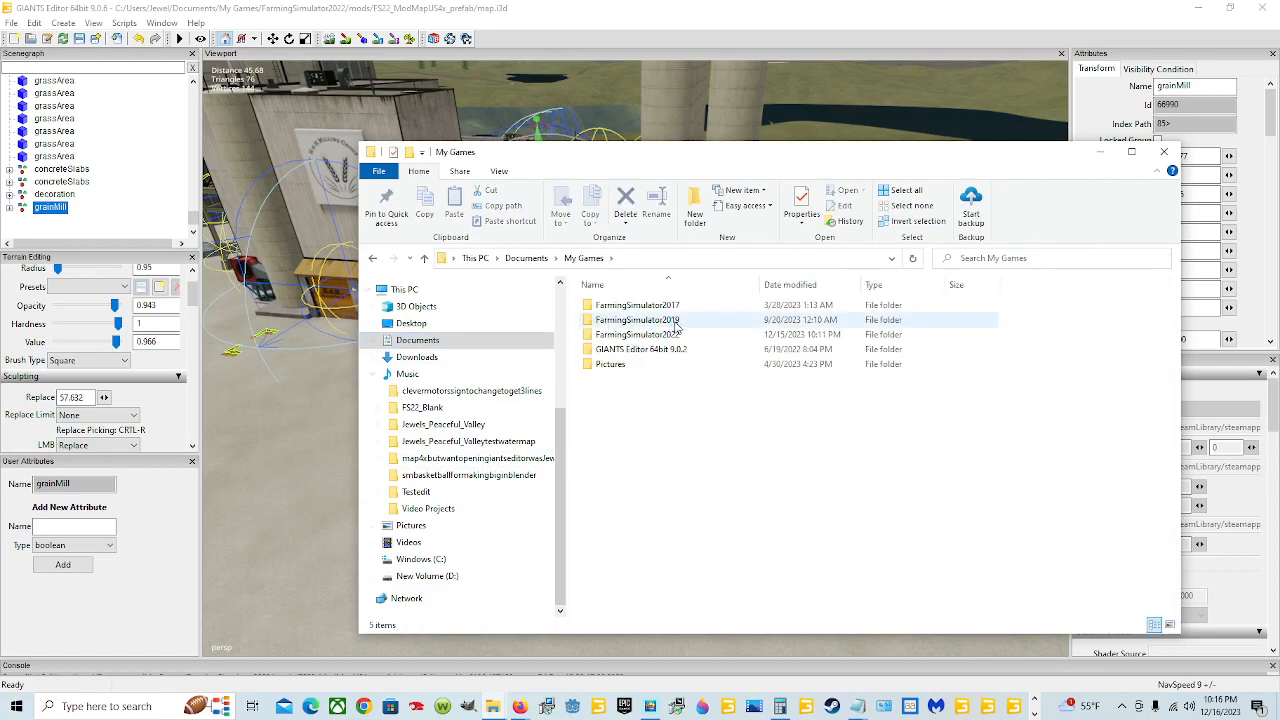
double_click(637, 334)
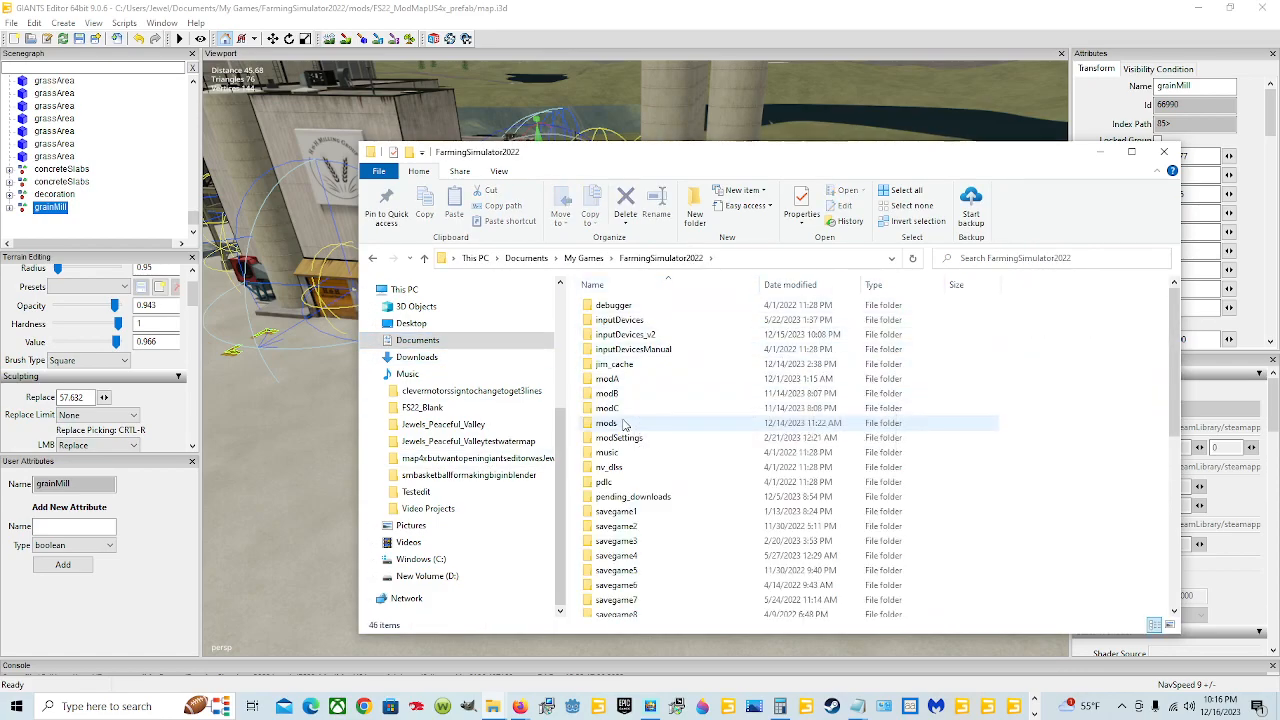
double_click(622, 423)
left_click(637, 321)
double_click(637, 321)
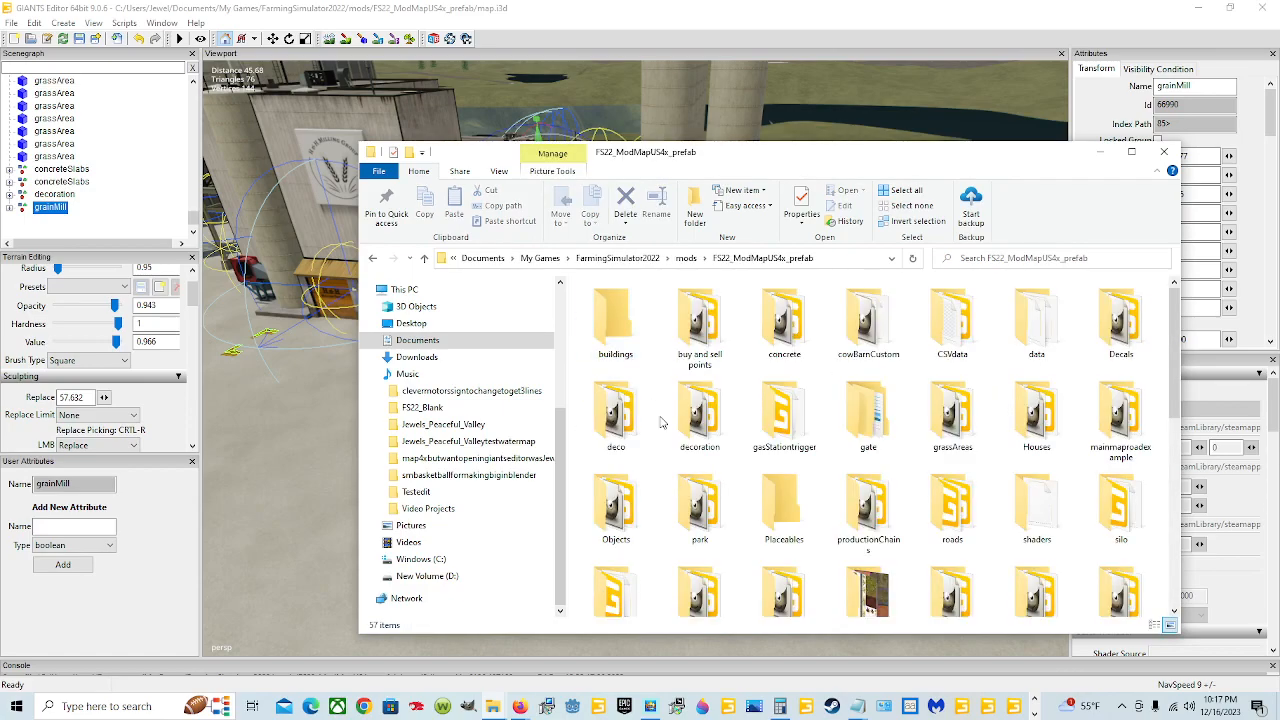
scroll(850, 420, "down", 2)
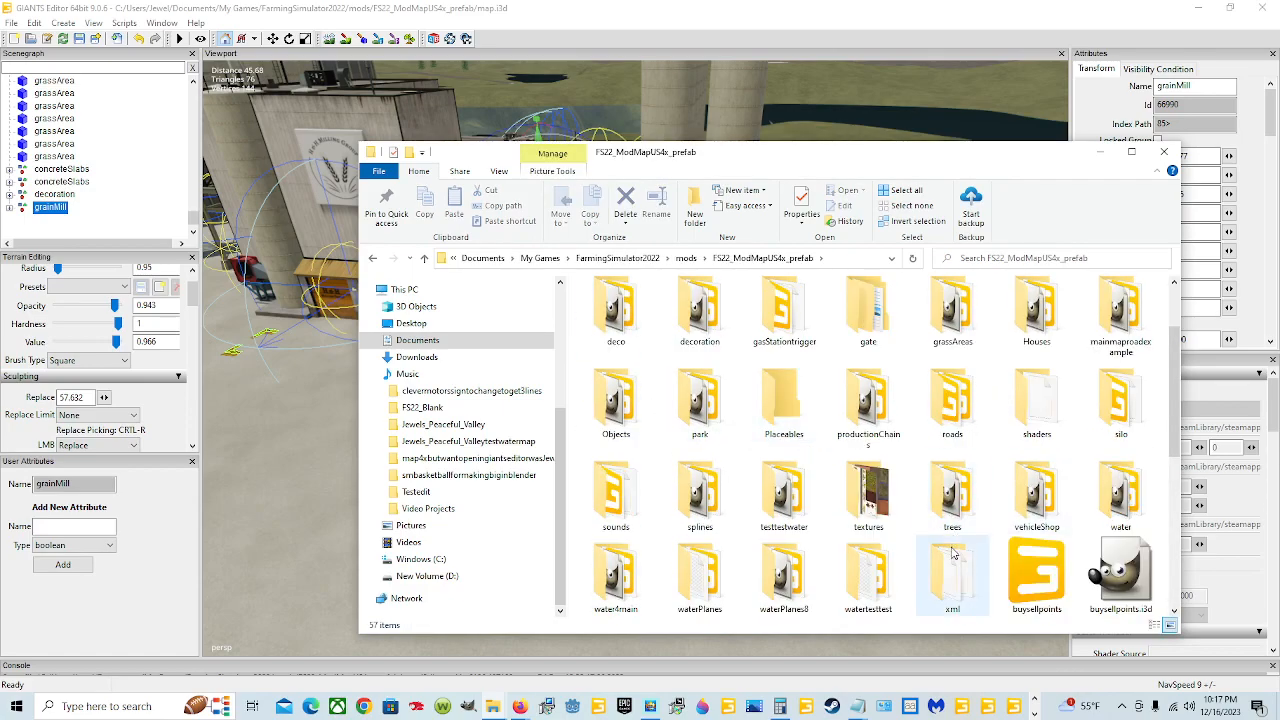
double_click(952, 572)
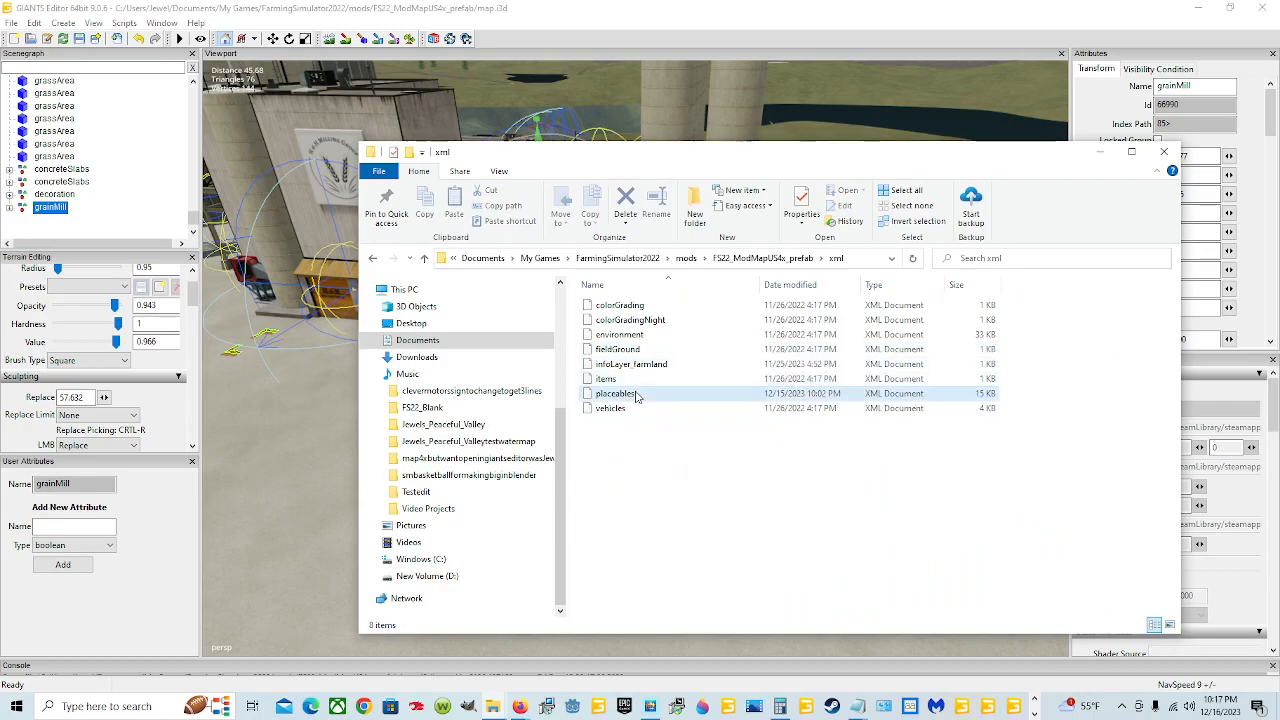
right_click(634, 394)
left_click(670, 449)
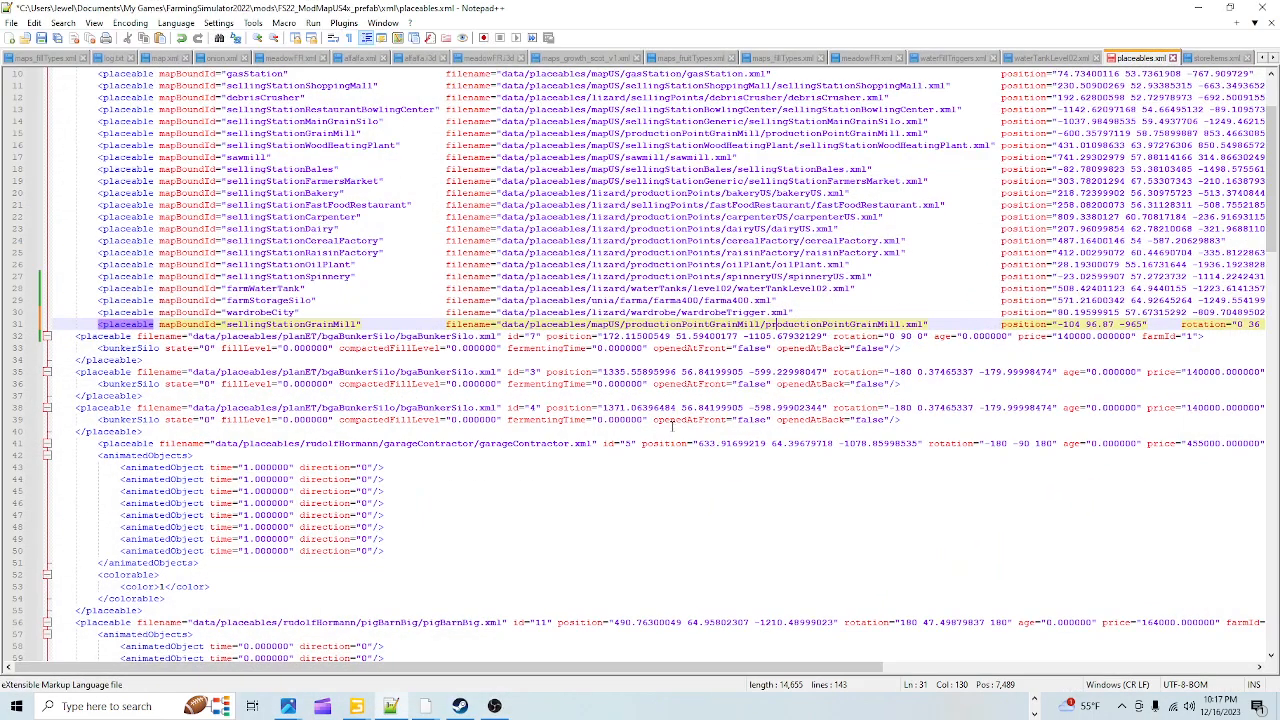
- Replace the position of the sellingStationGrainMill entry on line 31 with the copied coordinates -600.37701416 58.78172302 853.9352417
left_click_drag(745, 668, 890, 698)
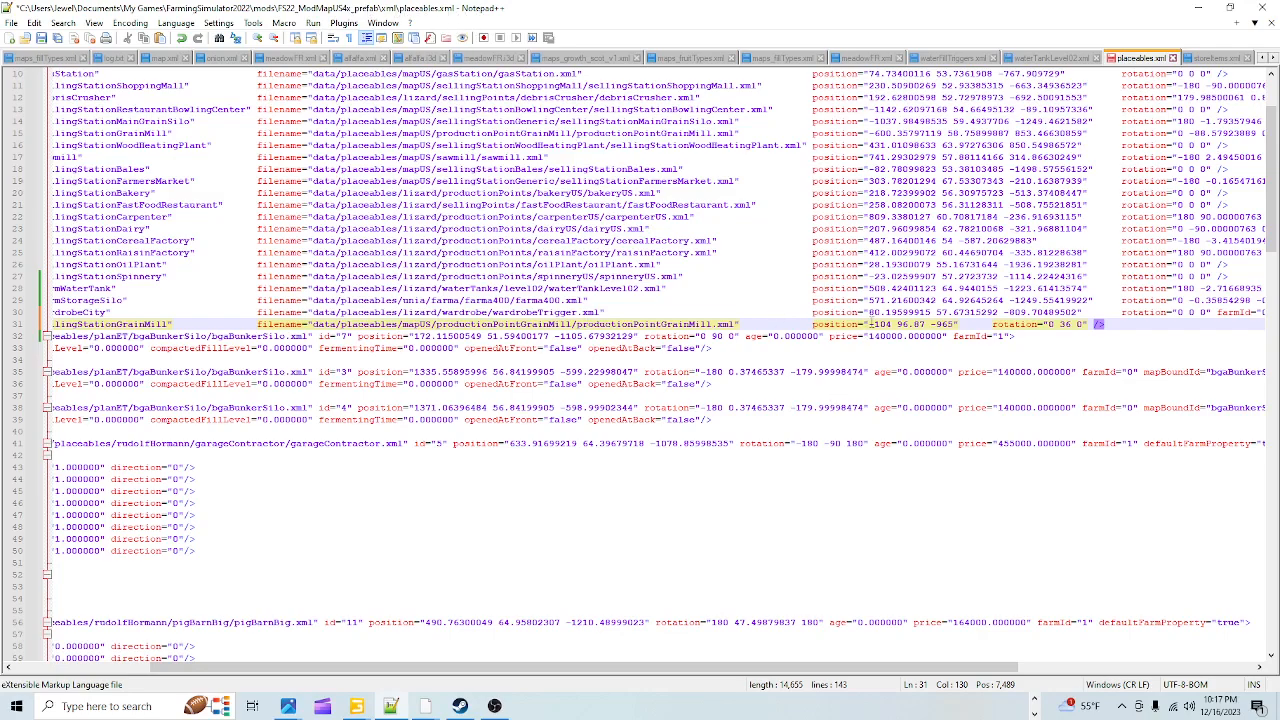
left_click_drag(870, 324, 956, 324)
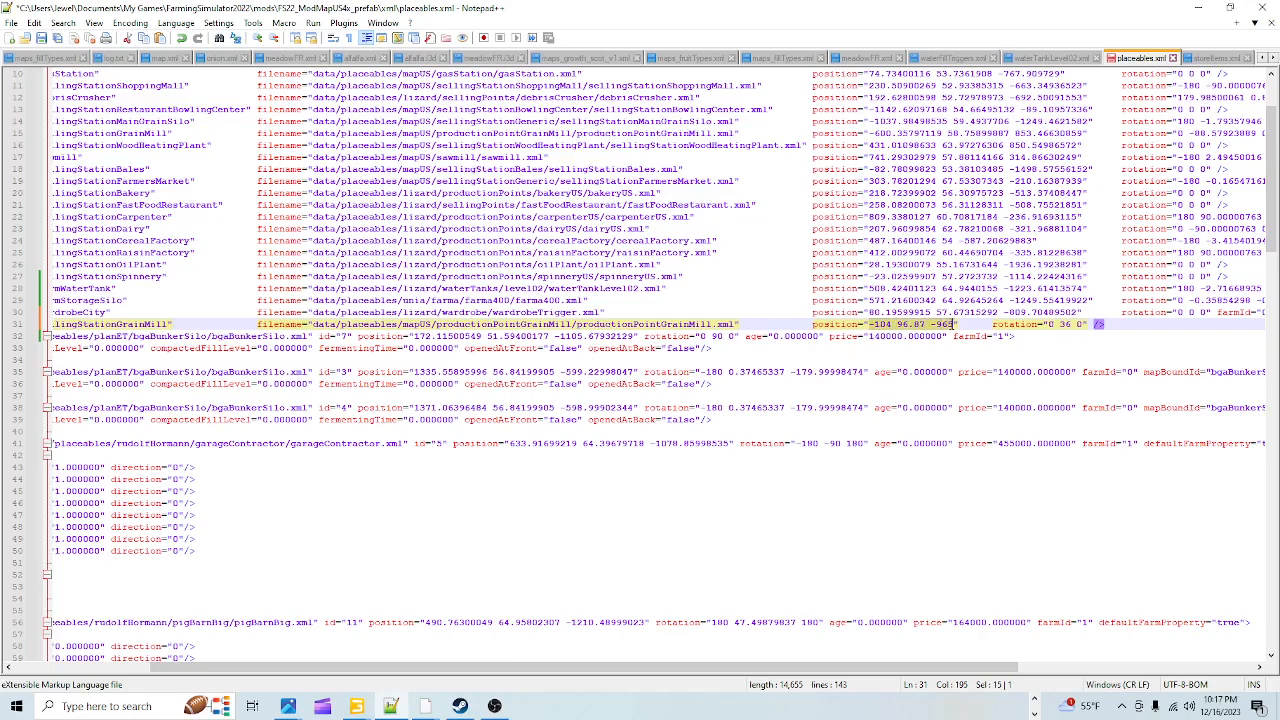
right_click(925, 330)
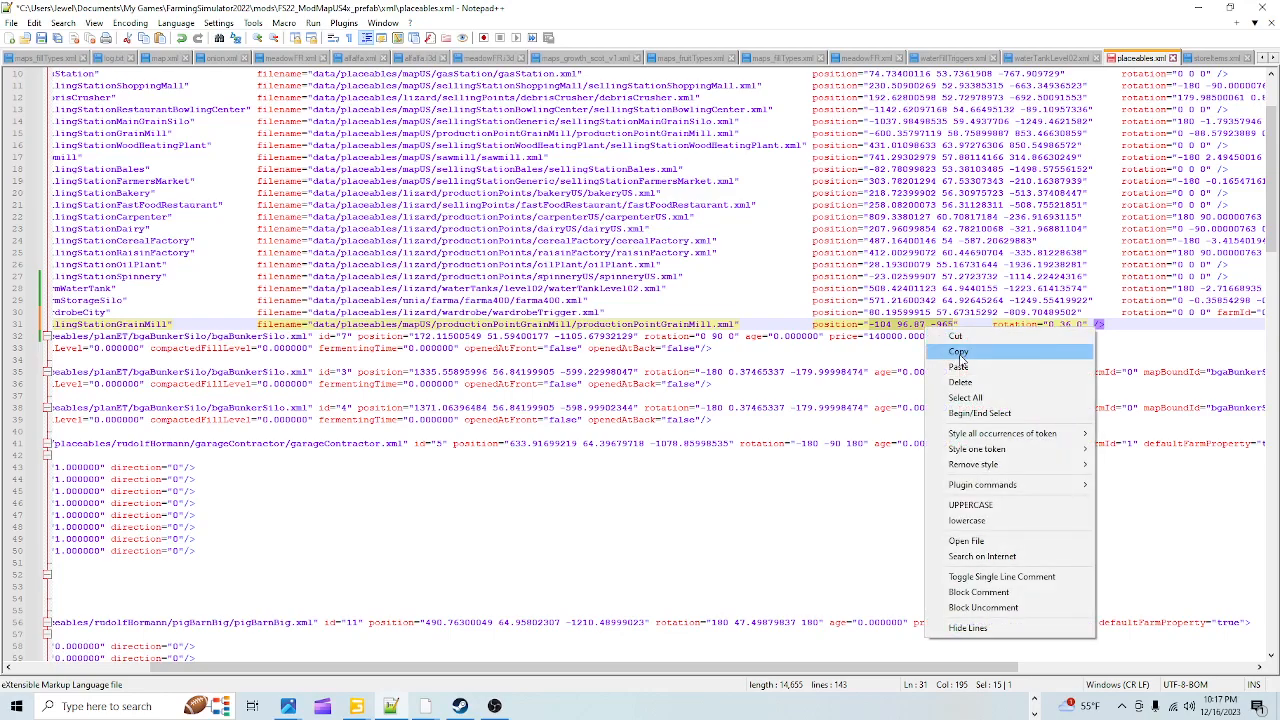
left_click(958, 367)
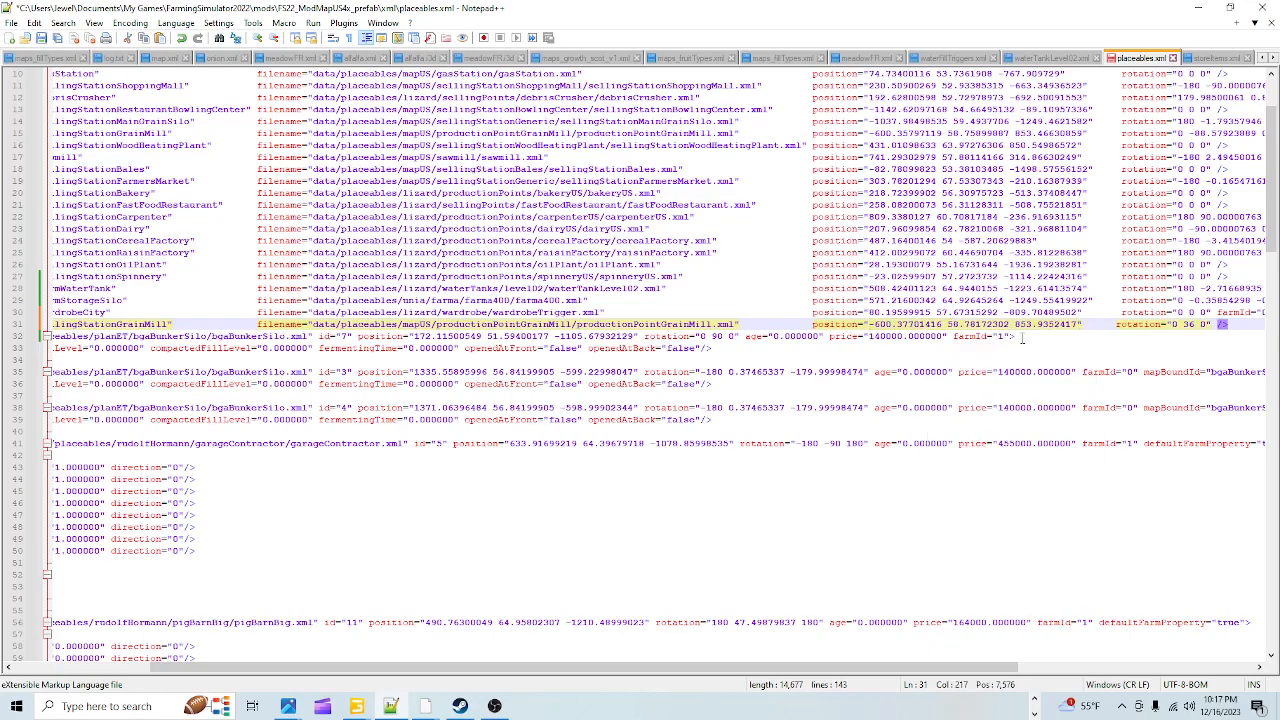
- Align the line 31 rotation attribute and set it to grainMill's rotation from GIANTS Editor, 0 -90.00000763 -0.00001366
left_click(1112, 328)
mouse_move(356, 705)
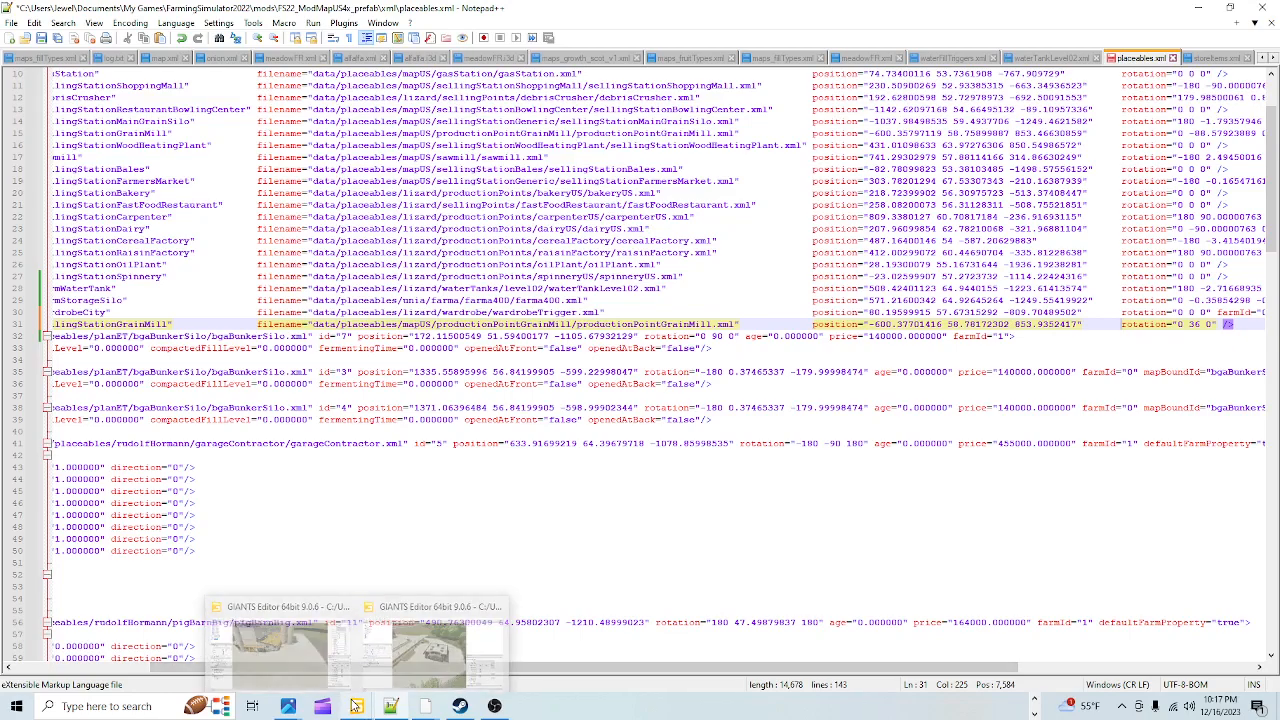
left_click(308, 648)
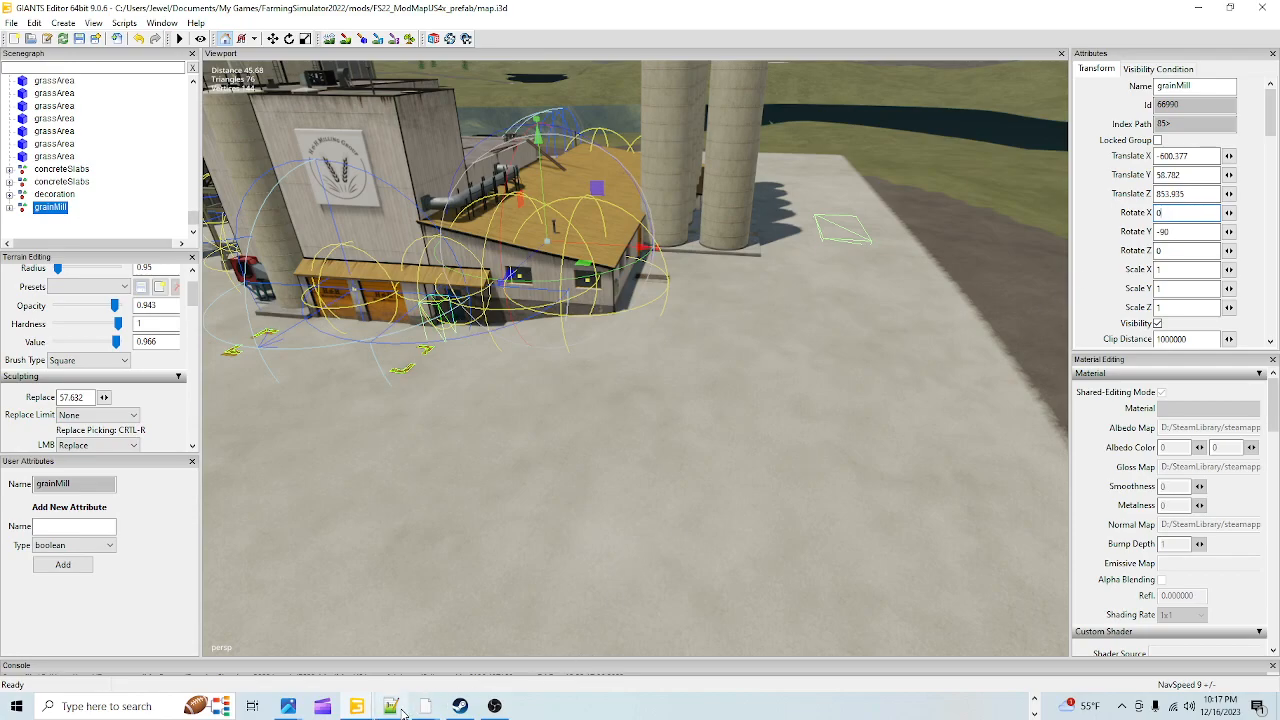
mouse_move(401, 711)
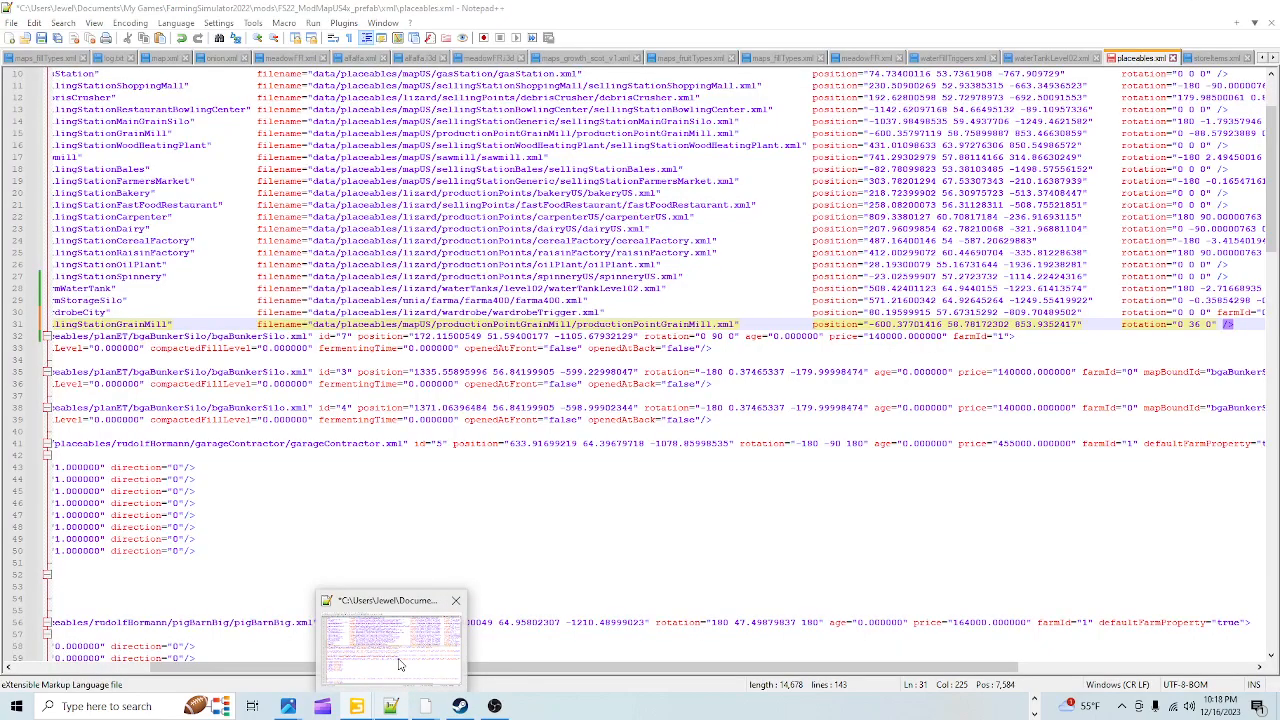
left_click(399, 664)
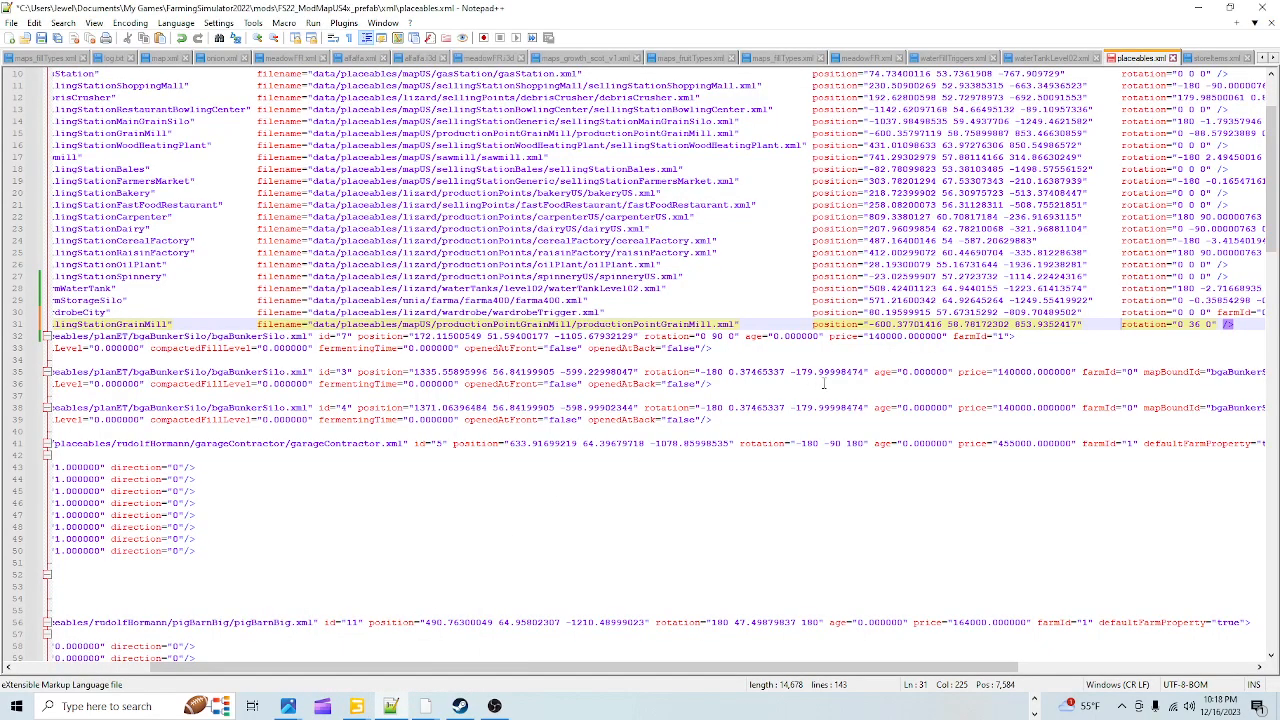
left_click_drag(1180, 325, 1213, 325)
right_click(1190, 330)
left_click(1142, 368)
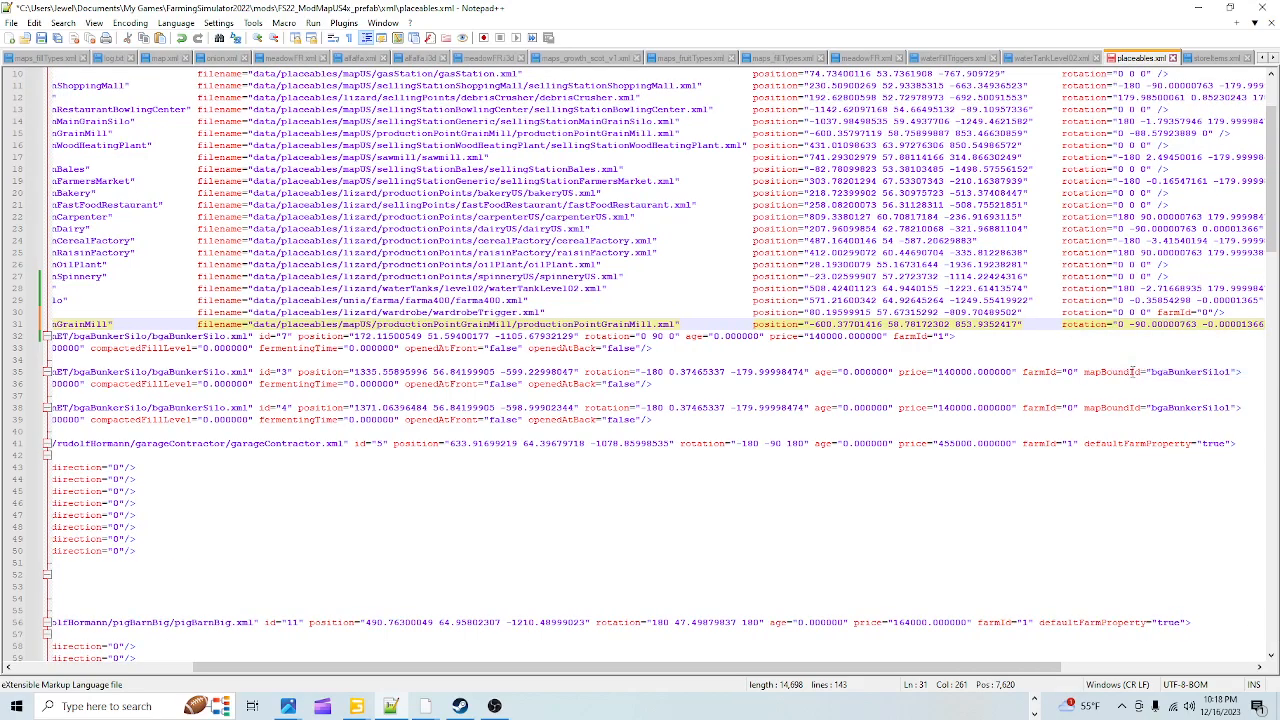
- Compare line 31 with the existing sellingStationGrainMill entry on line 15 and delete the duplicate on line 31
left_click_drag(1030, 668, 765, 668)
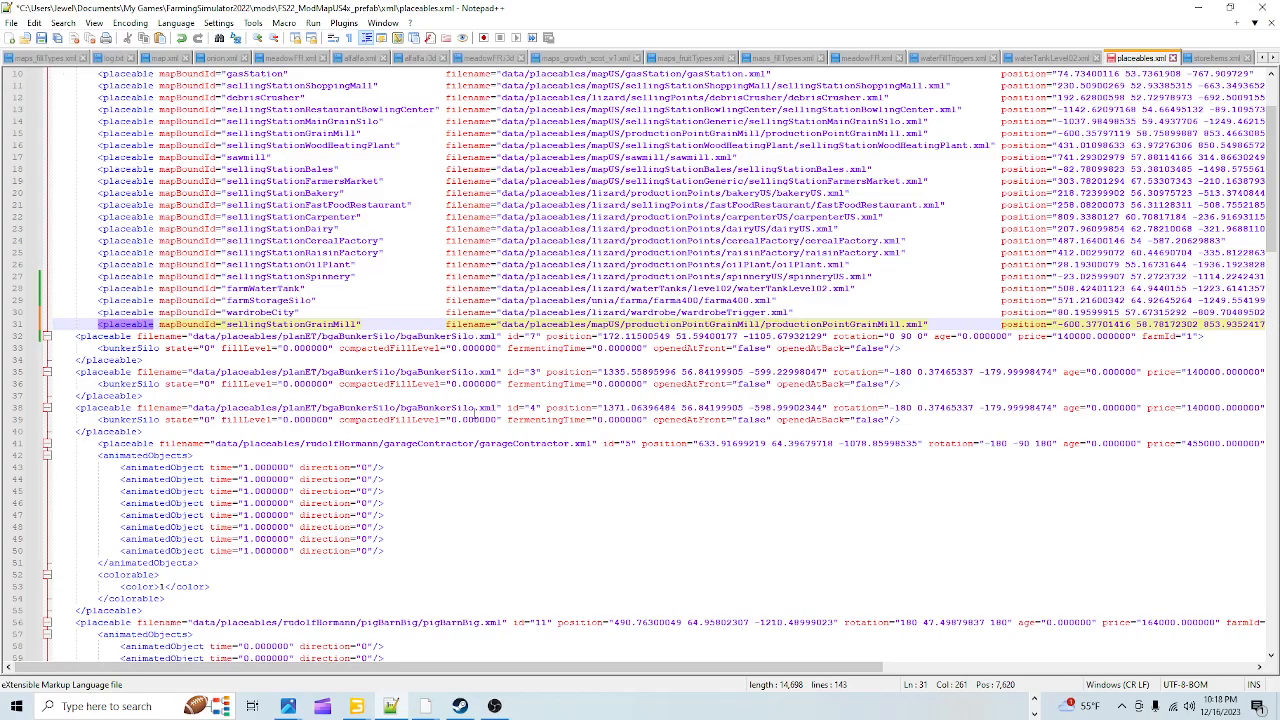
left_click_drag(530, 668, 803, 680)
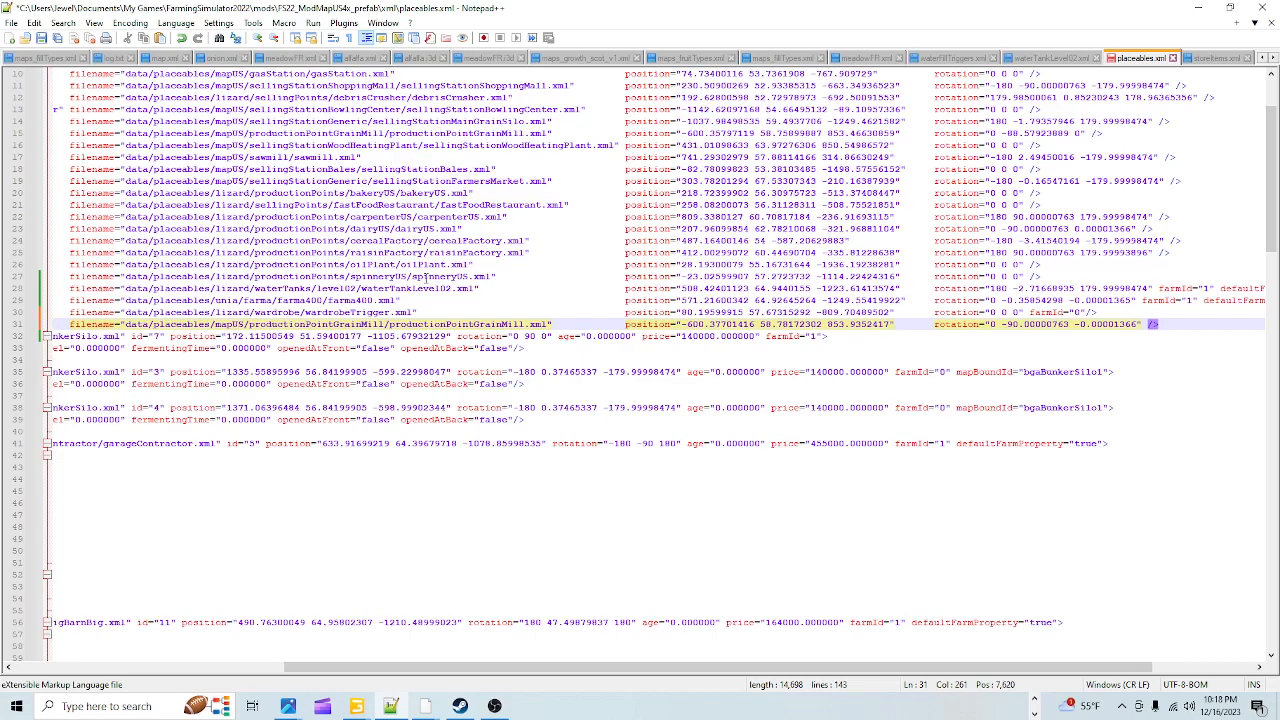
scroll(427, 278, "up", 2)
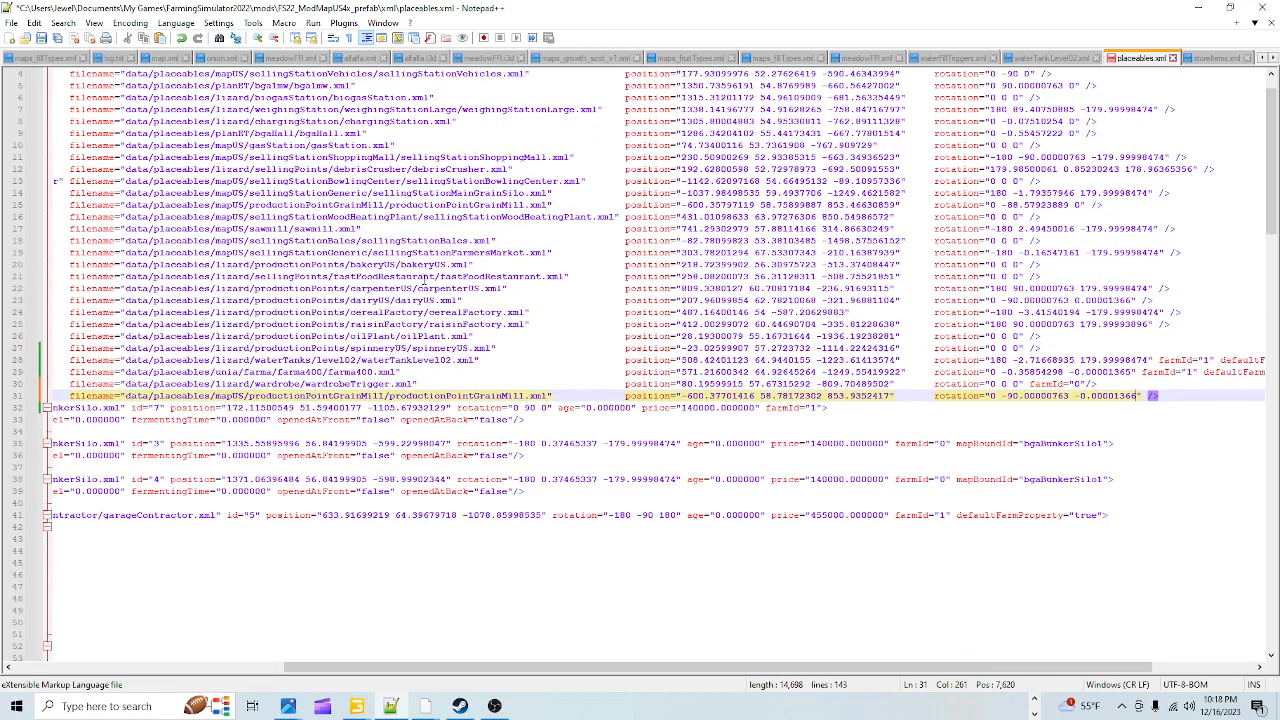
scroll(427, 278, "up", 1)
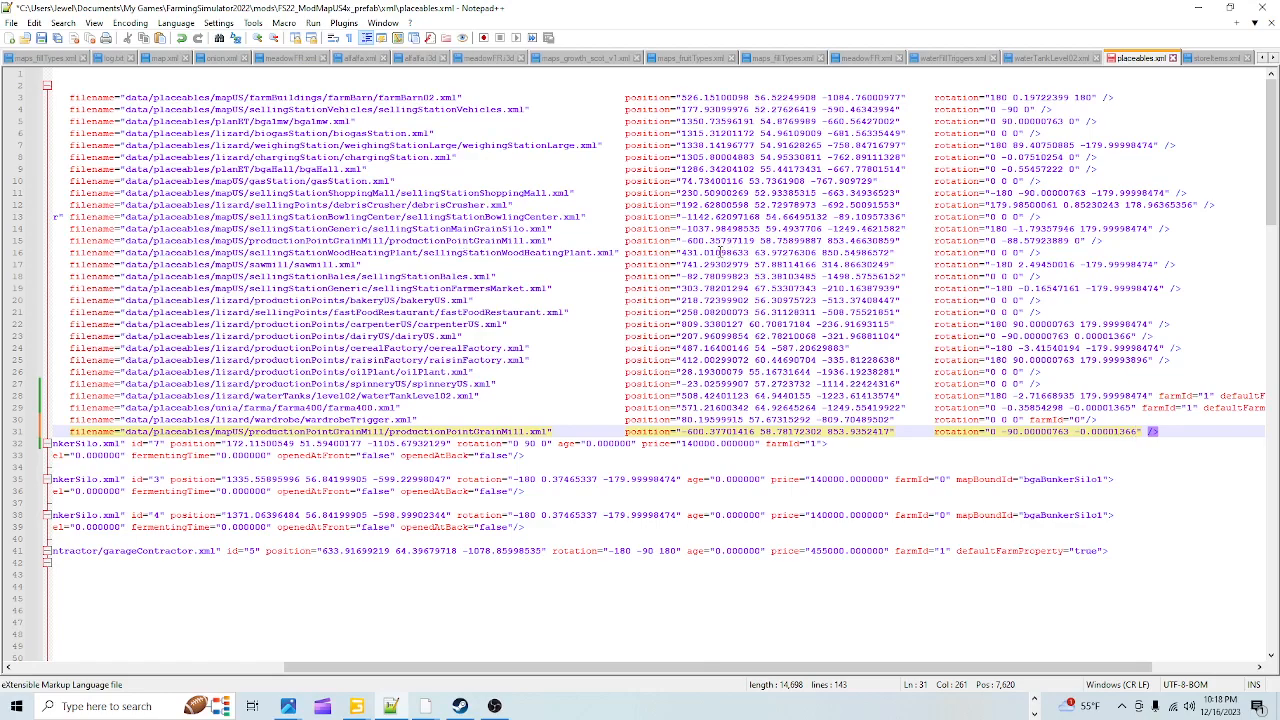
left_click(1161, 431)
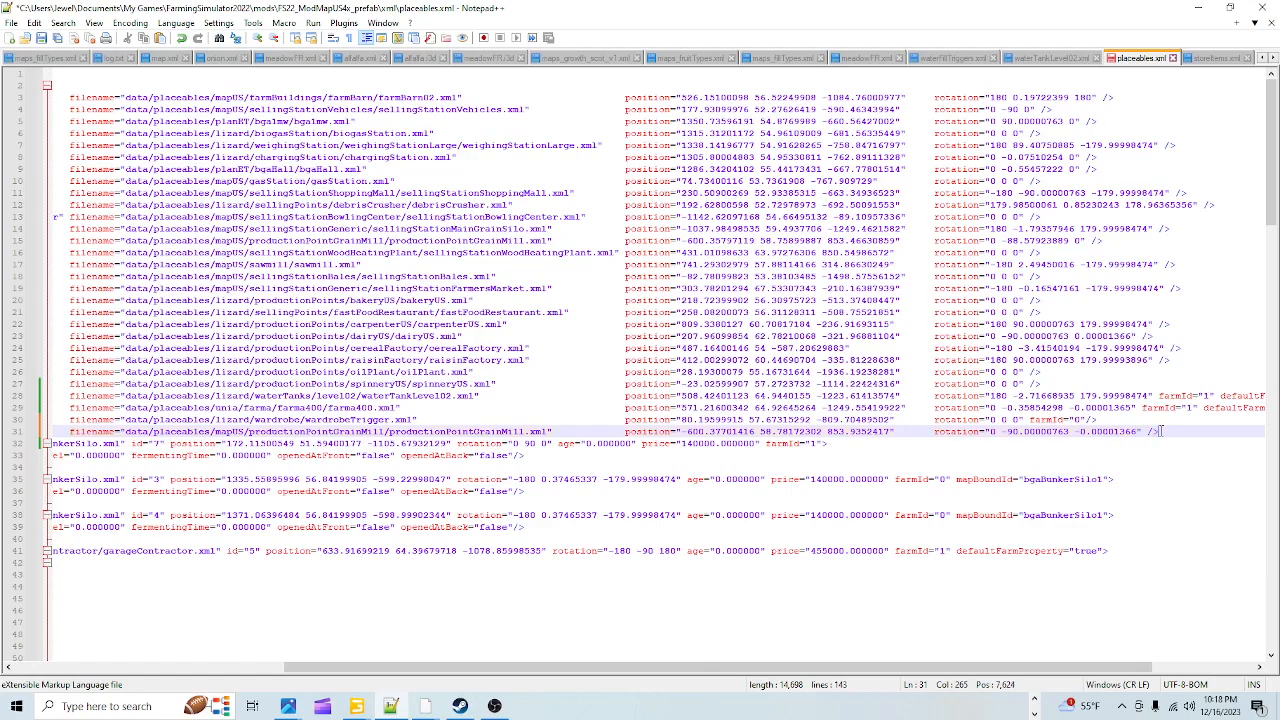
left_click_drag(1161, 431, 2, 432)
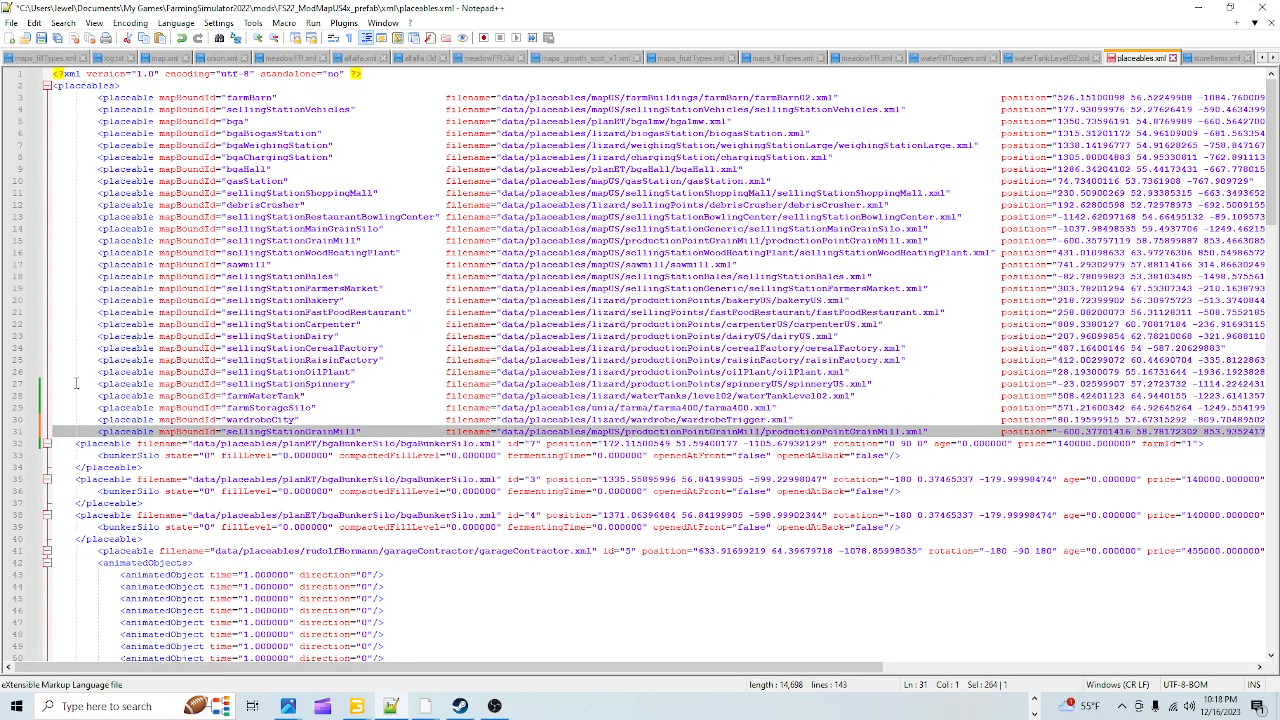
key("Delete")
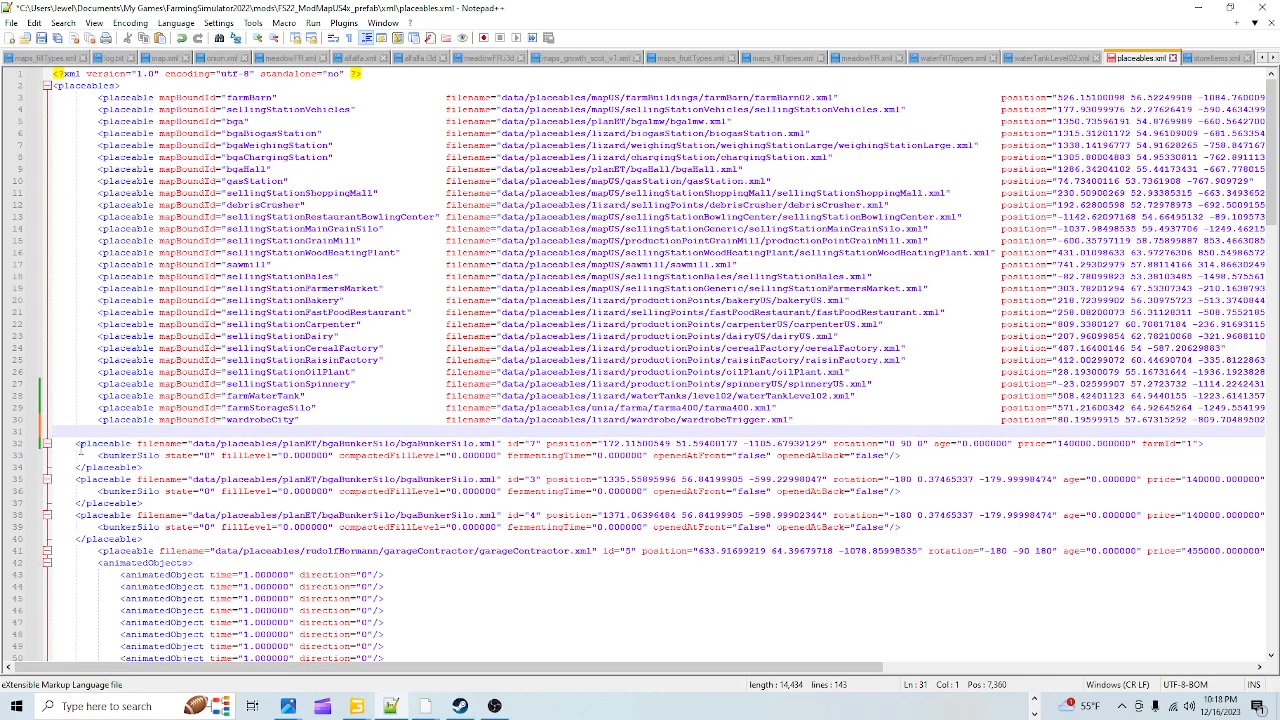
- Close up the empty line above the first bgaBunkerSilo entry, save placeables.xml and return to GIANTS Editor
left_click(72, 443)
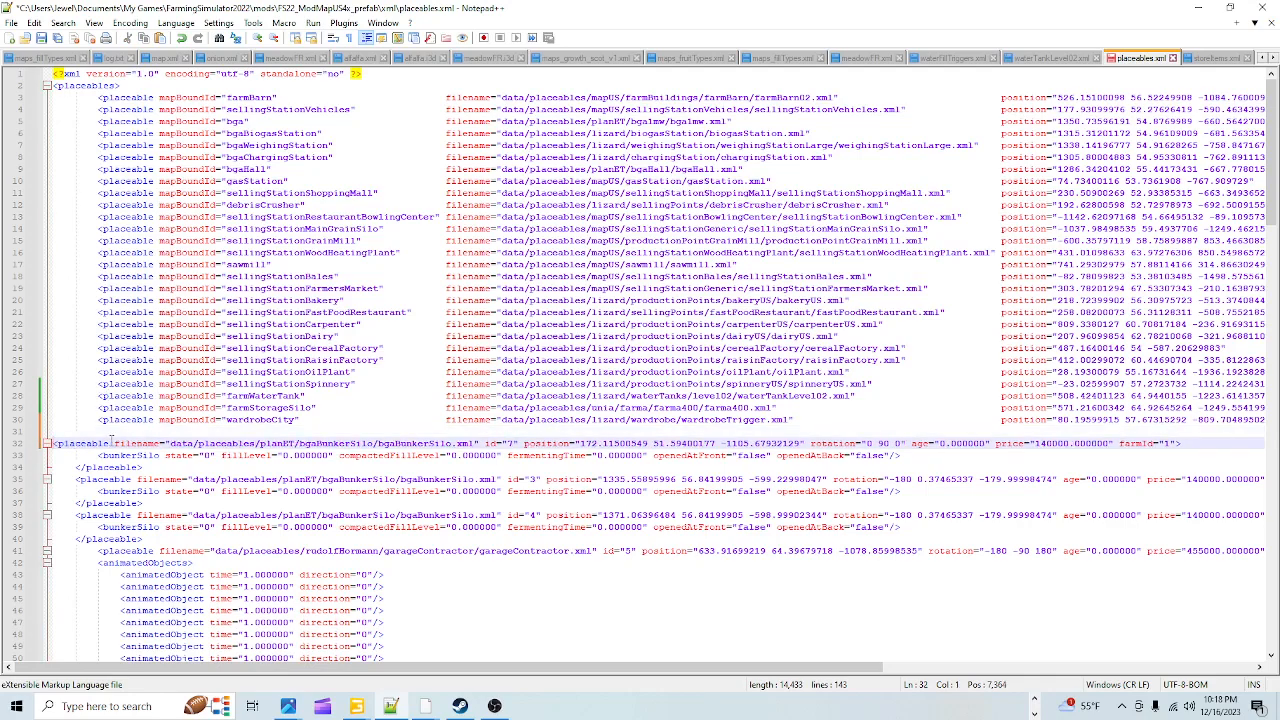
key("BackSpace")
key("BackSpace")
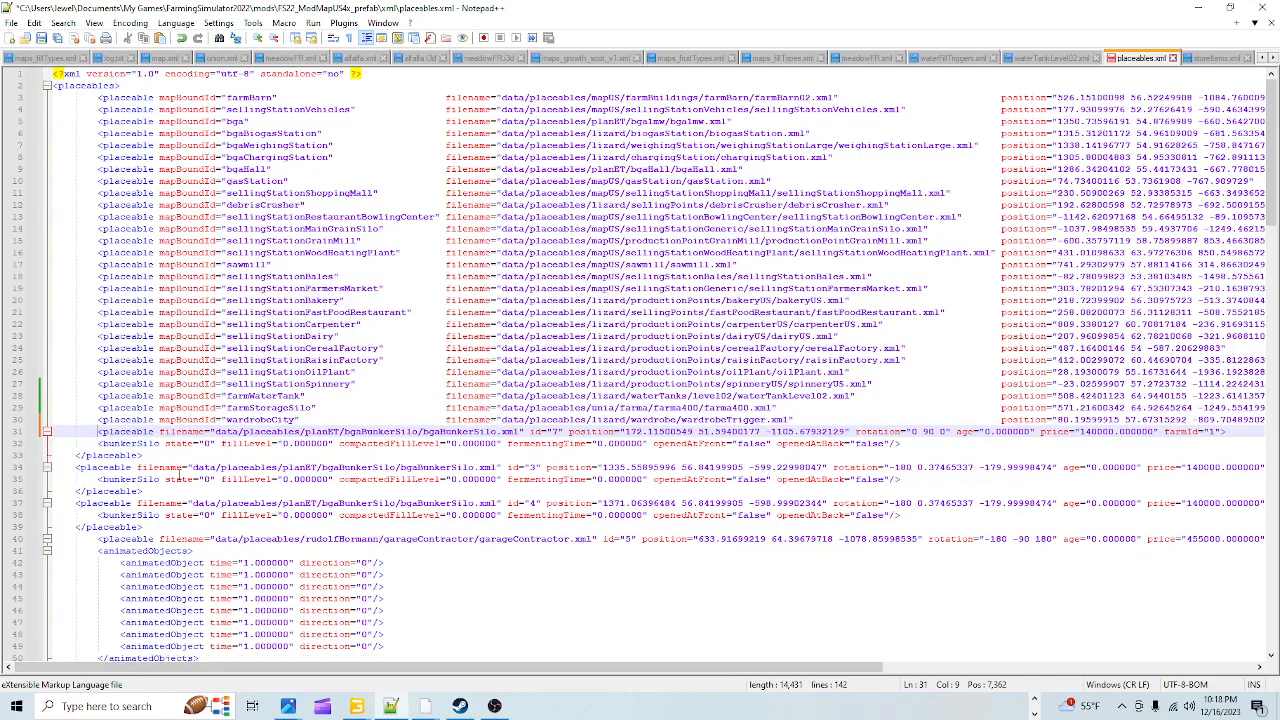
left_click(41, 38)
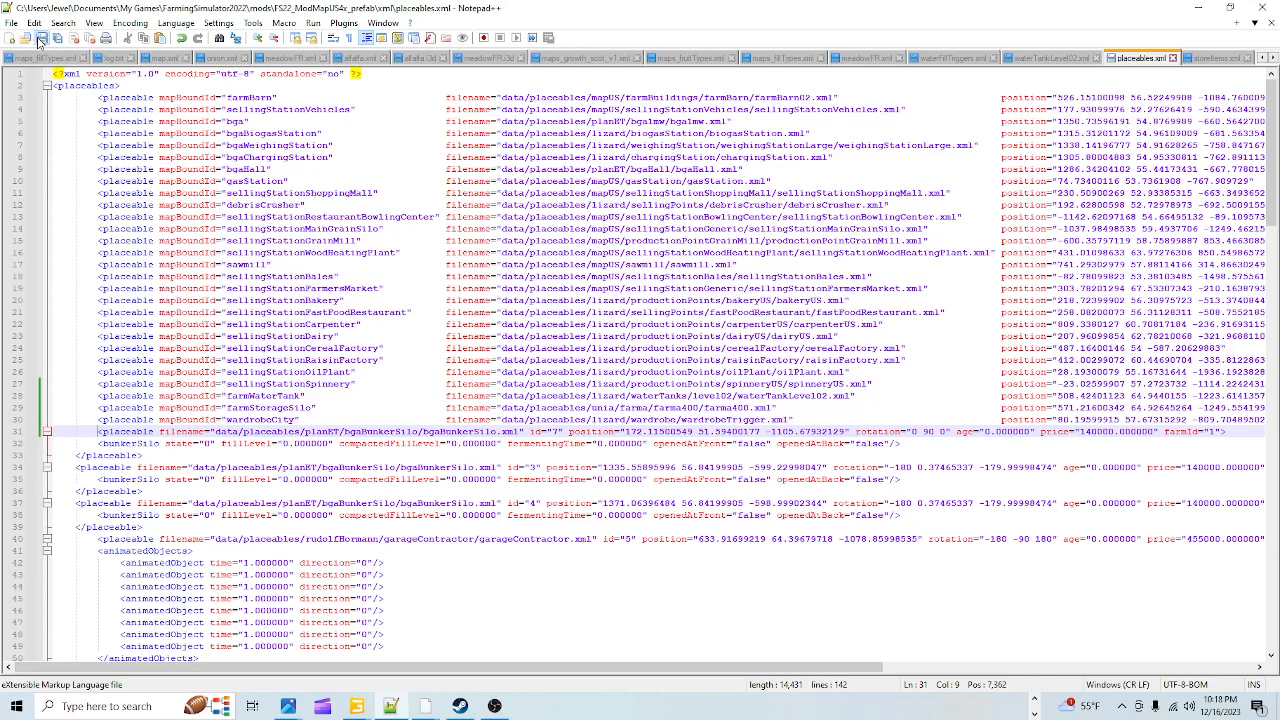
left_click(1197, 8)
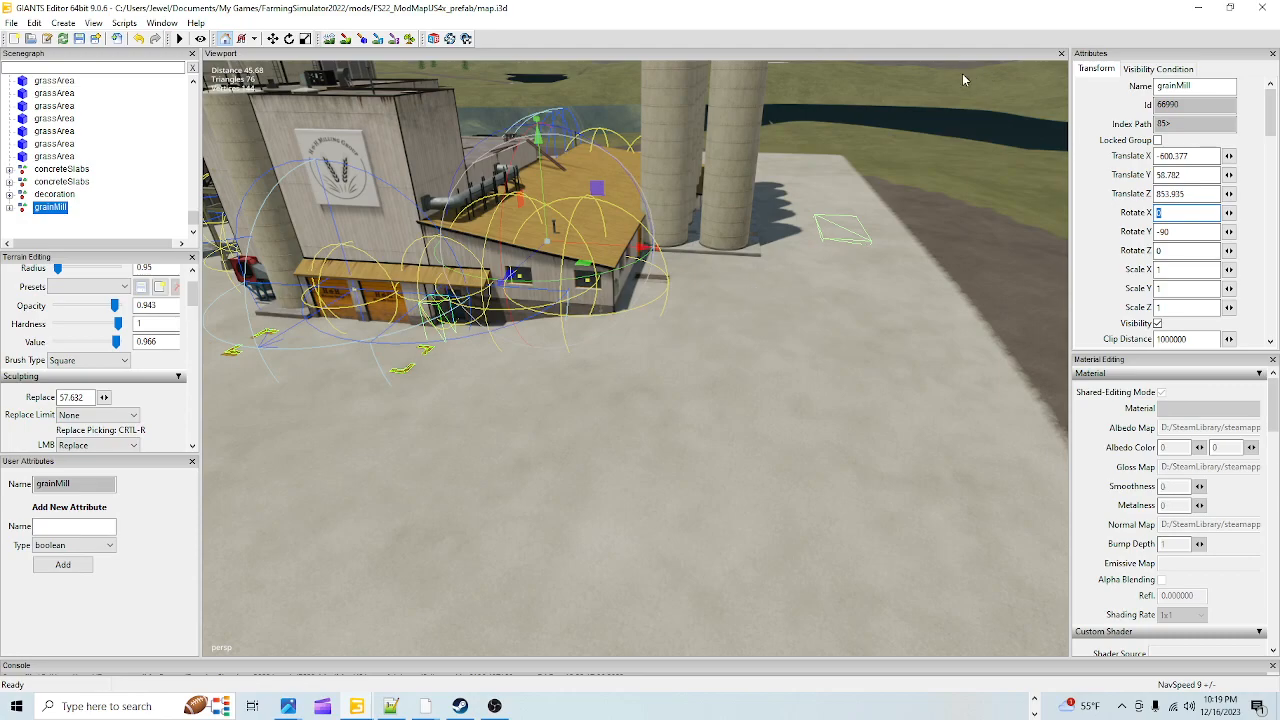
- Move careerStartPoint onto the concrete in front of the grain mill
left_click_drag(732, 358, 690, 344, "alt")
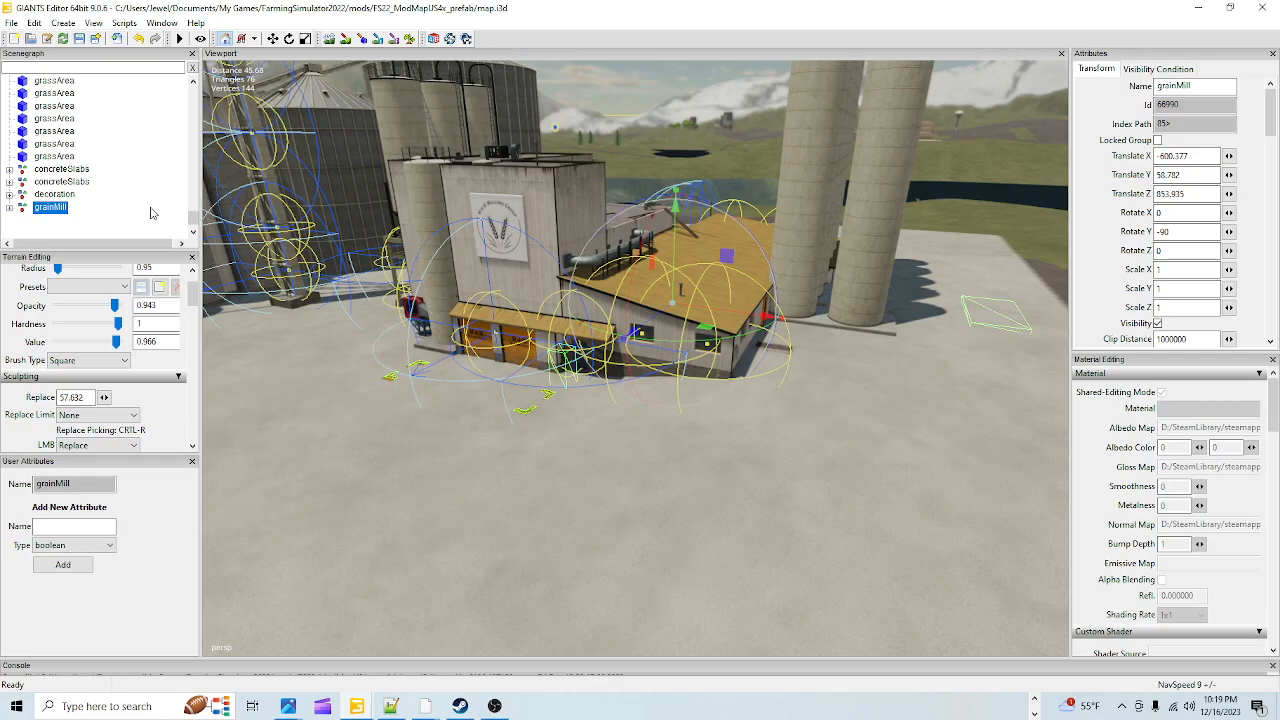
left_click_drag(192, 218, 194, 90)
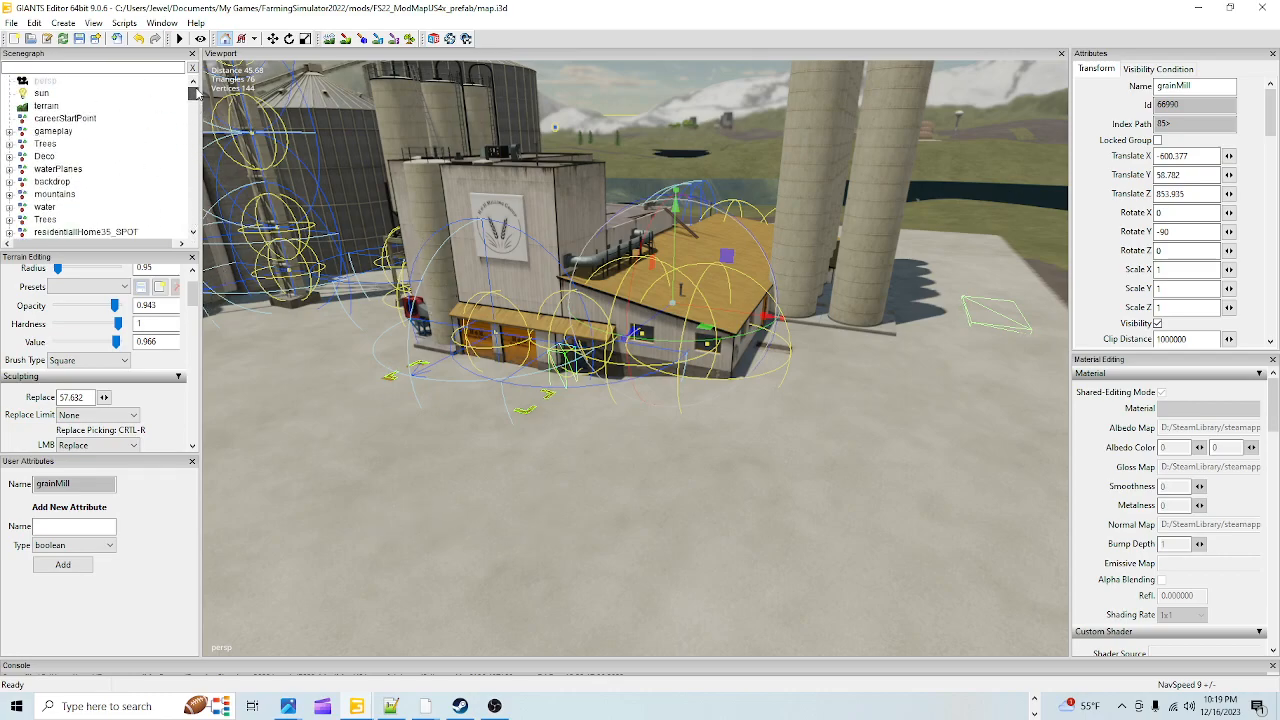
left_click(66, 119)
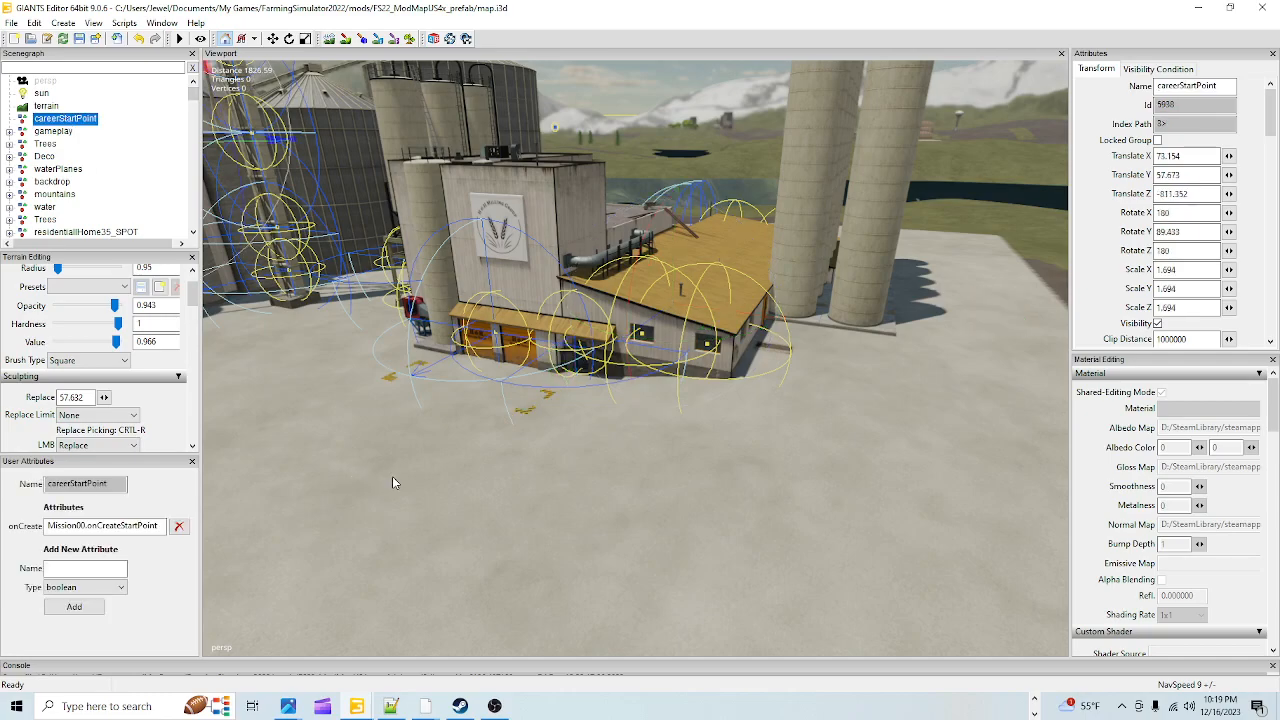
key("ctrl+b")
left_click(499, 484)
left_click_drag(533, 466, 489, 530)
scroll(35, 195, "down", 4)
left_click_drag(193, 113, 193, 226)
- Reselect grainMill, switch to Notepad++ and locate the sellingStationGrainMill entry on line 15 of placeables.xml
left_click(49, 196)
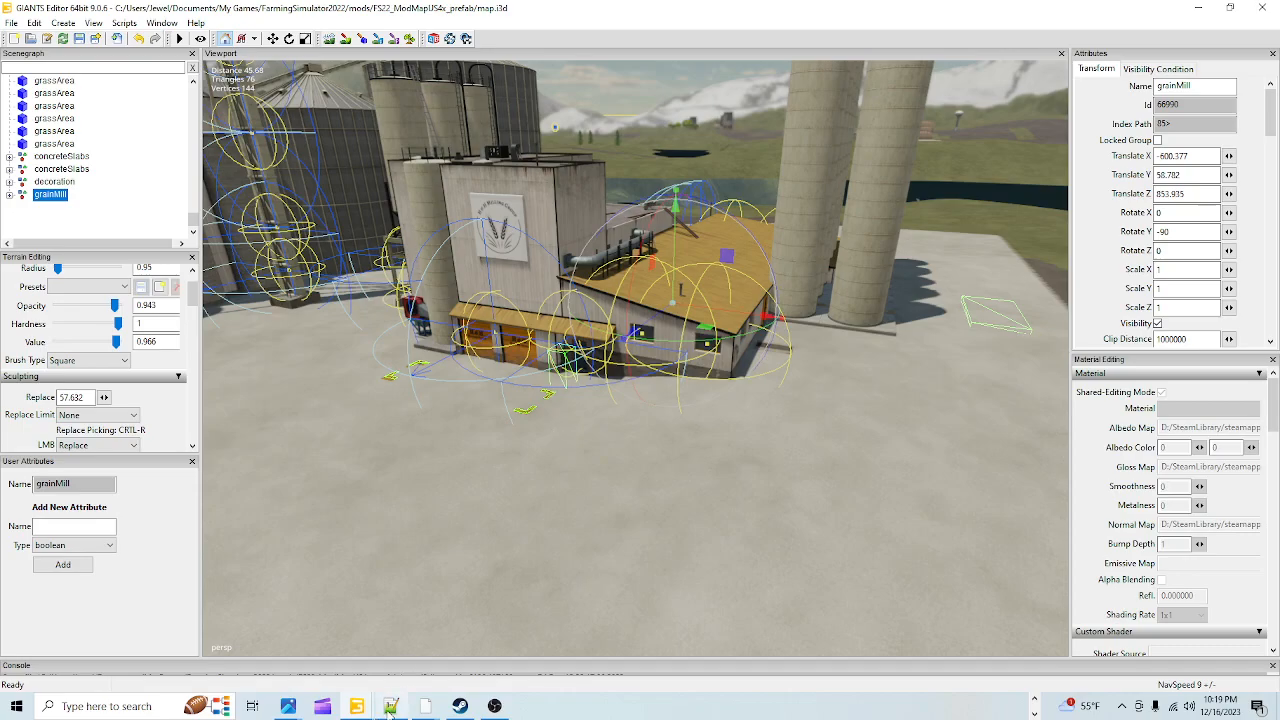
left_click(390, 706)
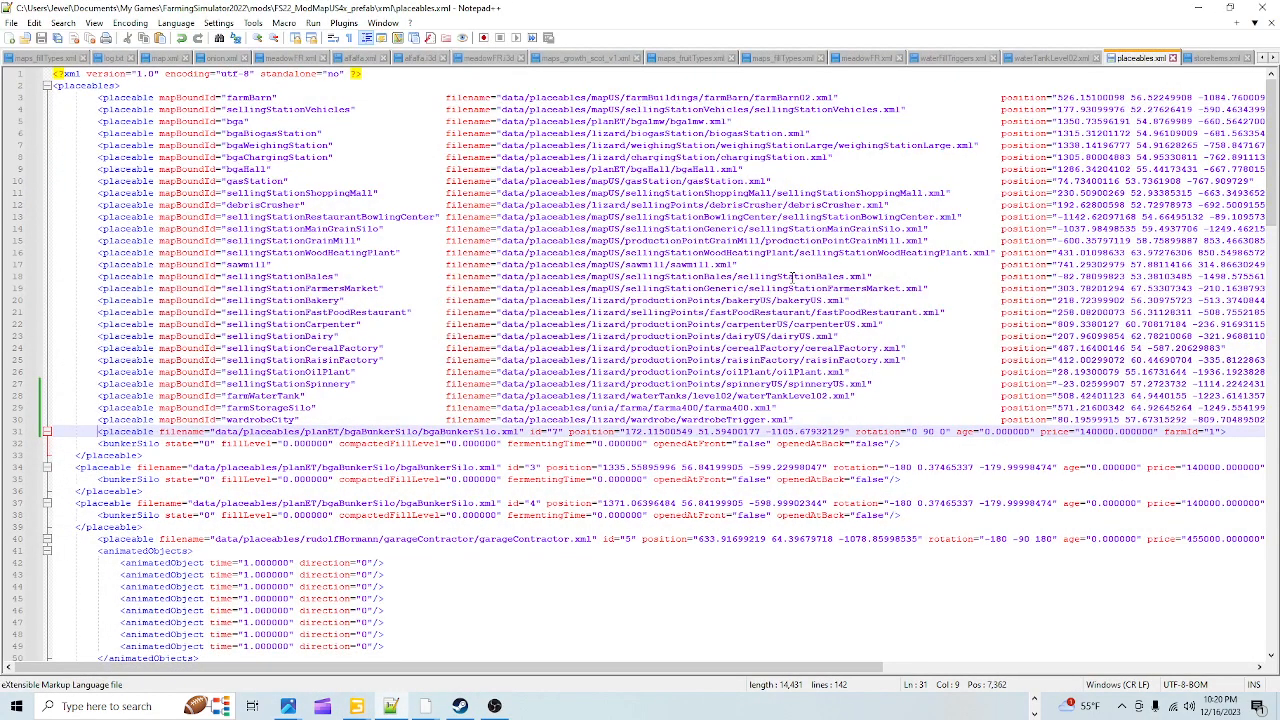
left_click(821, 241)
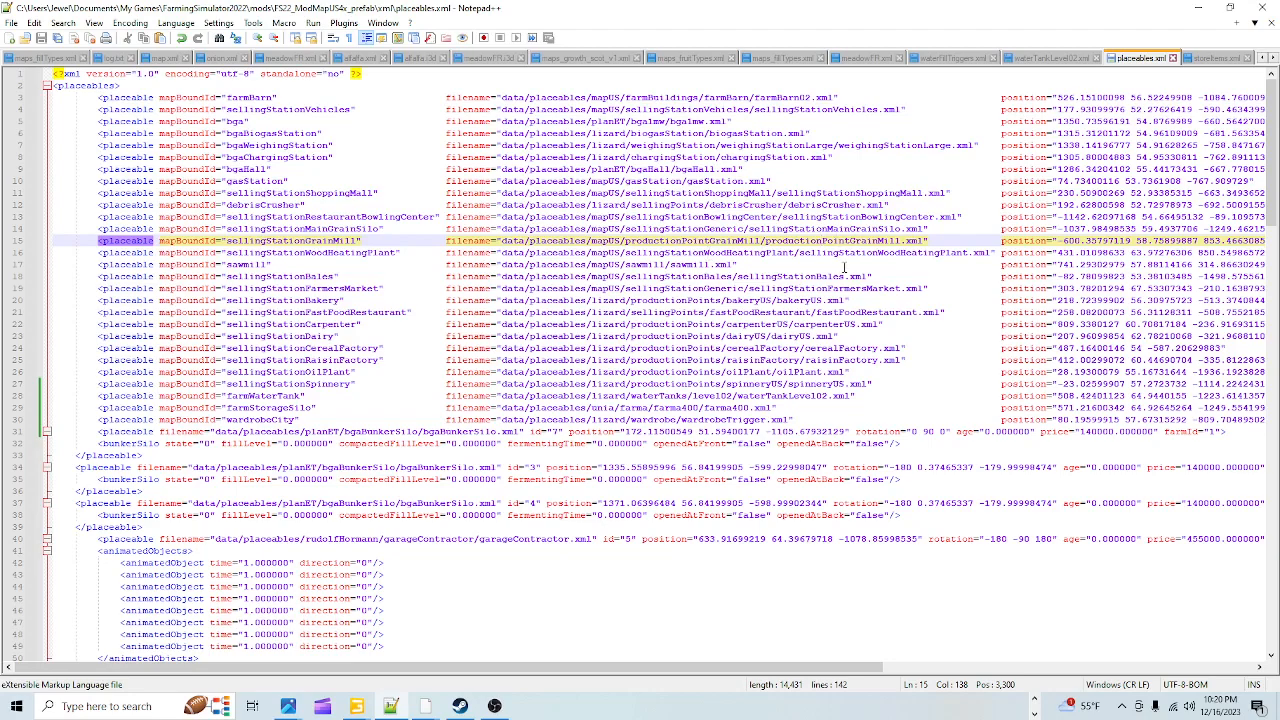
- Switch to File Explorer and open the SteamLibrary\steamapps\common folder on the D: drive
left_click(1034, 698)
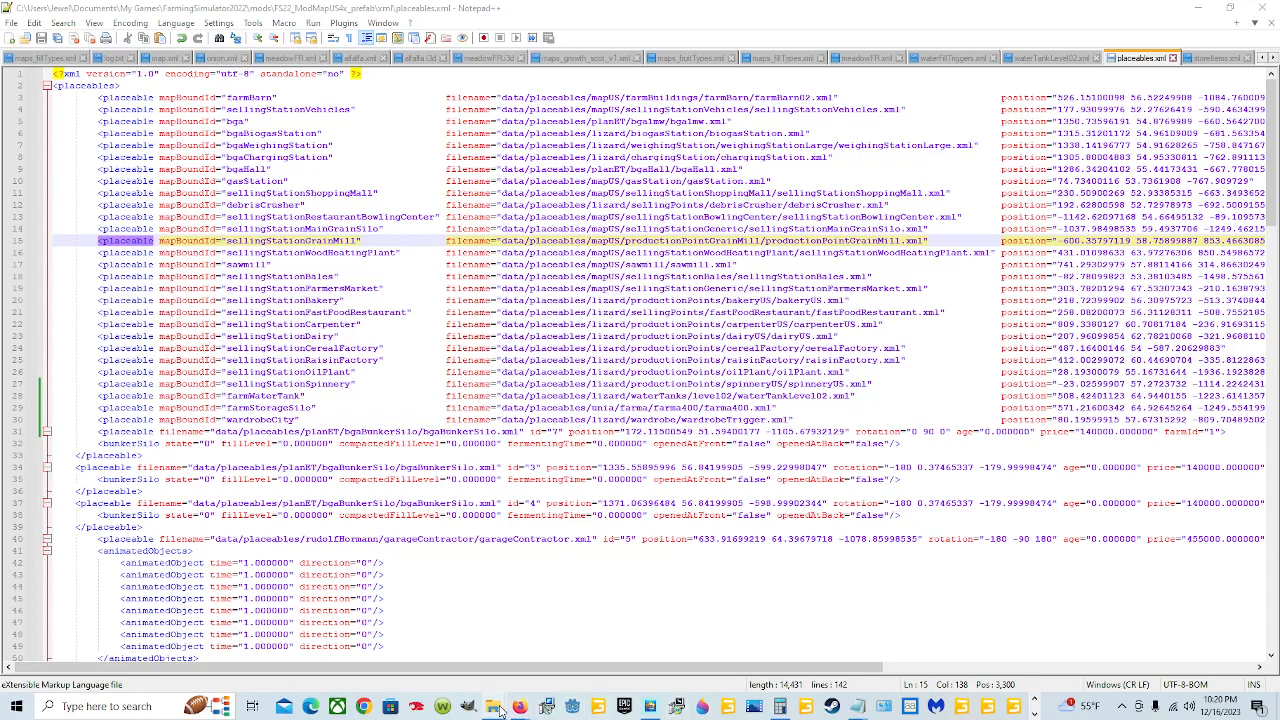
mouse_move(494, 706)
left_click(246, 646)
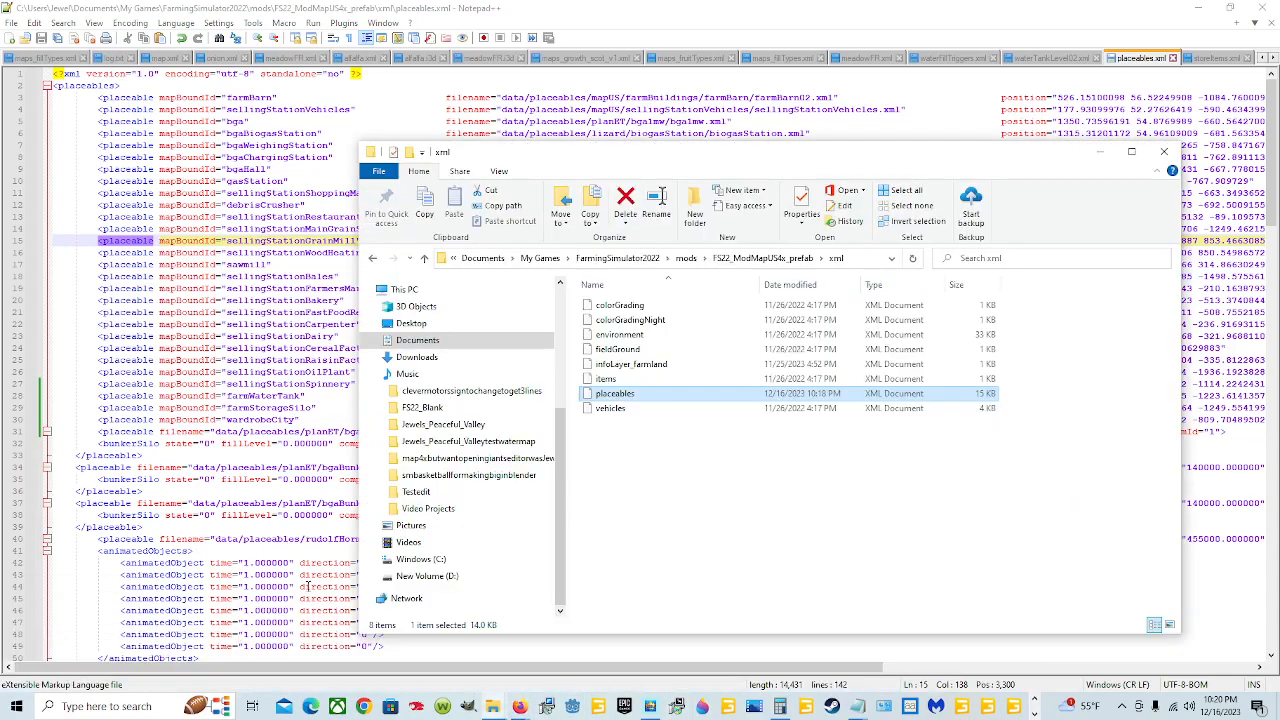
left_click(463, 579)
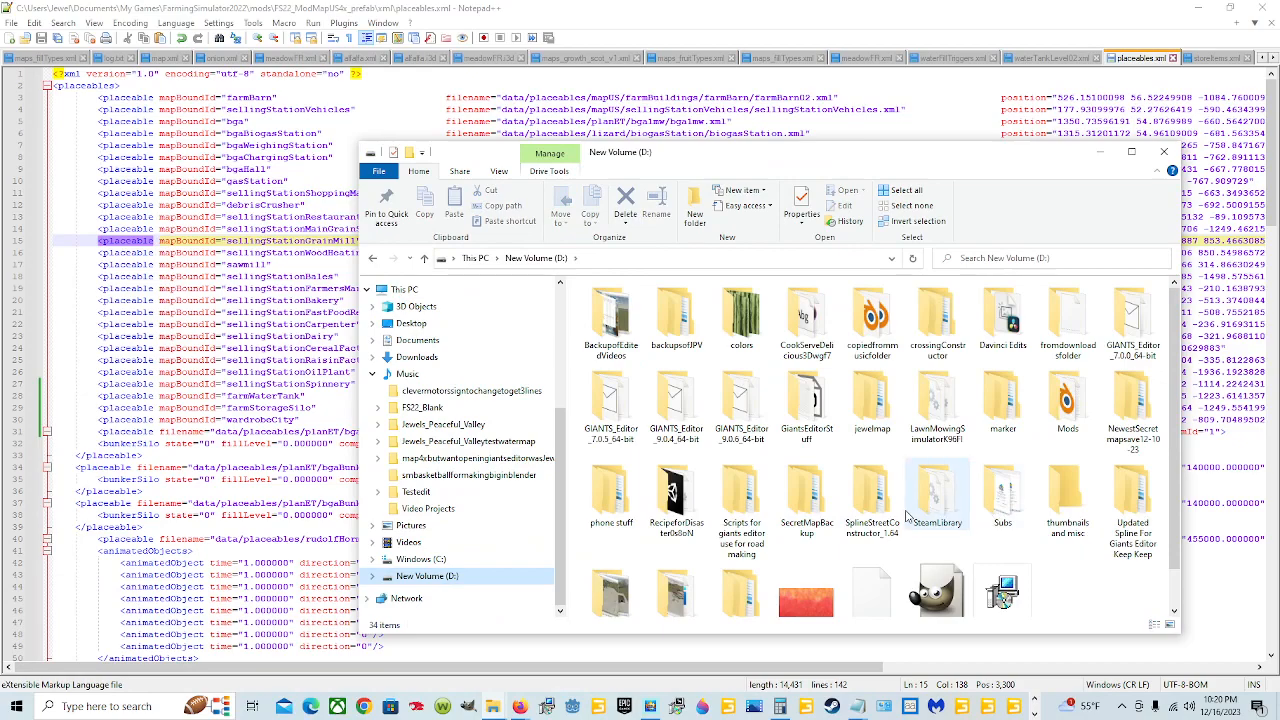
left_click(936, 505)
double_click(936, 505)
double_click(625, 305)
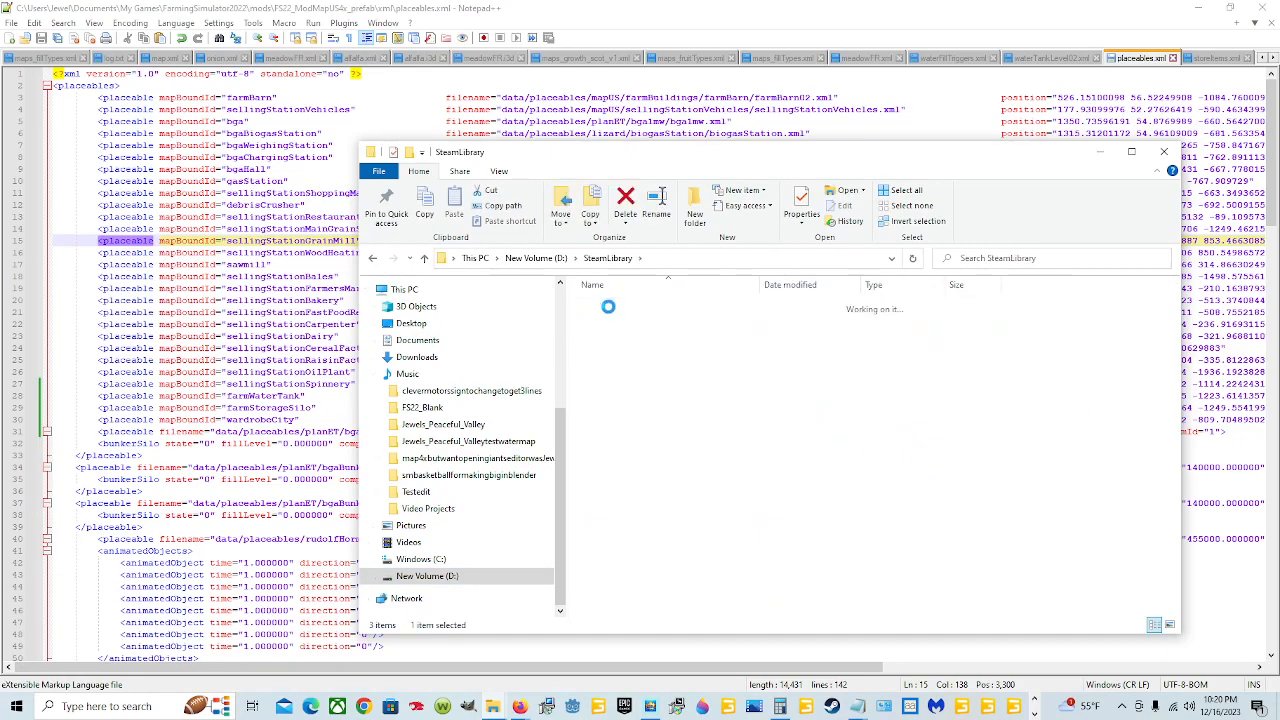
double_click(612, 305)
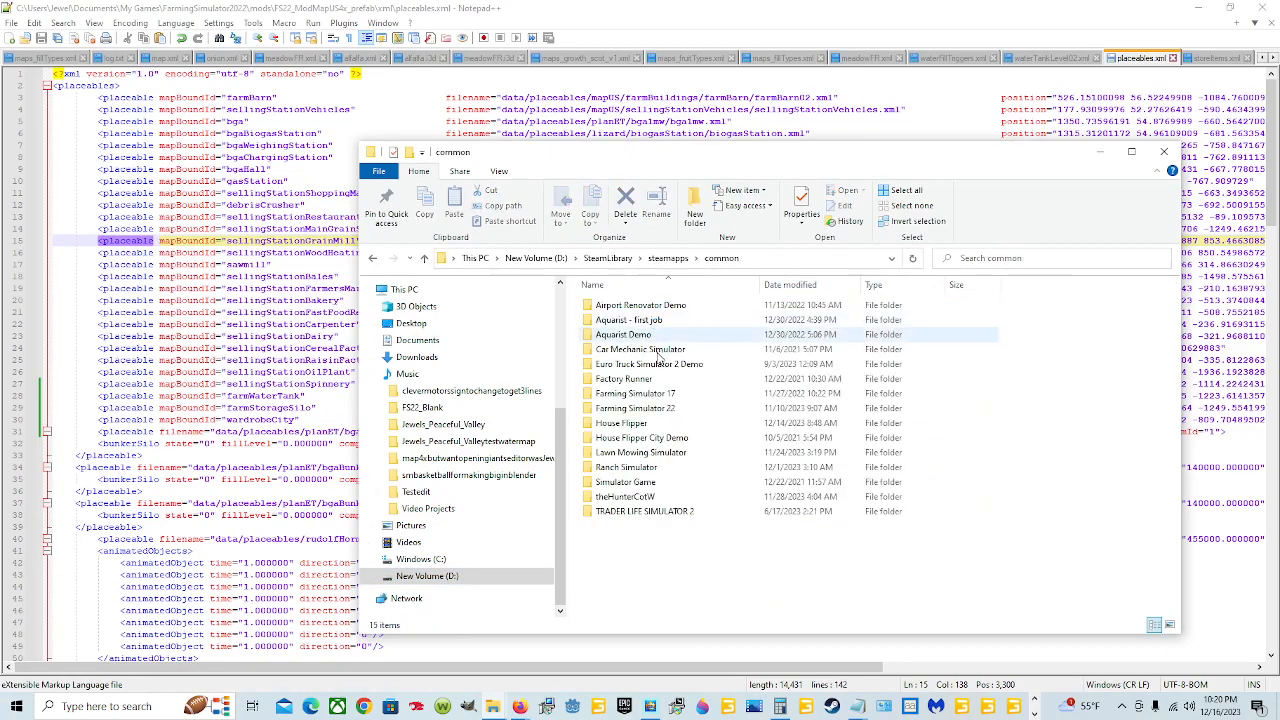
- Open the Farming Simulator 22\data\placeables\mapUS\productionPointGrainMill folder
double_click(635, 408)
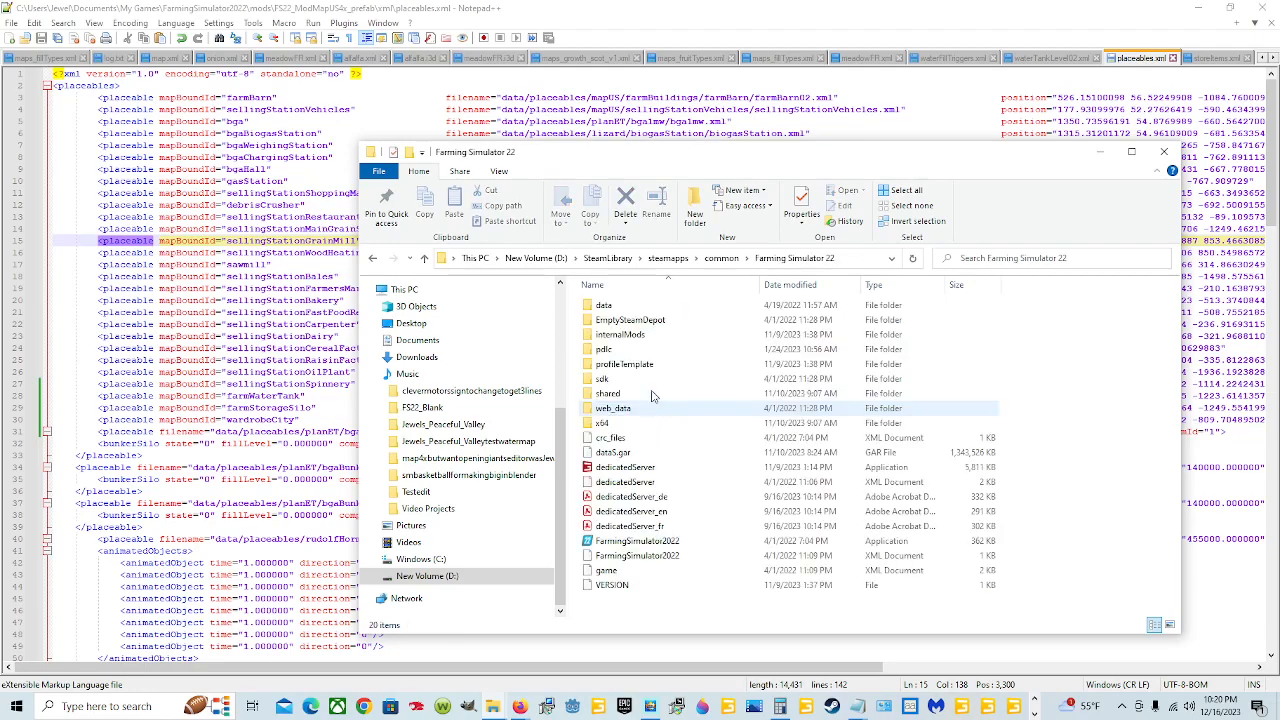
double_click(615, 305)
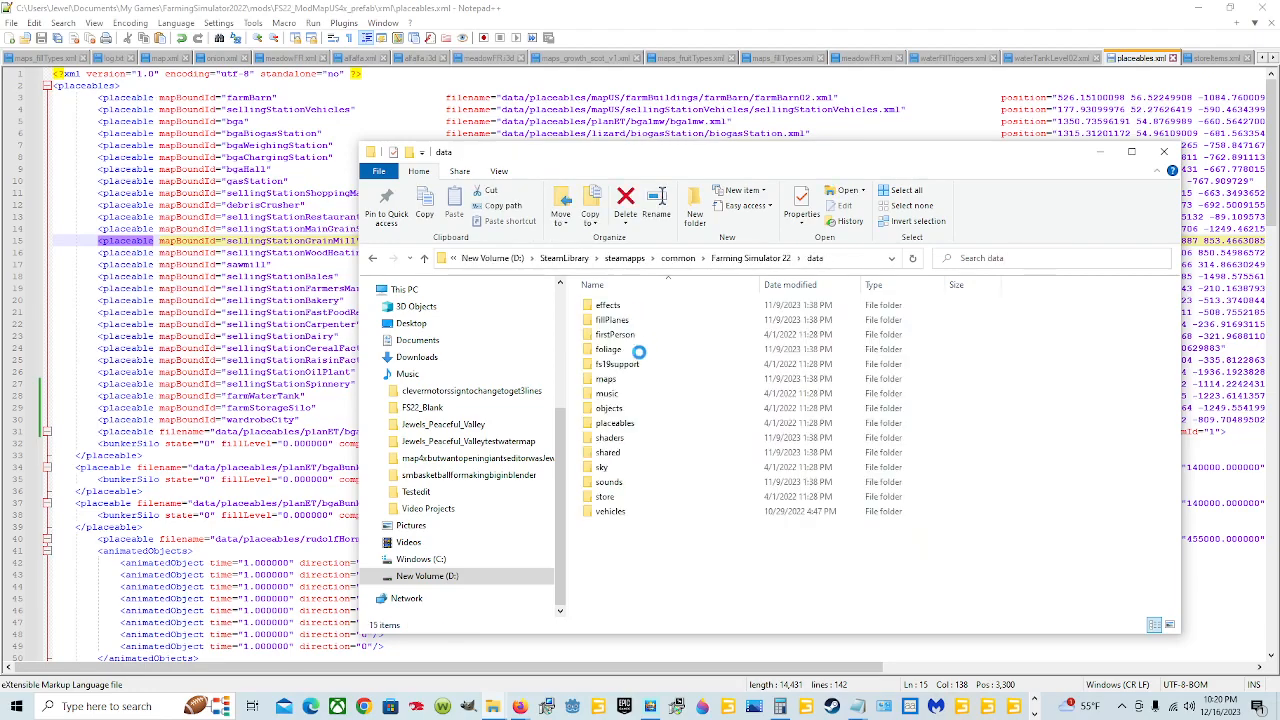
double_click(634, 423)
double_click(638, 408)
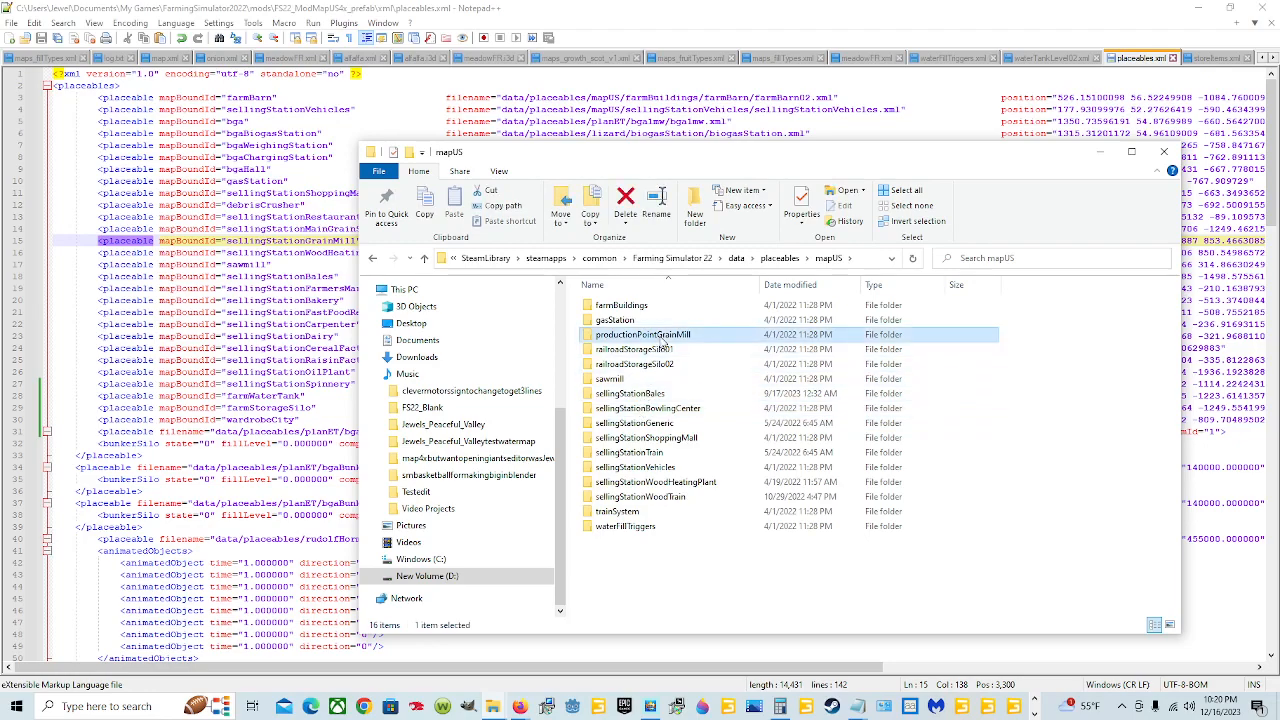
double_click(648, 336)
- Open the productionPointGrainMill XML document from the base-game folder in Notepad++
left_click(660, 336)
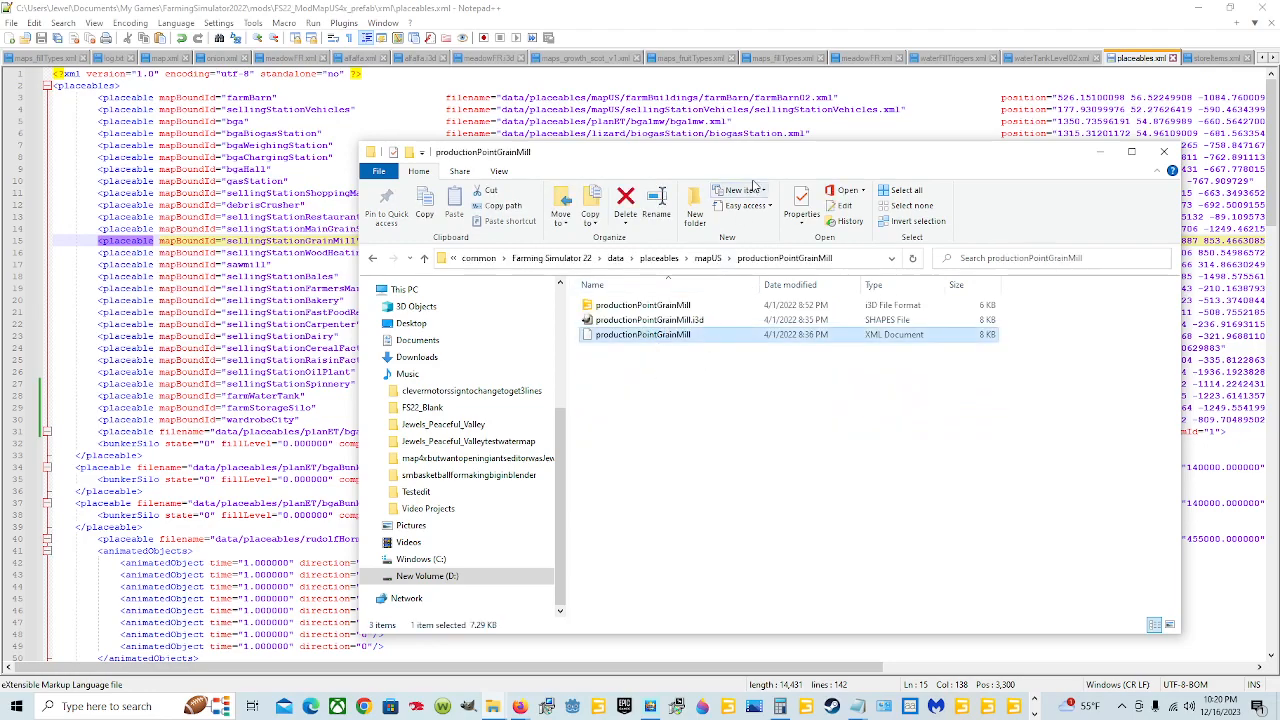
left_click_drag(748, 162, 654, 270)
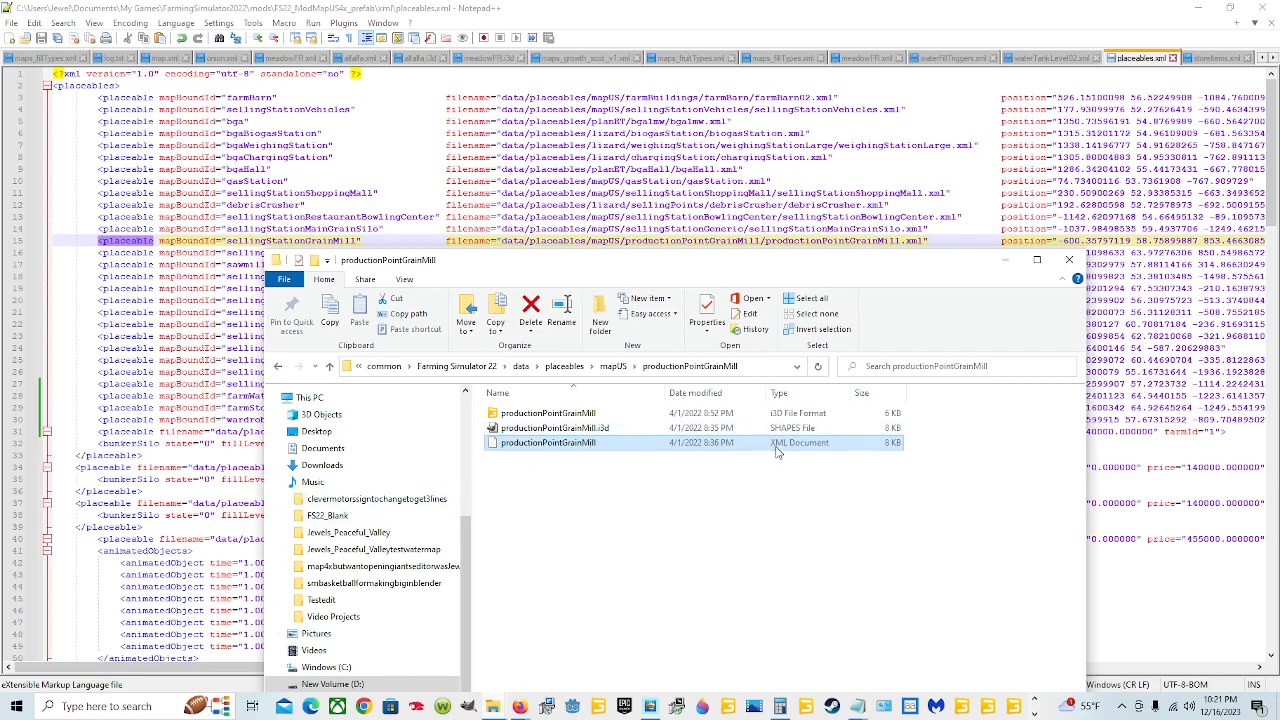
right_click(673, 444)
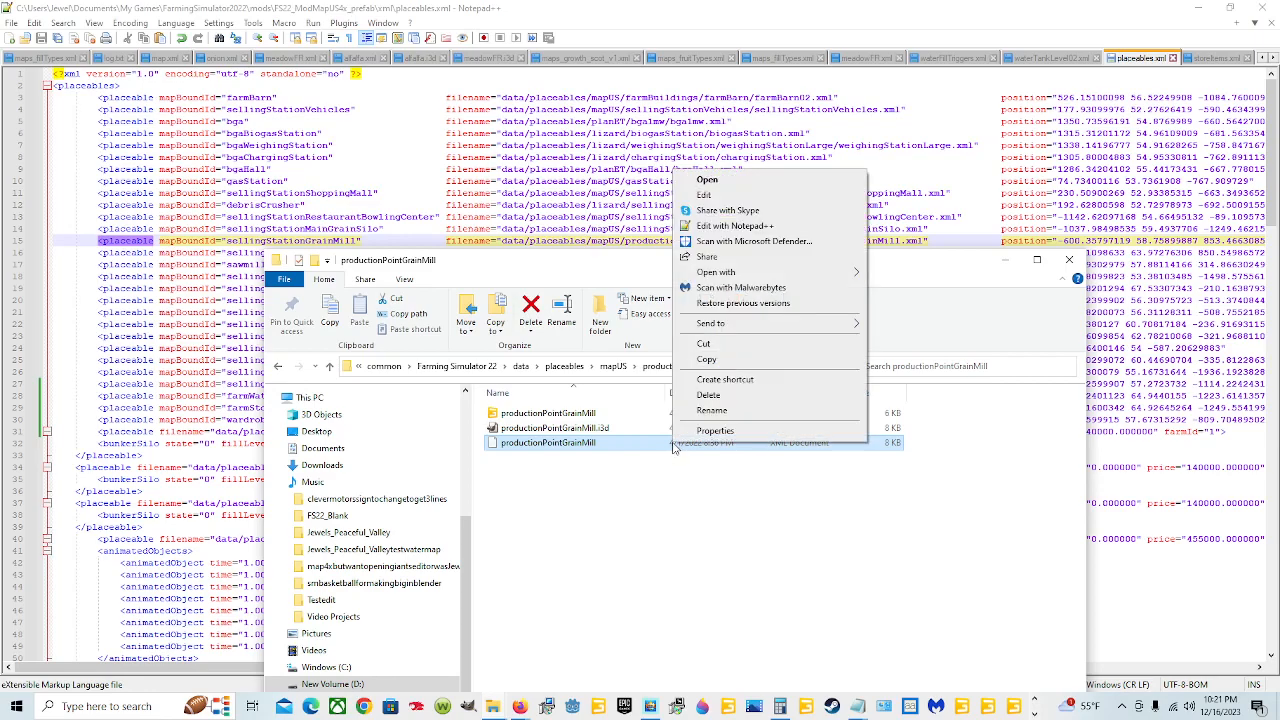
left_click(725, 228)
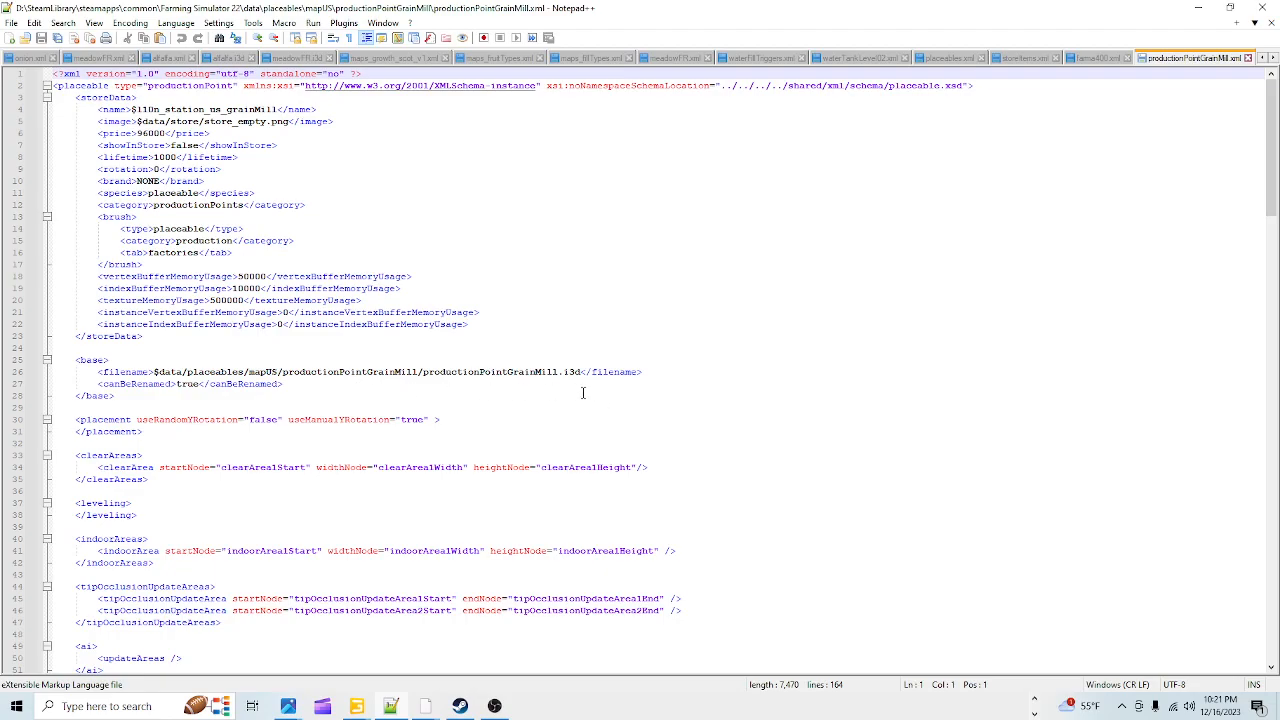
- Review the productions, storage capacities, triggers and i3dMappings in productionPointGrainMill.xml, close the file and minimize Notepad++
scroll(624, 446, "down", 16)
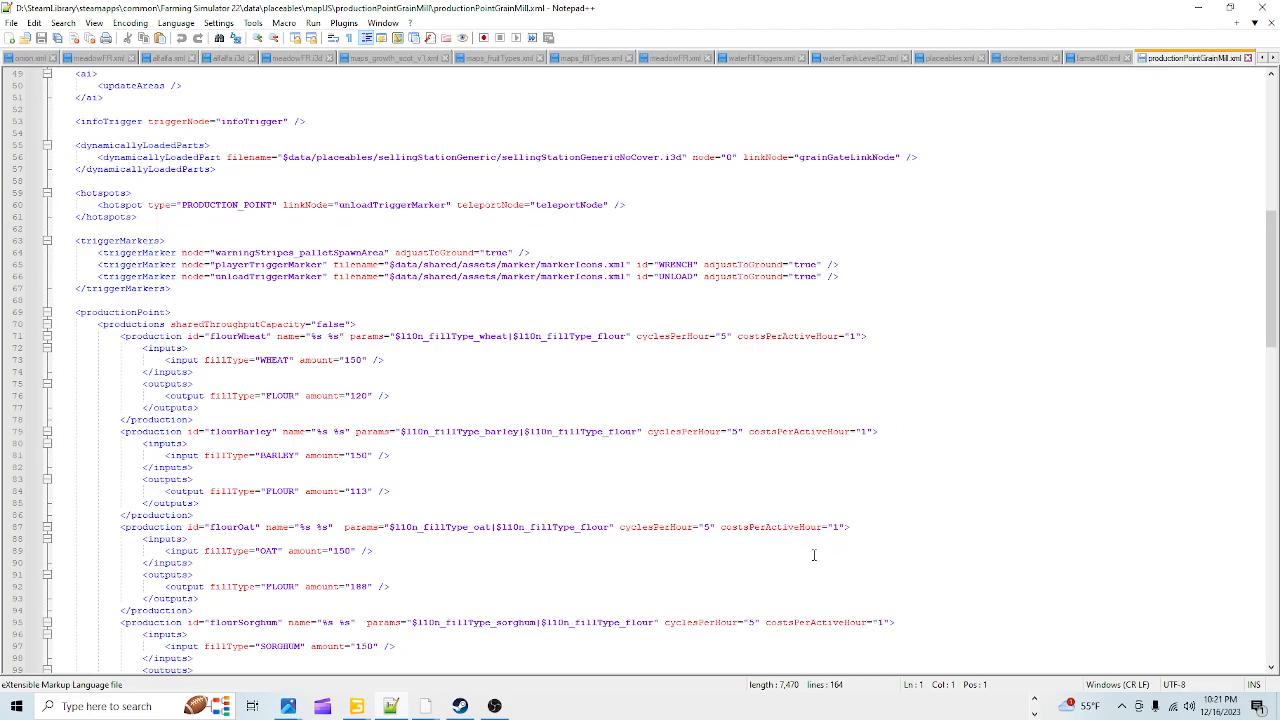
scroll(589, 481, "down", 9)
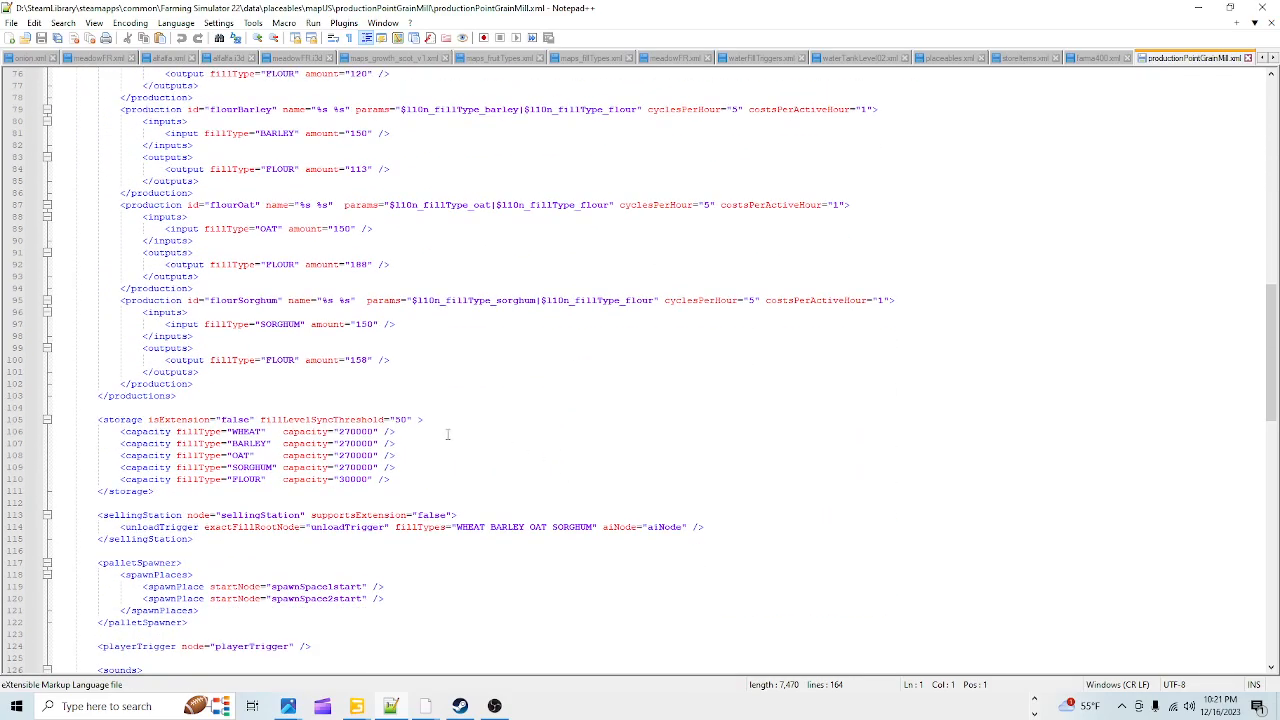
scroll(443, 357, "down", 10)
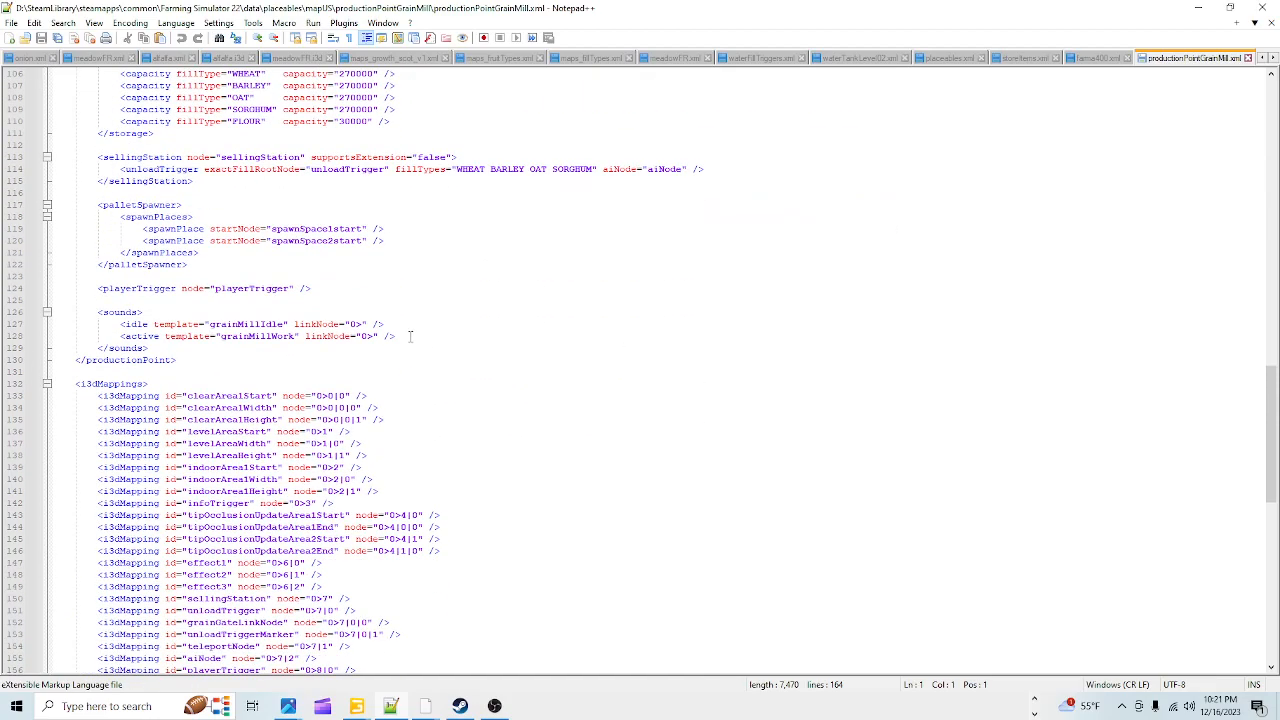
scroll(409, 336, "down", 7)
scroll(540, 292, "up", 6)
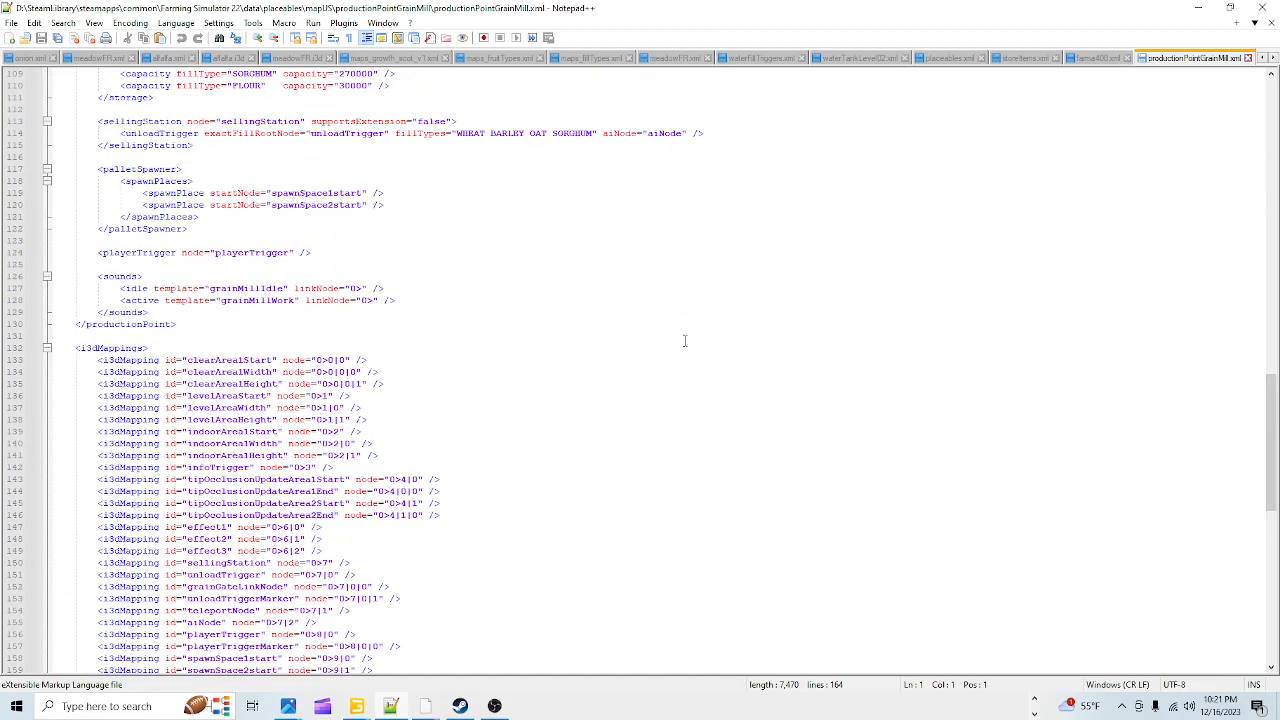
scroll(540, 320, "up", 6)
scroll(893, 423, "up", 3)
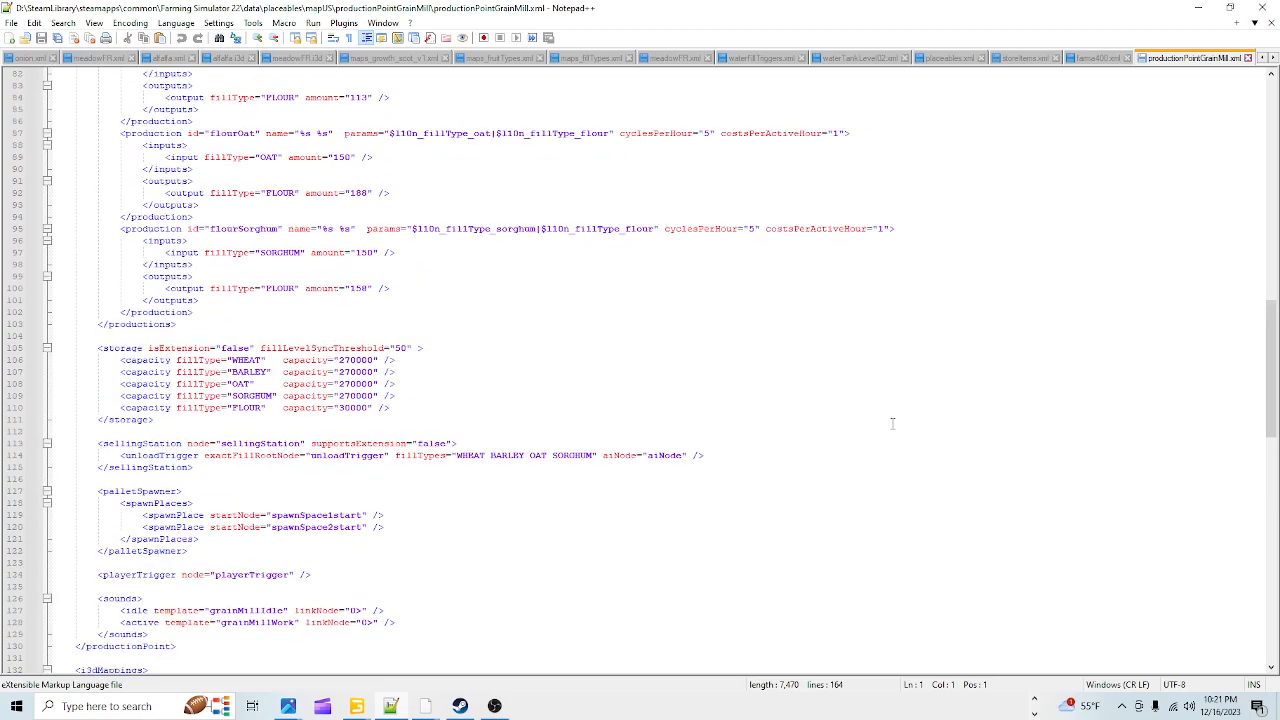
left_click(1248, 58)
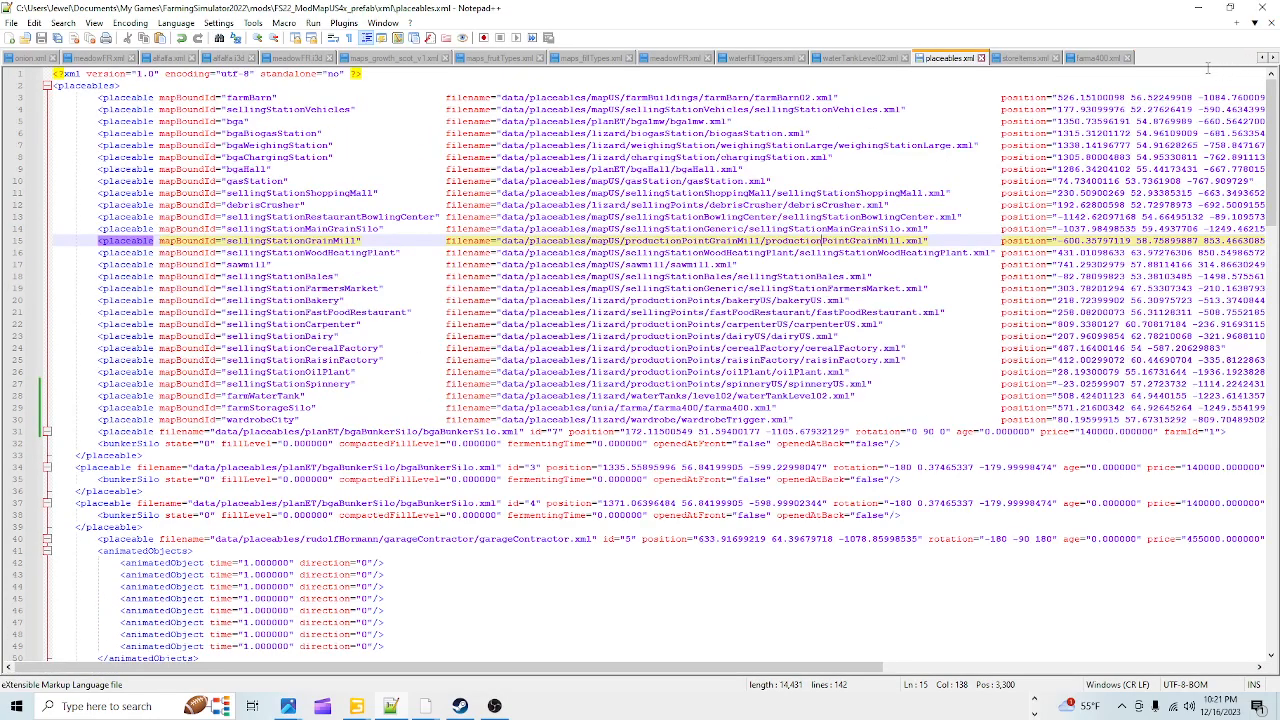
left_click(1198, 8)
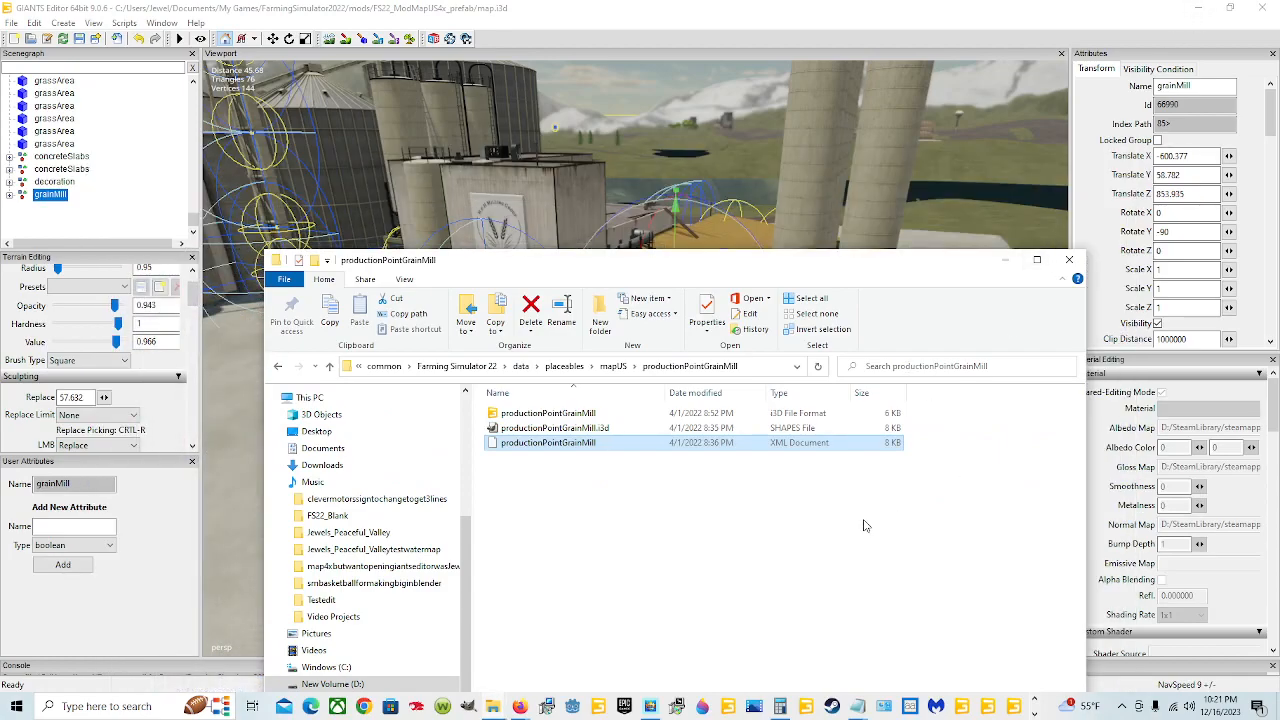
- Examine the i3d and XML files in the productionPointGrainMill folder alongside the mill model, and minimize the folder window
left_click(590, 415)
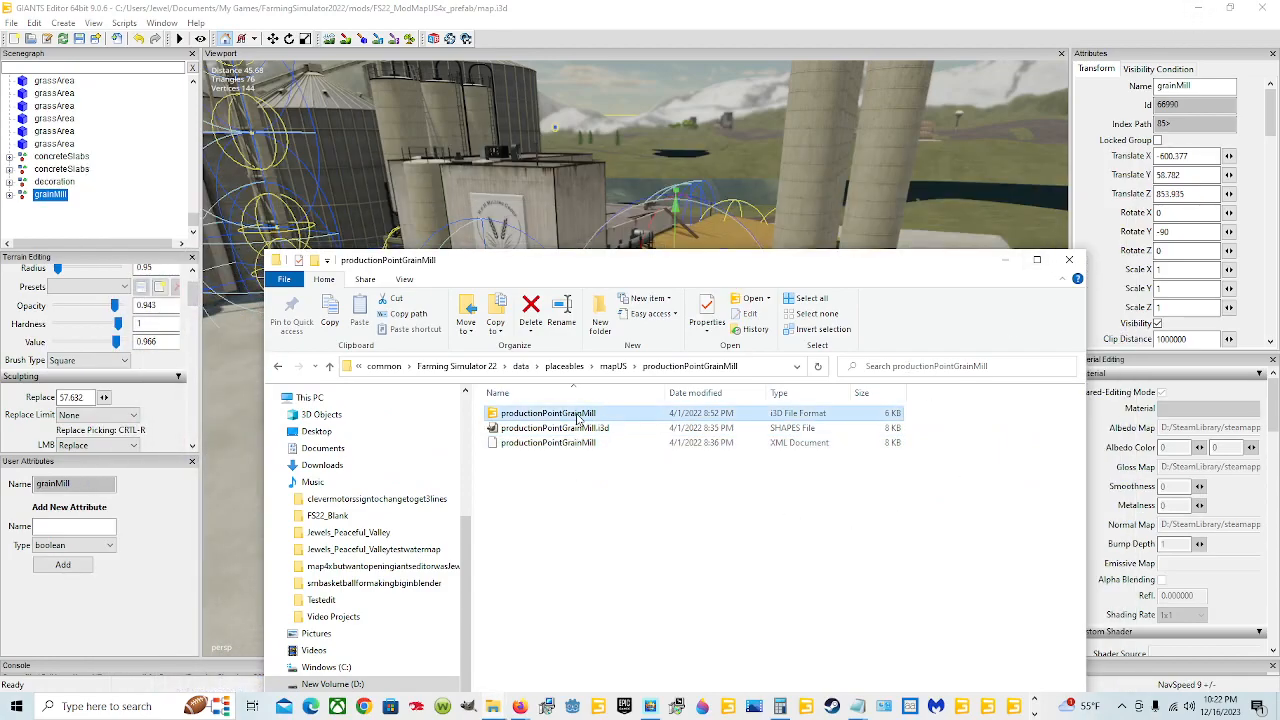
left_click_drag(674, 264, 584, 141)
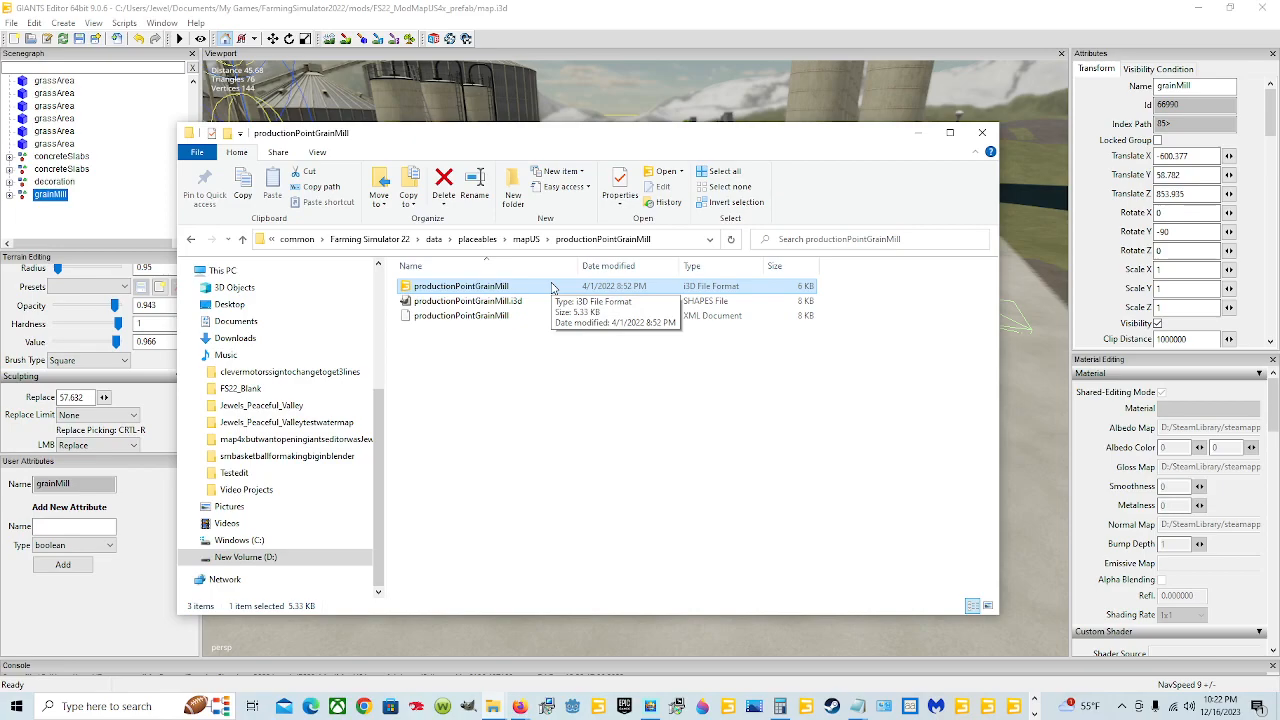
left_click(450, 315)
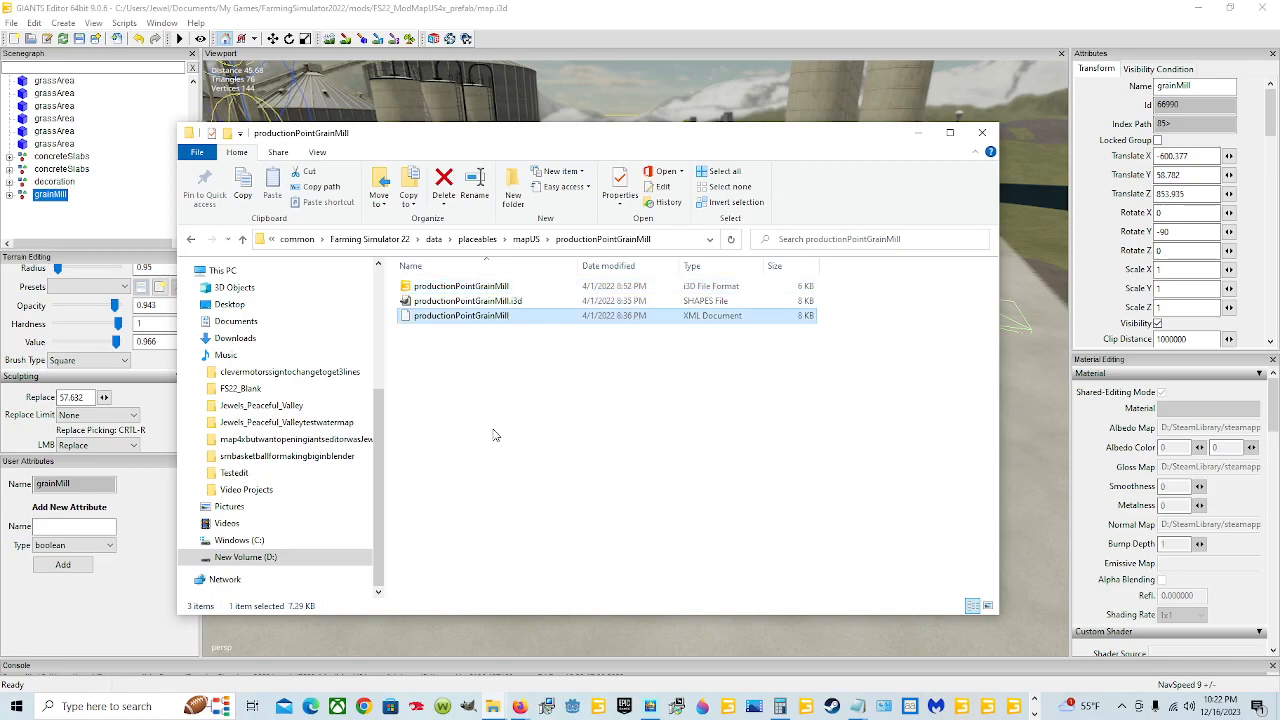
left_click(506, 285)
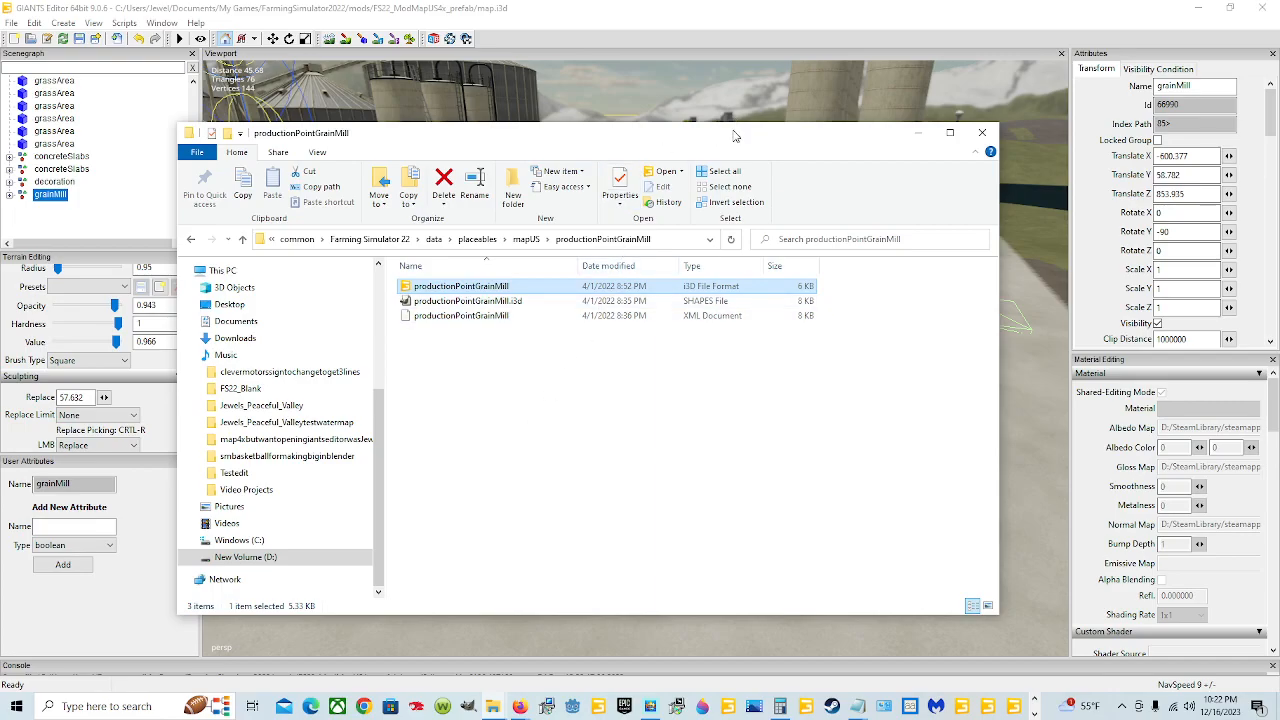
left_click_drag(784, 138, 616, 177)
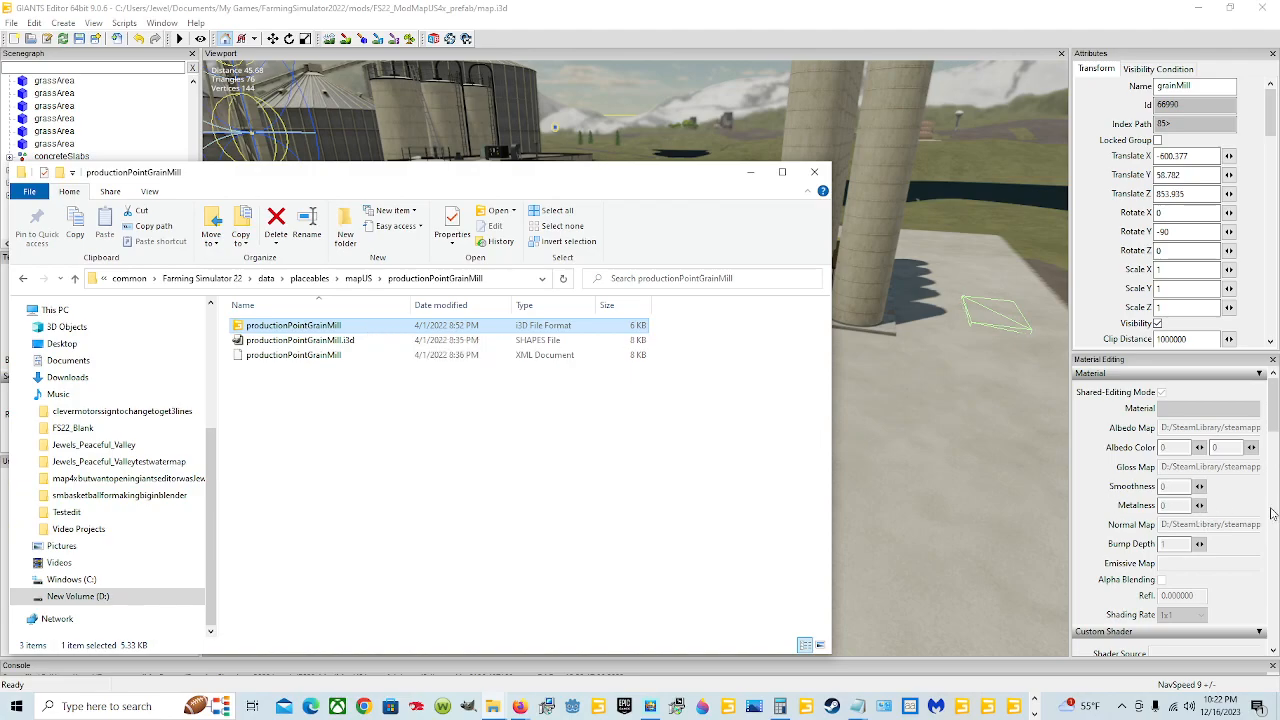
left_click_drag(452, 179, 726, 477)
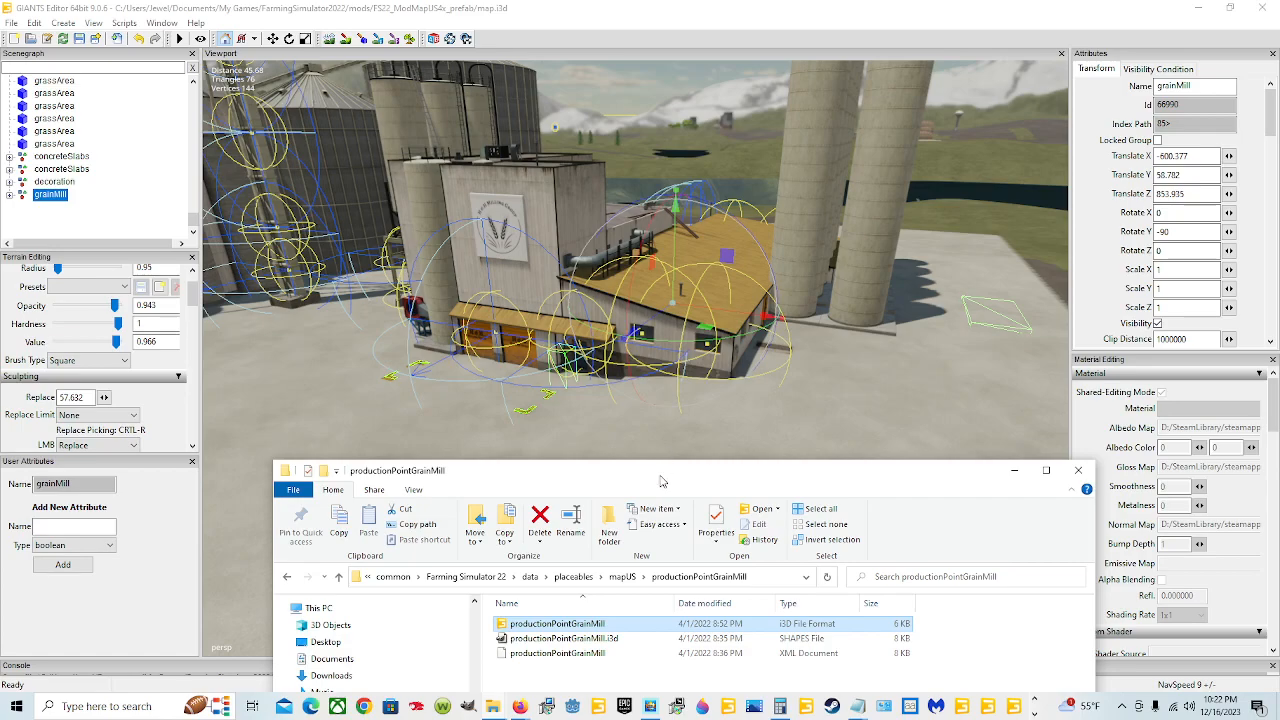
left_click_drag(656, 483, 645, 416)
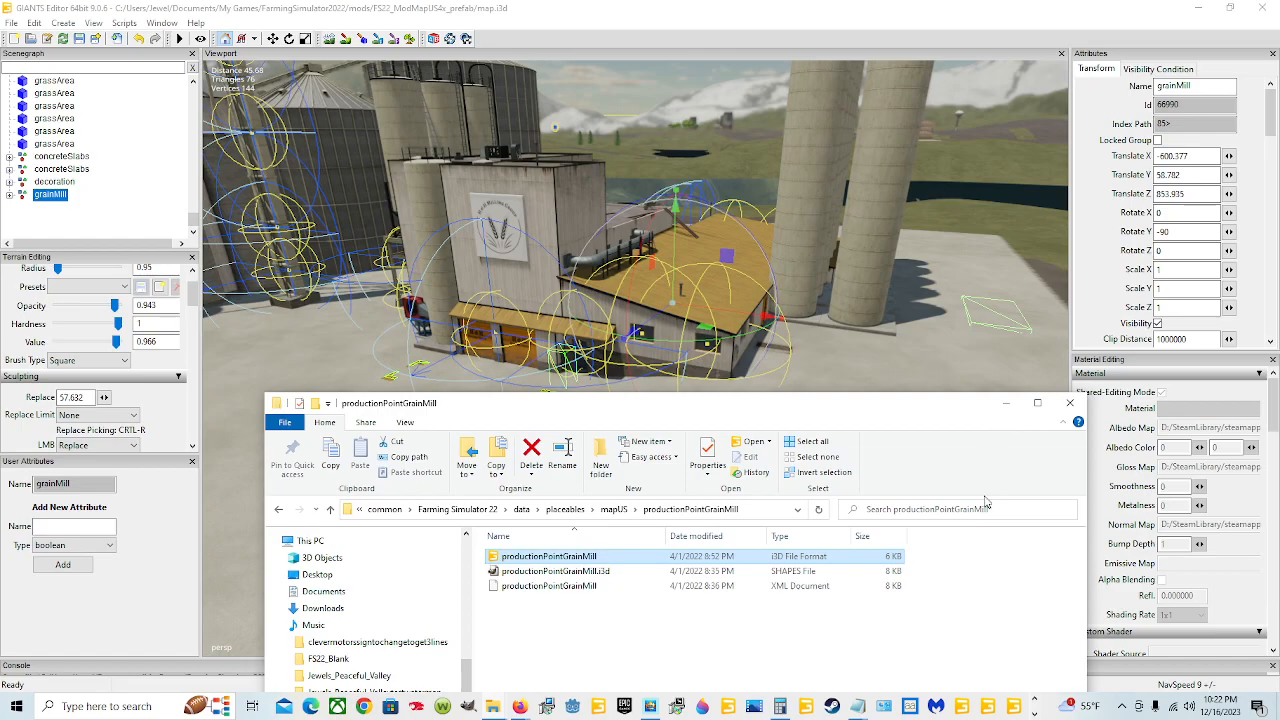
left_click(1004, 403)
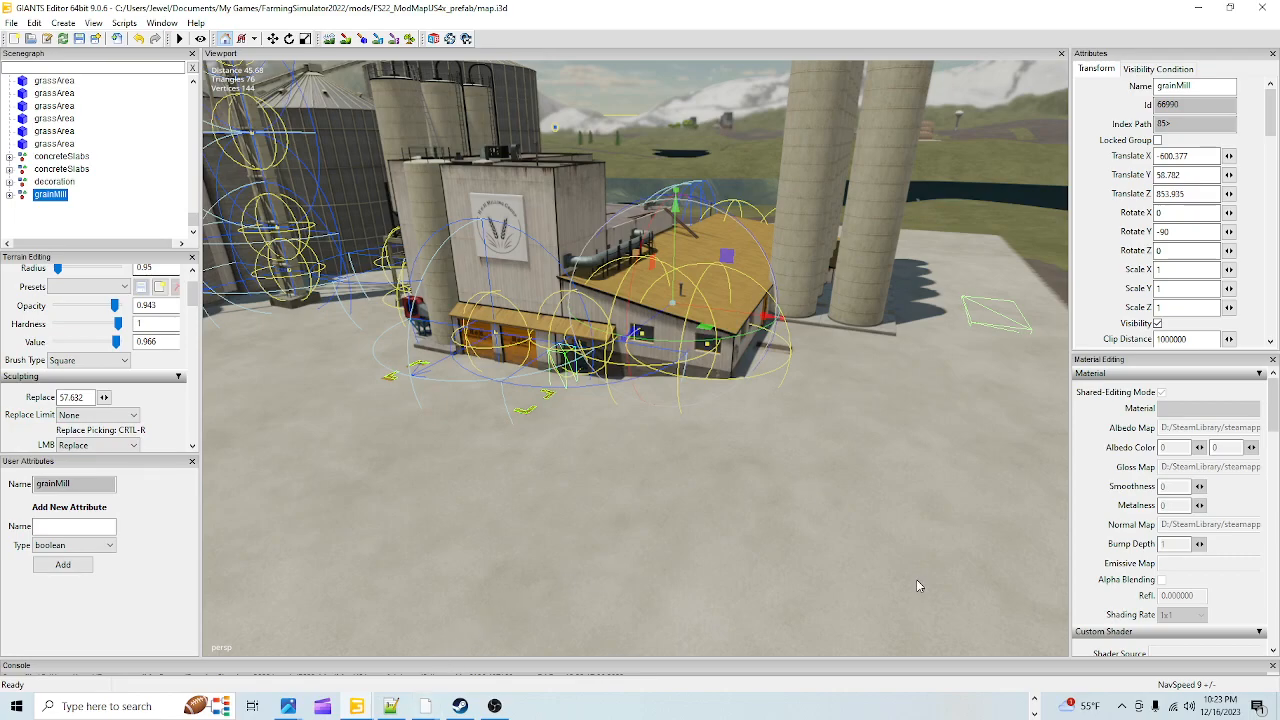
- Delete the grainMill transform group from the map's scenegraph and save map.i3d
scroll(103, 222, "up", 2)
scroll(103, 222, "down", 2)
left_click_drag(49, 197, 86, 217)
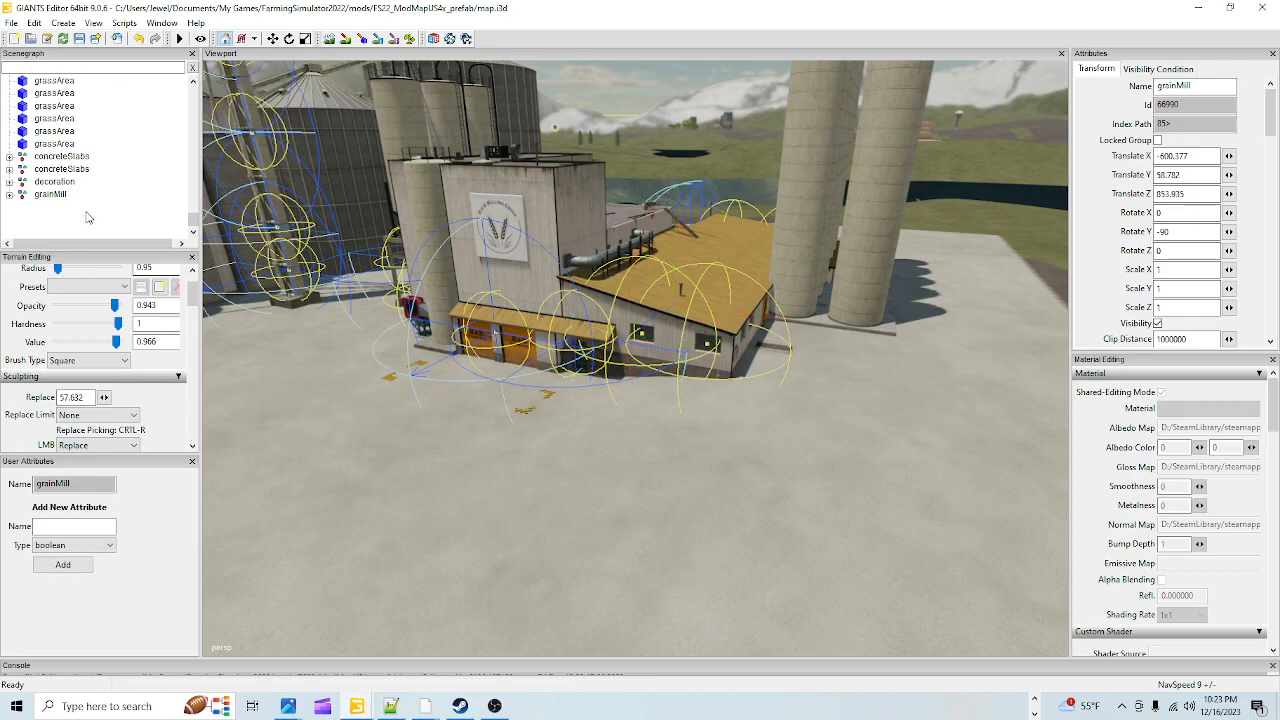
left_click(46, 197)
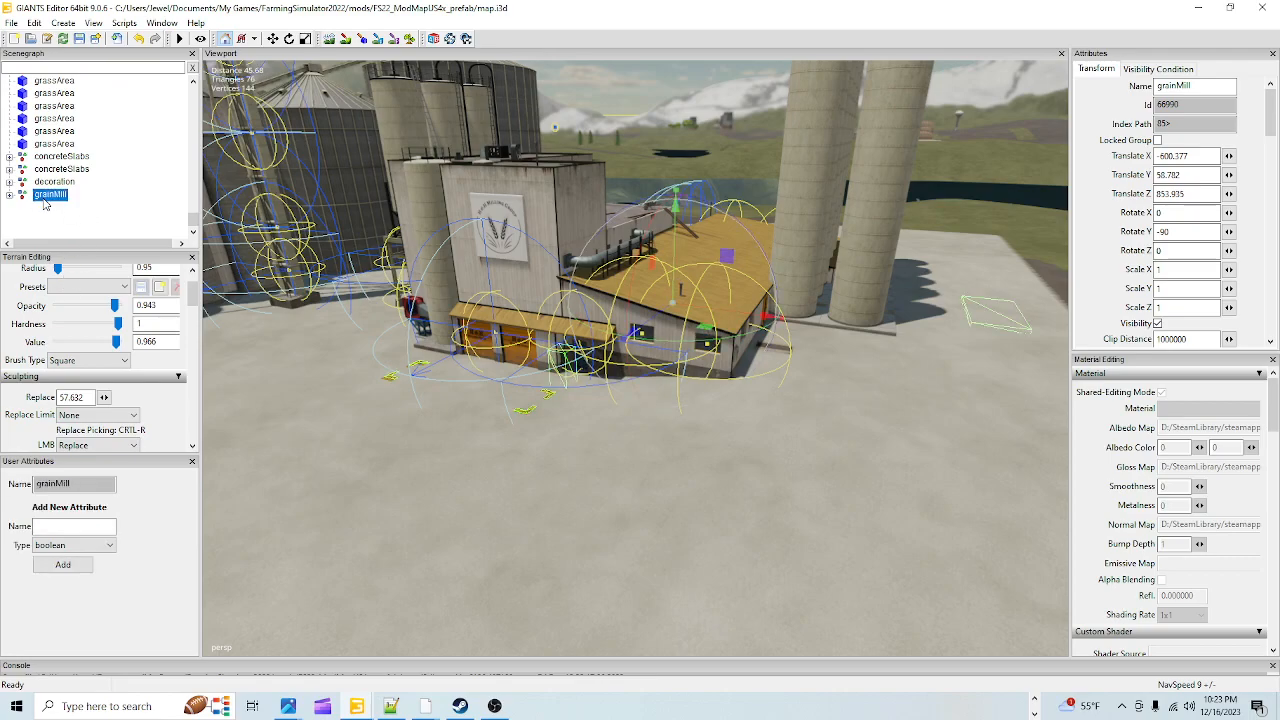
key("Delete")
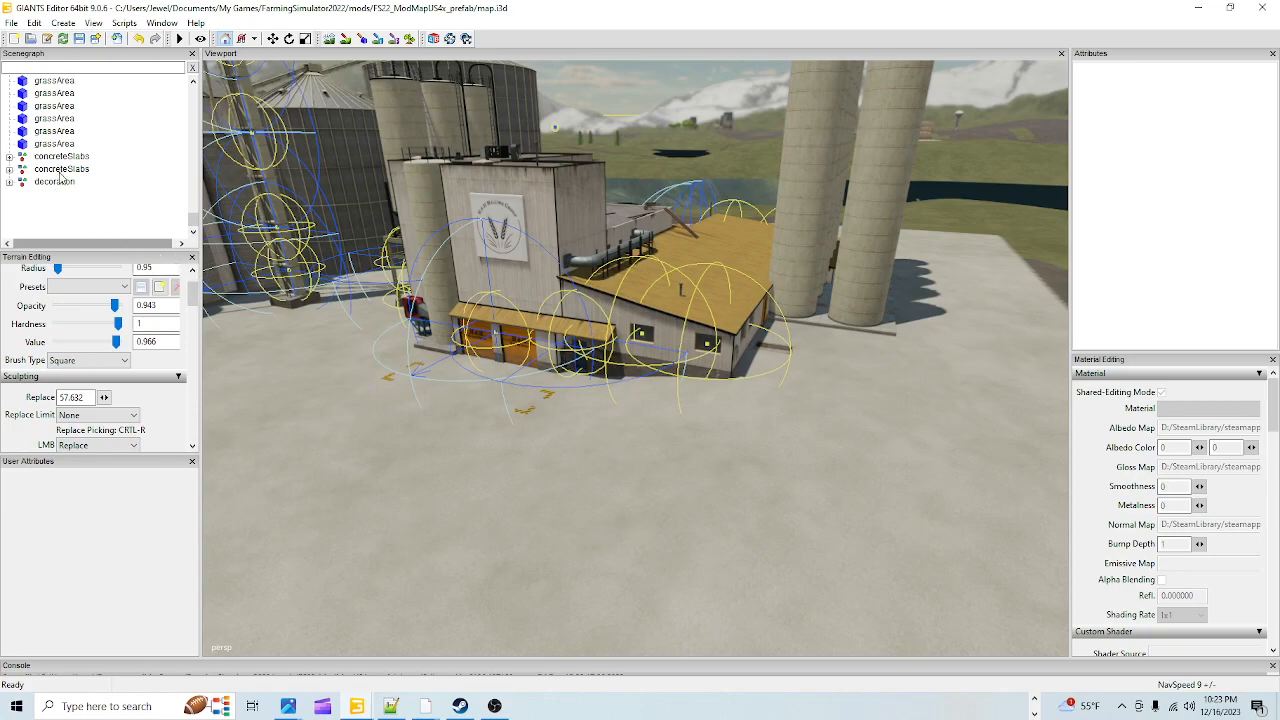
left_click(80, 42)
- Launch Farming Simulator 22 from Steam and open the list of career game saves
scroll(815, 330, "down", 2)
left_click_drag(890, 440, 970, 468, "alt")
left_click(460, 706)
left_click(410, 370)
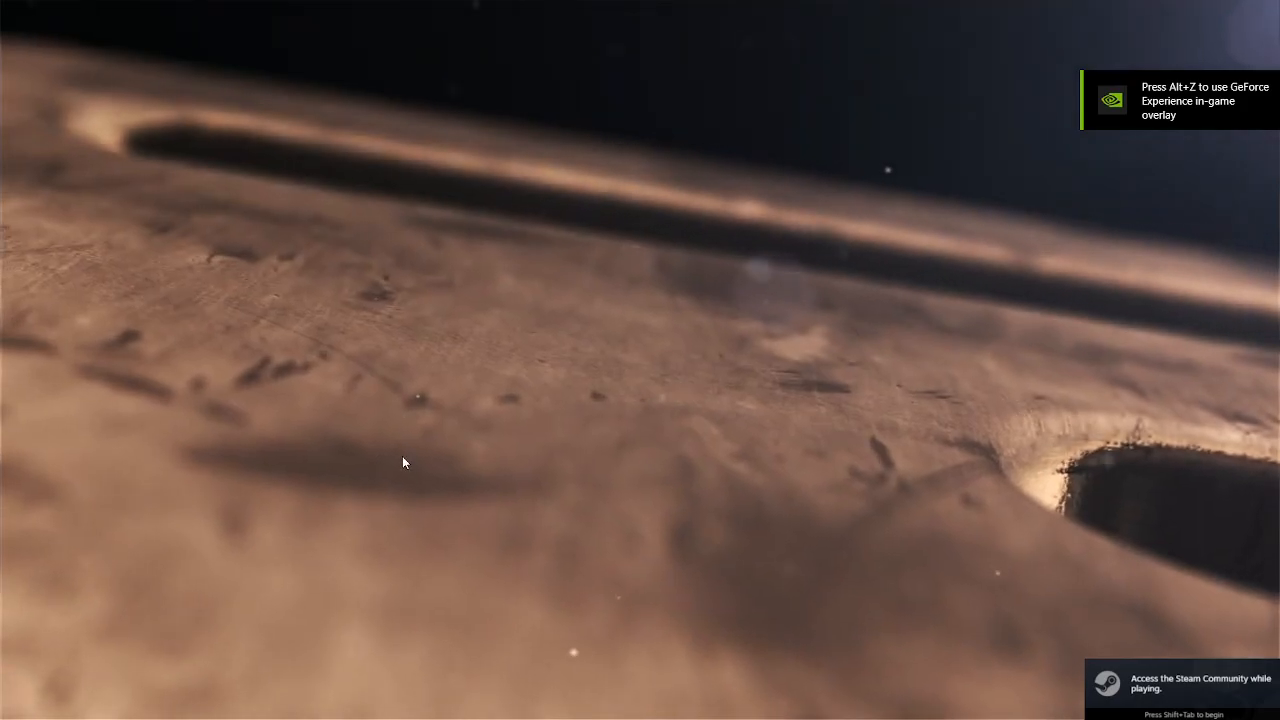
left_click(402, 456)
left_click(345, 430)
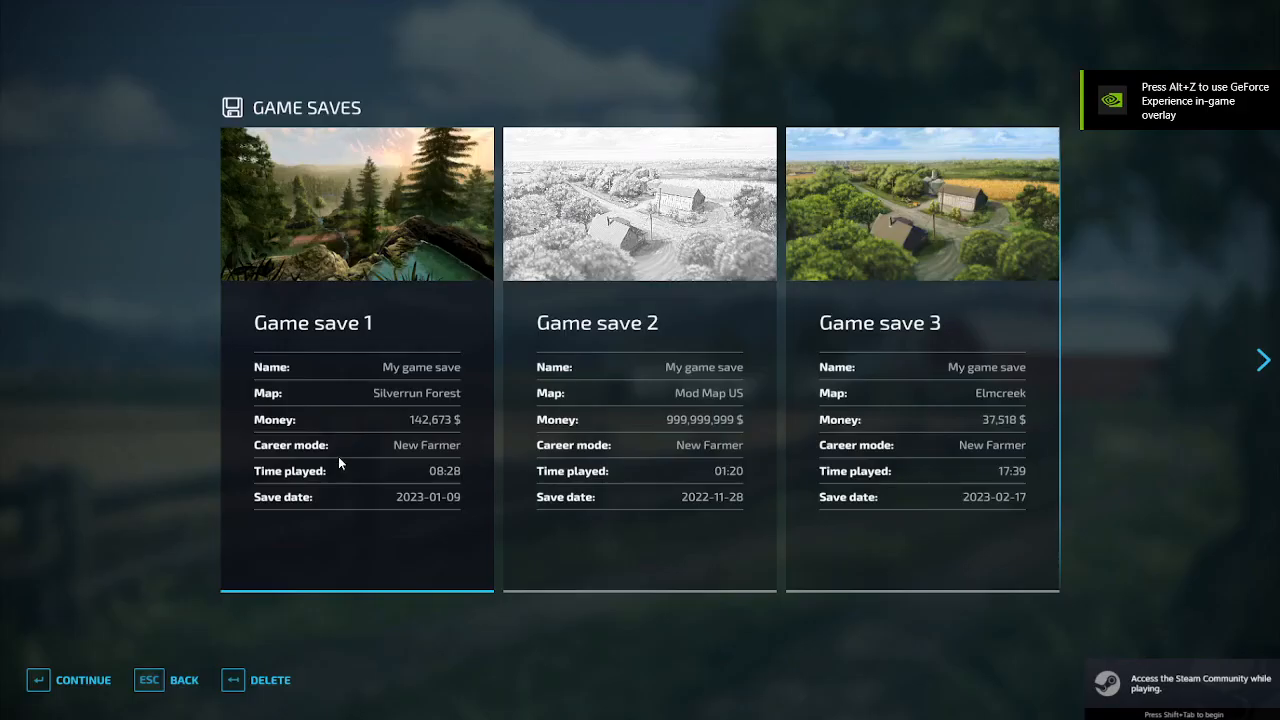
scroll(506, 512, "down", 15)
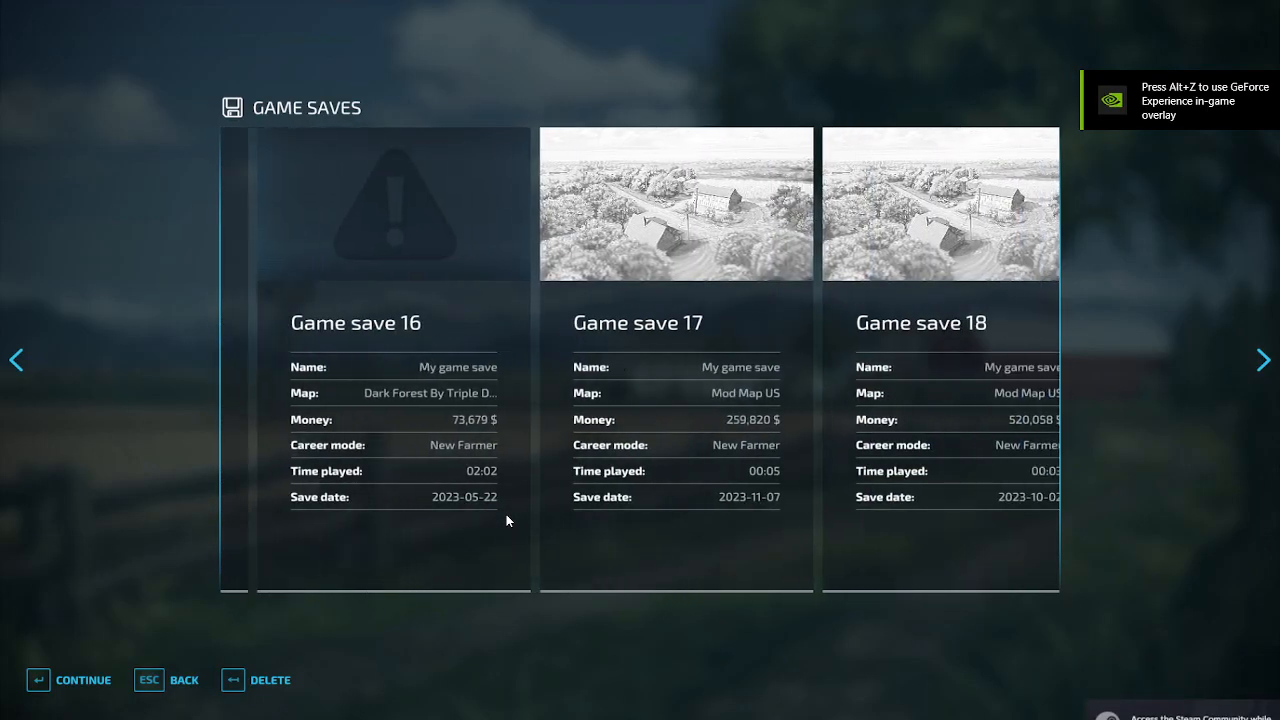
scroll(520, 485, "up", 2)
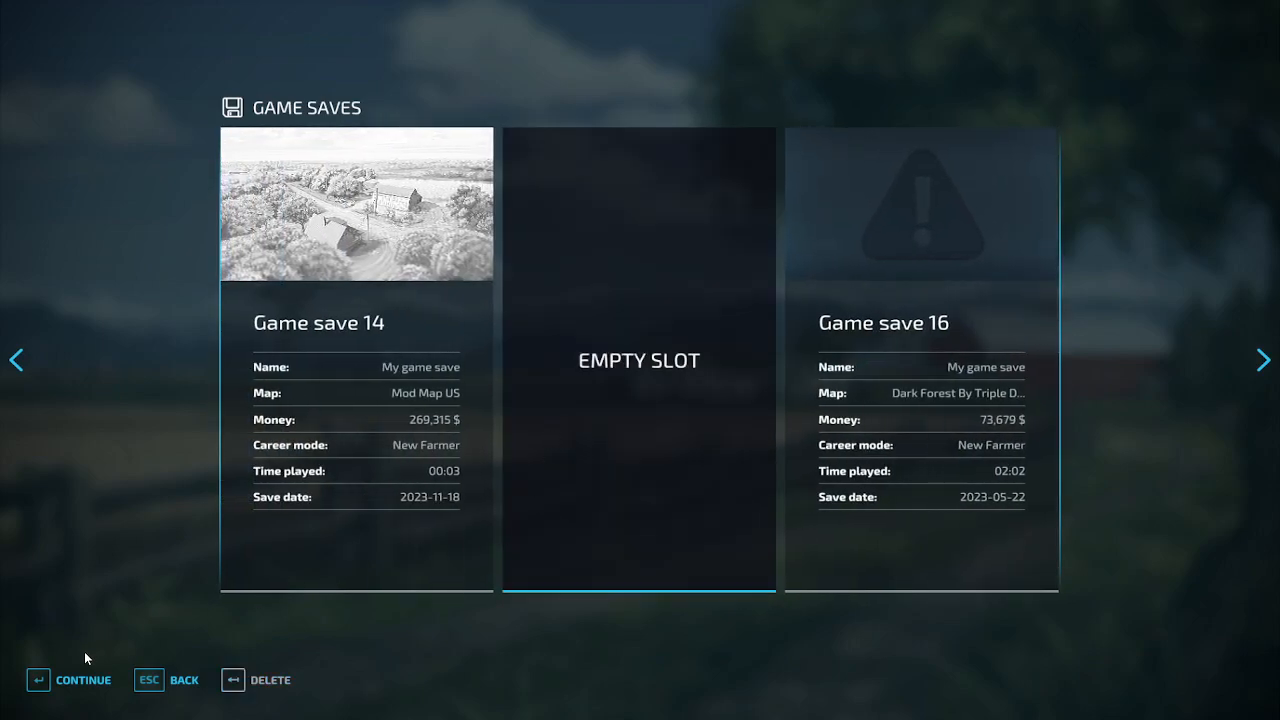
key("Return")
left_click(62, 682)
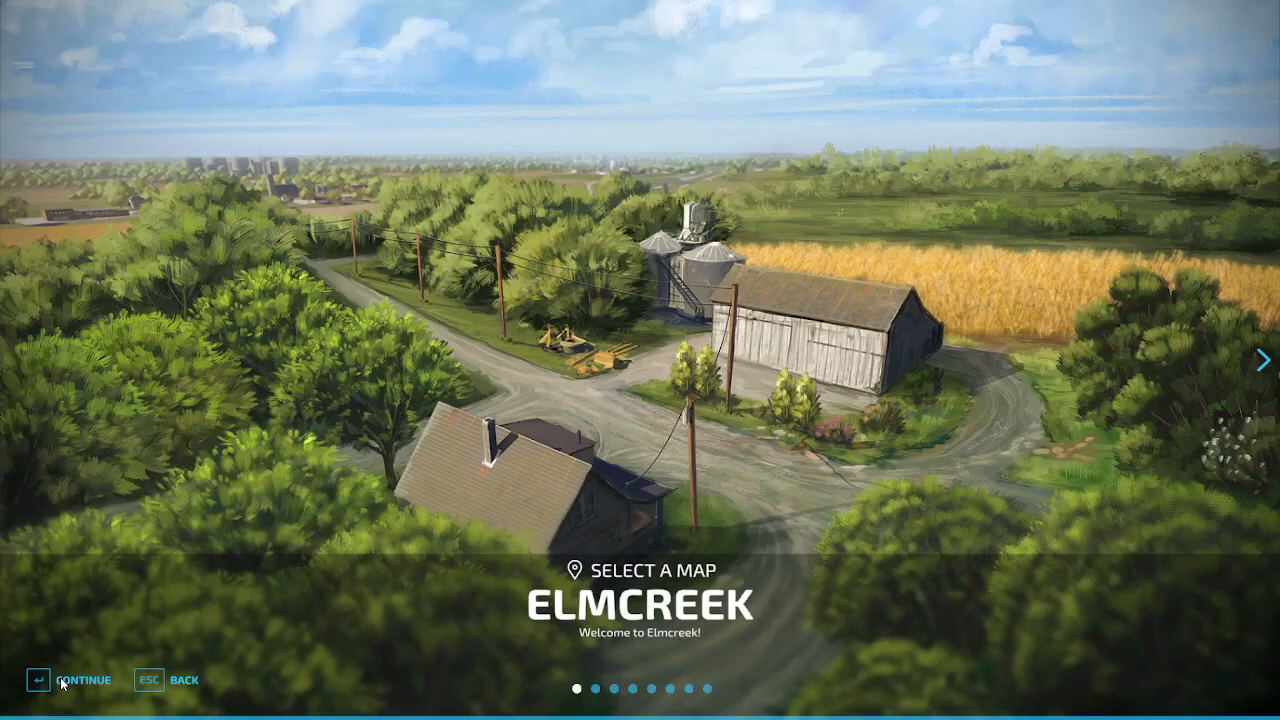
left_click(62, 682)
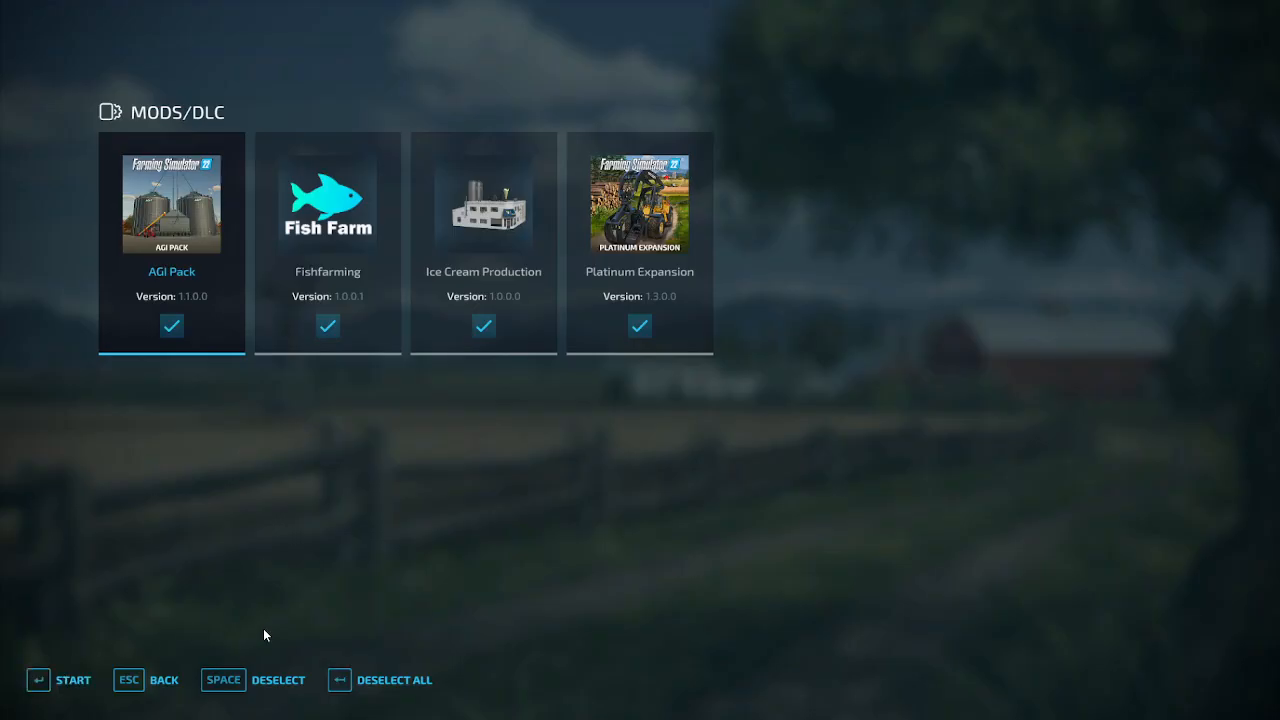
left_click(62, 680)
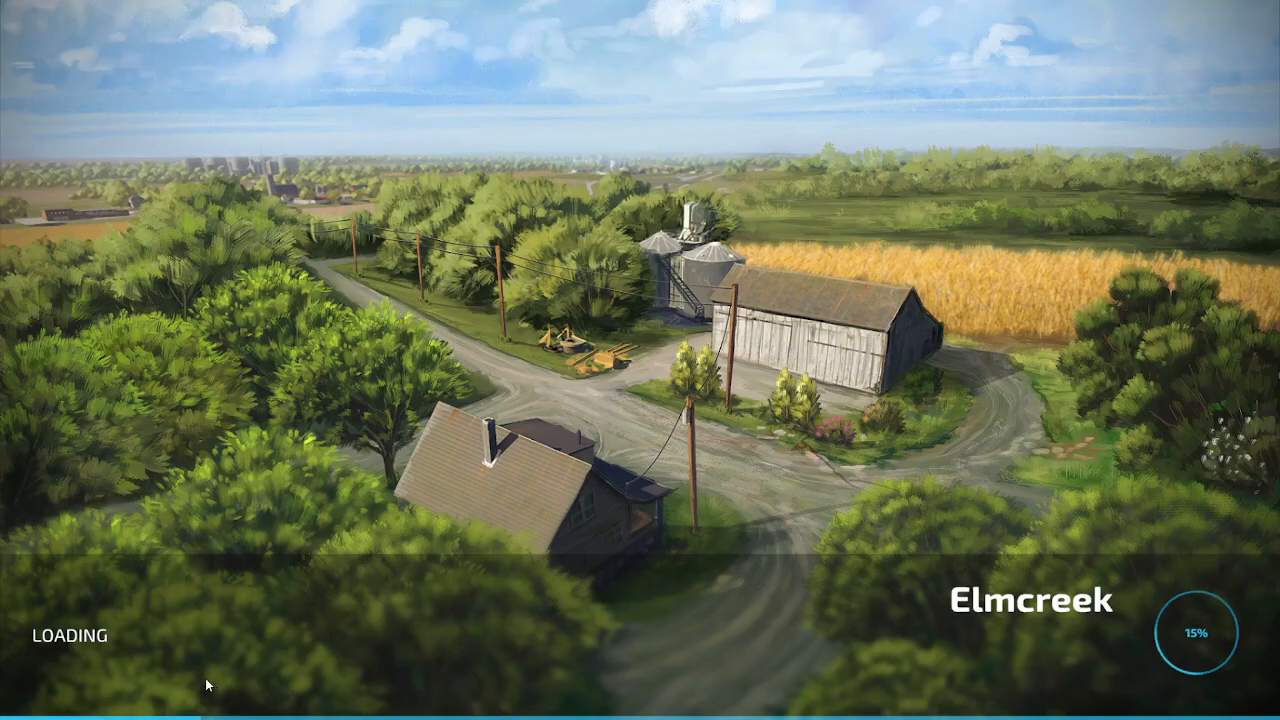
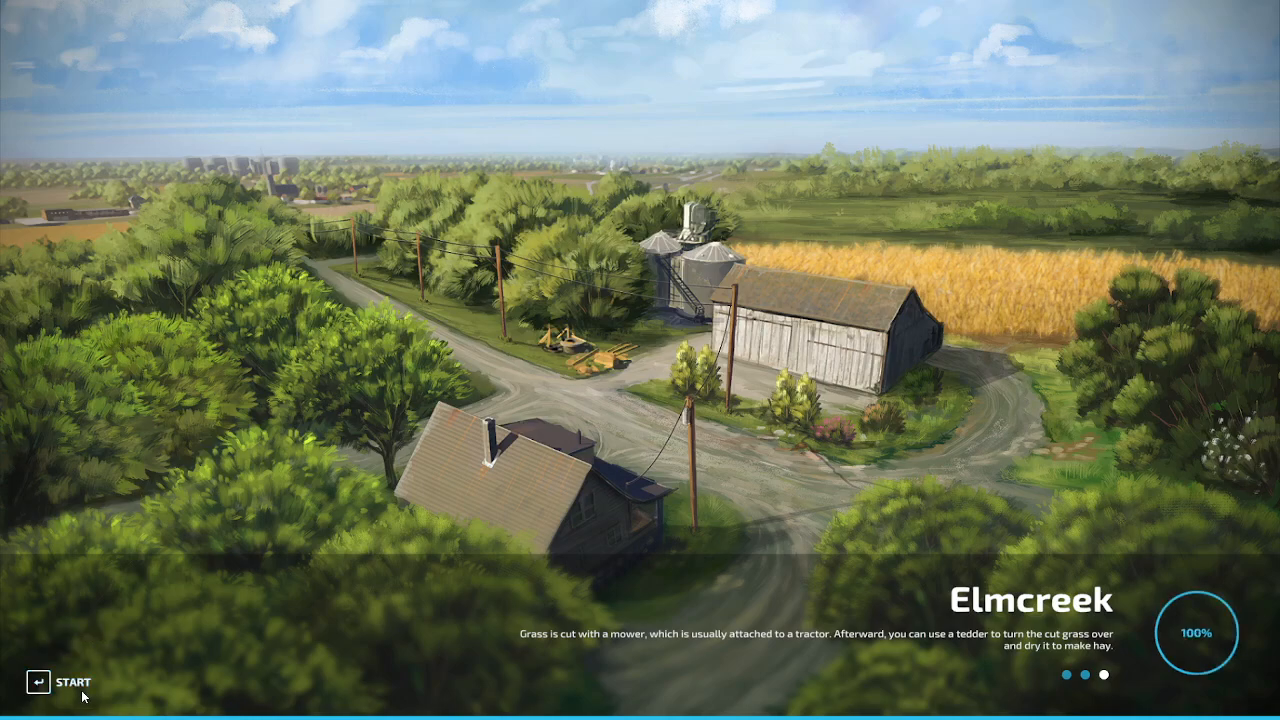
left_click(82, 692)
left_click(130, 684)
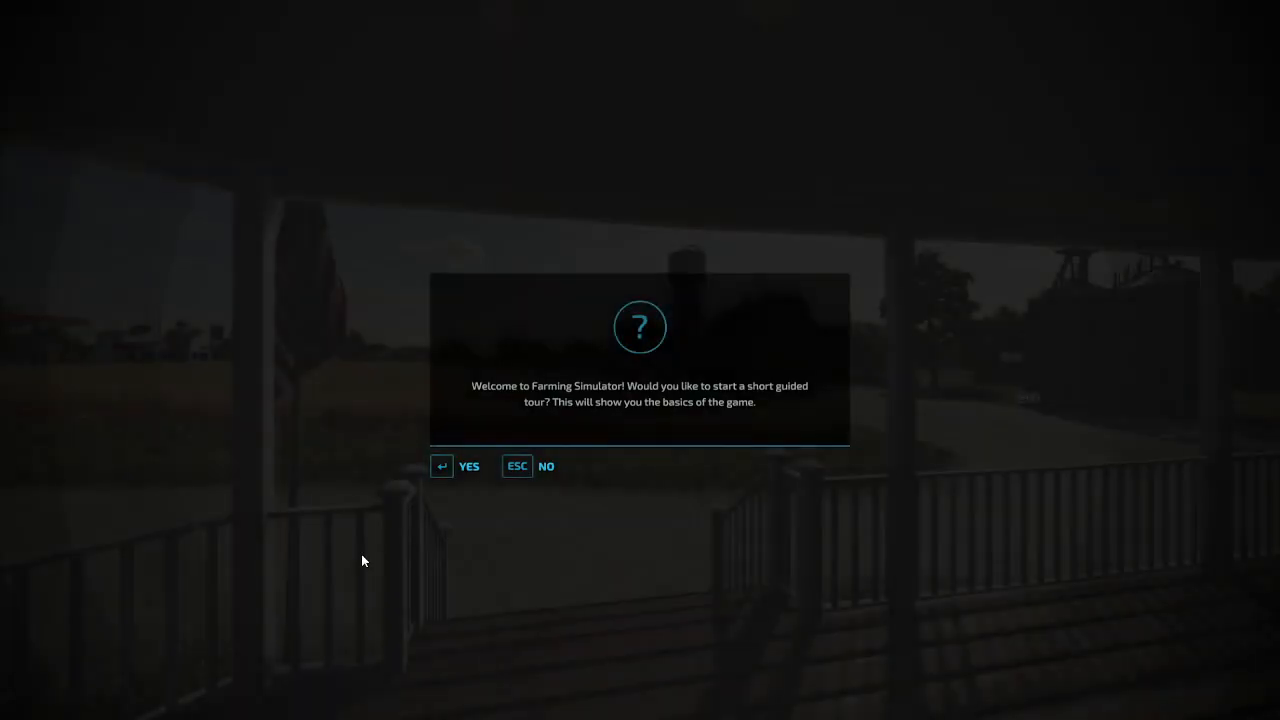
left_click(535, 468)
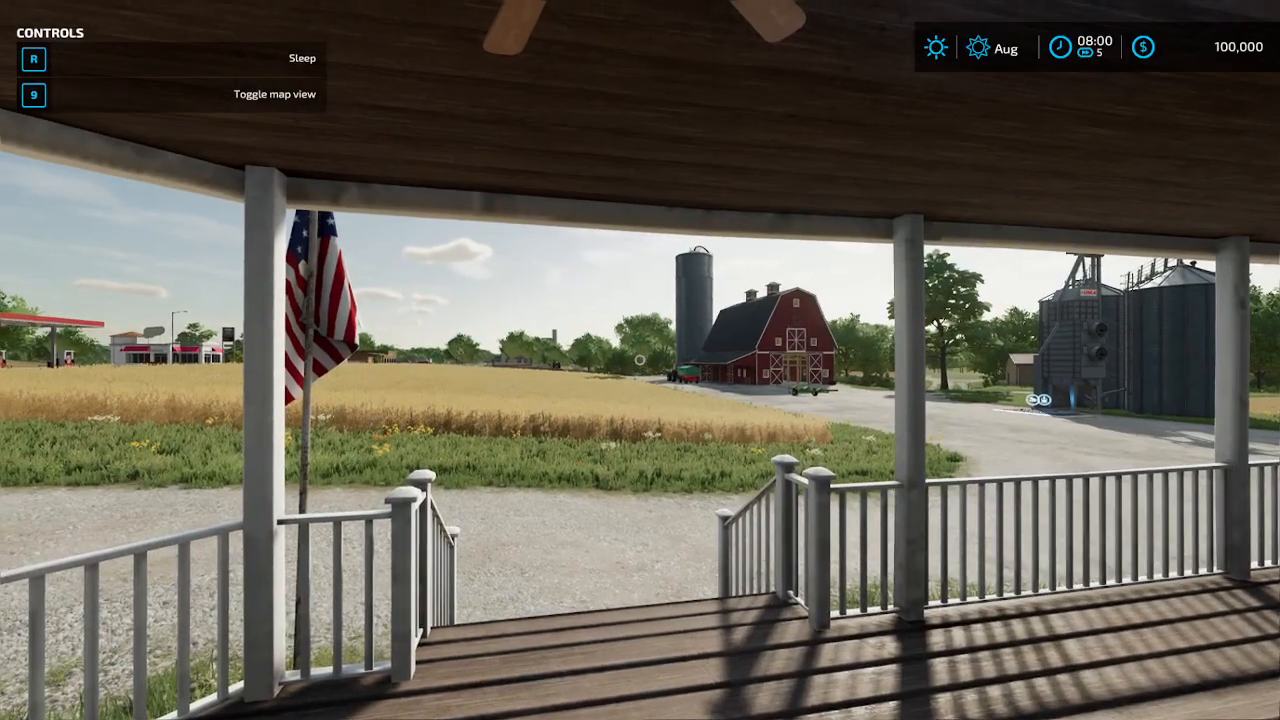
key("Escape")
left_click(36, 254)
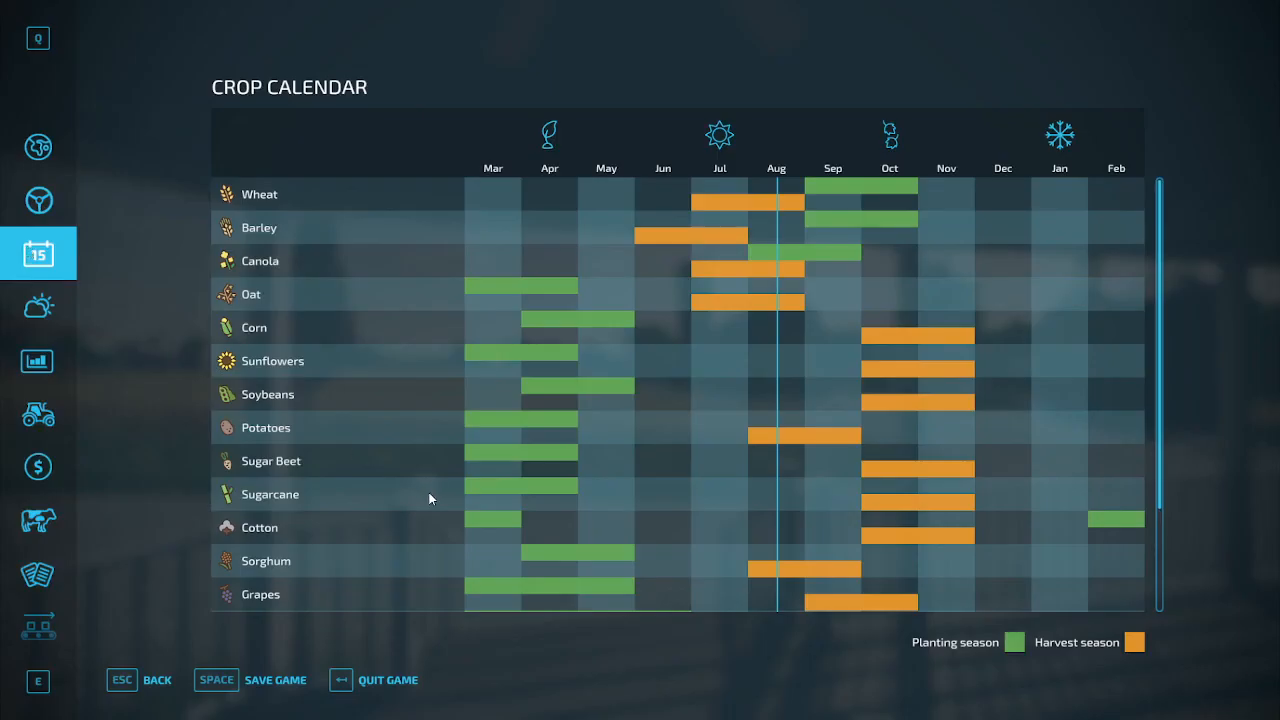
left_click(378, 679)
left_click(440, 458)
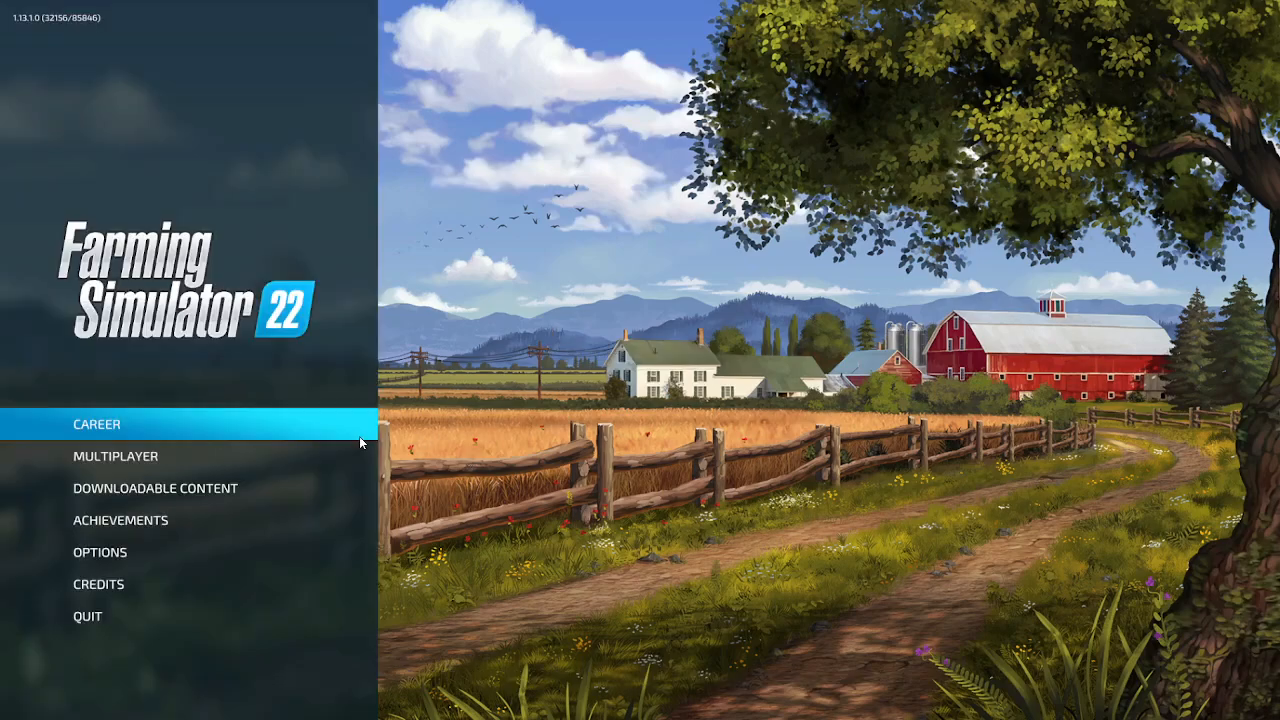
- Begin a new career in the empty save slot between saves 14 and 16, continuing to the map selection
left_click(308, 420)
scroll(558, 423, "down", 15)
scroll(547, 417, "up", 2)
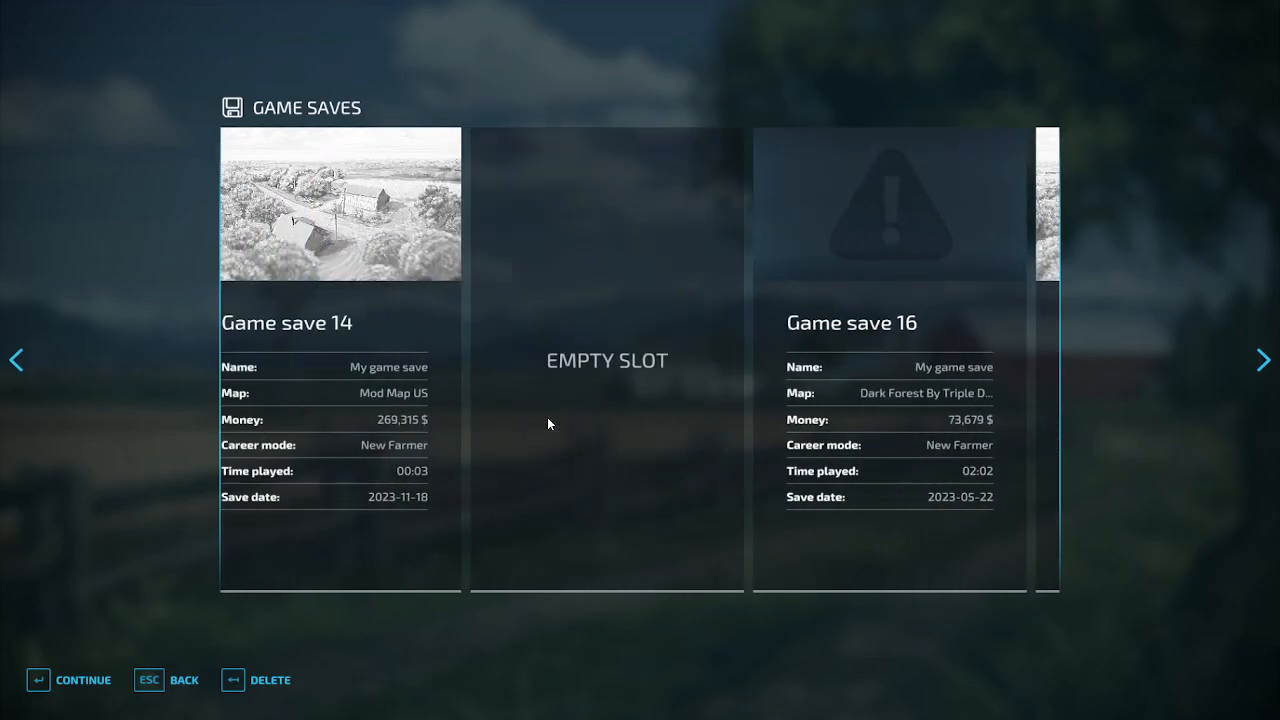
left_click(90, 680)
left_click(100, 680)
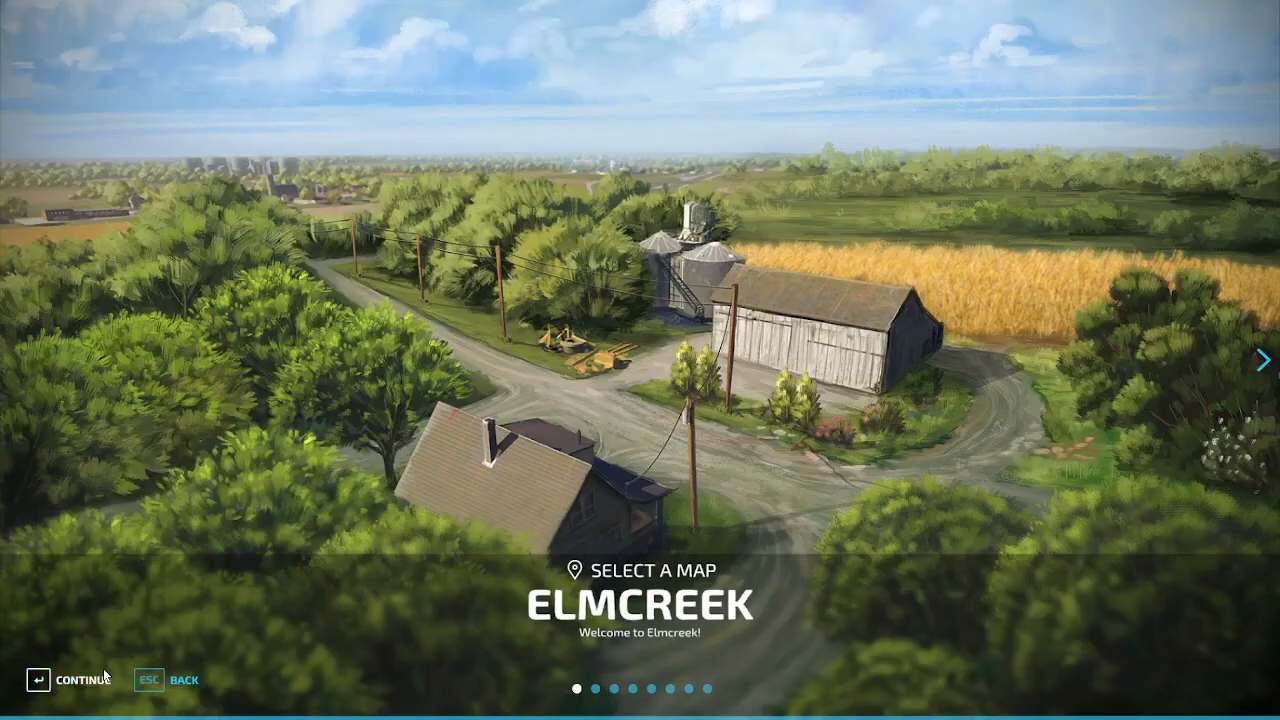
- Choose Mod Map US as the career map, start the game and dismiss the opening guided-tour prompt
scroll(104, 676, "down", 5)
scroll(96, 647, "down", 1)
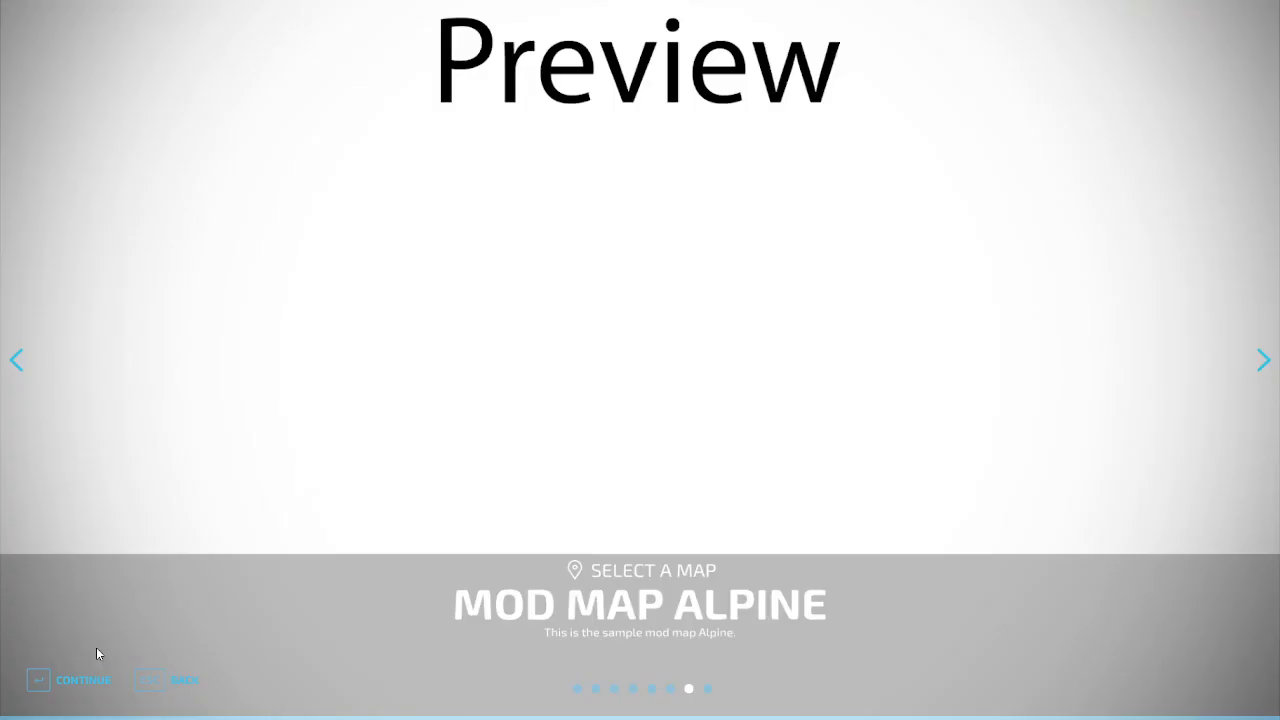
scroll(96, 647, "up", 1)
left_click(83, 680)
left_click(75, 680)
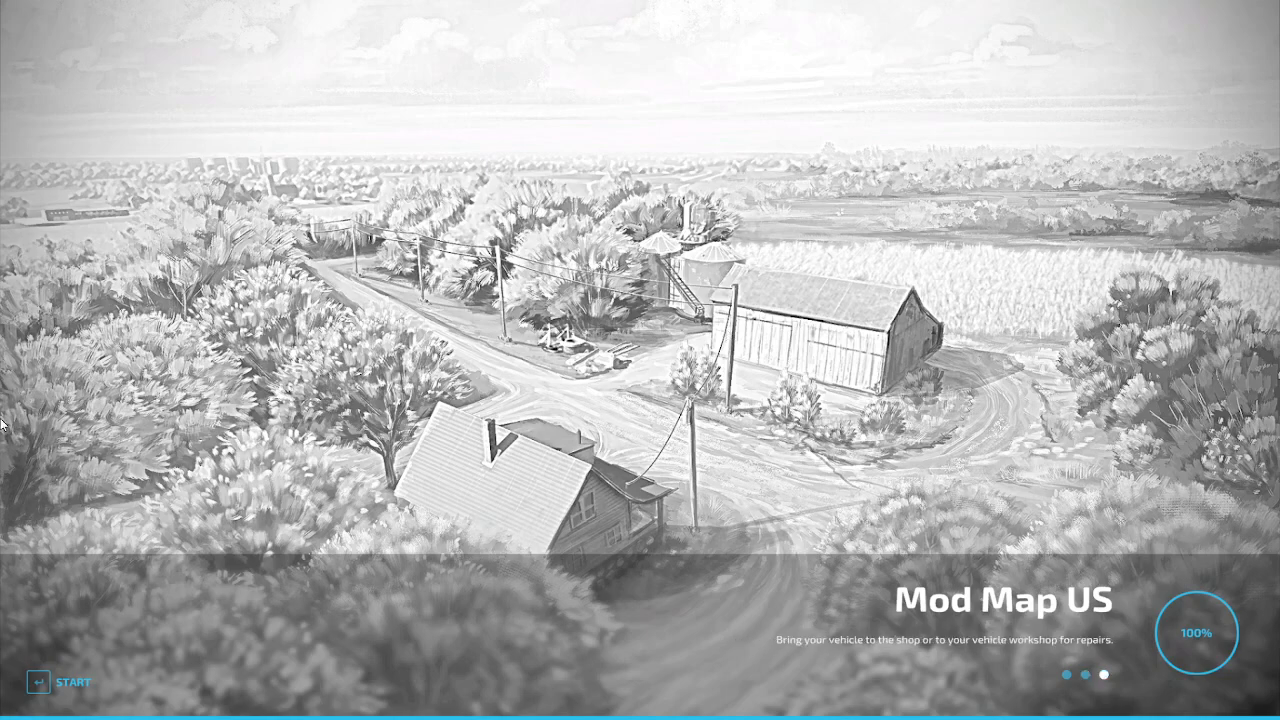
left_click(62, 683)
key("Escape")
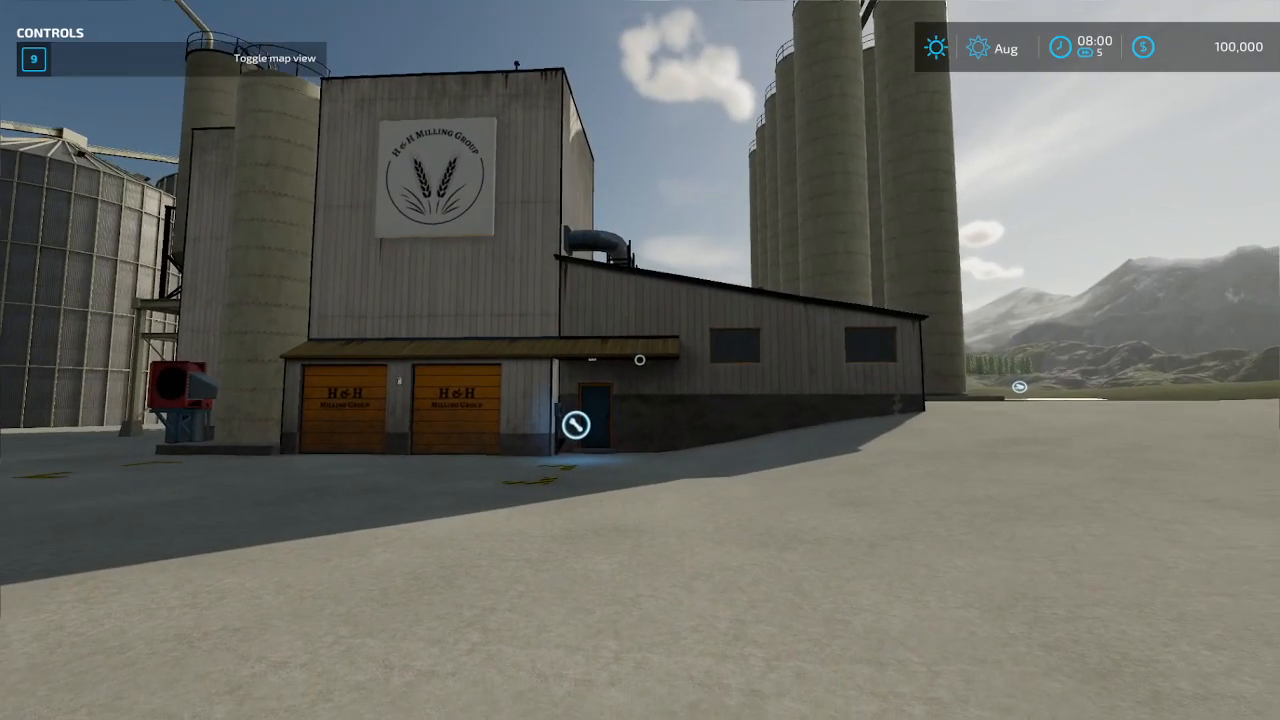
- Walk to the wrench marker beside the mill's blue door and buy the Grain Mill production point
key("w")
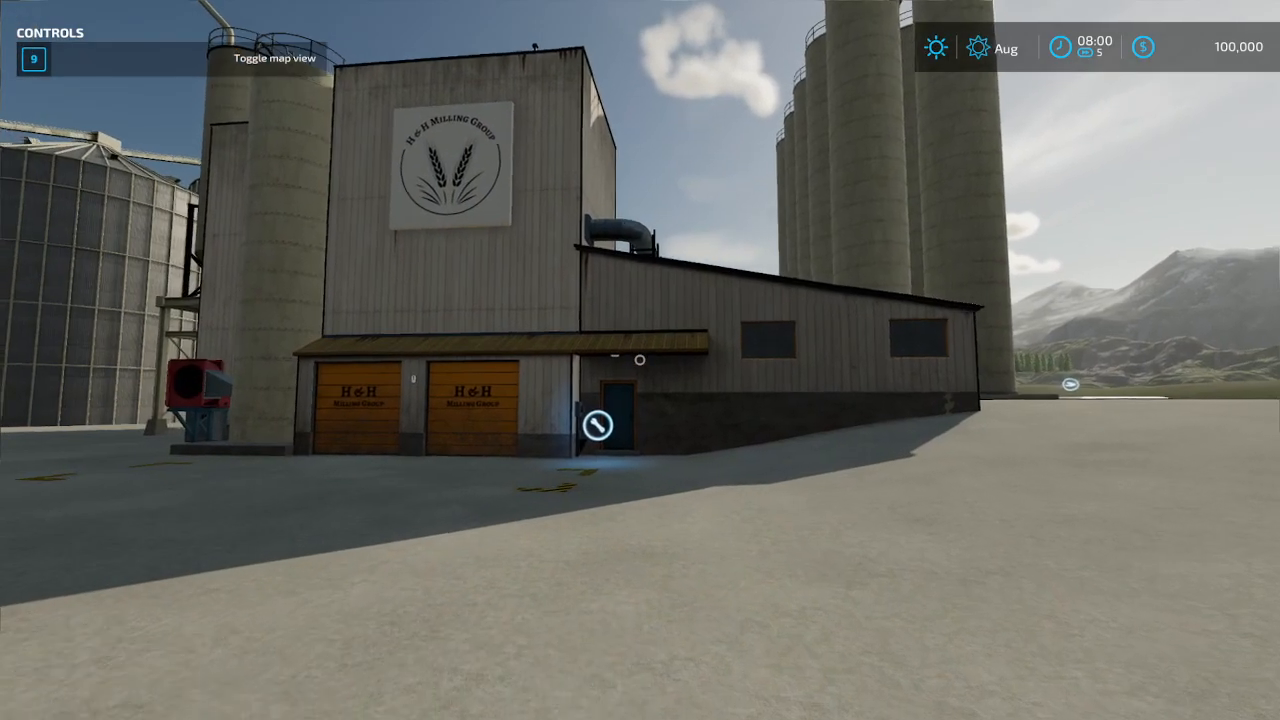
key("w")
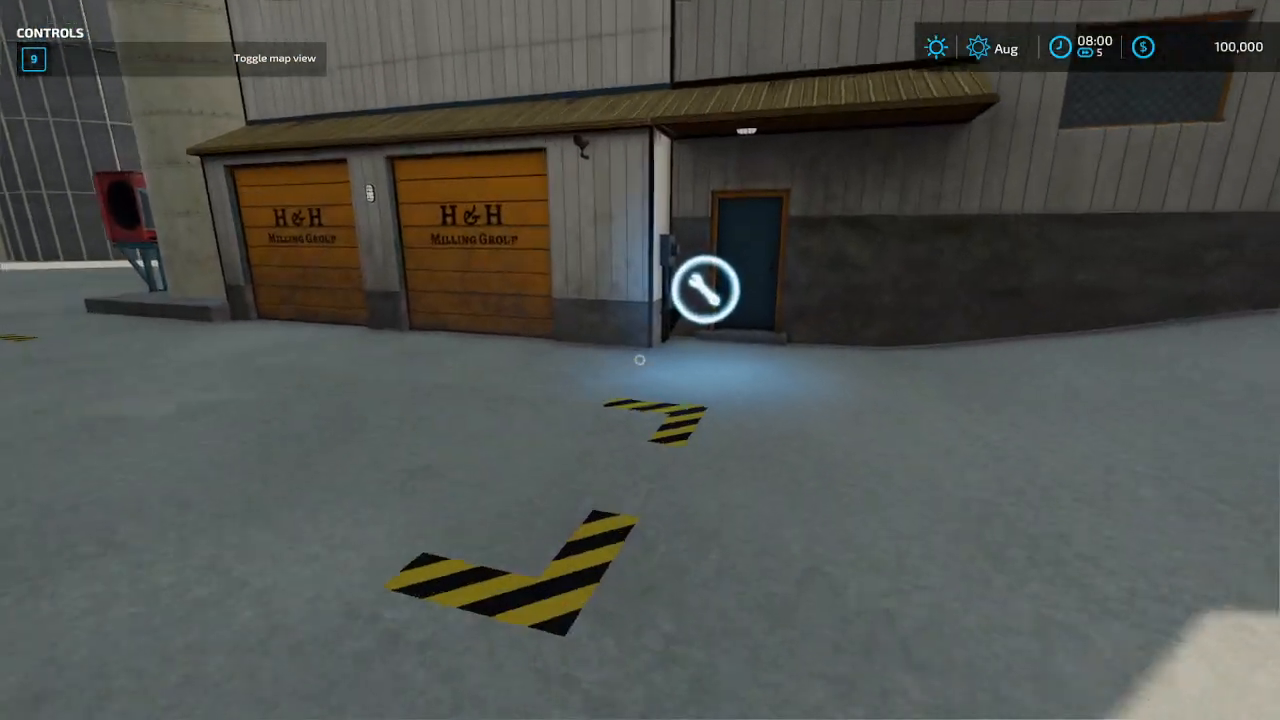
key("w")
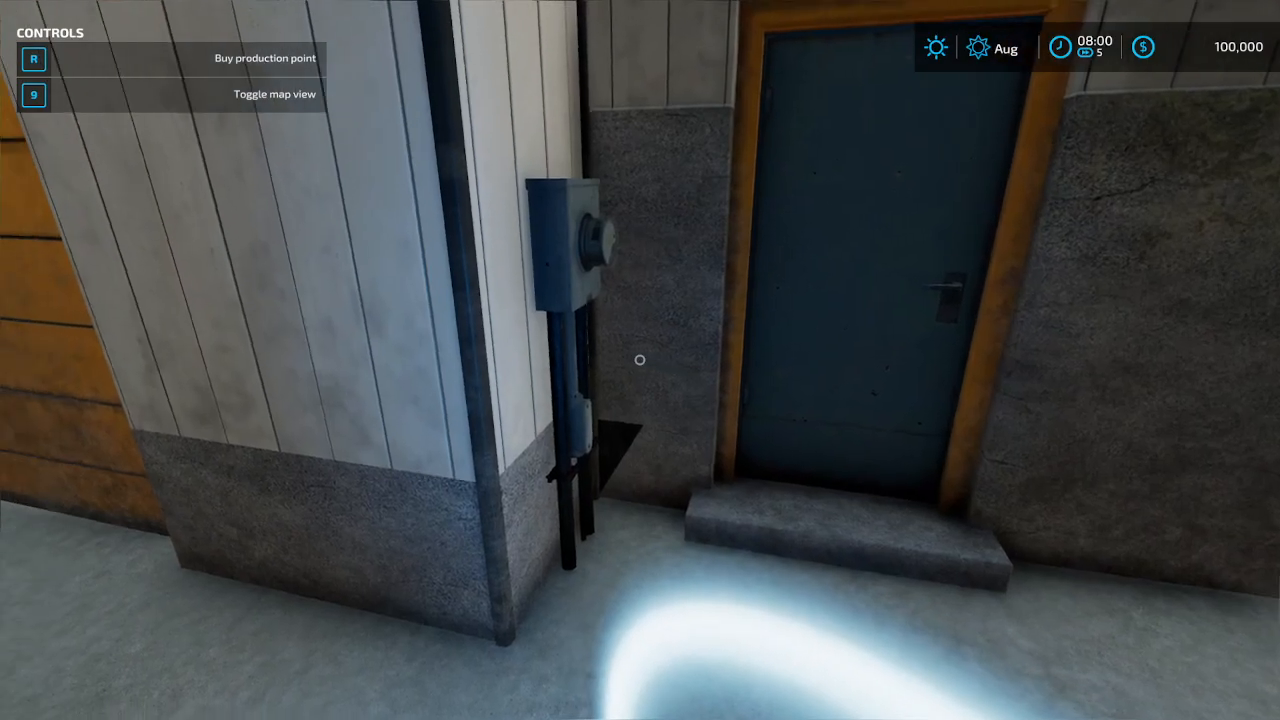
key("r")
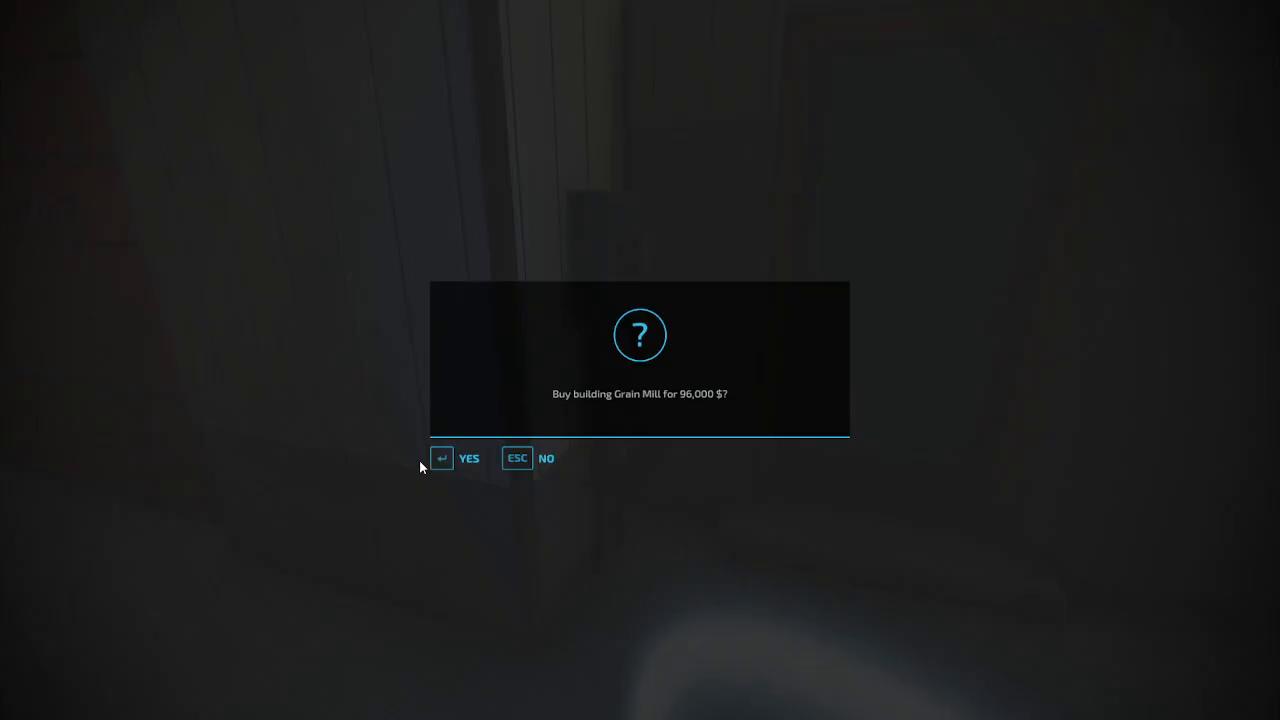
left_click(465, 456)
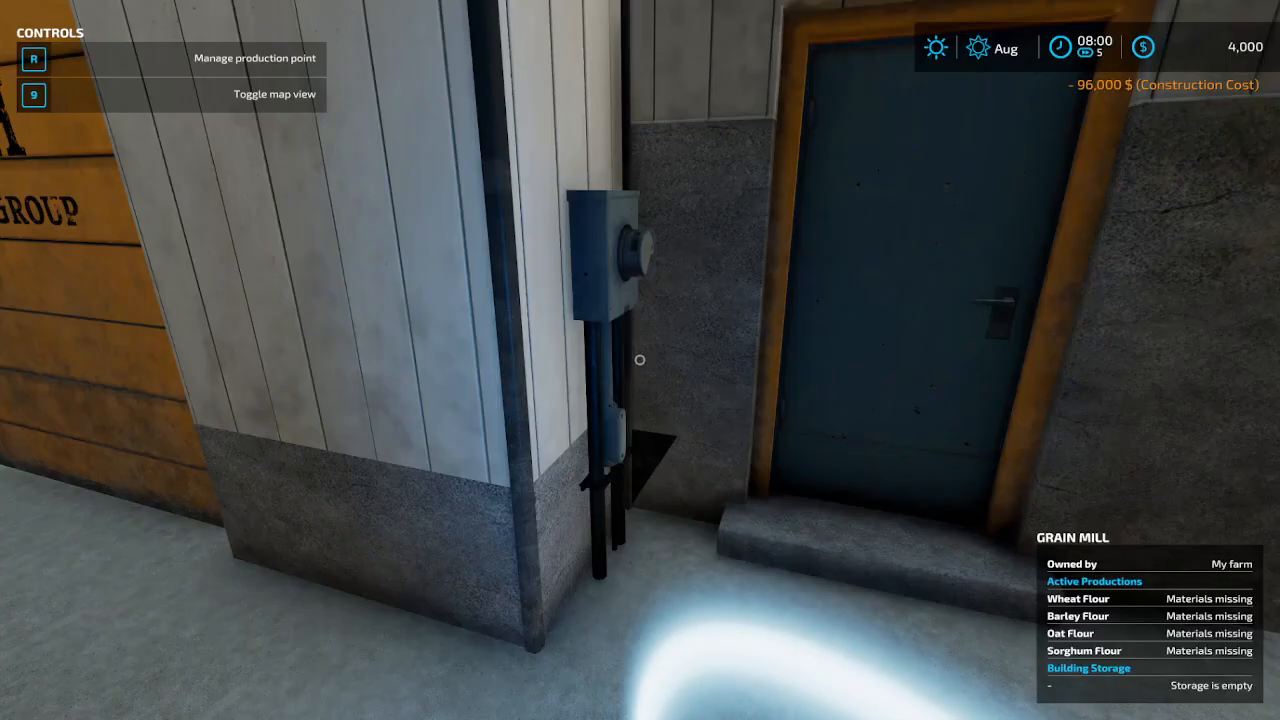
- Walk from the mill door past the tall silos to check the unloading grate behind them
key("s")
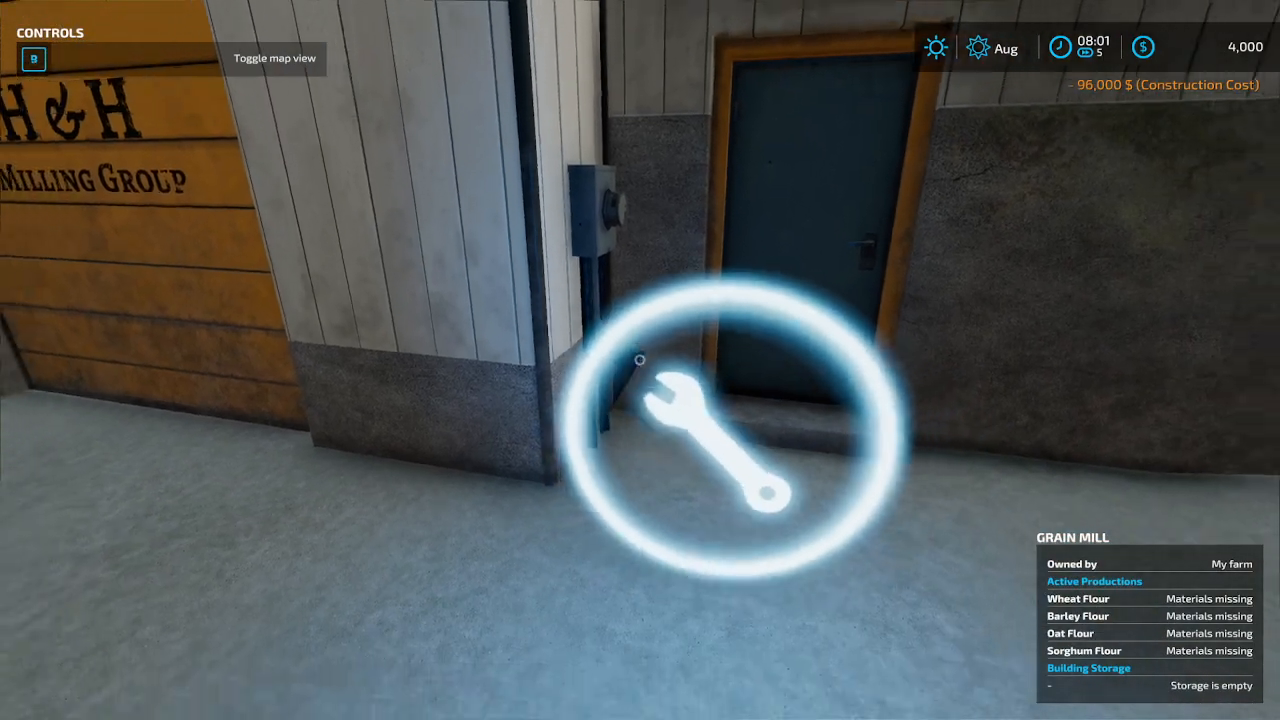
key("s")
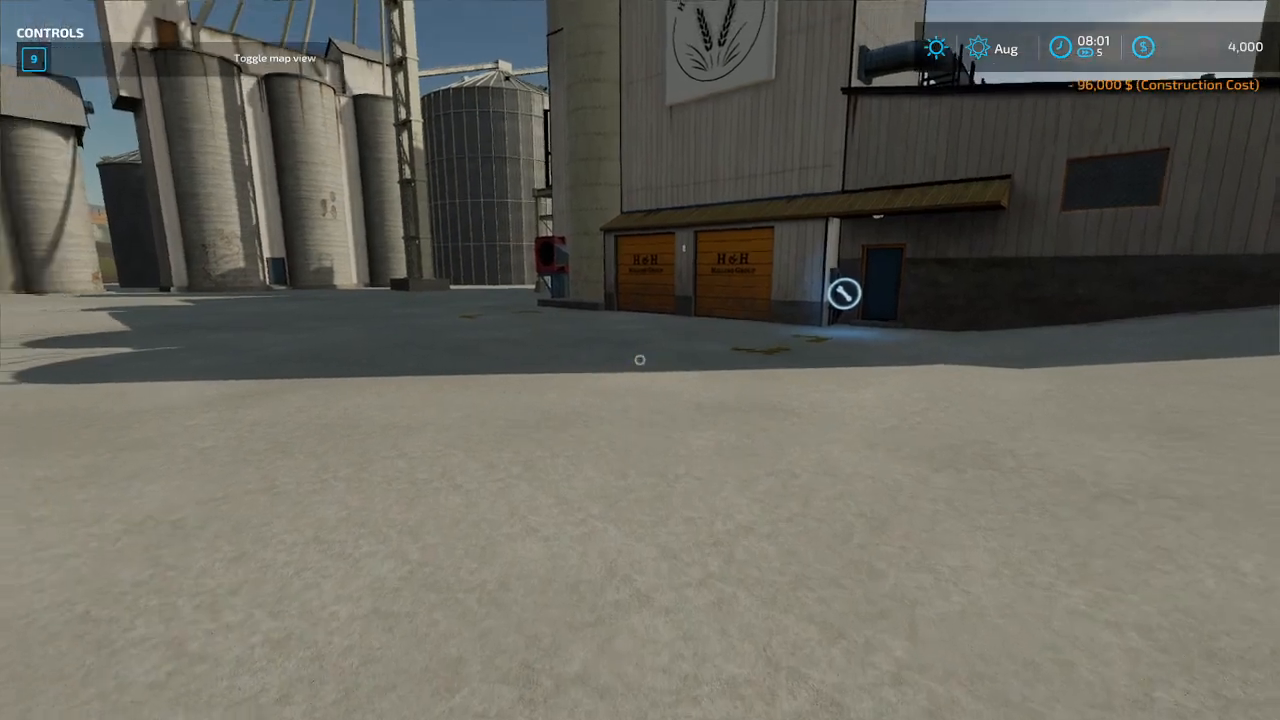
key("w")
key("w")
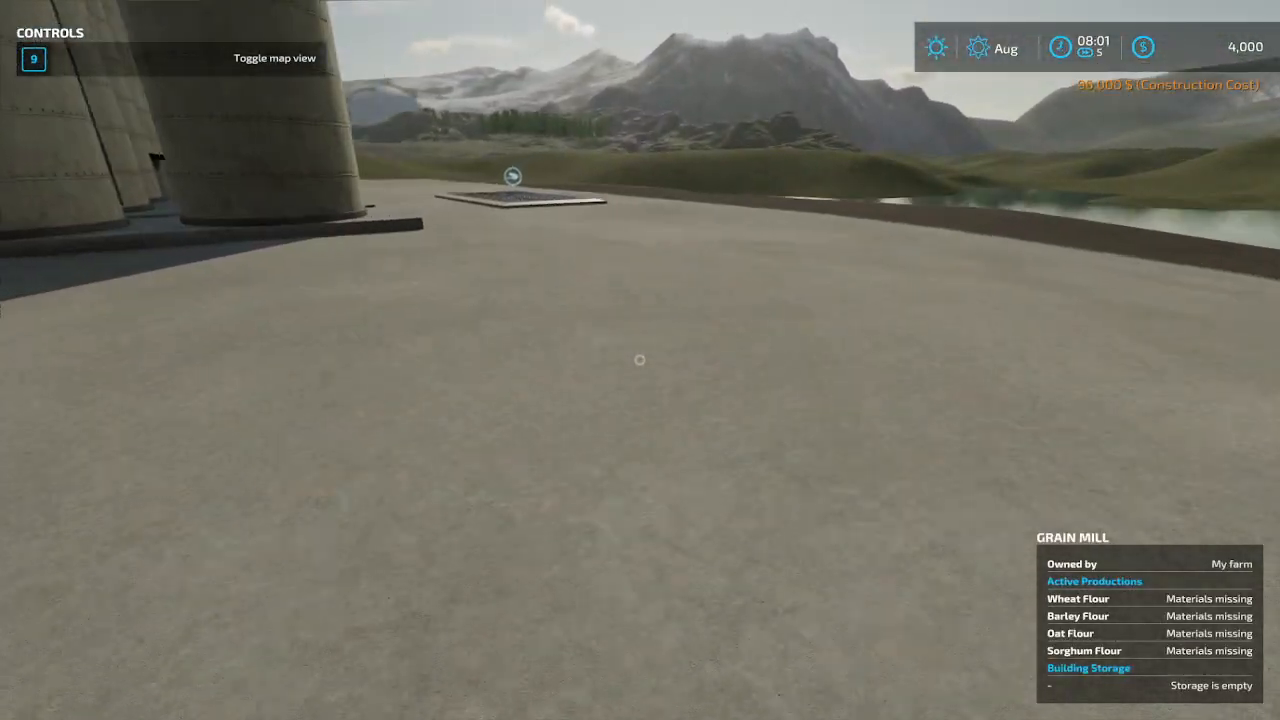
key("w")
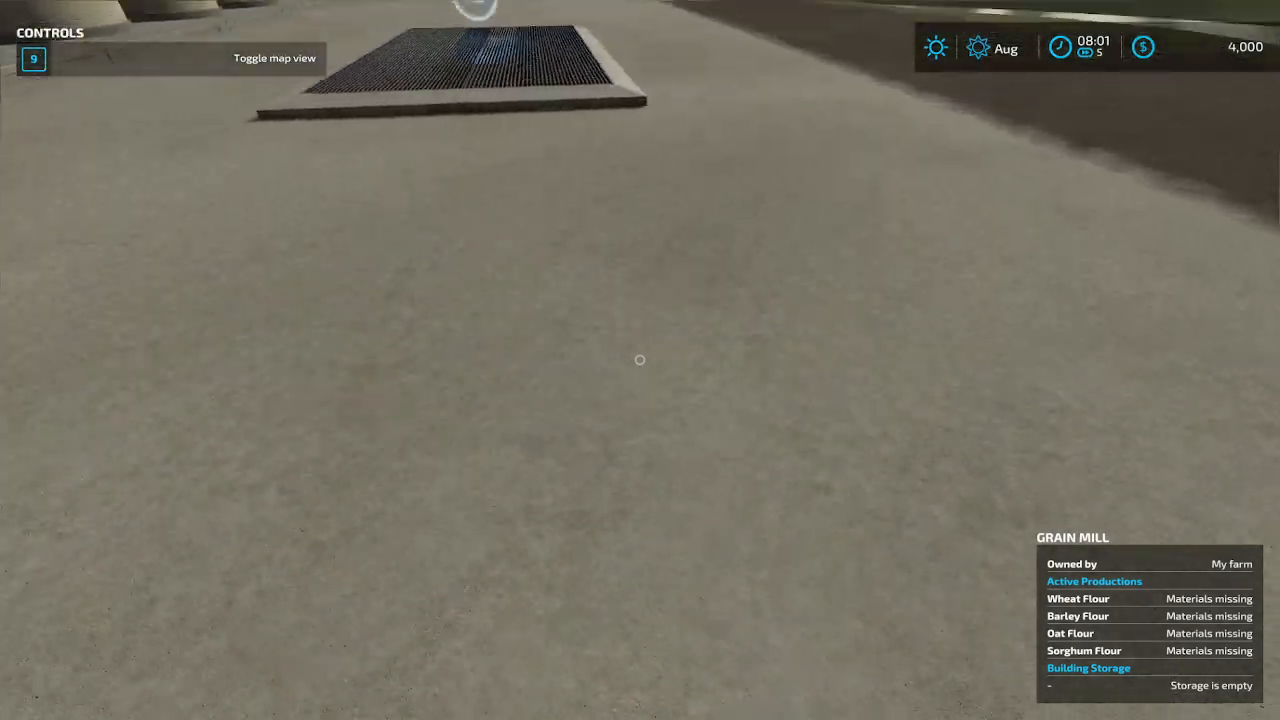
key("d")
key("d")
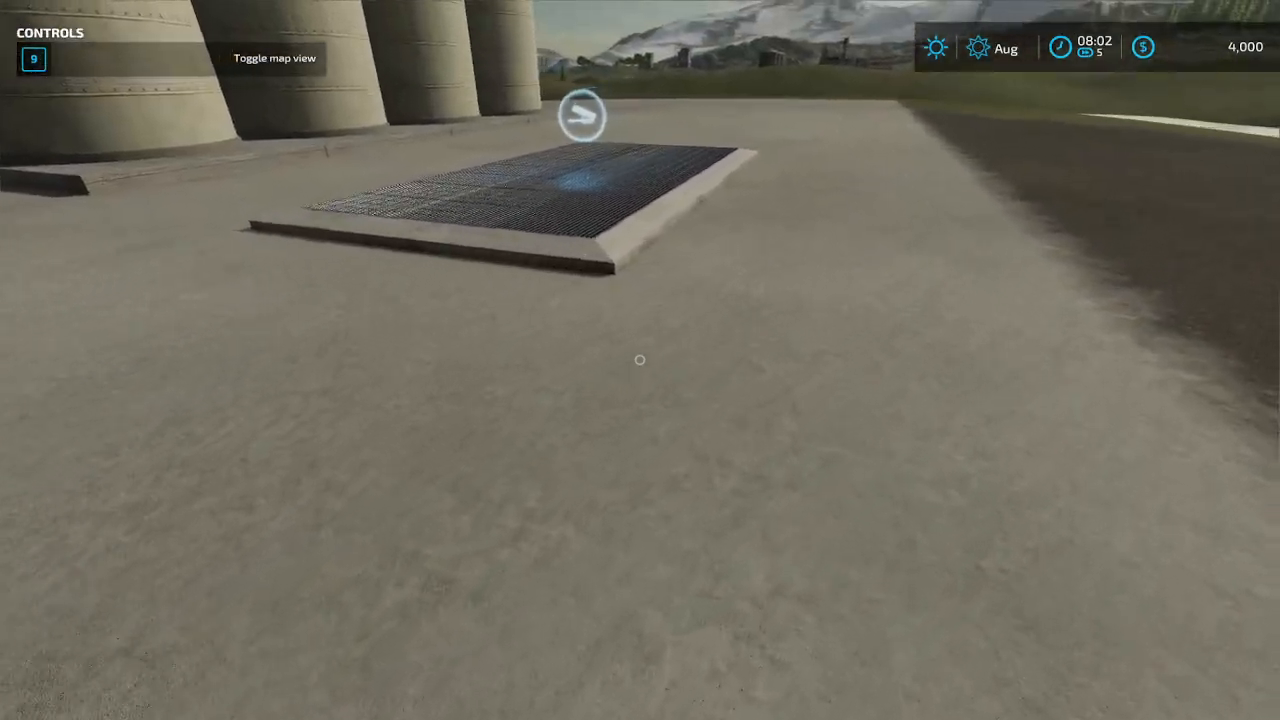
key("d")
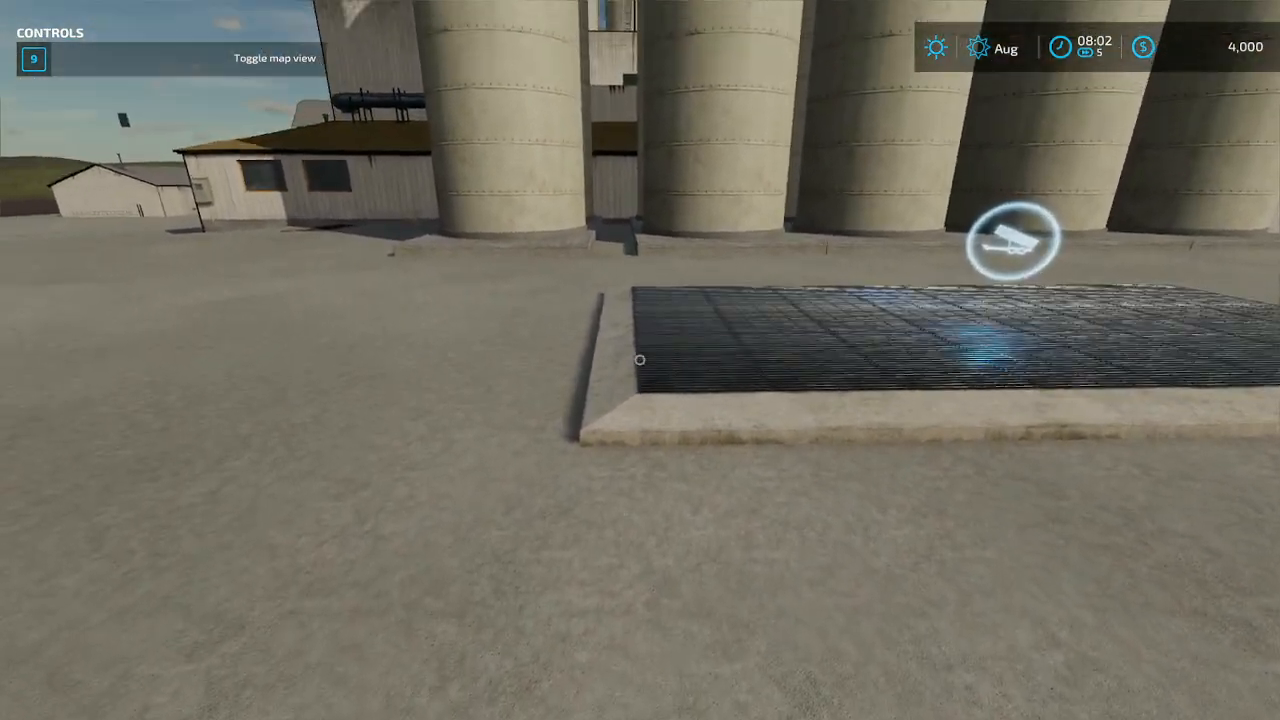
- Inspect the grate's unloading trigger and edges up close, and return to the yard beside the mill
key("w")
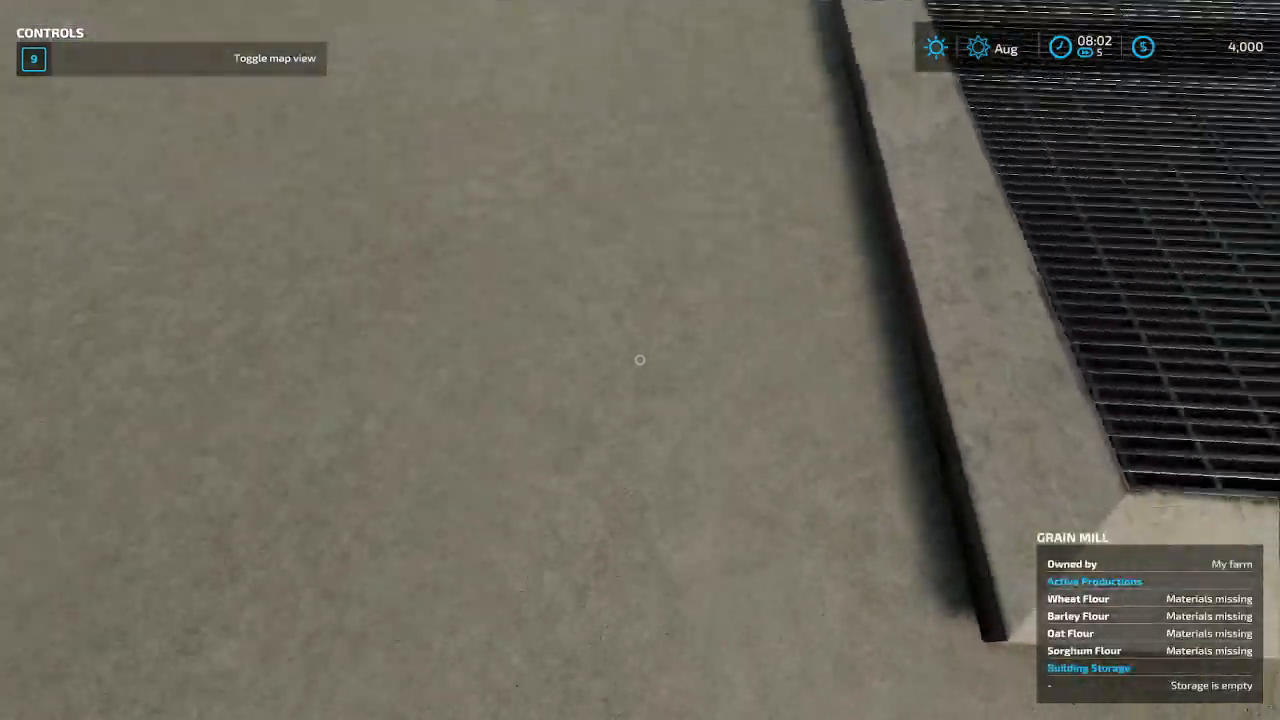
key("s")
key("w")
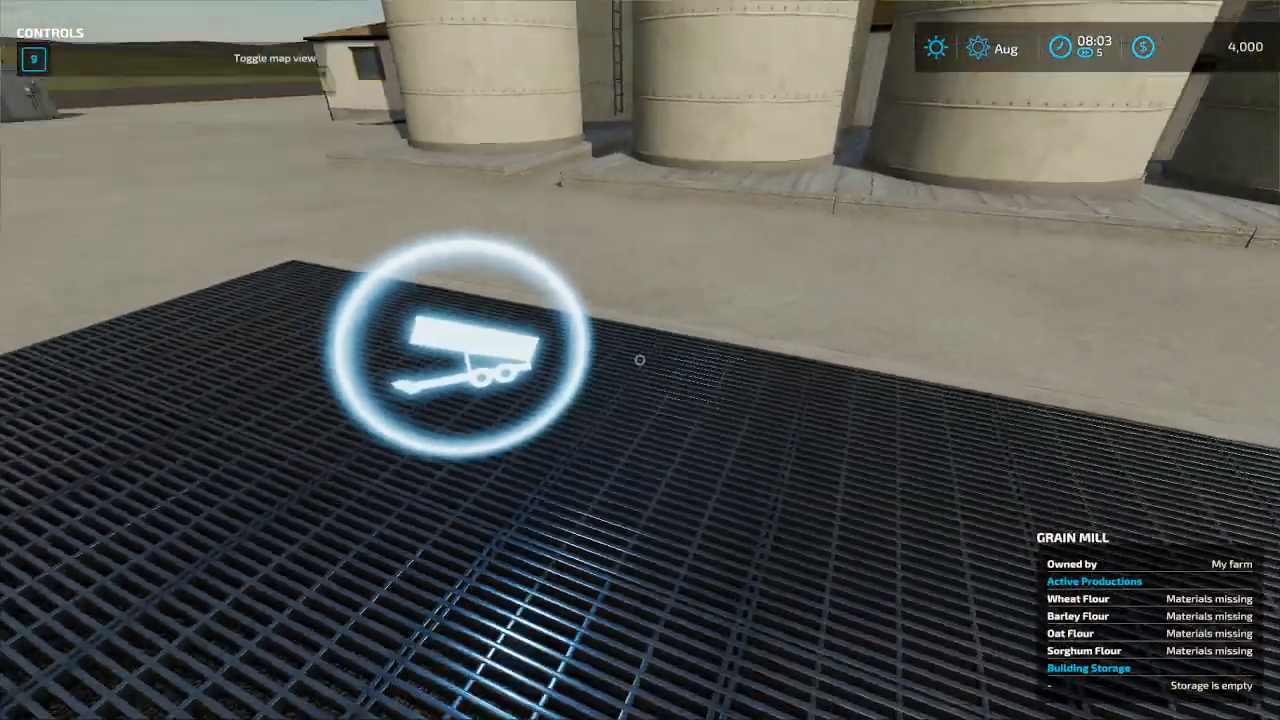
key("s")
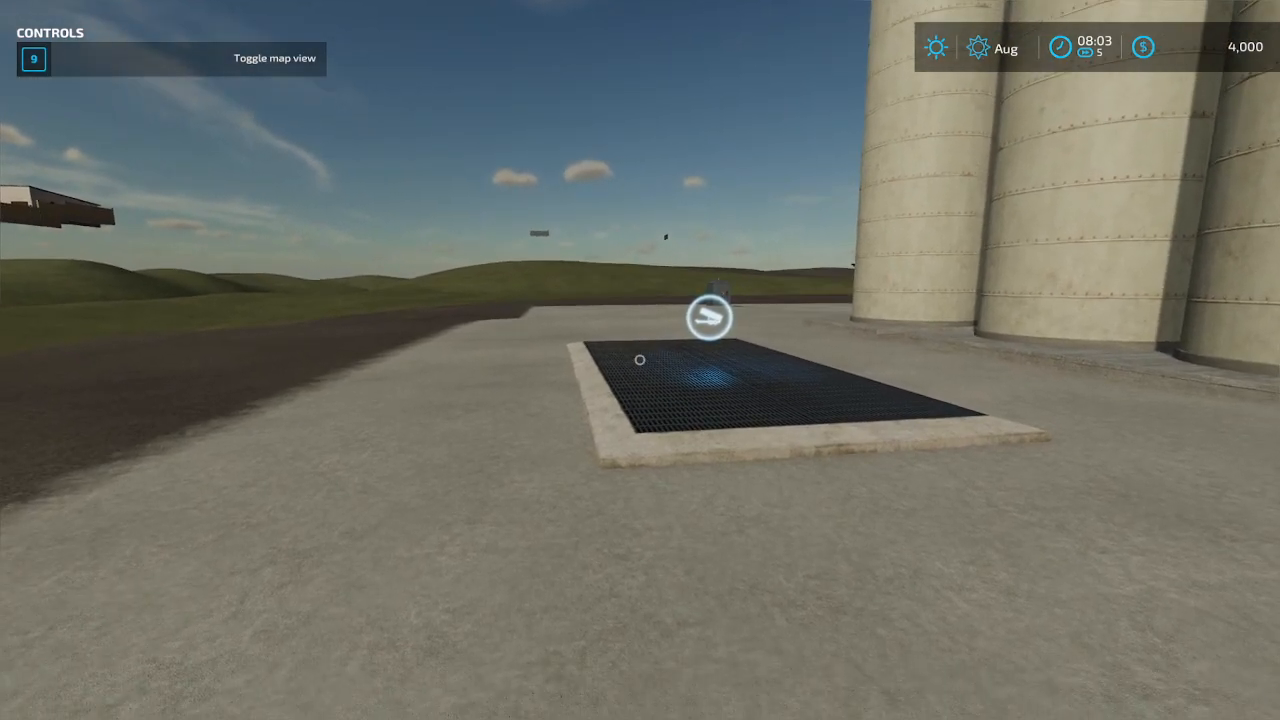
key("w")
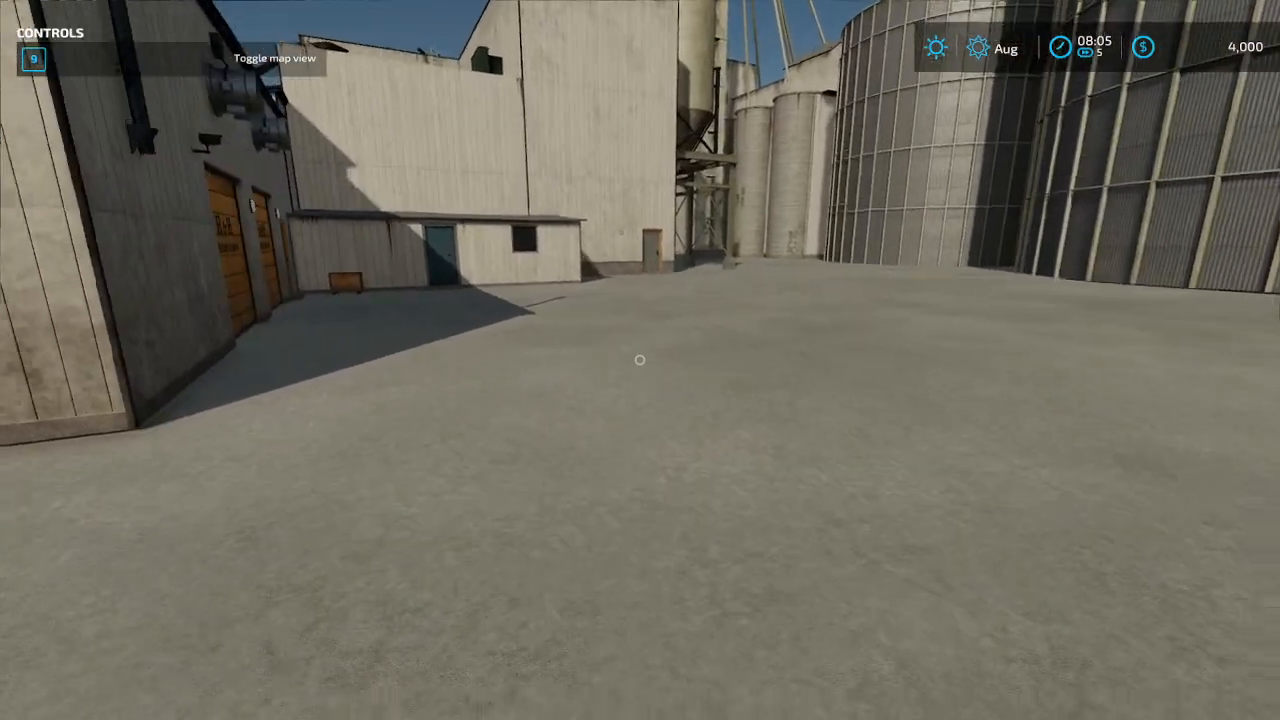
- Walk around the mill past the silos and H & H Milling Group doors to look over the yard in front
key("w")
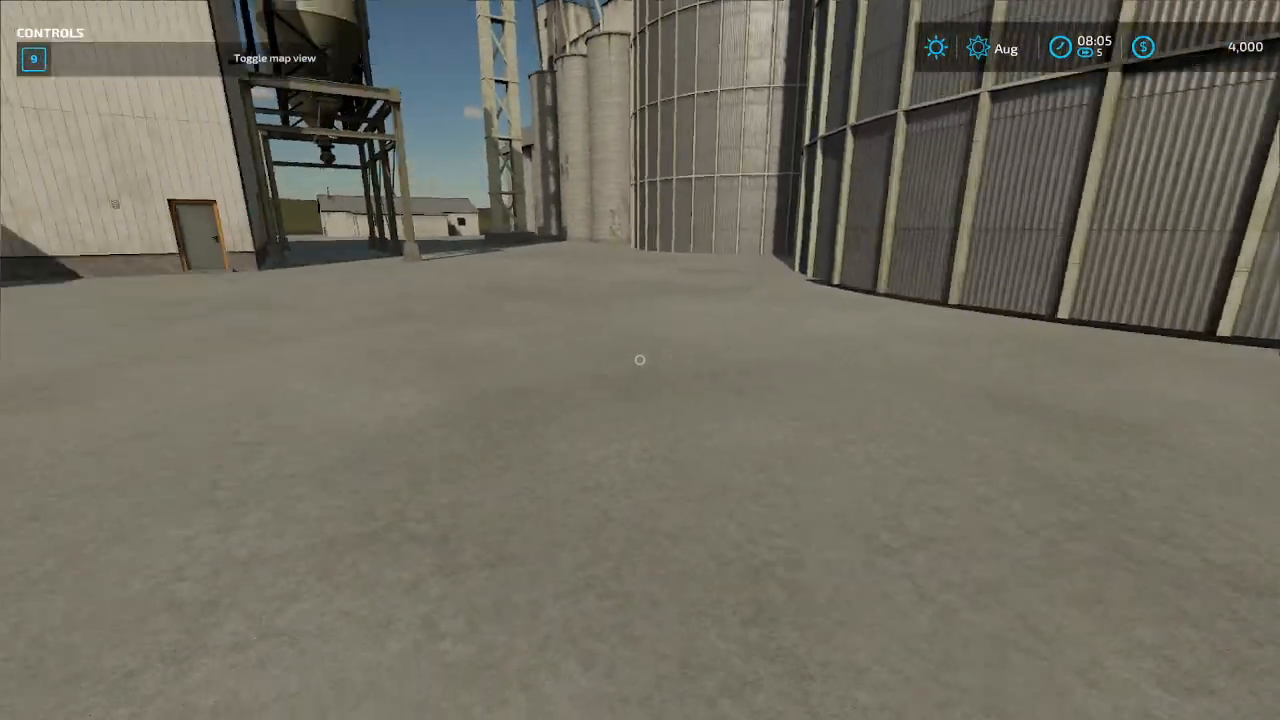
key("w")
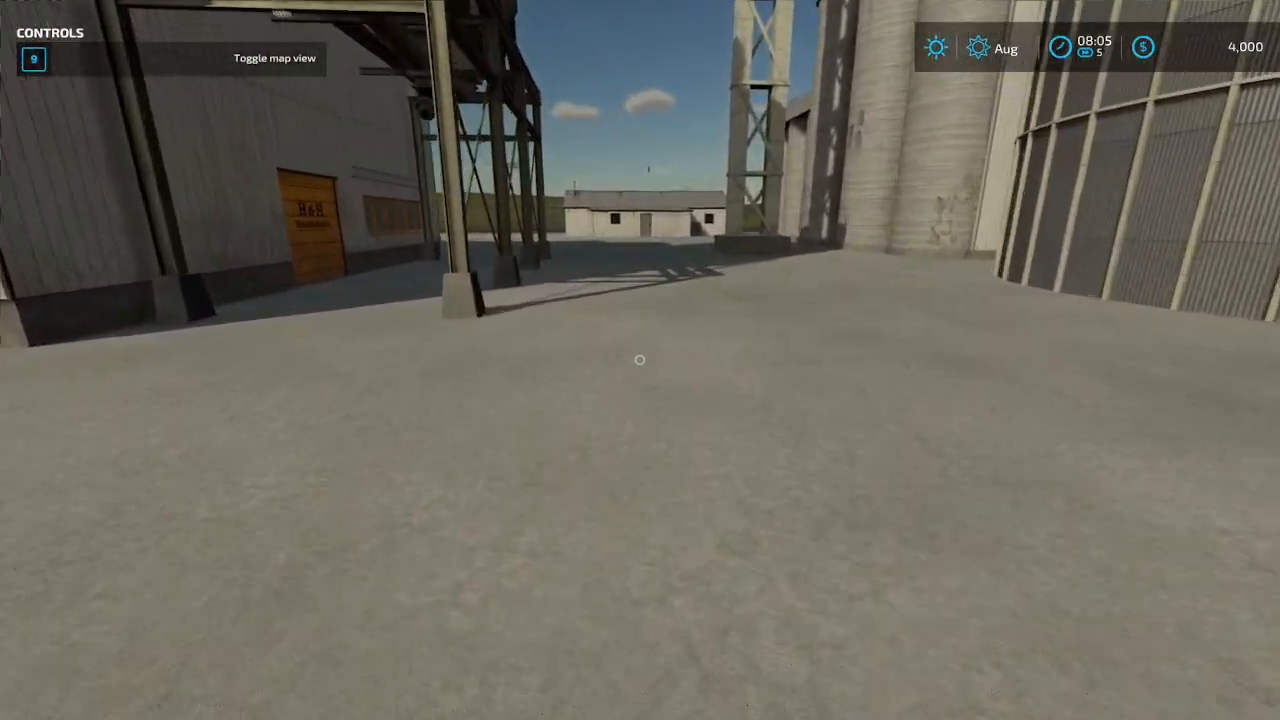
key("w")
key("w")
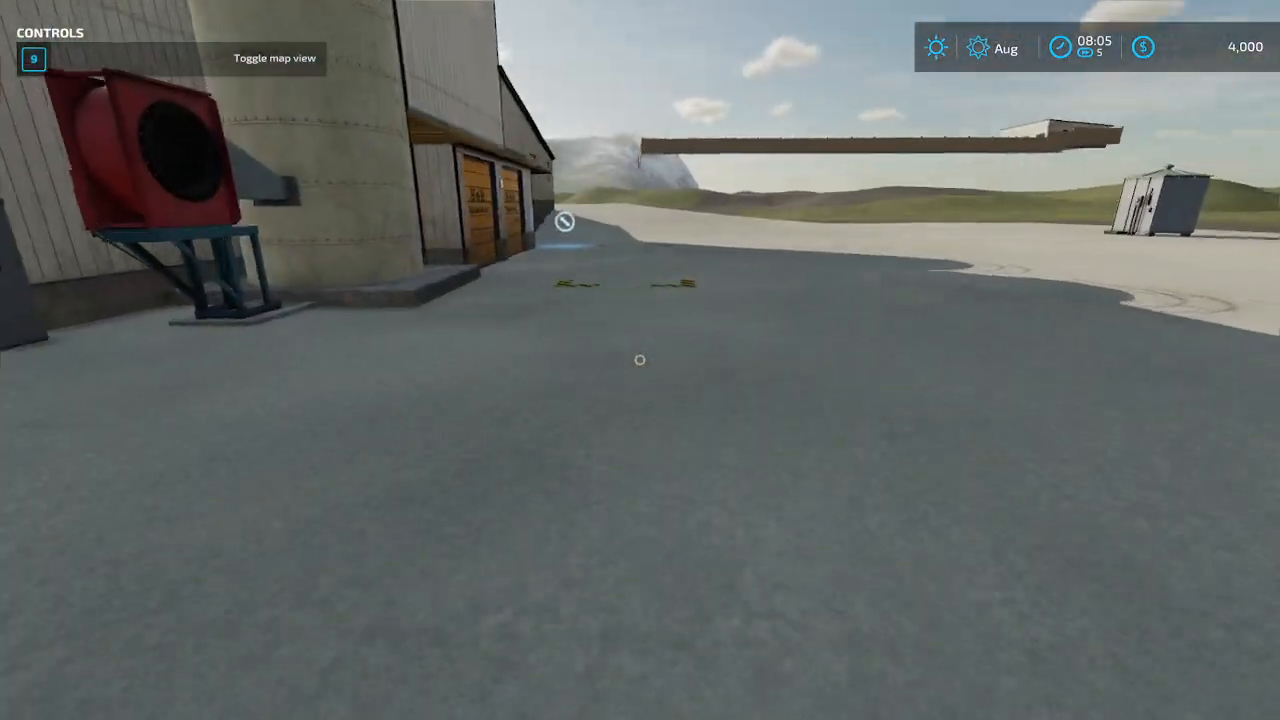
key("w")
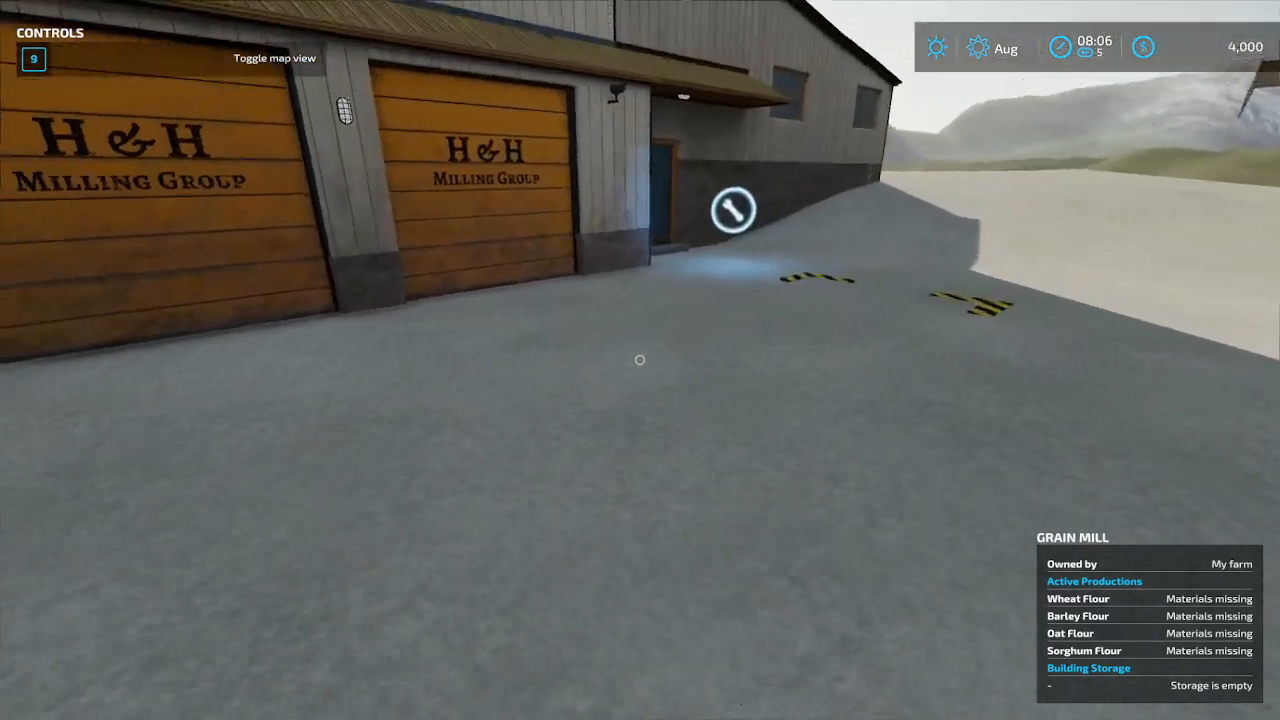
key("w")
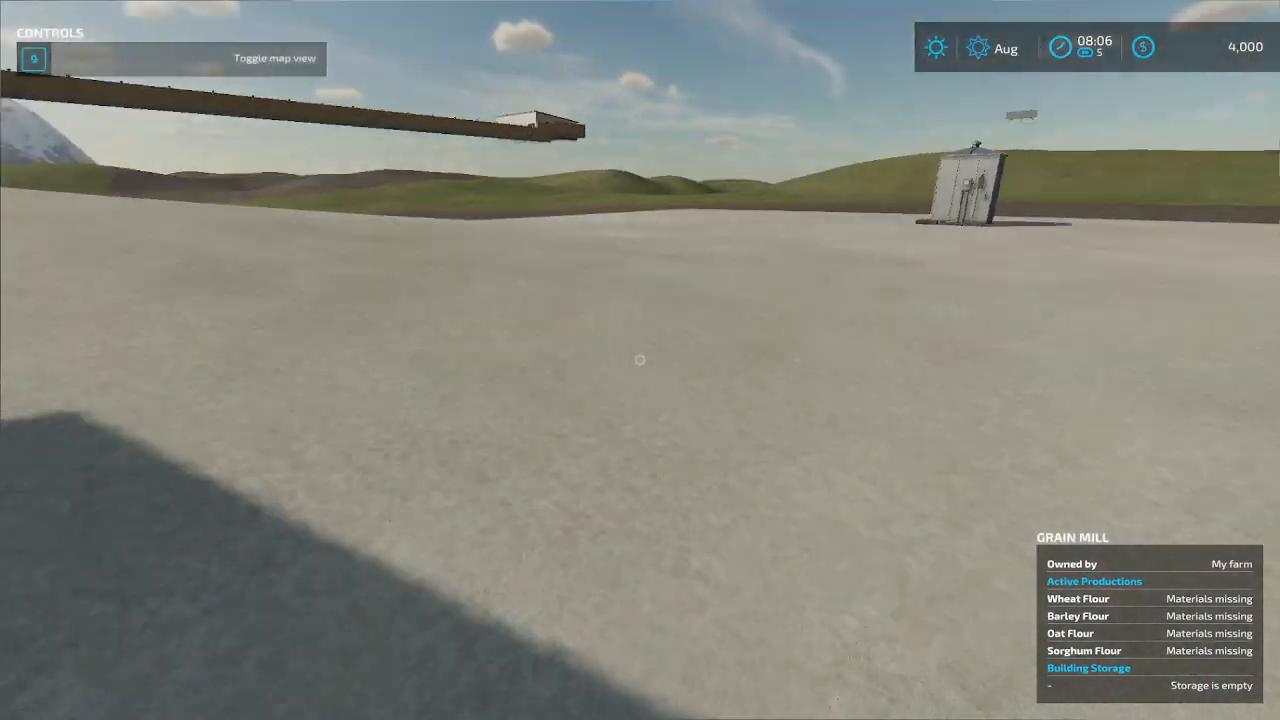
key("w")
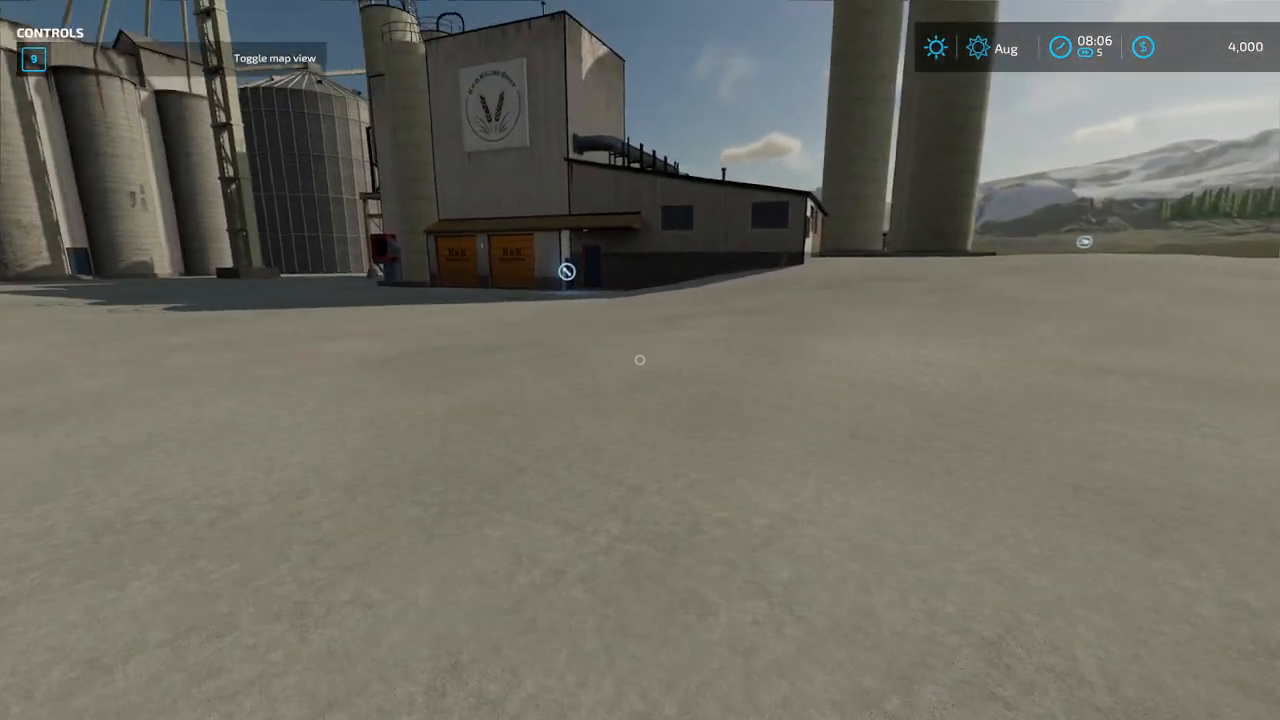
- Walk to the yellow-framed side door by the tall silos and inspect the loose black ring on the concrete ledge
key("w")
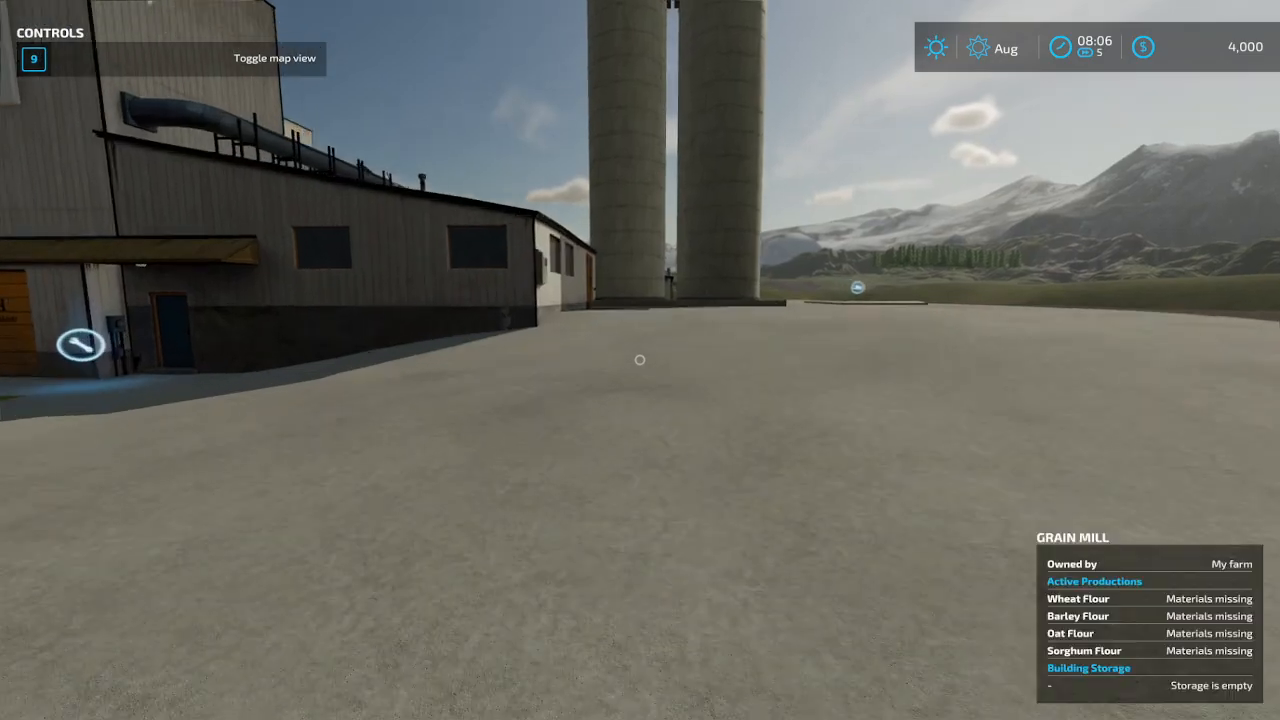
key("w")
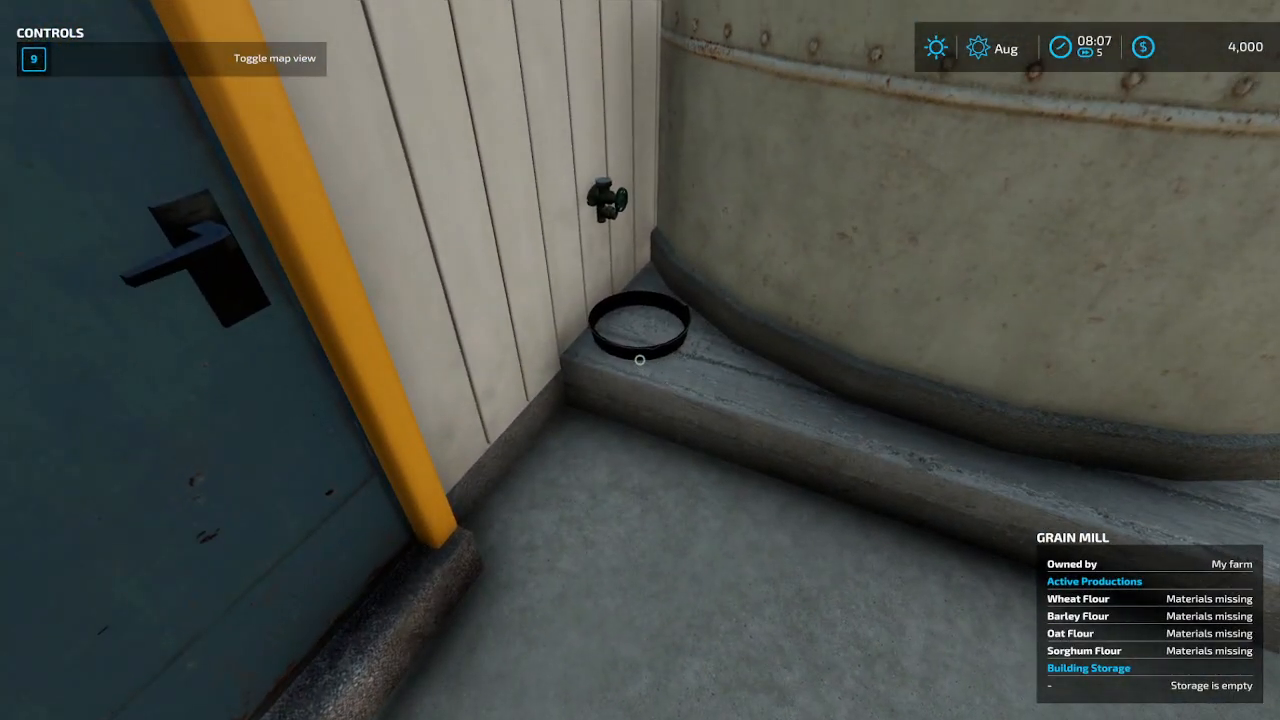
key("s")
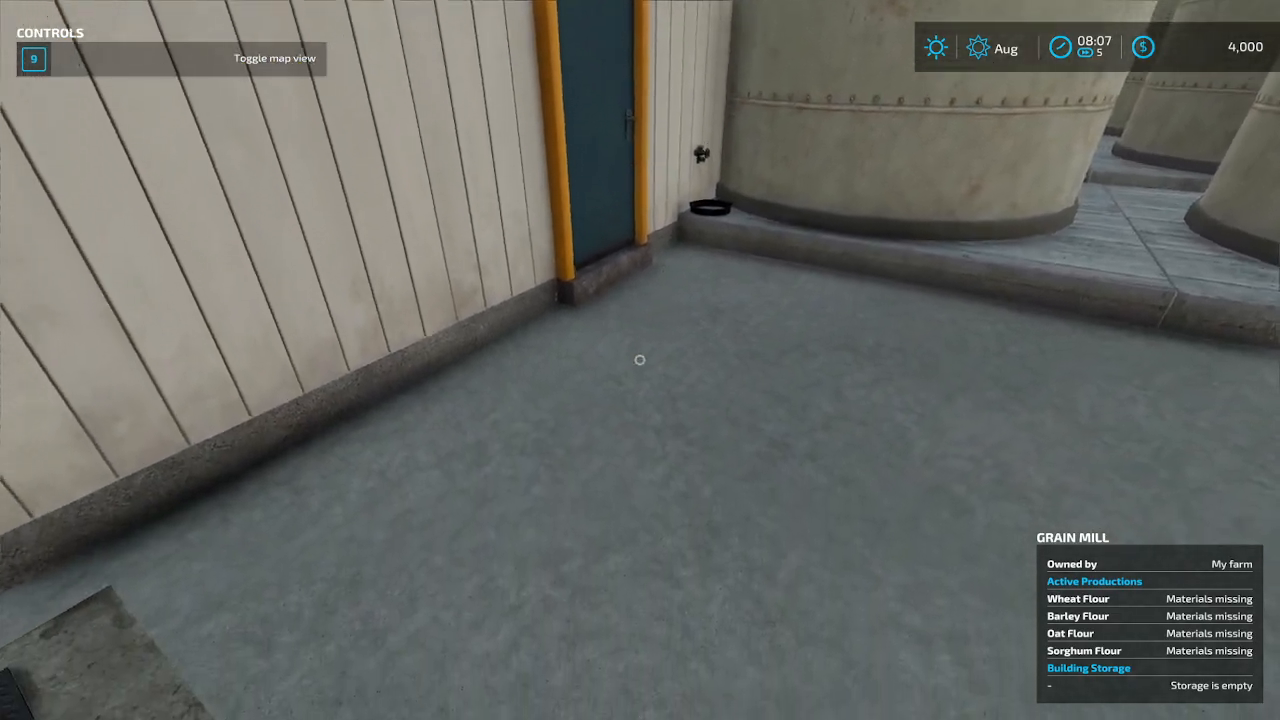
key("w")
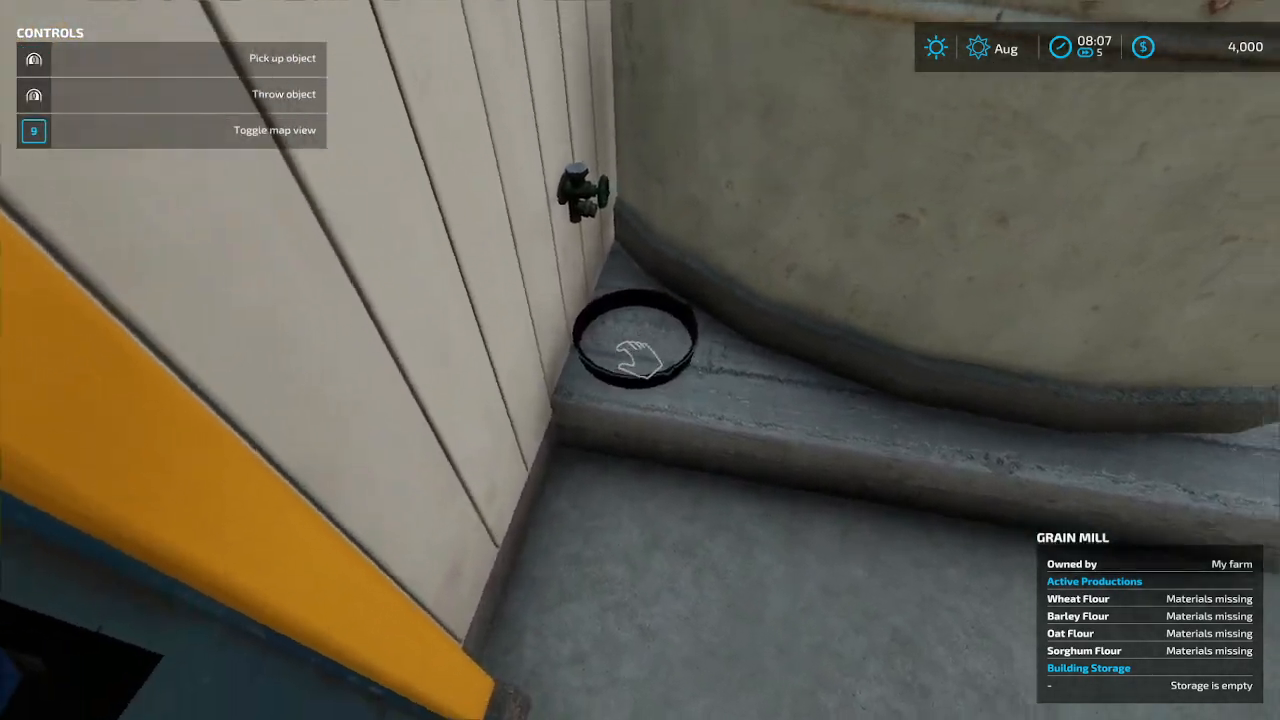
key("s")
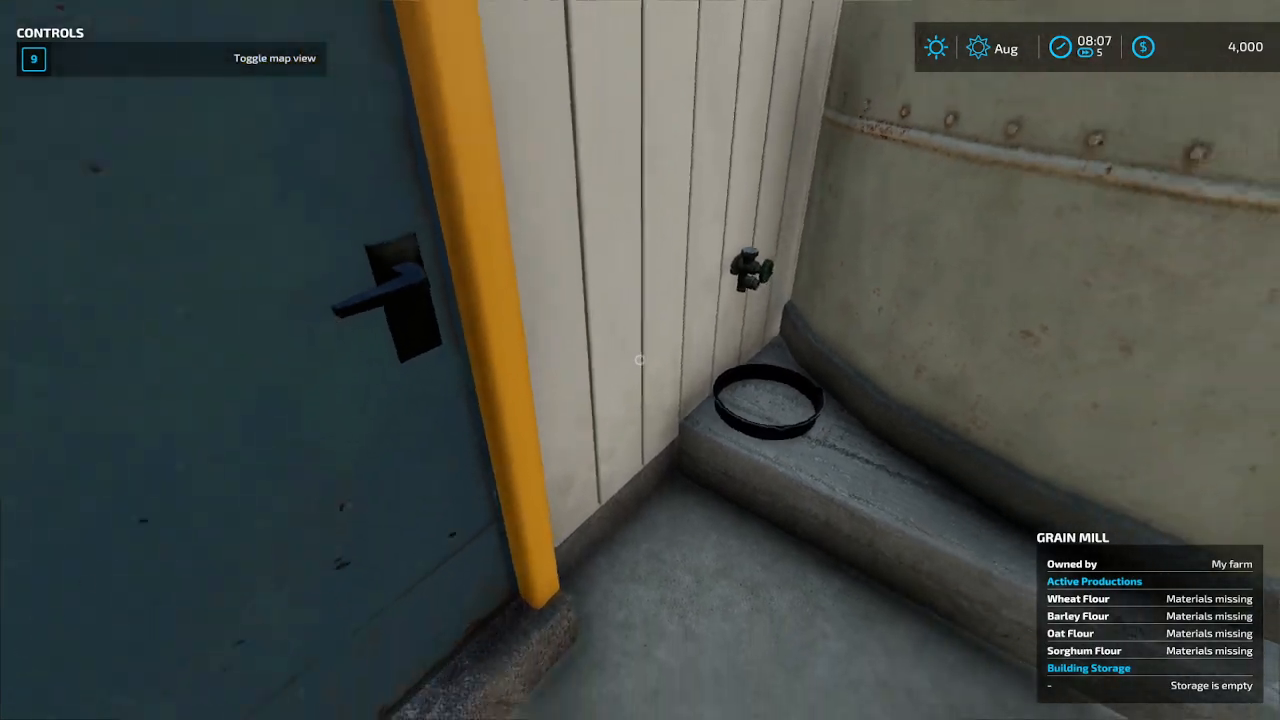
- Back away from the side door into the open yard to view the whole grain mill complex
key("s")
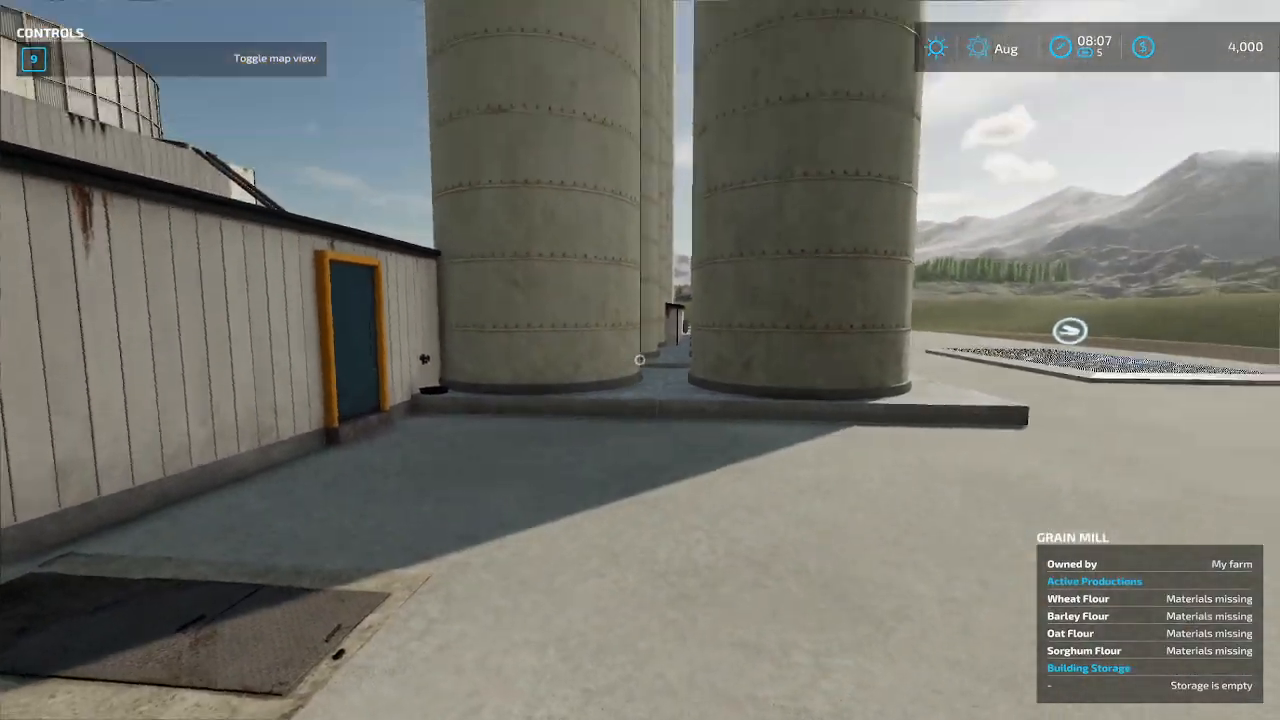
key("s")
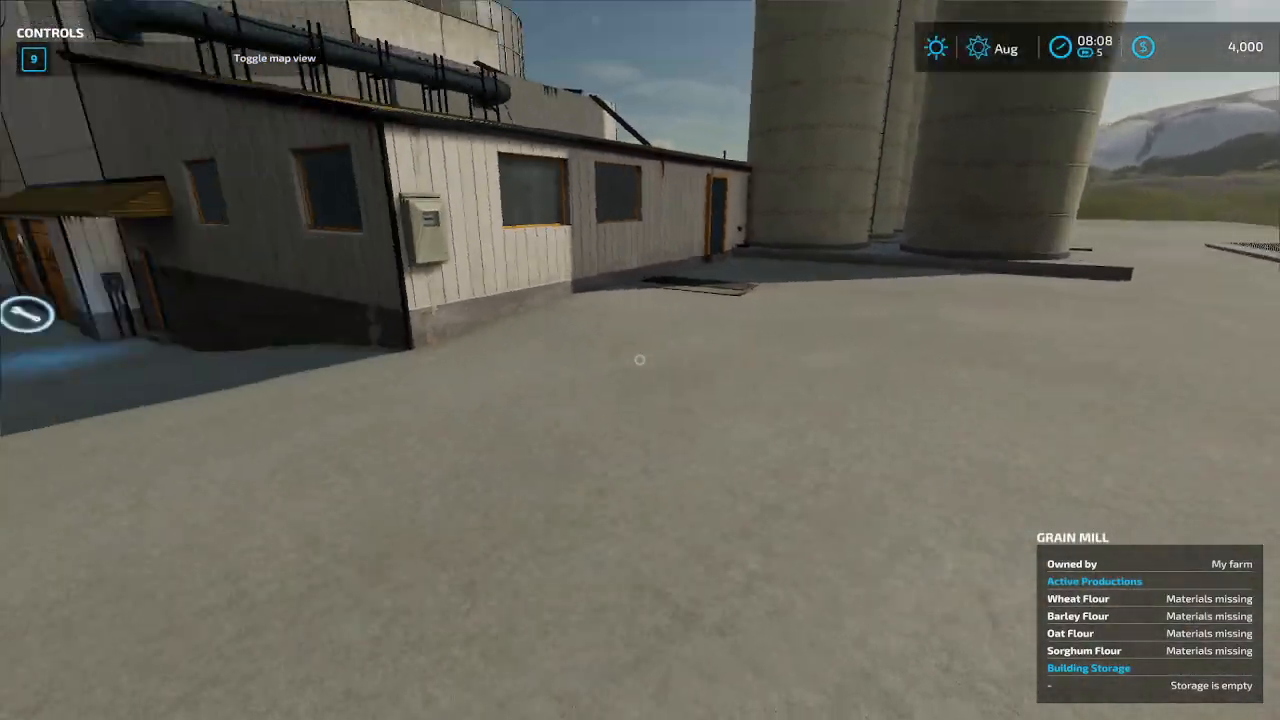
key("s")
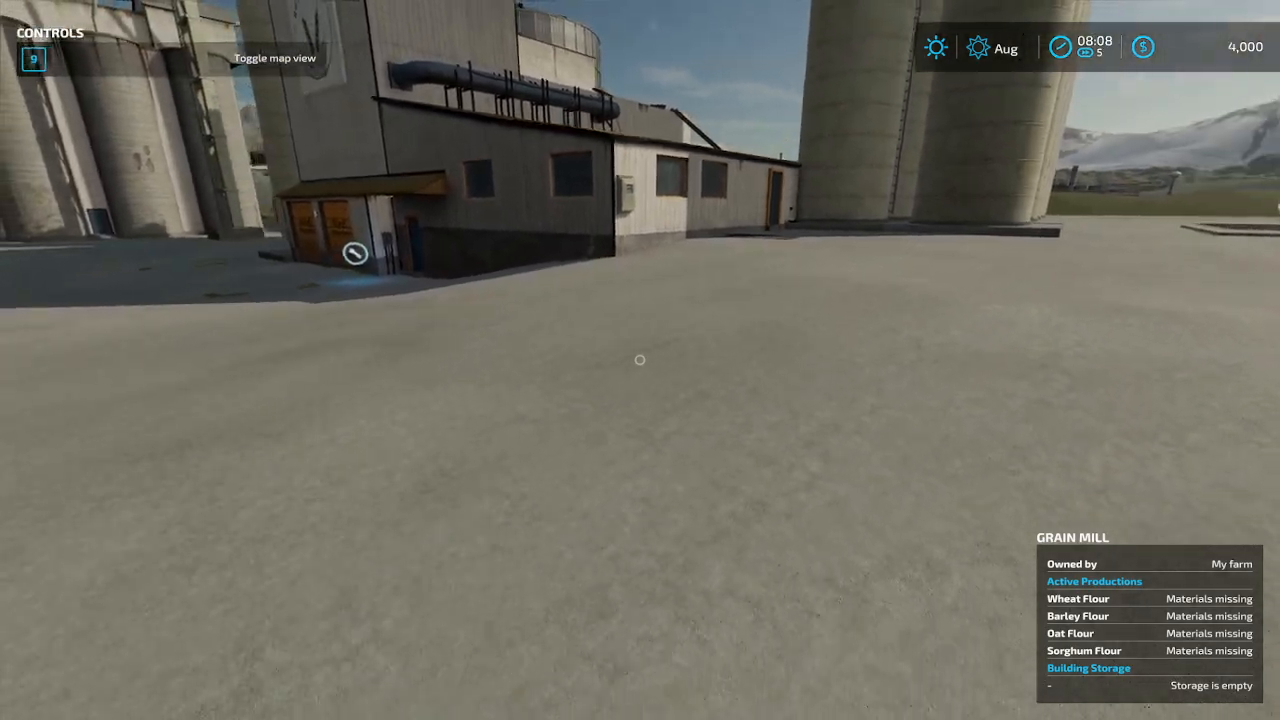
key("s")
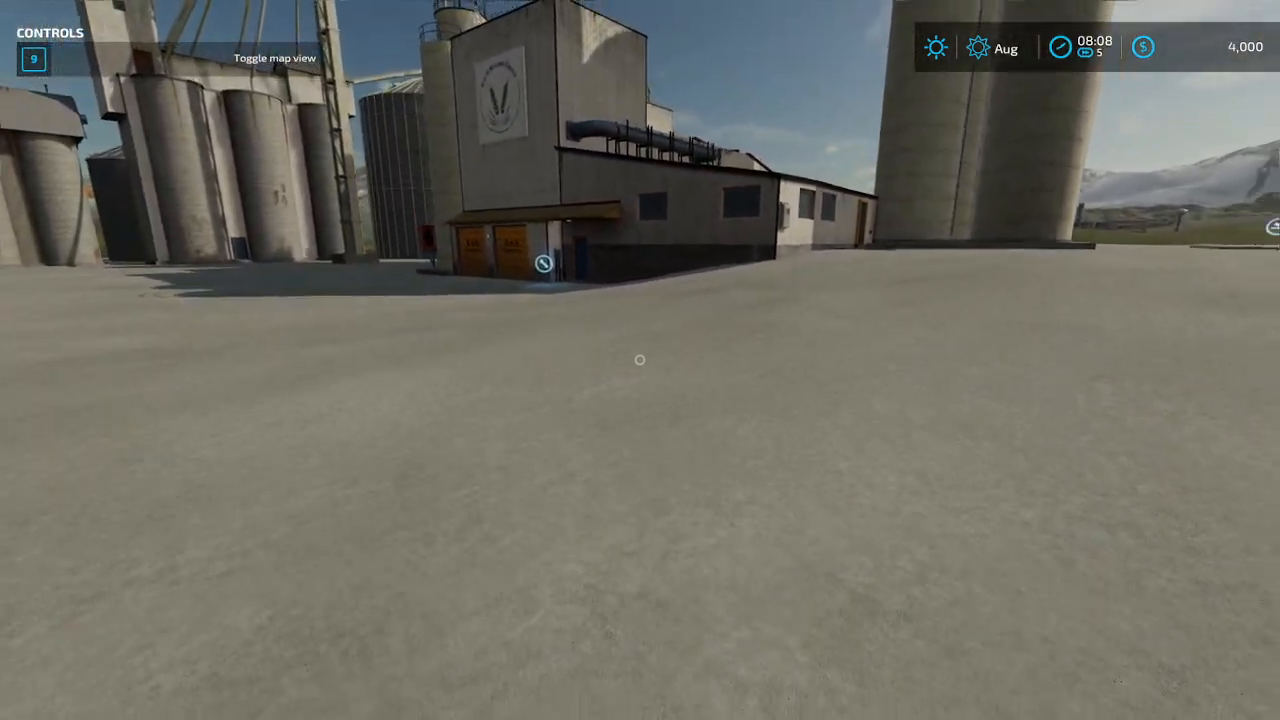
key("s")
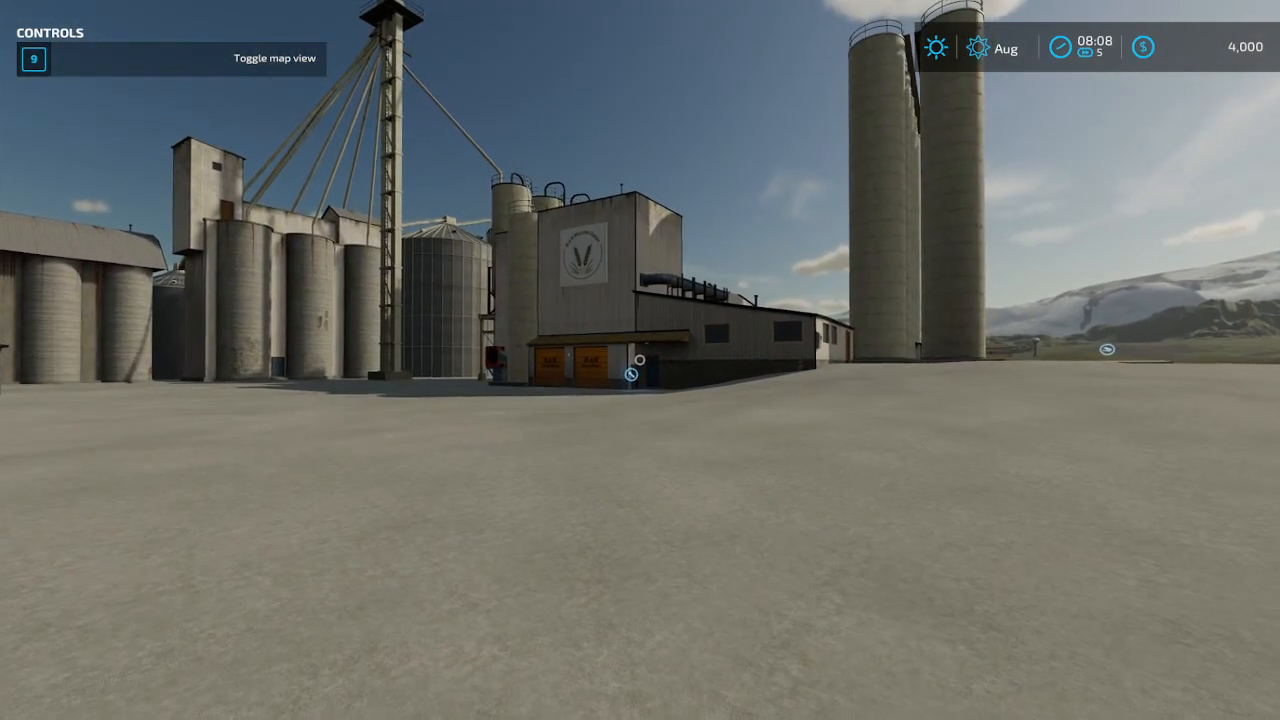
- Visit the Grain Mill through its marker on the in-game map and back away to view the building's front
key("Escape")
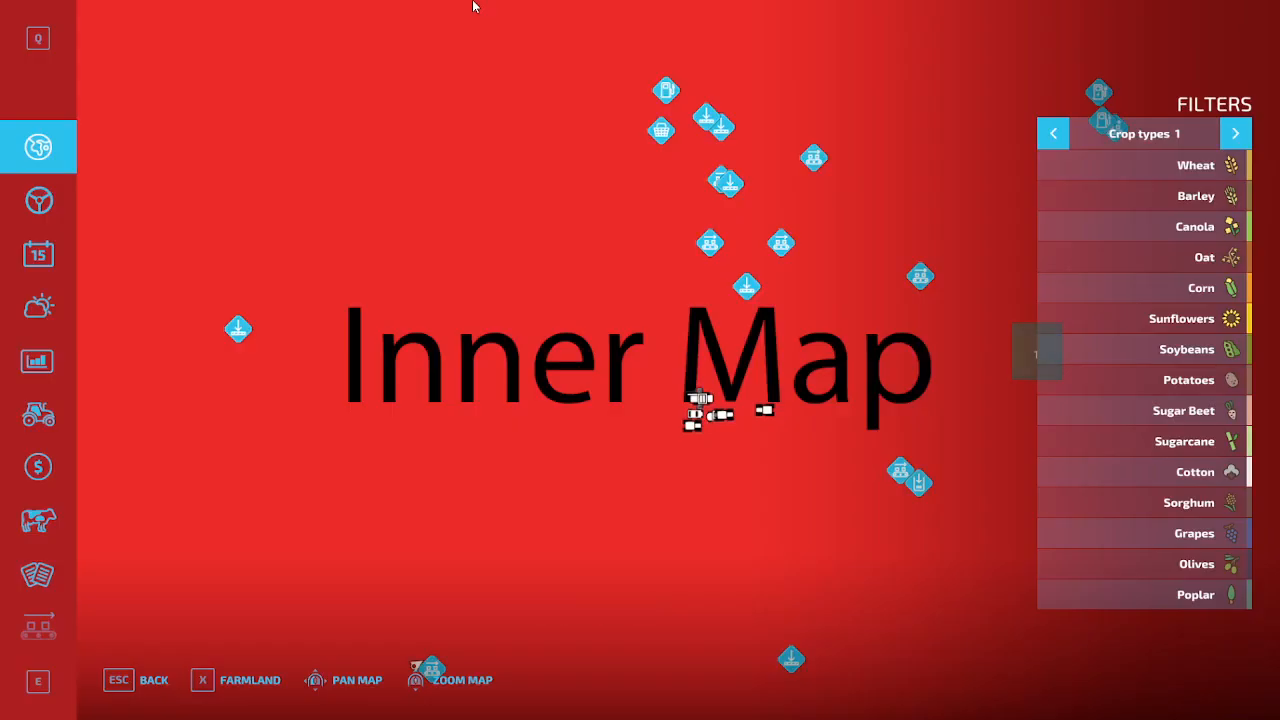
left_click_drag(607, 525, 896, 199)
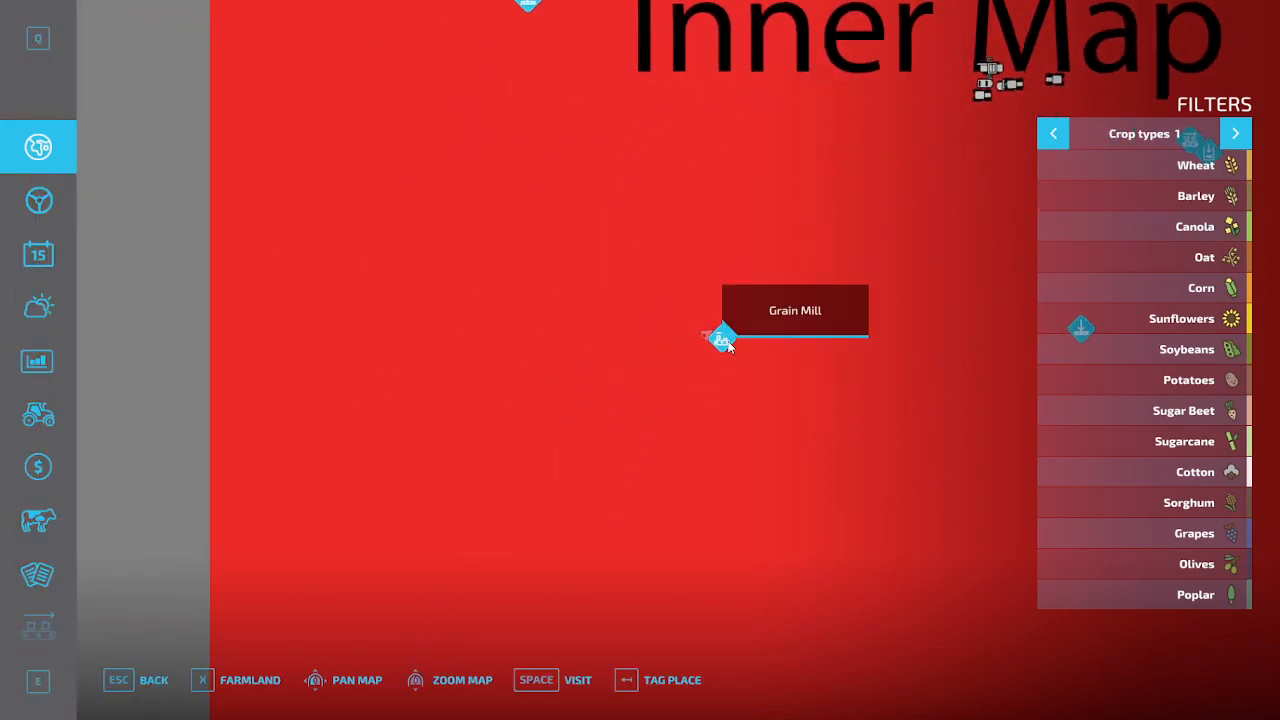
left_click(576, 680)
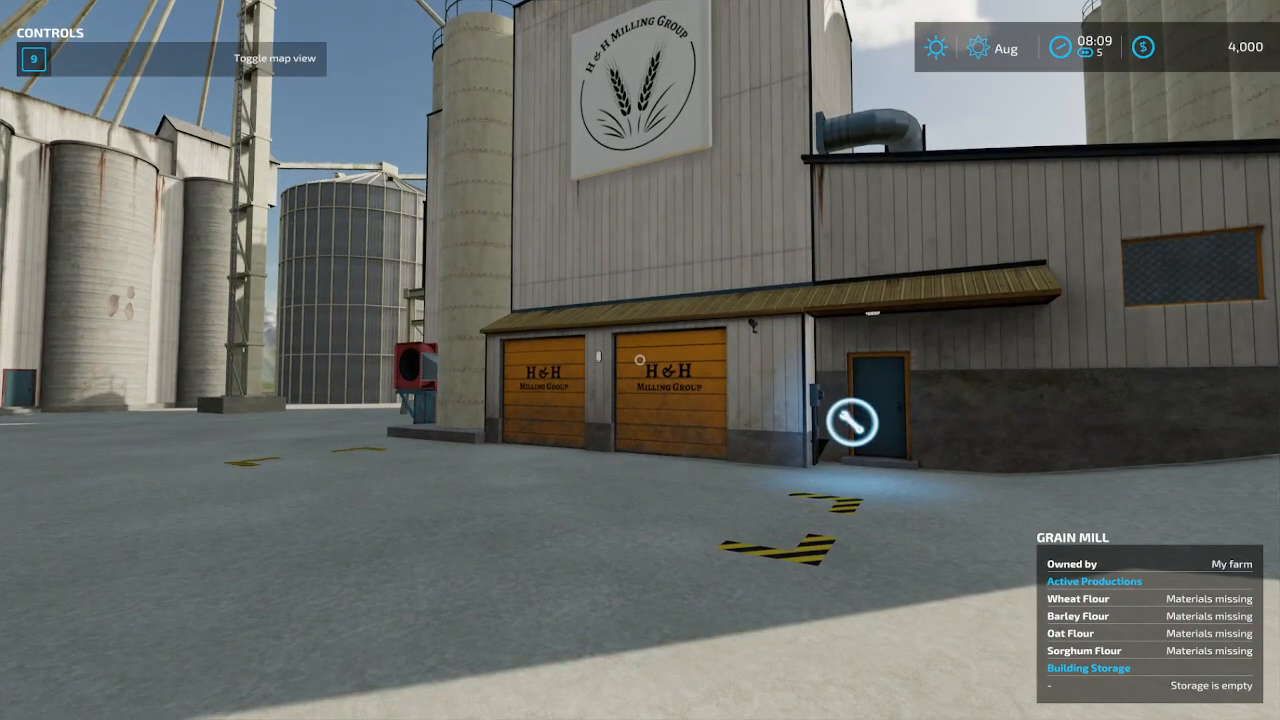
key("s")
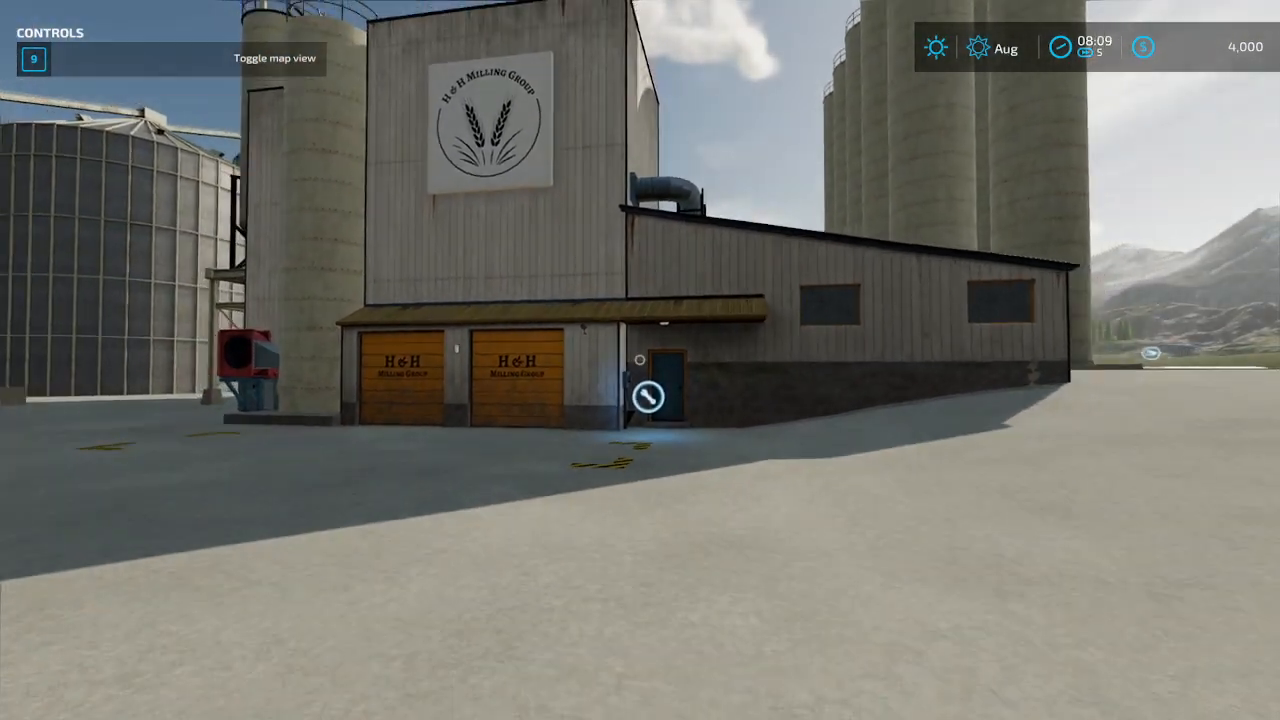
key("s")
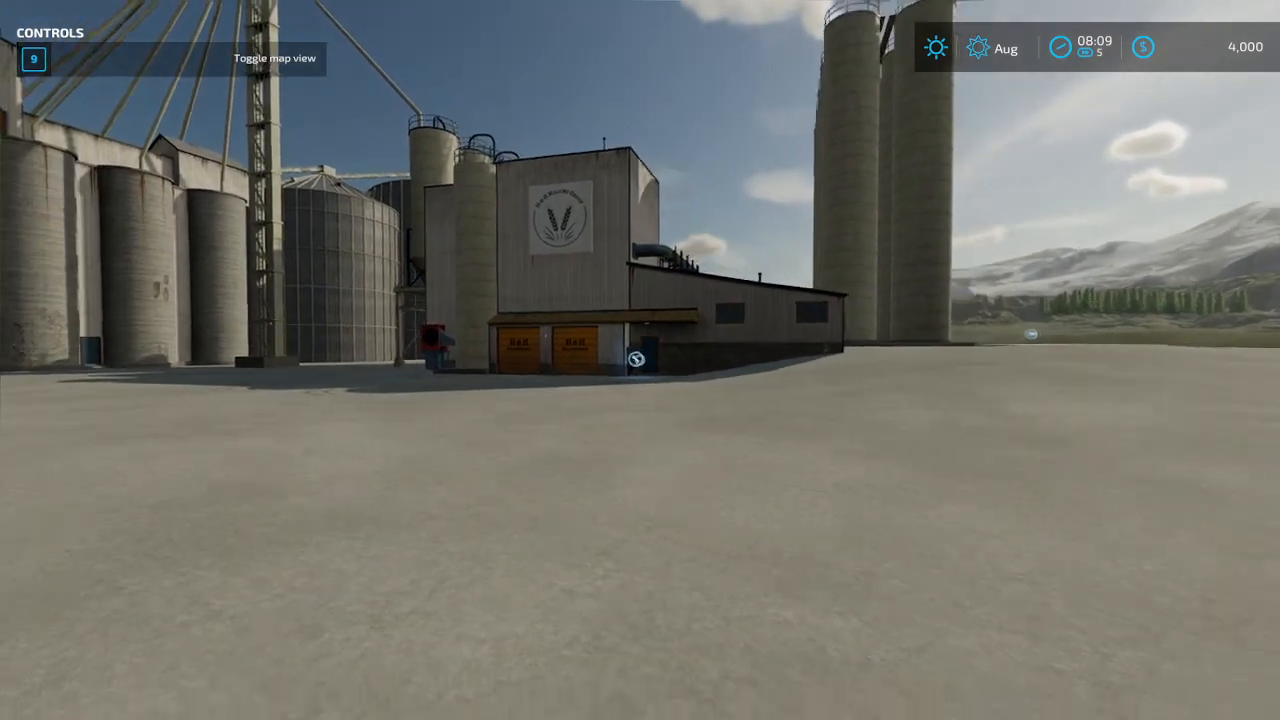
key("s")
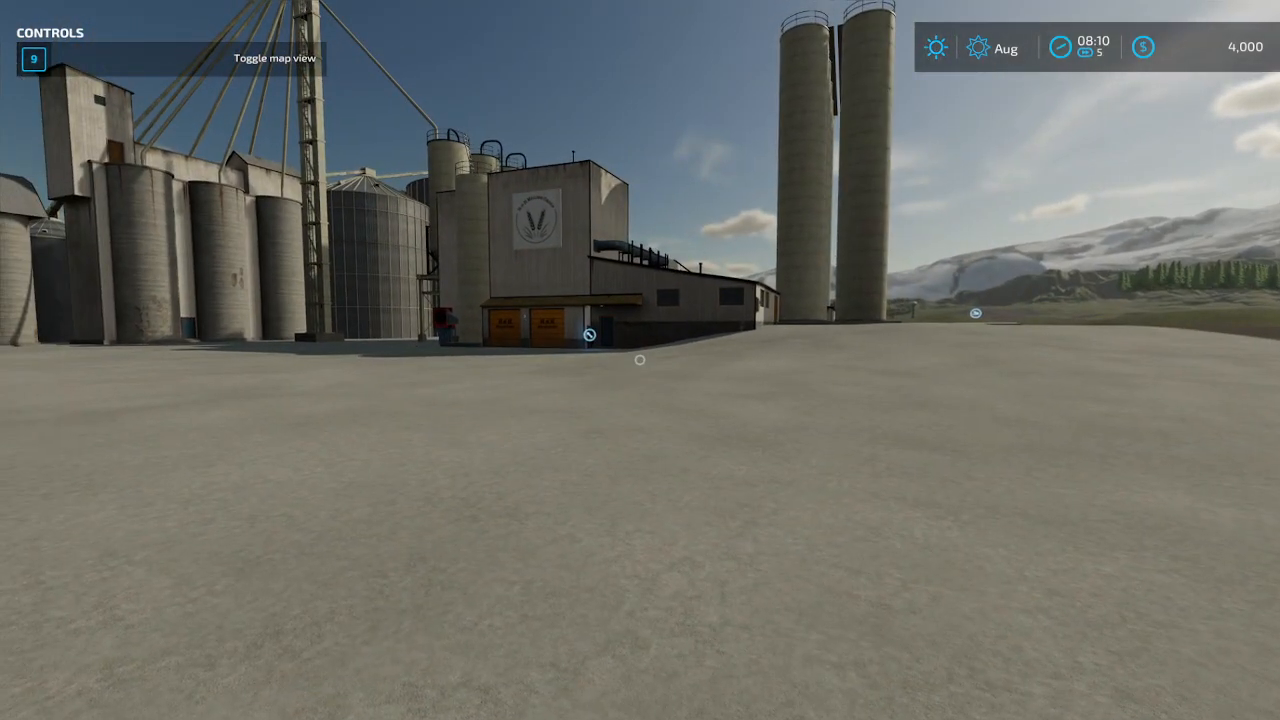